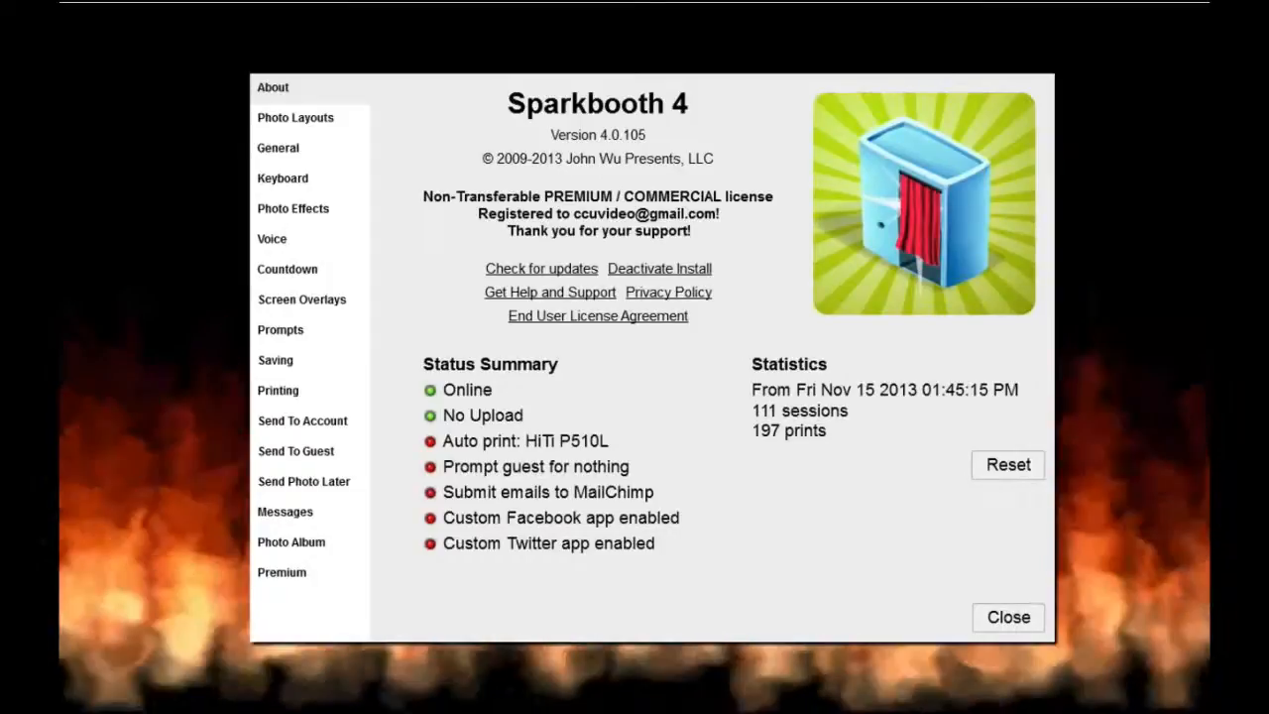
Step: Review the Photo Layouts and General settings, and close the settings window
{"action": "key", "text": "Escape"}
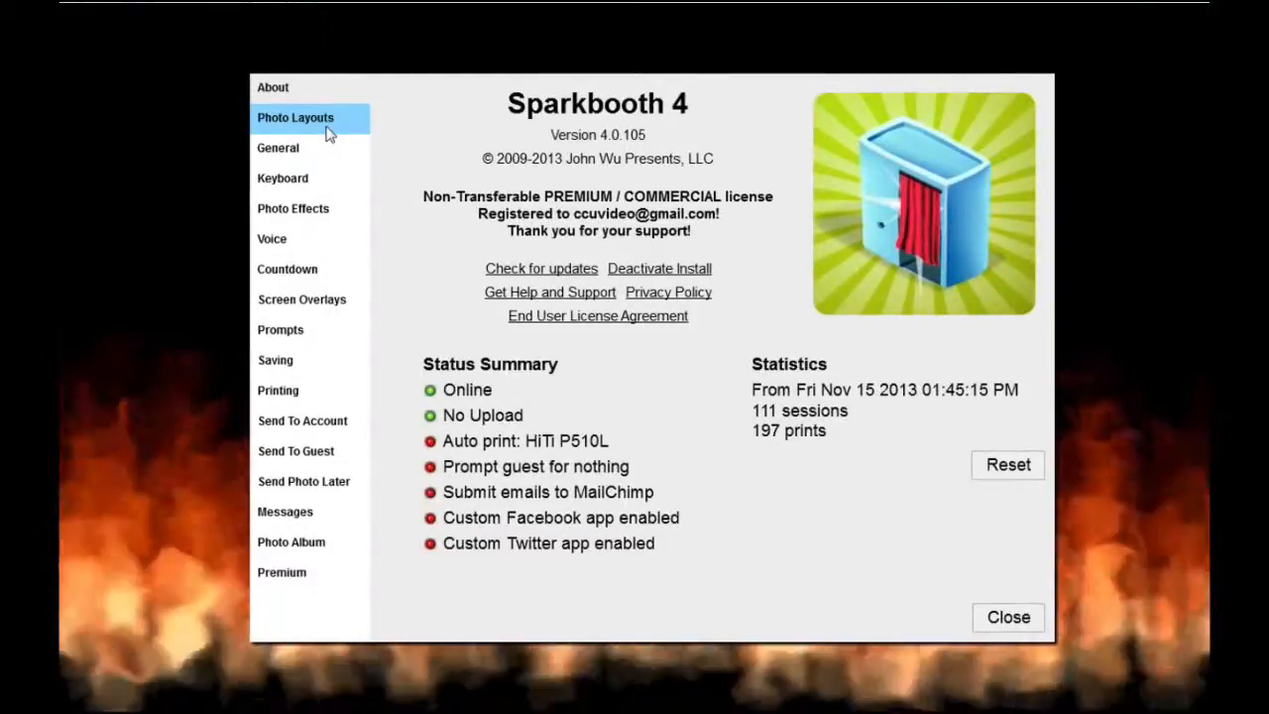
{"action": "left_click", "coordinate": [328, 133]}
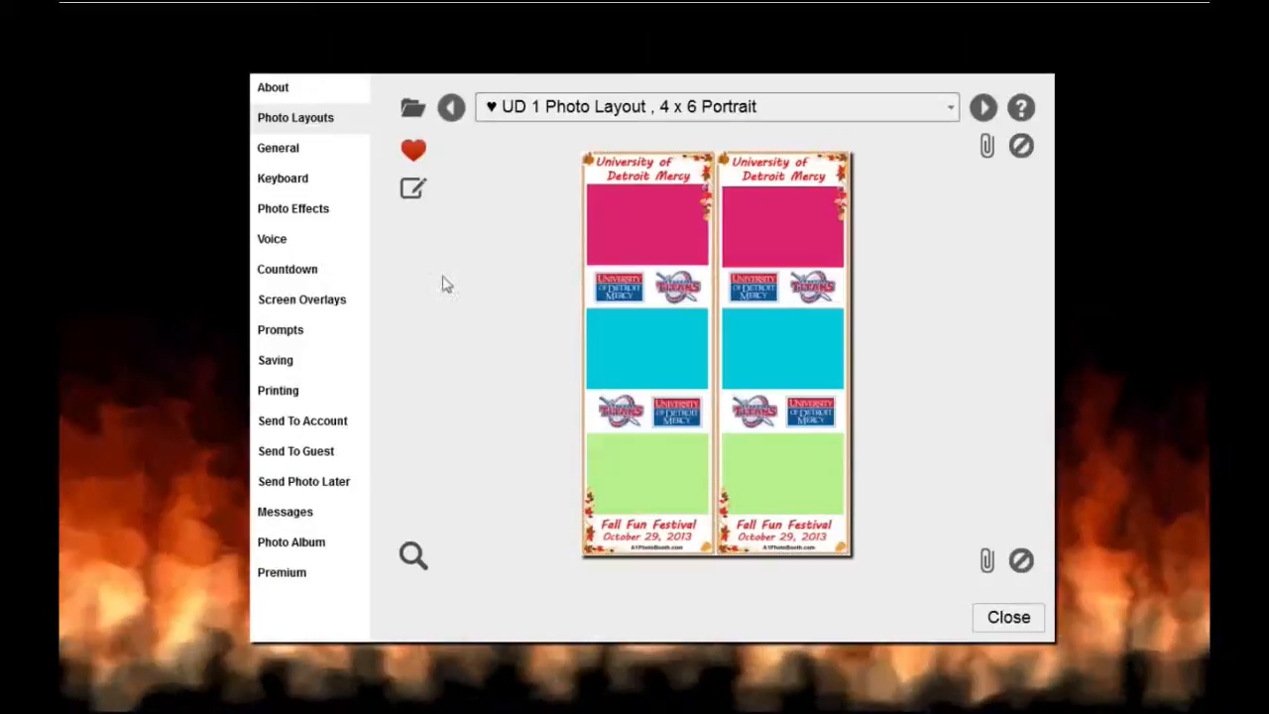
{"action": "left_click", "coordinate": [319, 162]}
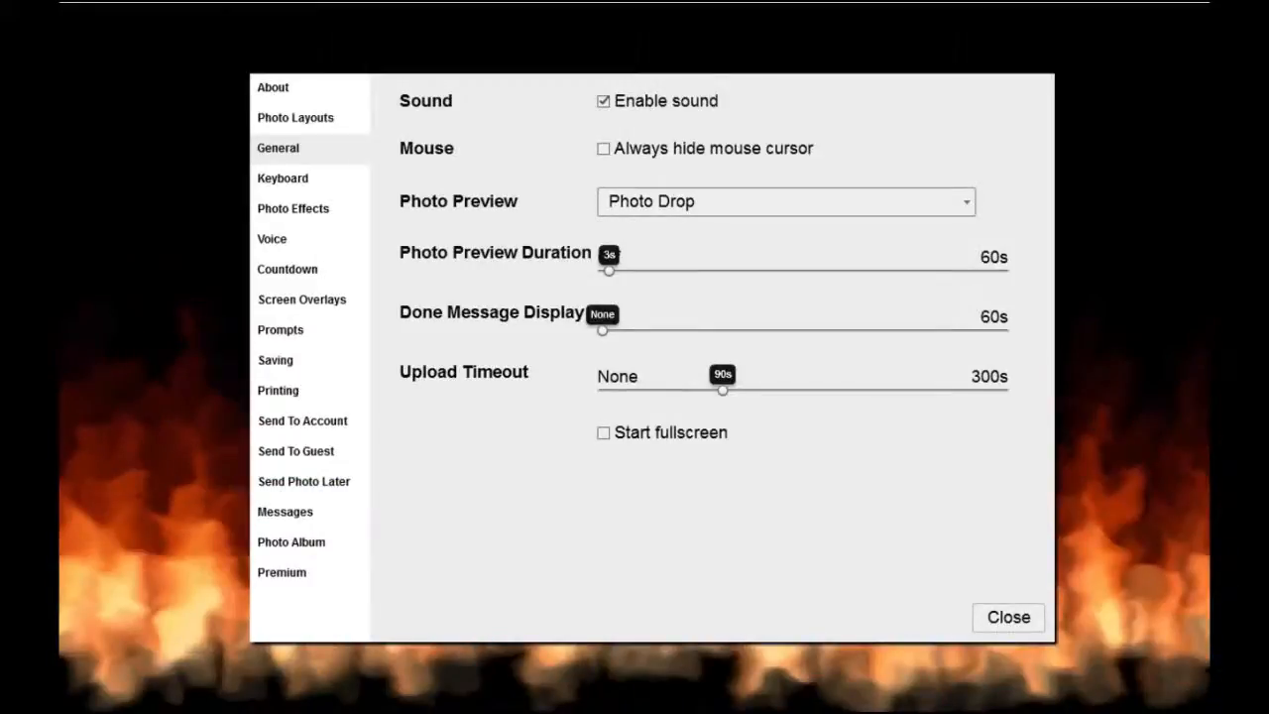
{"action": "mouse_move", "coordinate": [446, 711]}
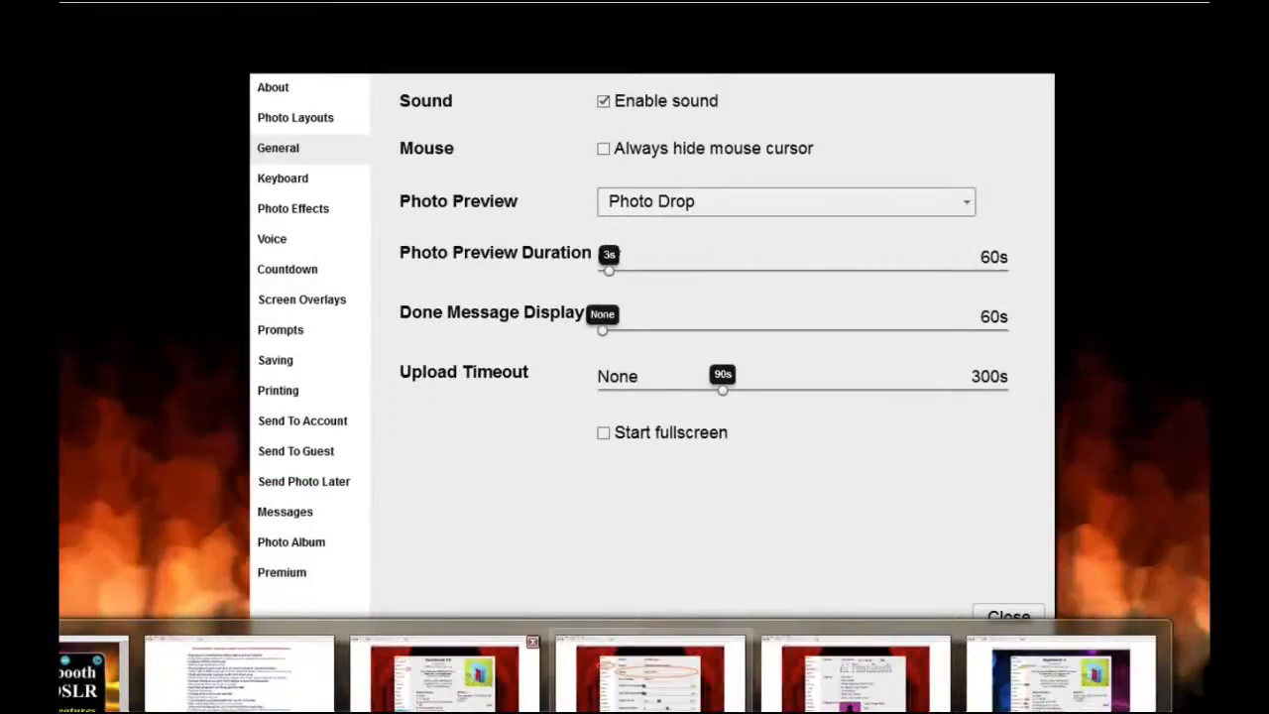
{"action": "mouse_move", "coordinate": [446, 684]}
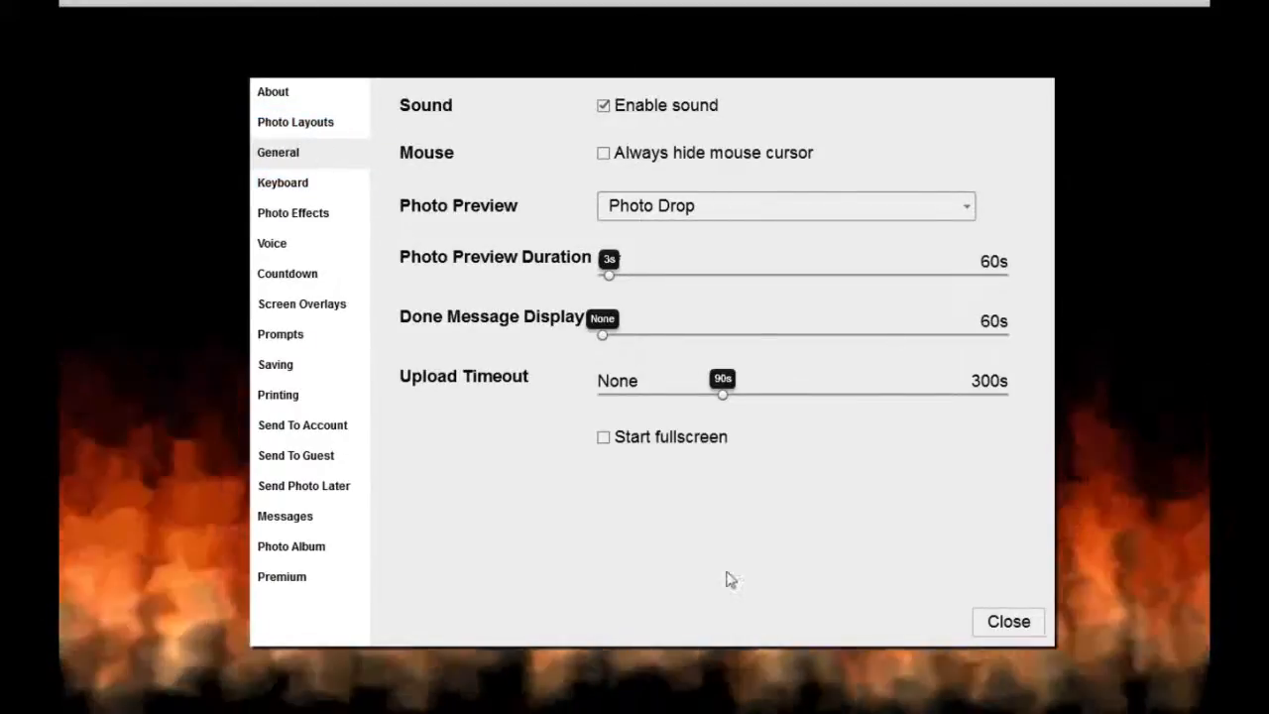
{"action": "left_click", "coordinate": [1010, 623]}
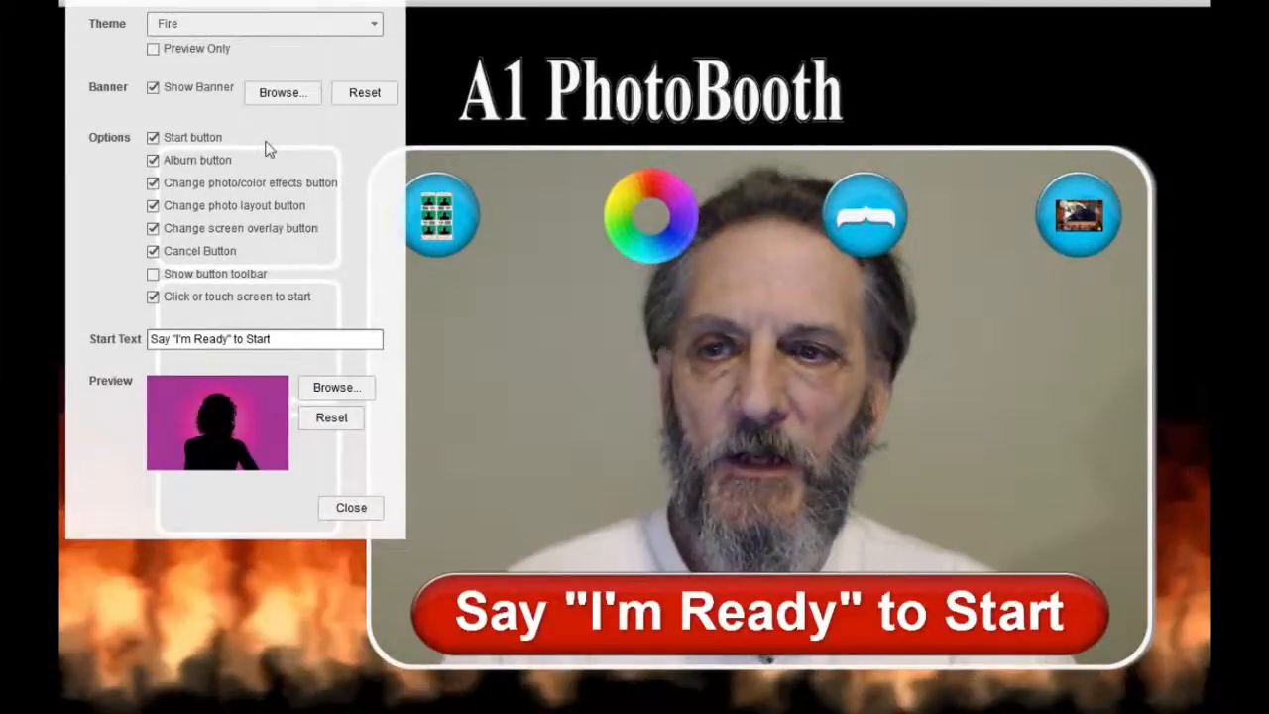
Step: Hide the album, photo/color effects, photo layout and screen overlay buttons on the booth screen
{"action": "left_click", "coordinate": [152, 162]}
{"action": "left_click", "coordinate": [153, 185]}
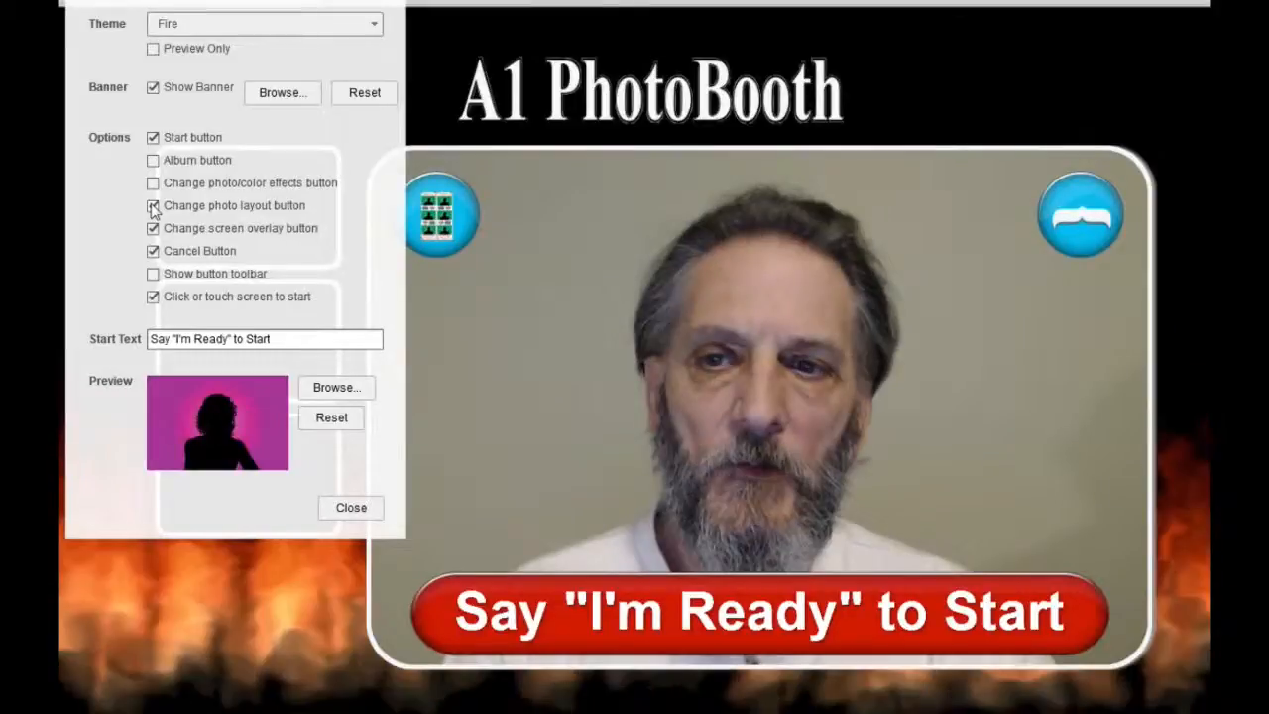
{"action": "left_click", "coordinate": [152, 208]}
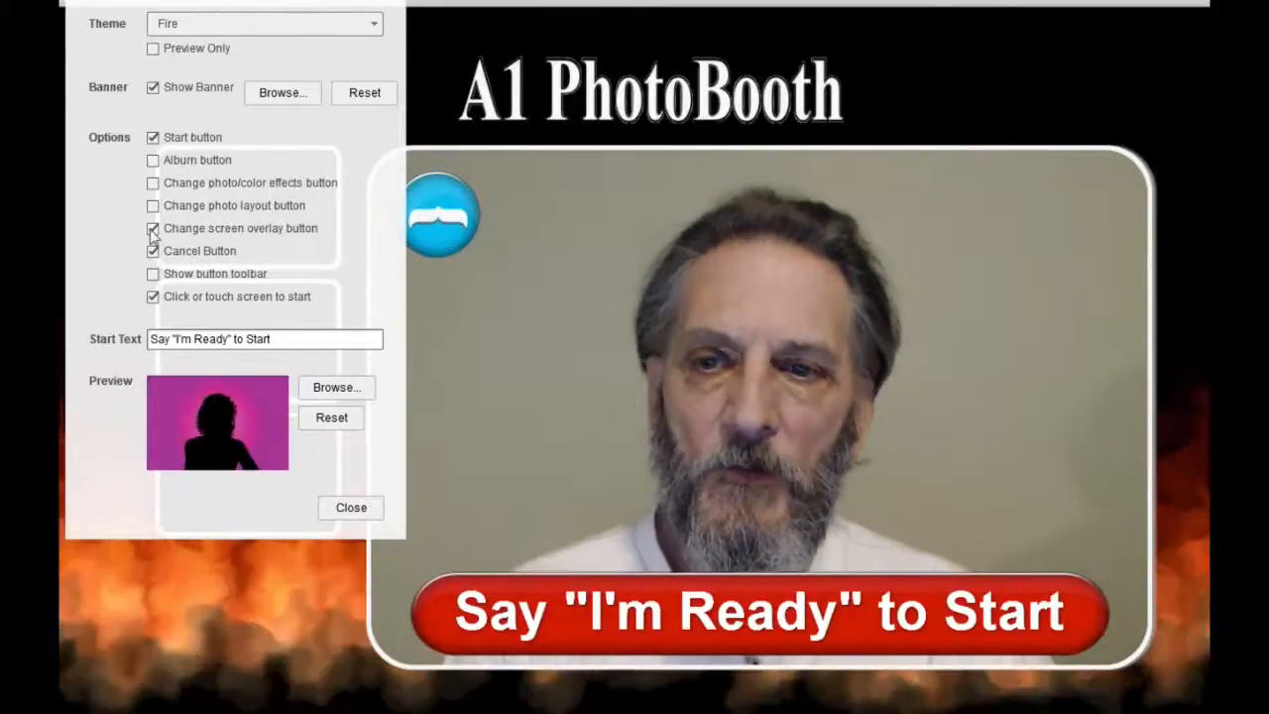
{"action": "left_click", "coordinate": [152, 229]}
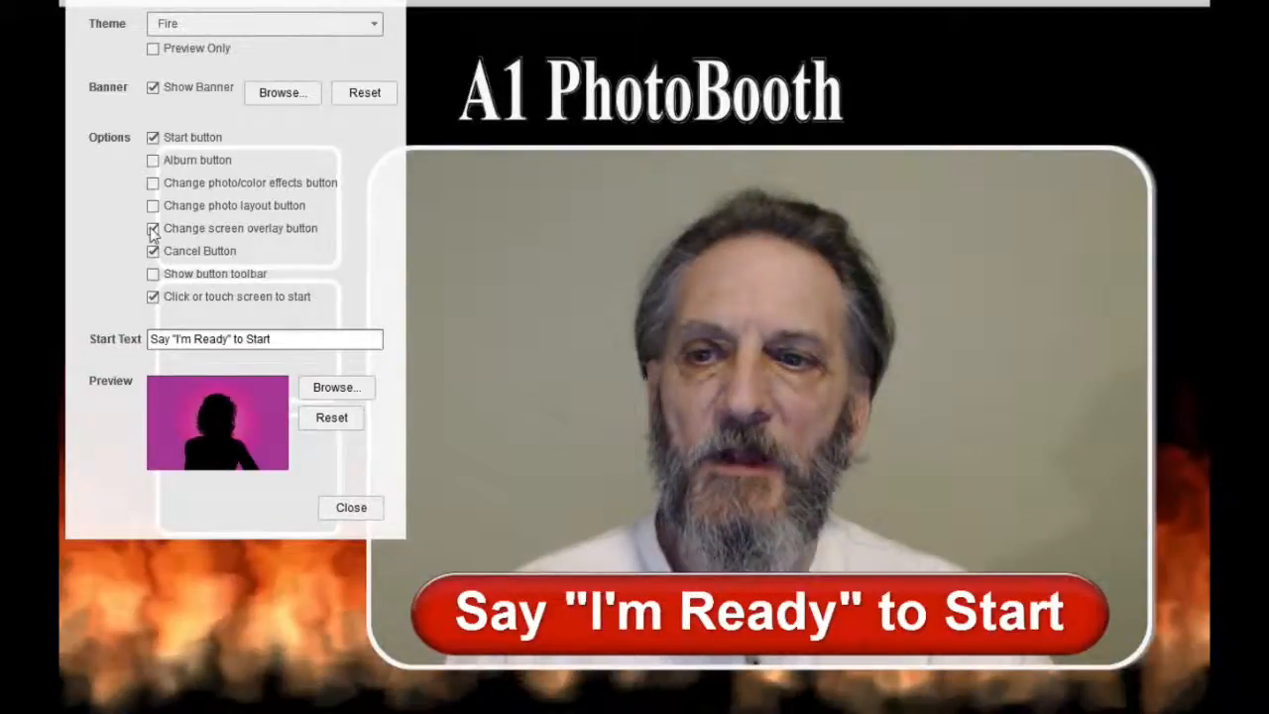
Step: Show the screen overlay, photo layout, photo/color effects and album buttons again
{"action": "left_click", "coordinate": [153, 228]}
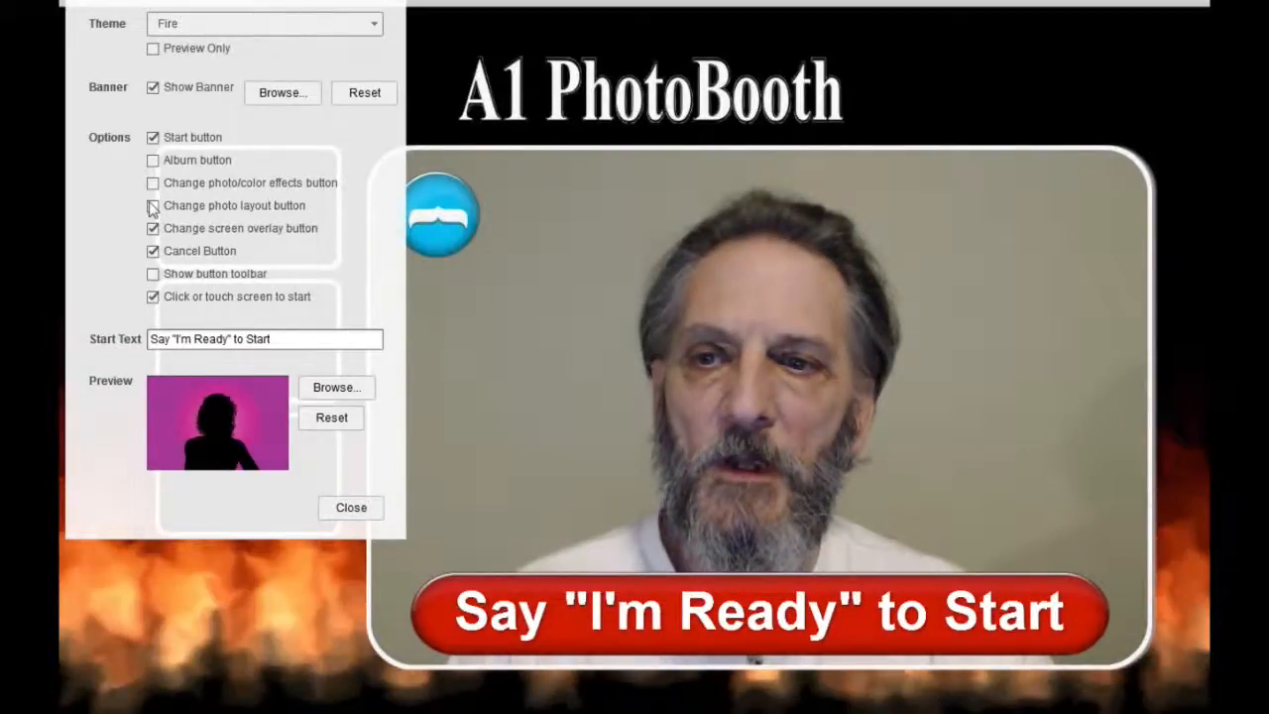
{"action": "left_click", "coordinate": [153, 205]}
{"action": "left_click", "coordinate": [153, 182]}
{"action": "left_click", "coordinate": [153, 160]}
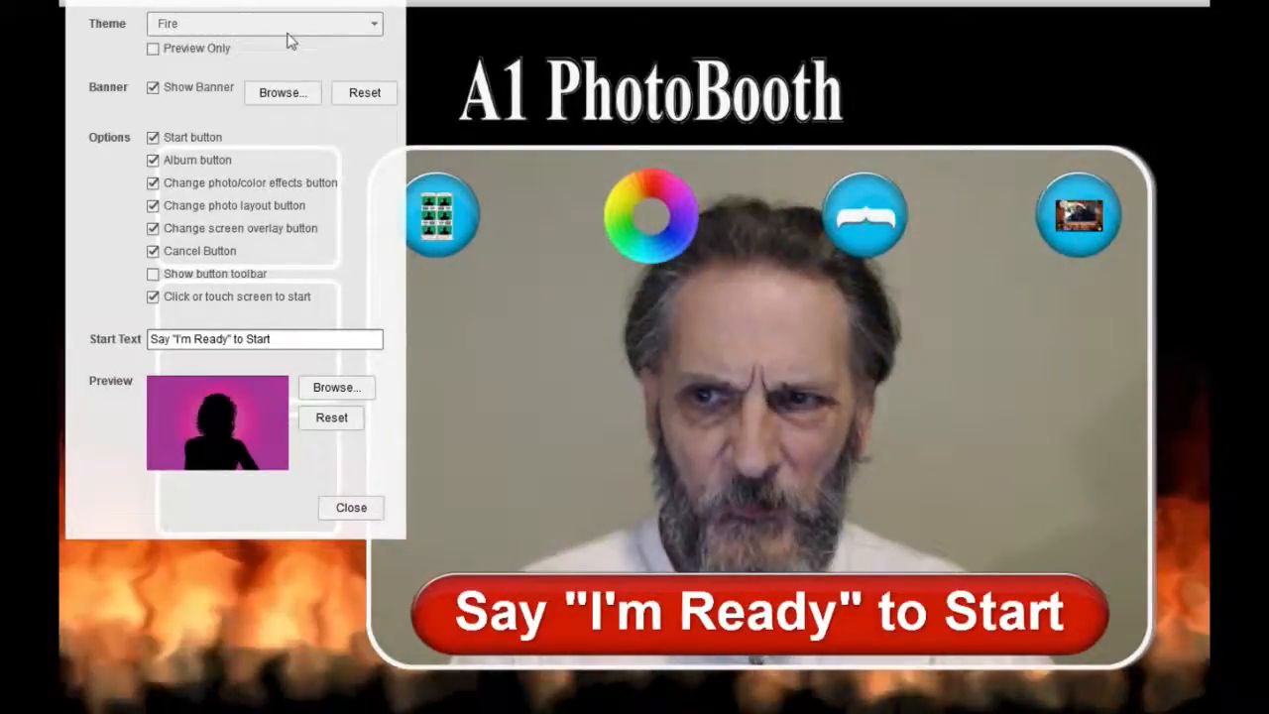
Step: Change the booth theme to Red Curtains
{"action": "left_click", "coordinate": [375, 26]}
{"action": "left_click_drag", "start_coordinate": [381, 90], "coordinate": [377, 54]}
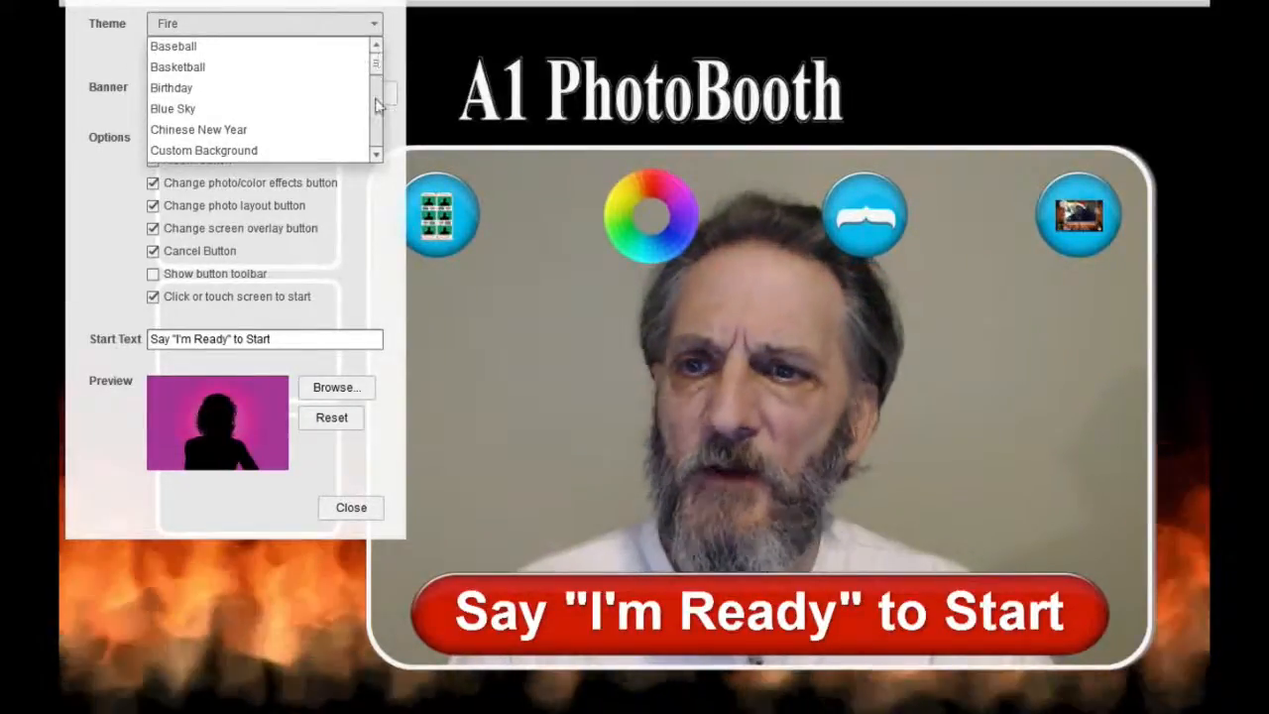
{"action": "left_click", "coordinate": [377, 156]}
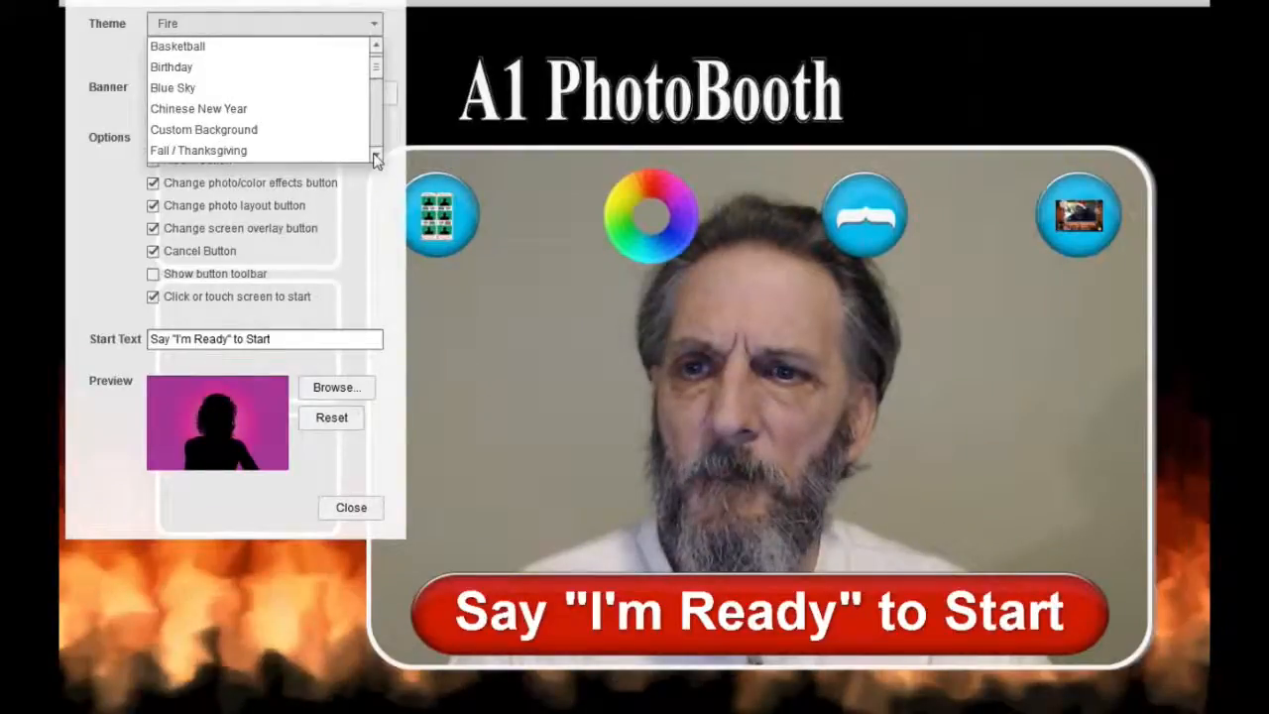
{"action": "left_click", "coordinate": [376, 157]}
{"action": "left_click", "coordinate": [377, 156]}
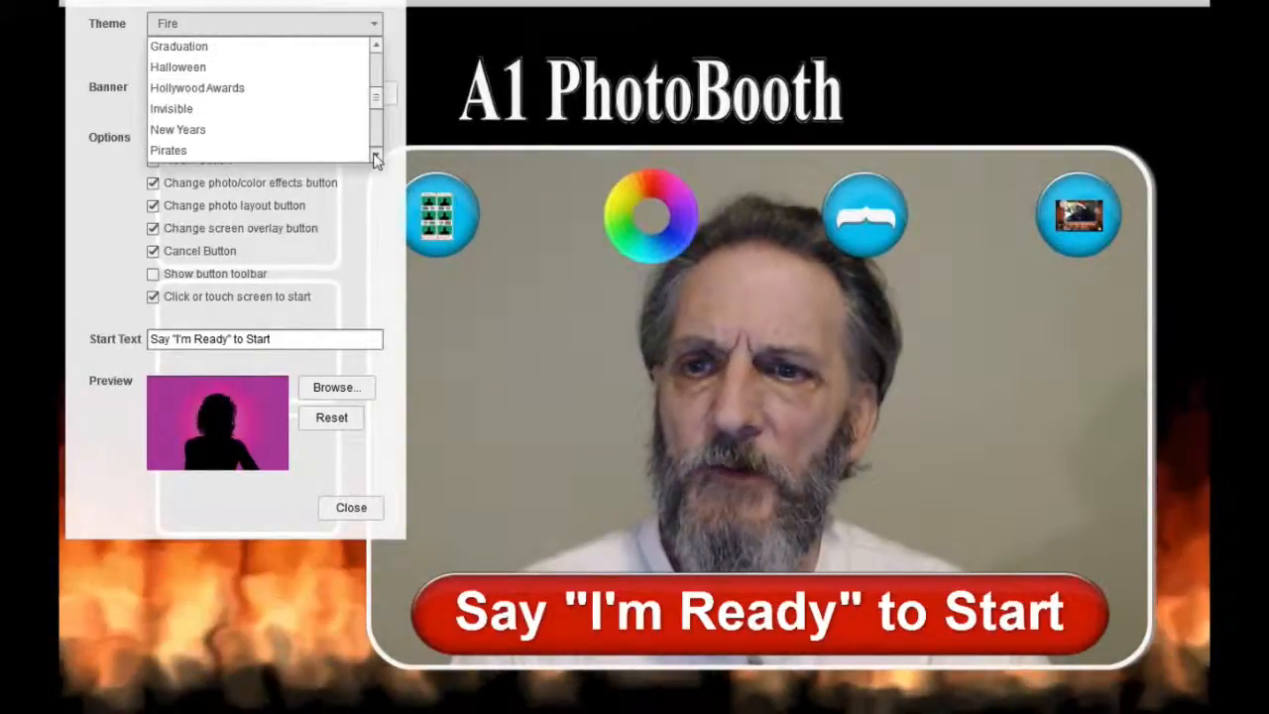
{"action": "left_click", "coordinate": [376, 156]}
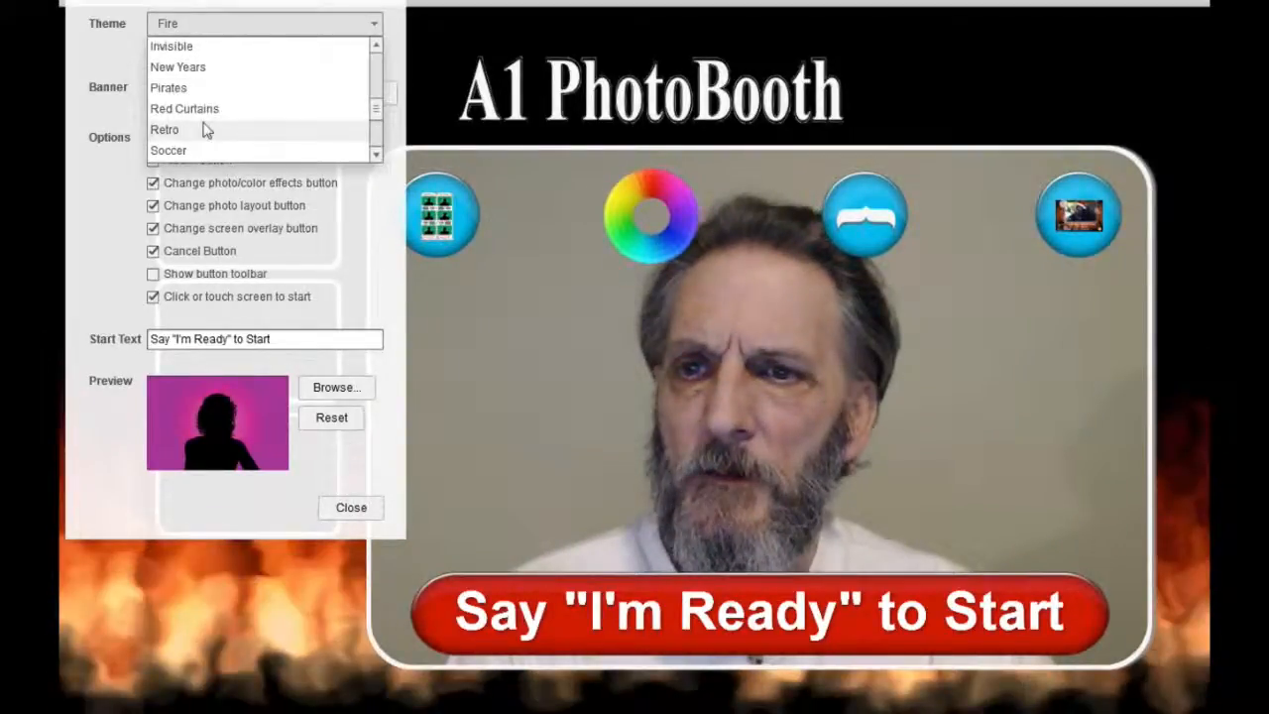
{"action": "left_click", "coordinate": [202, 111]}
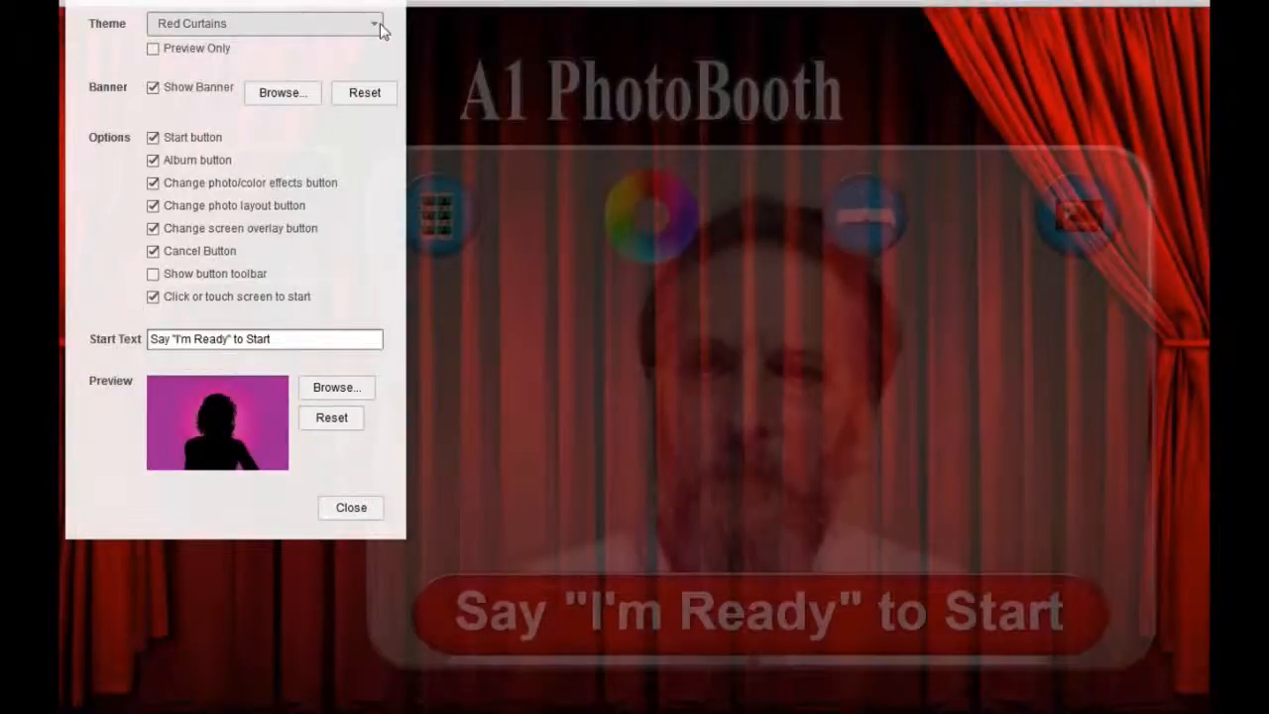
Step: Switch the booth theme back to Fire
{"action": "left_click", "coordinate": [381, 24]}
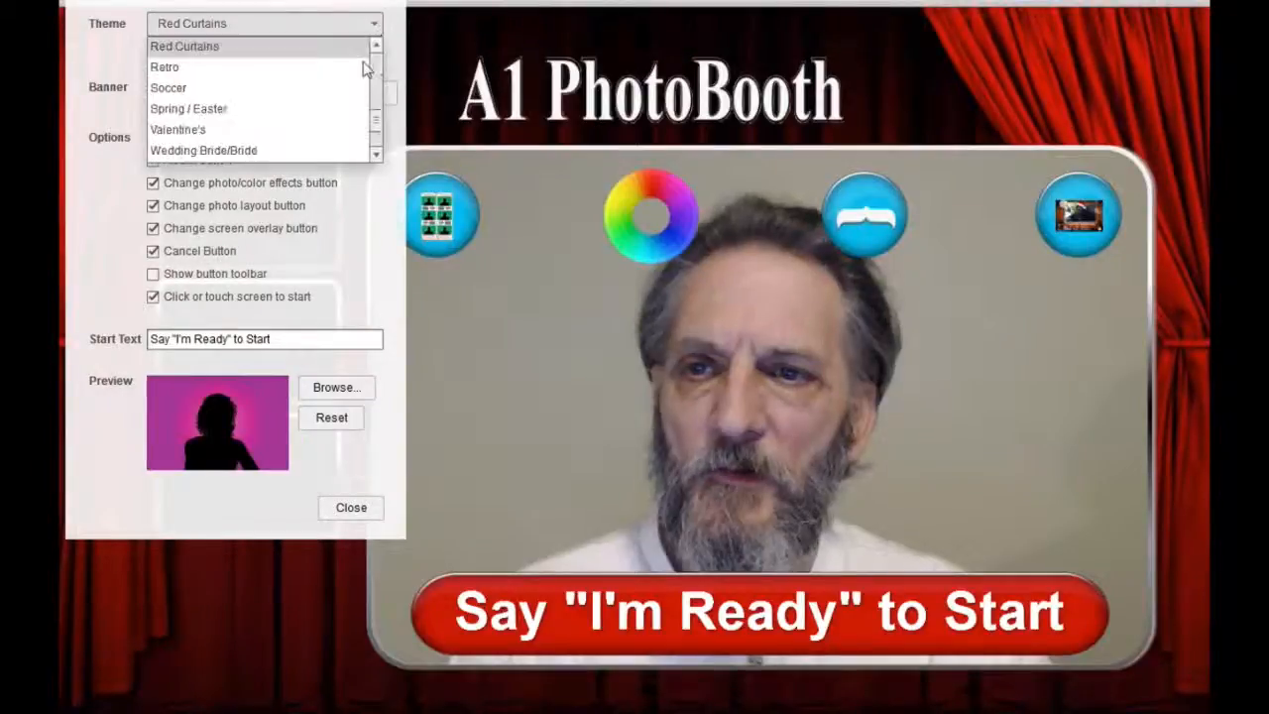
{"action": "left_click_drag", "start_coordinate": [377, 127], "coordinate": [386, 66]}
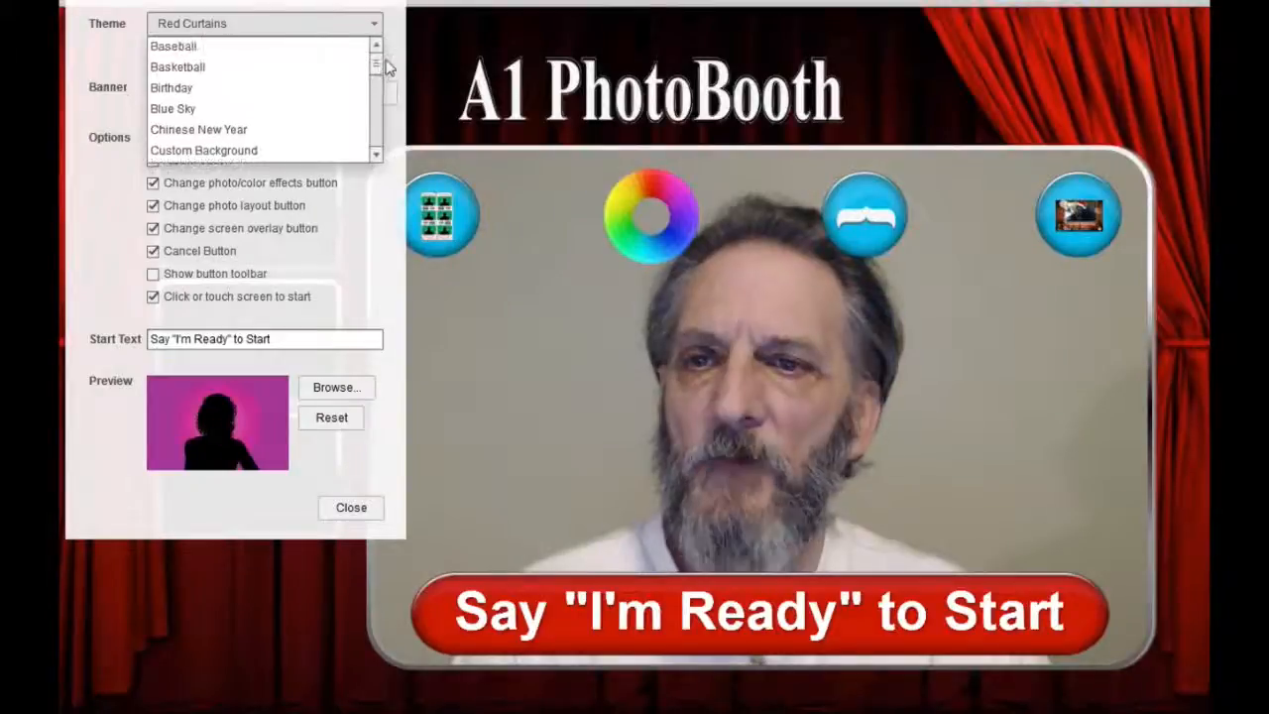
{"action": "left_click", "coordinate": [376, 154]}
{"action": "left_click", "coordinate": [377, 155]}
{"action": "left_click", "coordinate": [377, 155]}
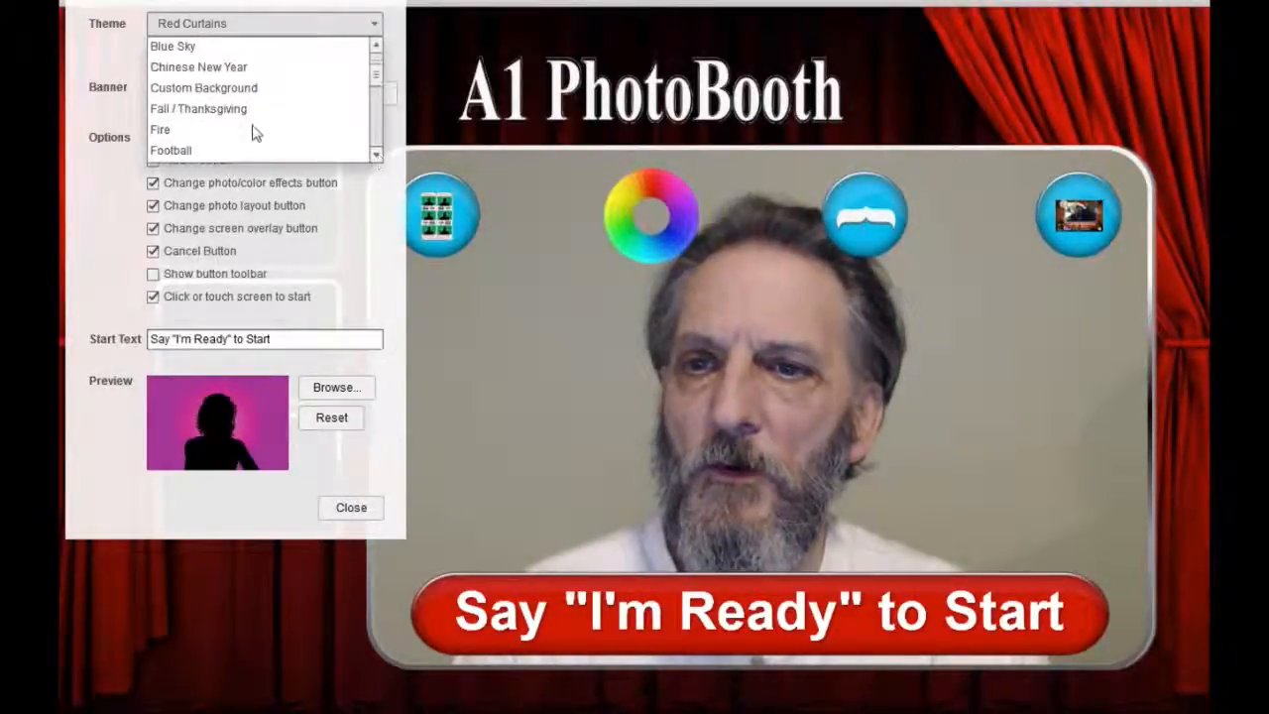
{"action": "left_click", "coordinate": [252, 129]}
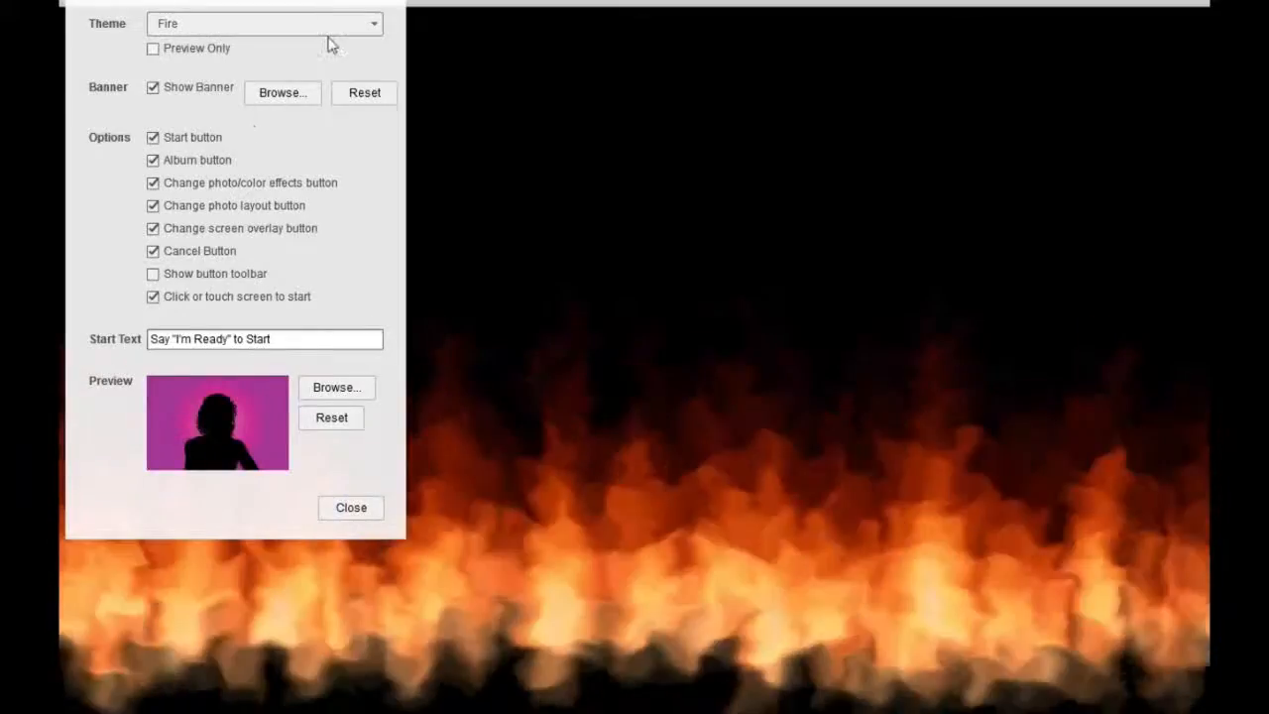
Step: Try the Football theme, and change the booth theme to Invisible
{"action": "left_click", "coordinate": [378, 24]}
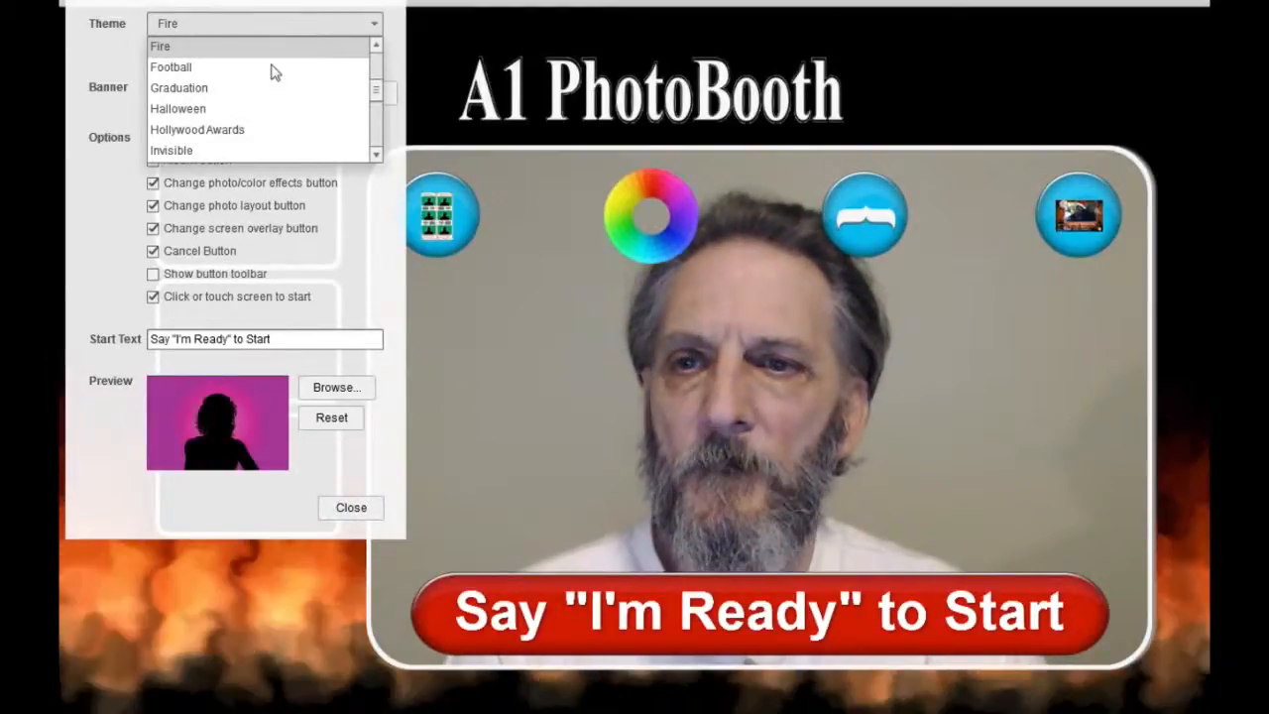
{"action": "left_click", "coordinate": [270, 70]}
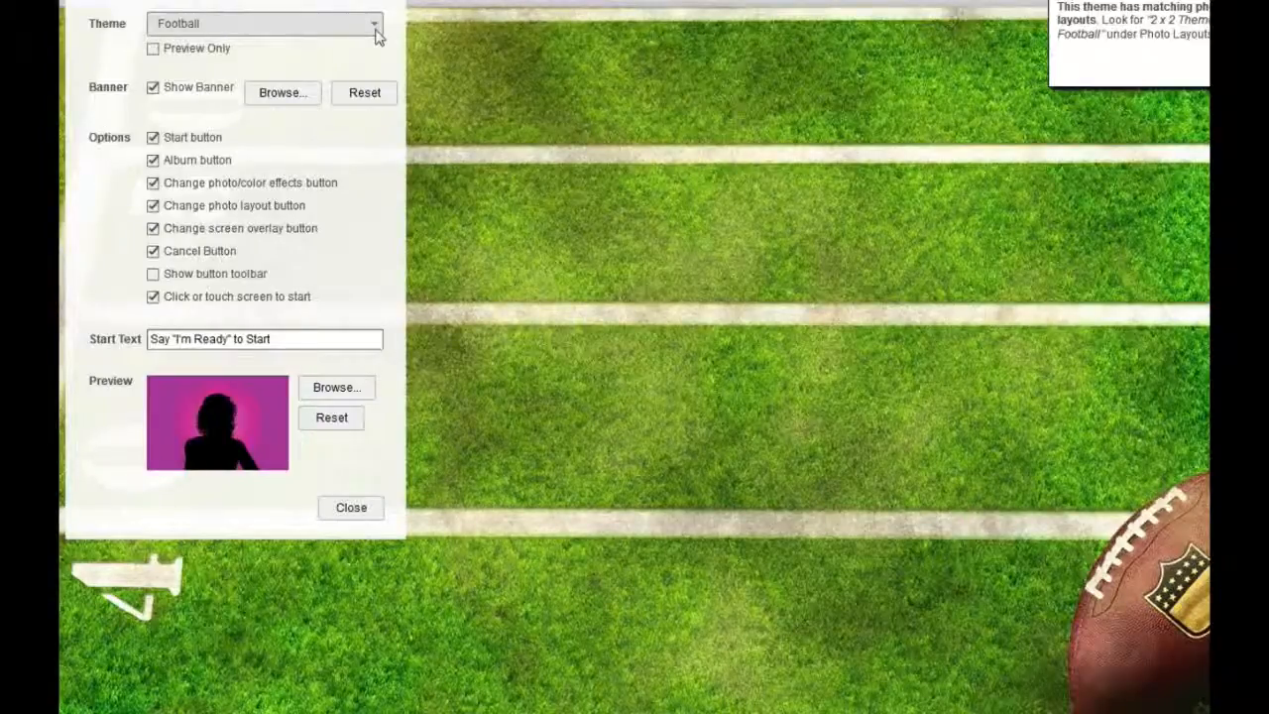
{"action": "left_click", "coordinate": [375, 30]}
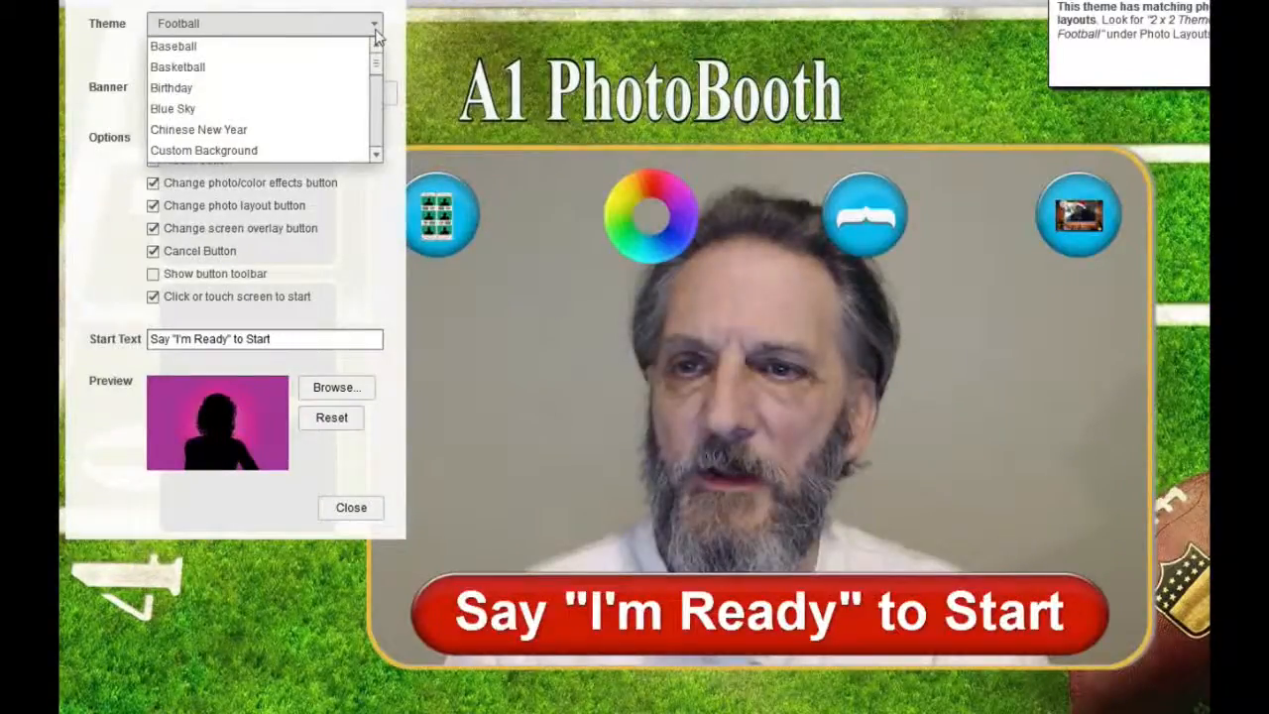
{"action": "left_click_drag", "start_coordinate": [376, 98], "coordinate": [373, 114]}
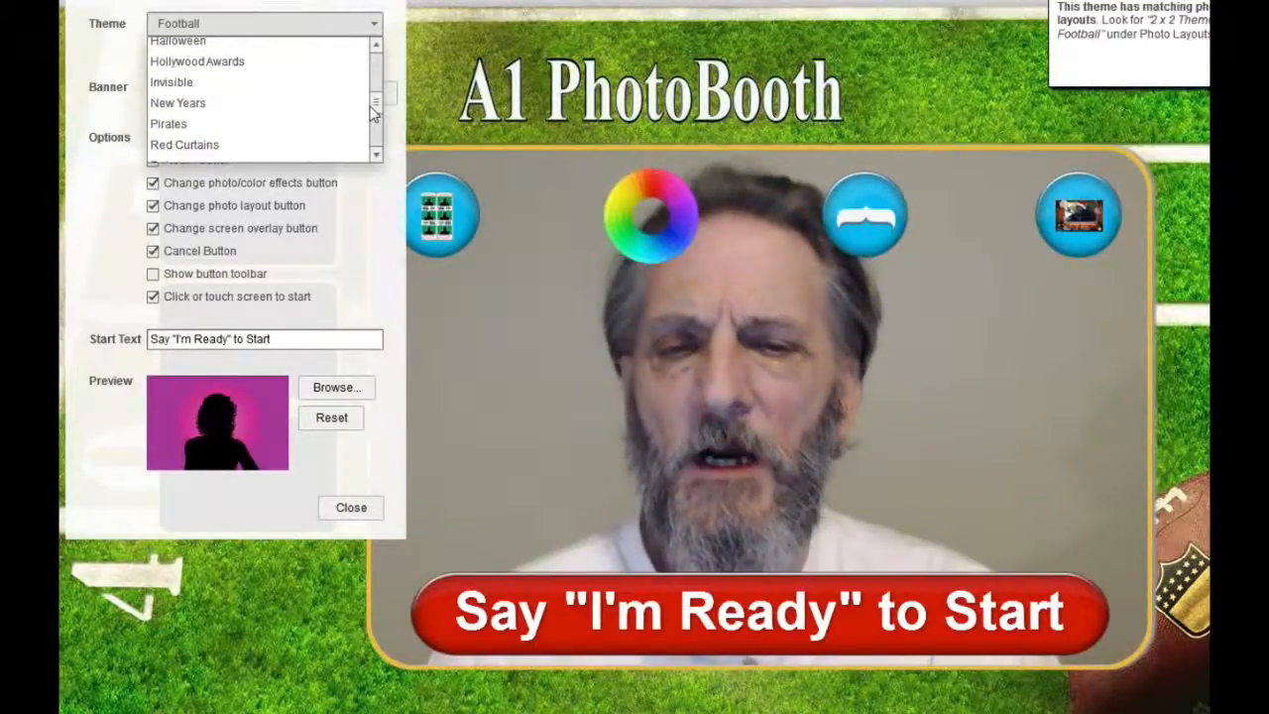
{"action": "left_click", "coordinate": [222, 90]}
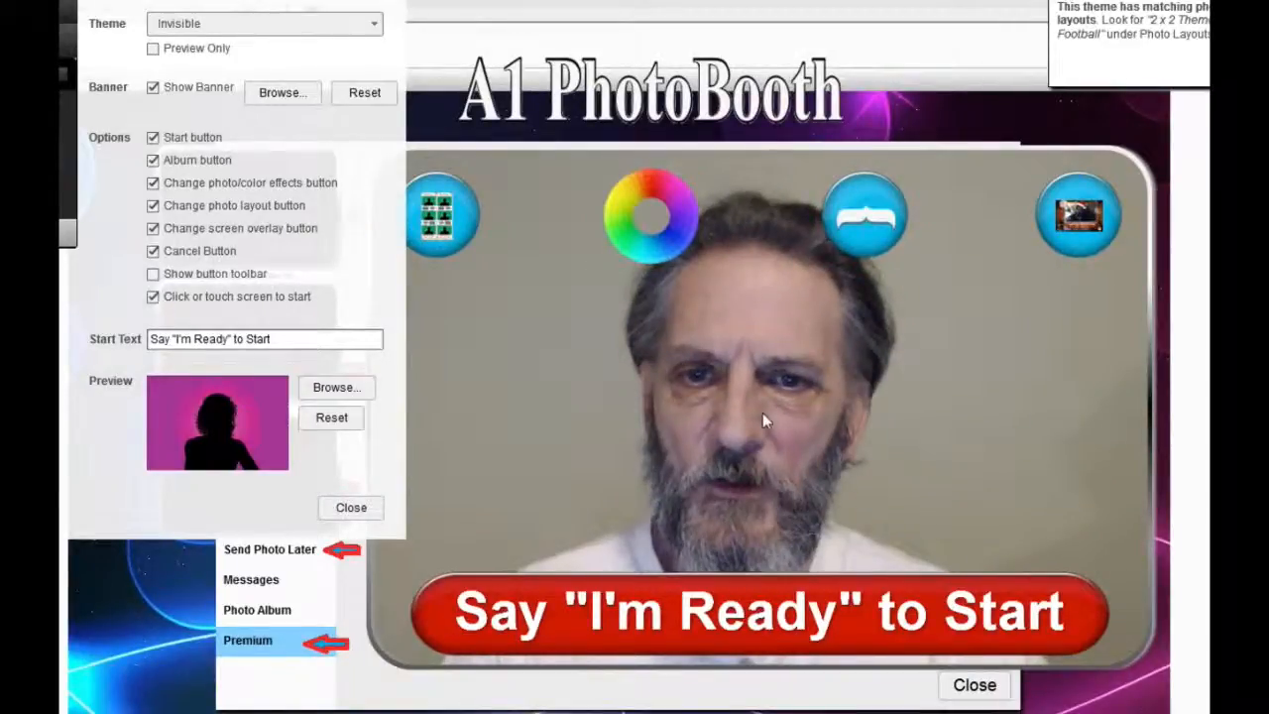
Step: Set the booth theme to Custom Background and close the theme settings
{"action": "left_click", "coordinate": [377, 24]}
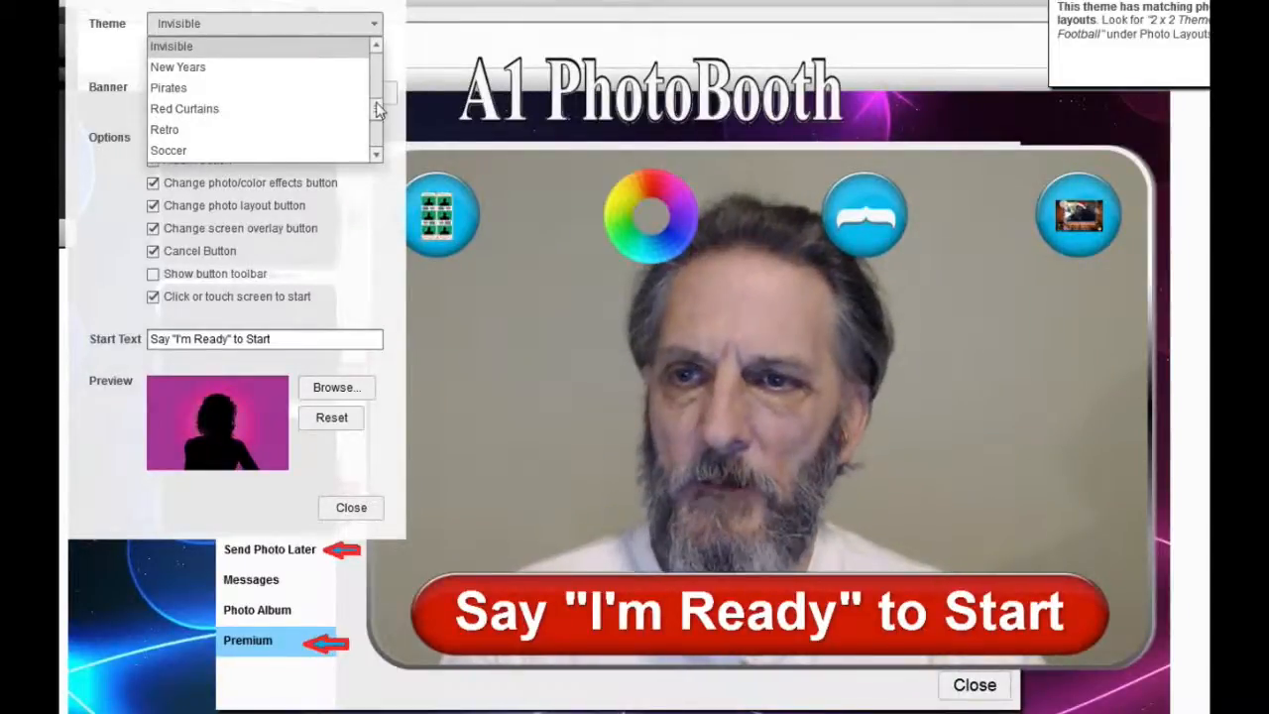
{"action": "left_click_drag", "start_coordinate": [378, 110], "coordinate": [382, 54]}
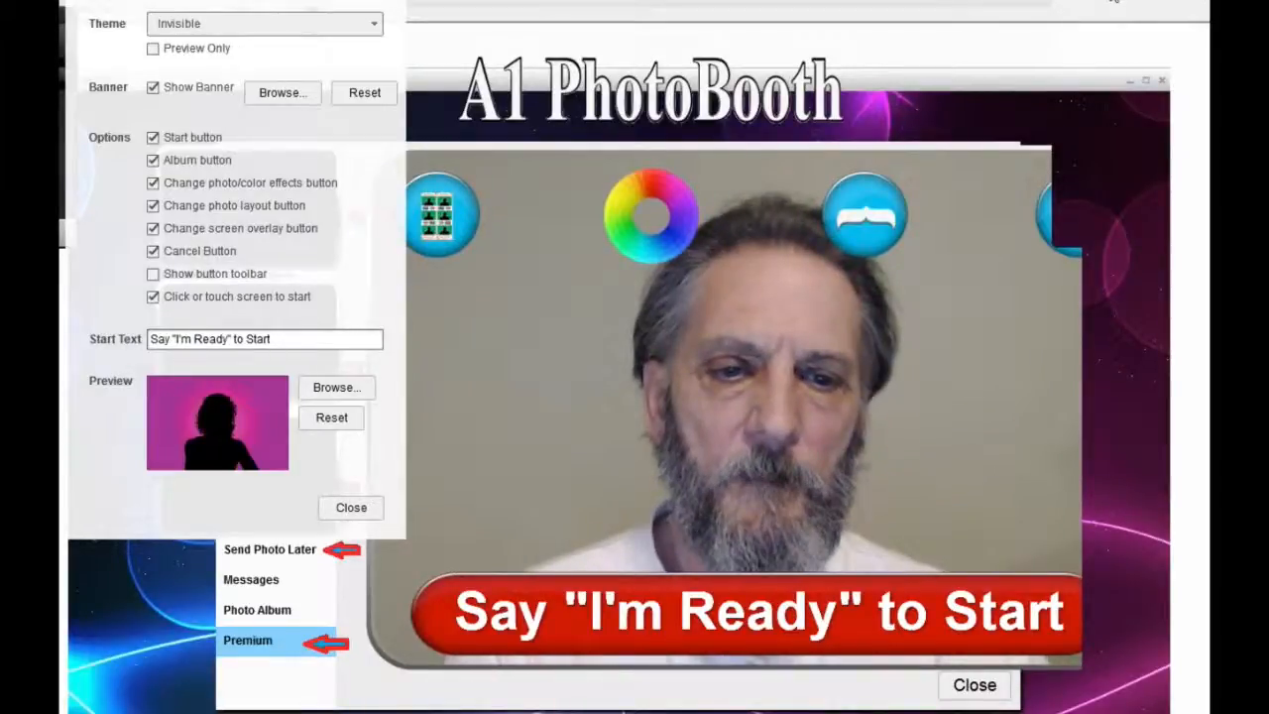
{"action": "left_click", "coordinate": [375, 28]}
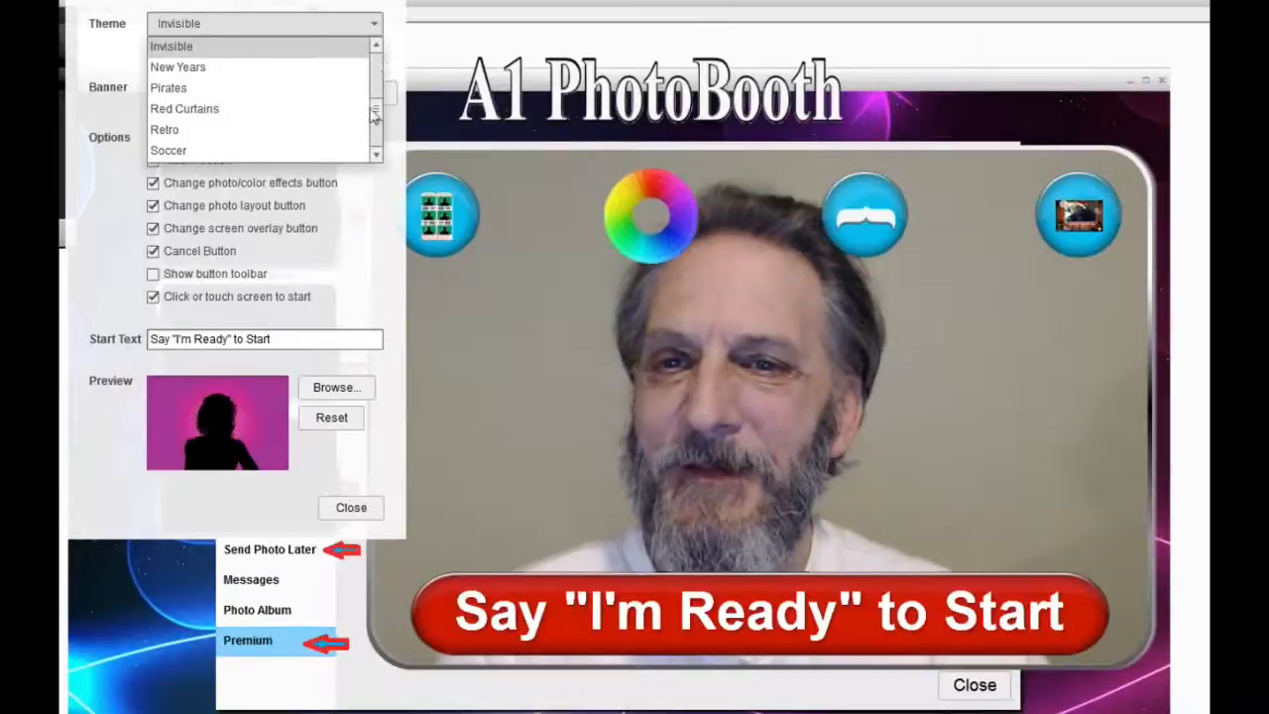
{"action": "left_click_drag", "start_coordinate": [375, 117], "coordinate": [380, 89]}
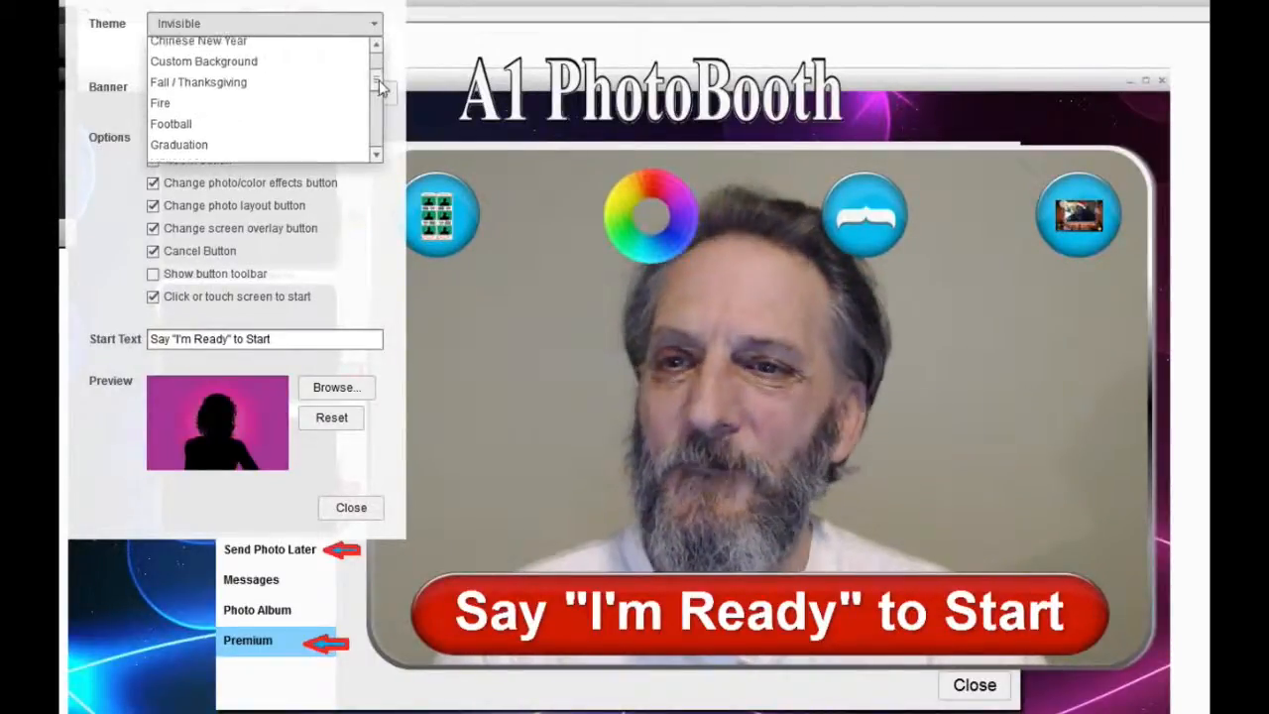
{"action": "left_click", "coordinate": [256, 68]}
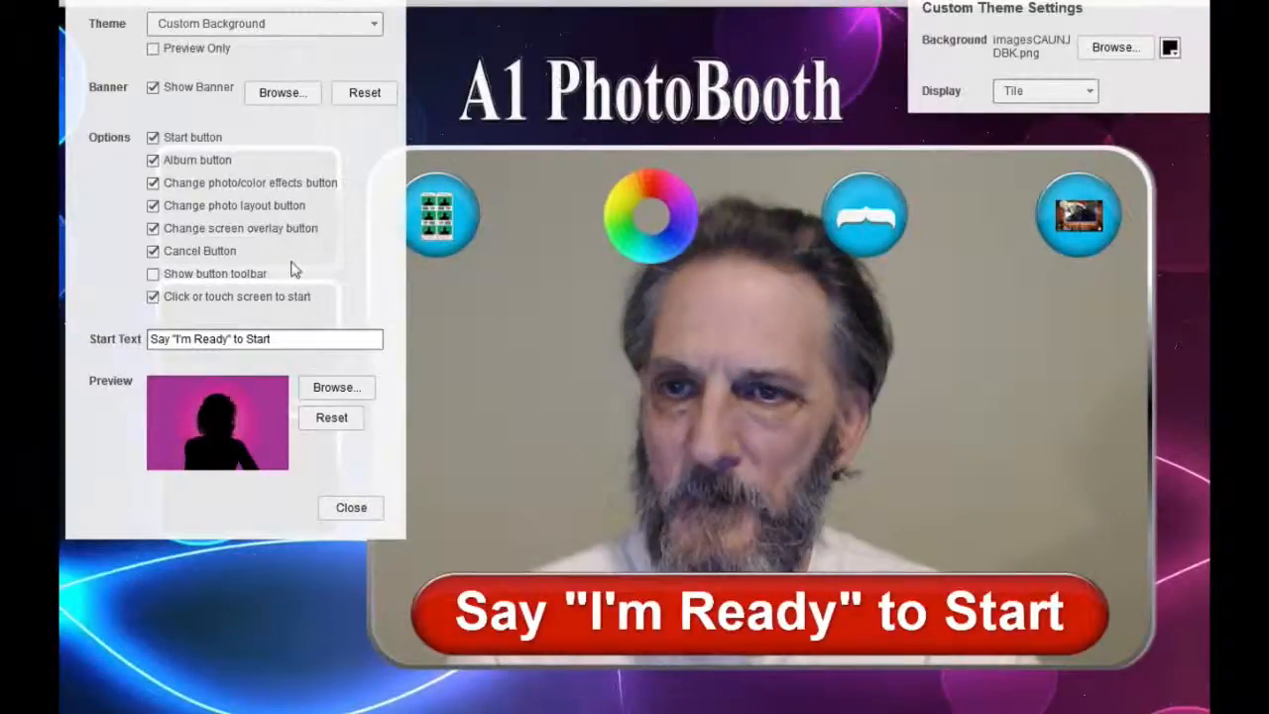
{"action": "left_click", "coordinate": [375, 30]}
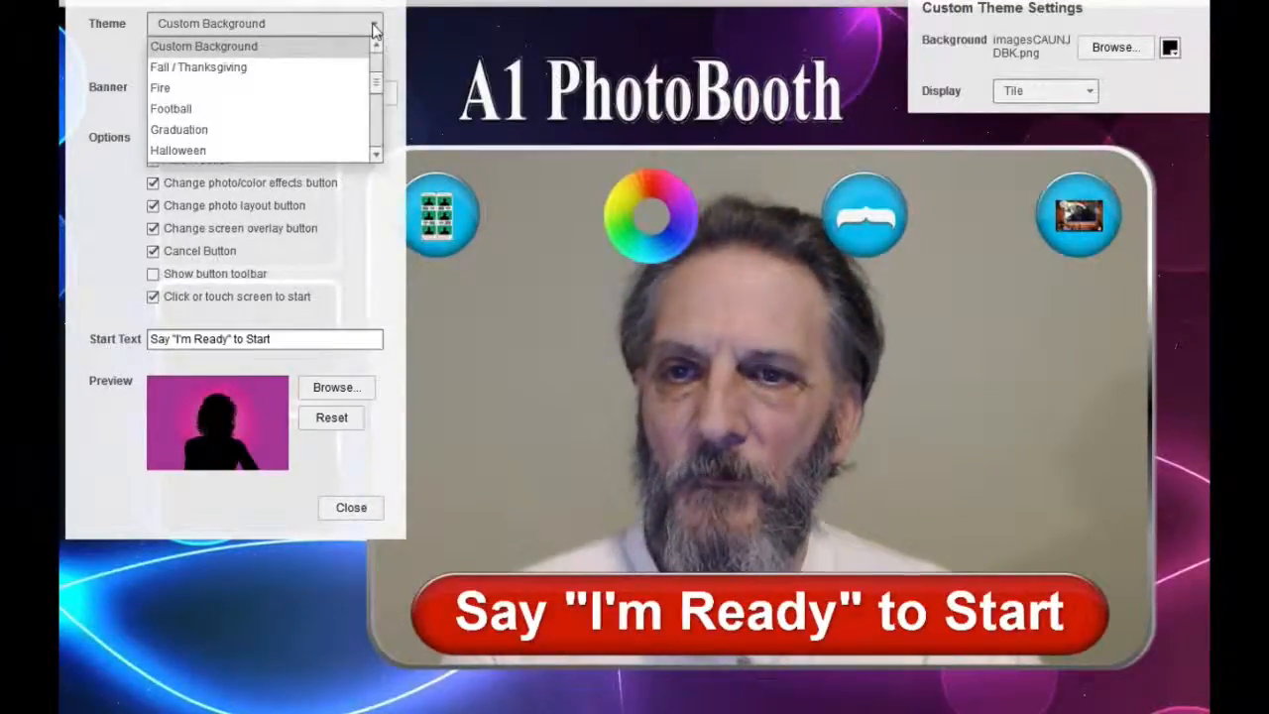
{"action": "left_click", "coordinate": [612, 10]}
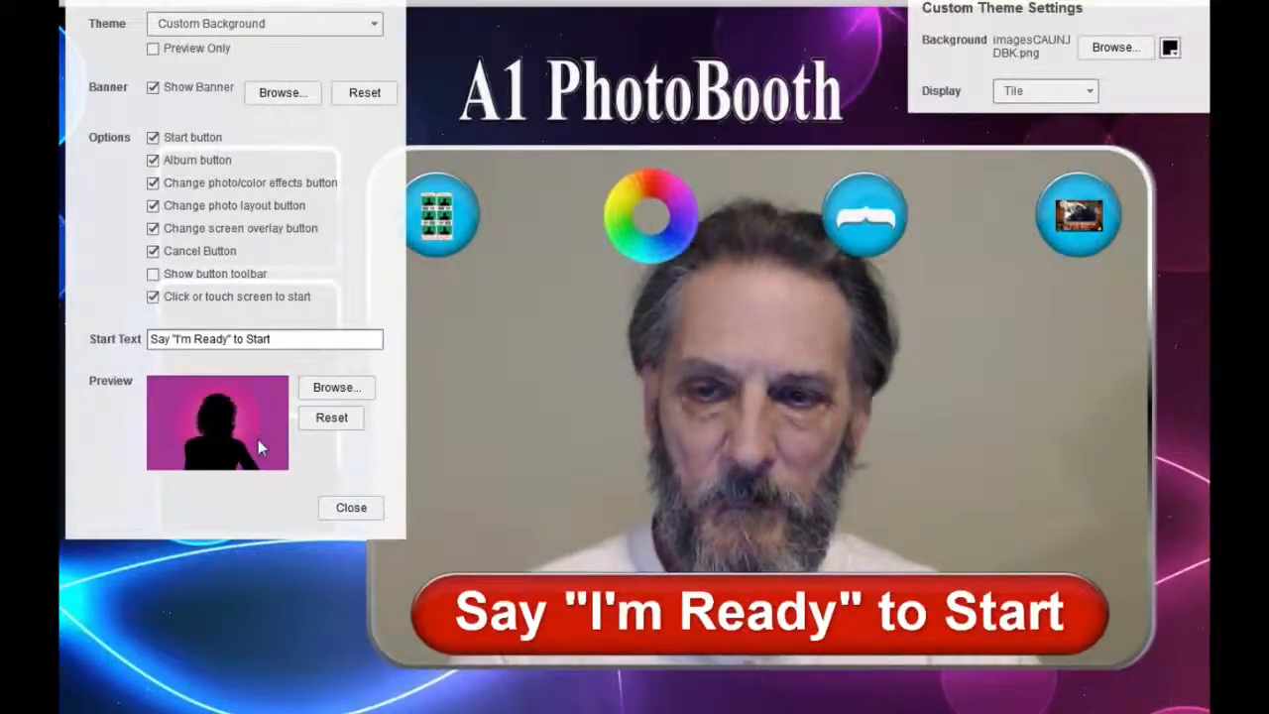
{"action": "left_click", "coordinate": [343, 511]}
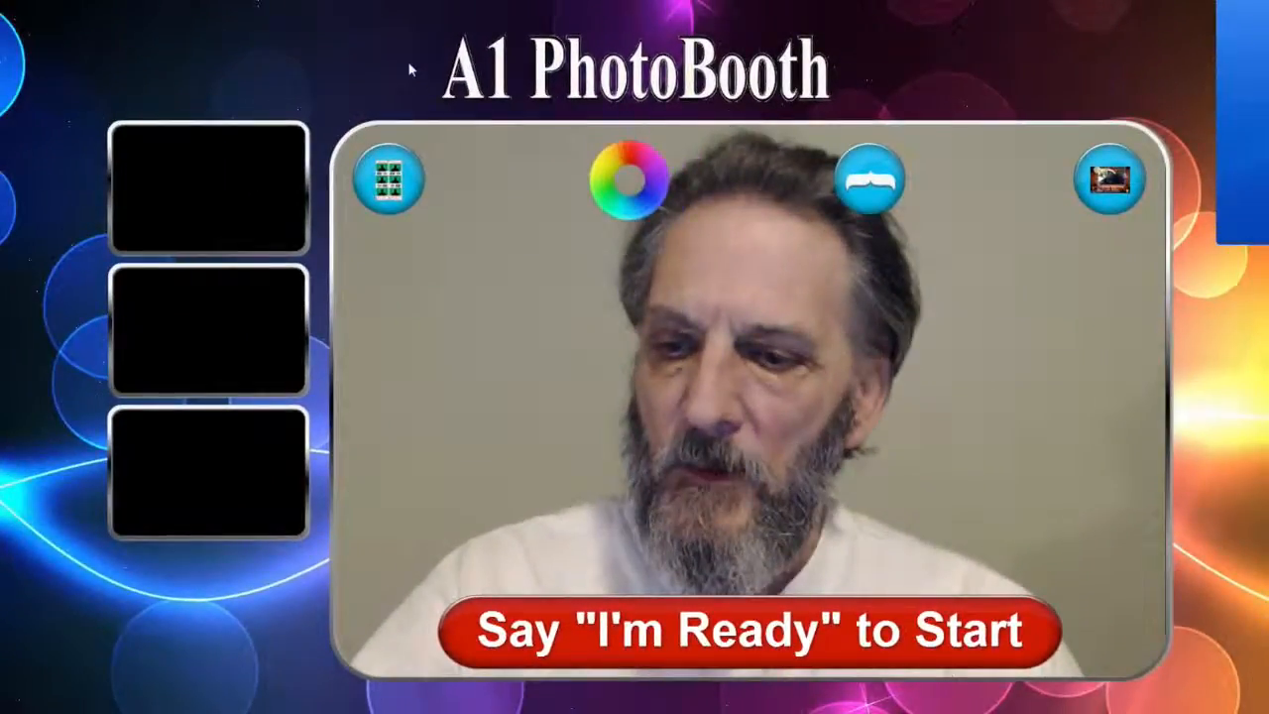
Step: Set the custom background image to silk-fabric-texture-1800x1200 from the WEBINAR folder and close the theme settings
{"action": "key", "text": "ctrl+2"}
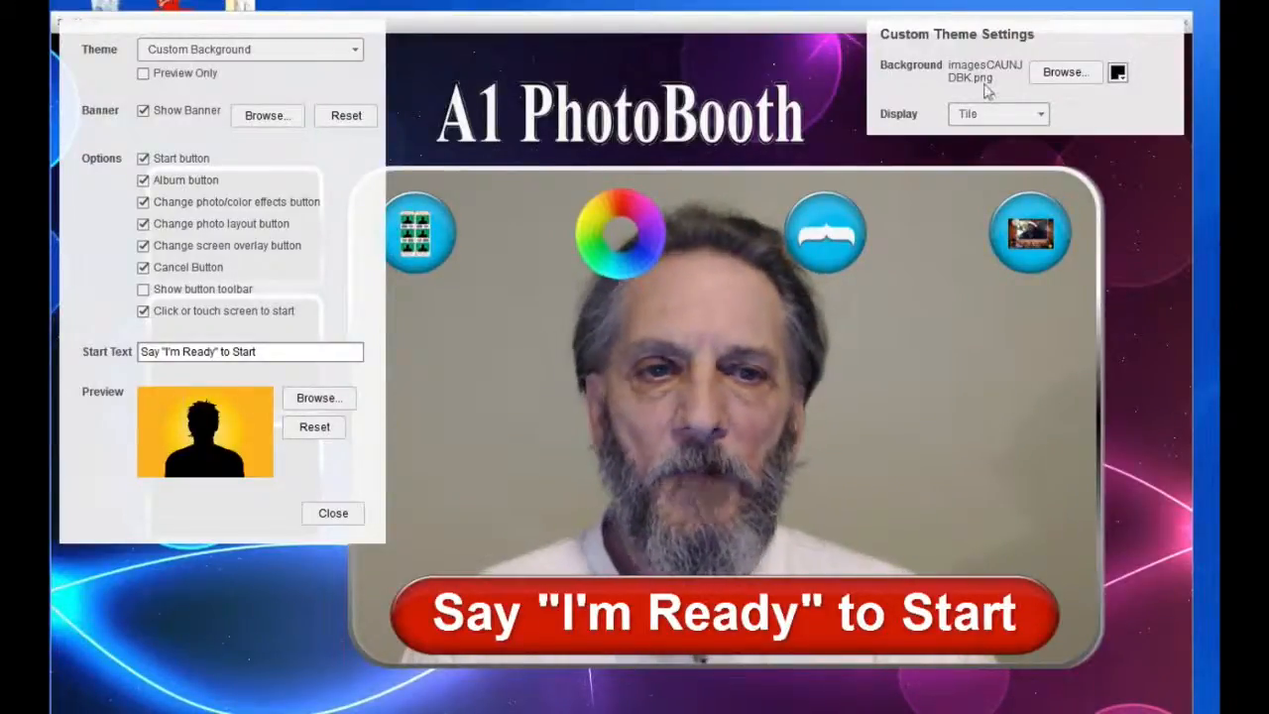
{"action": "left_click", "coordinate": [1069, 79]}
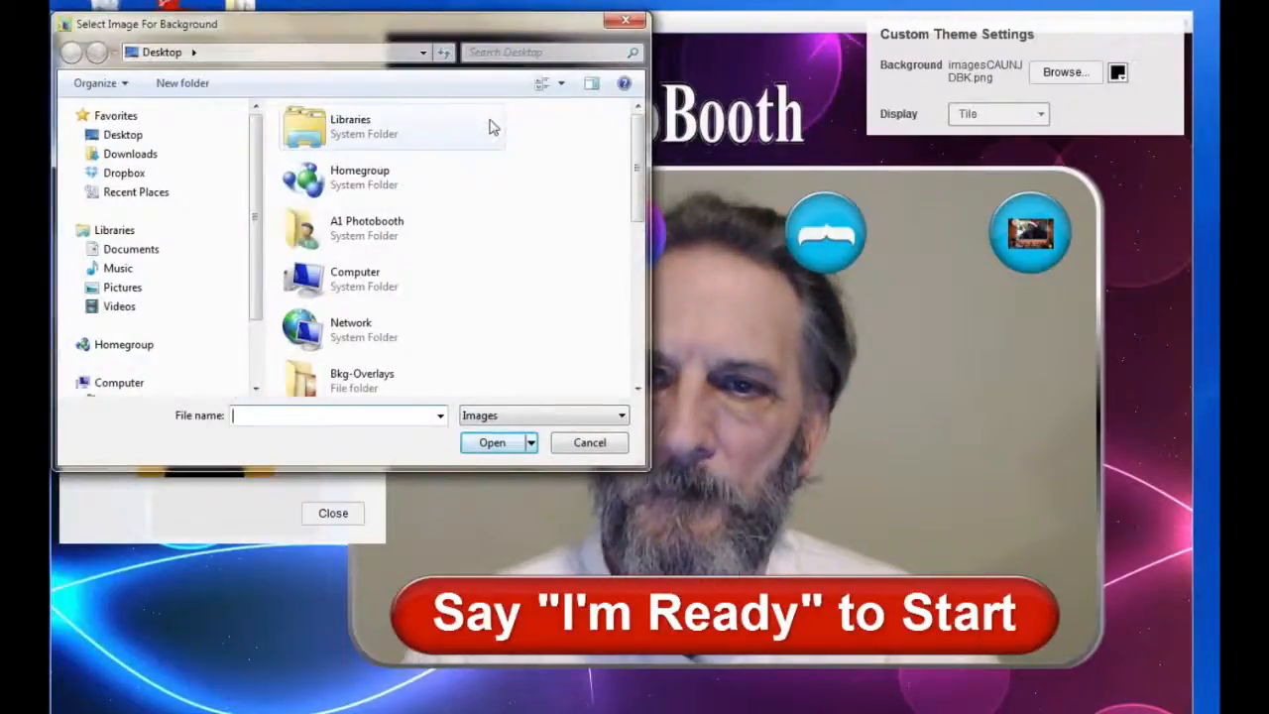
{"action": "left_click_drag", "start_coordinate": [639, 182], "coordinate": [640, 345]}
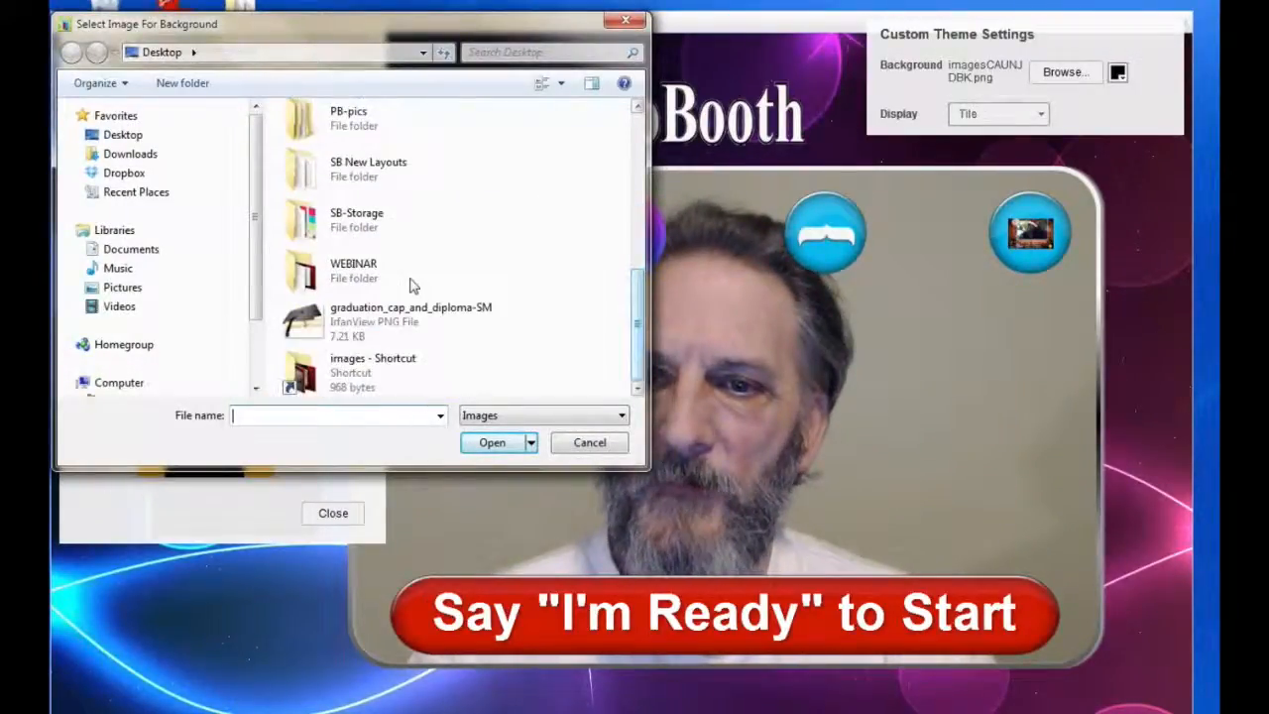
{"action": "double_click", "coordinate": [414, 282]}
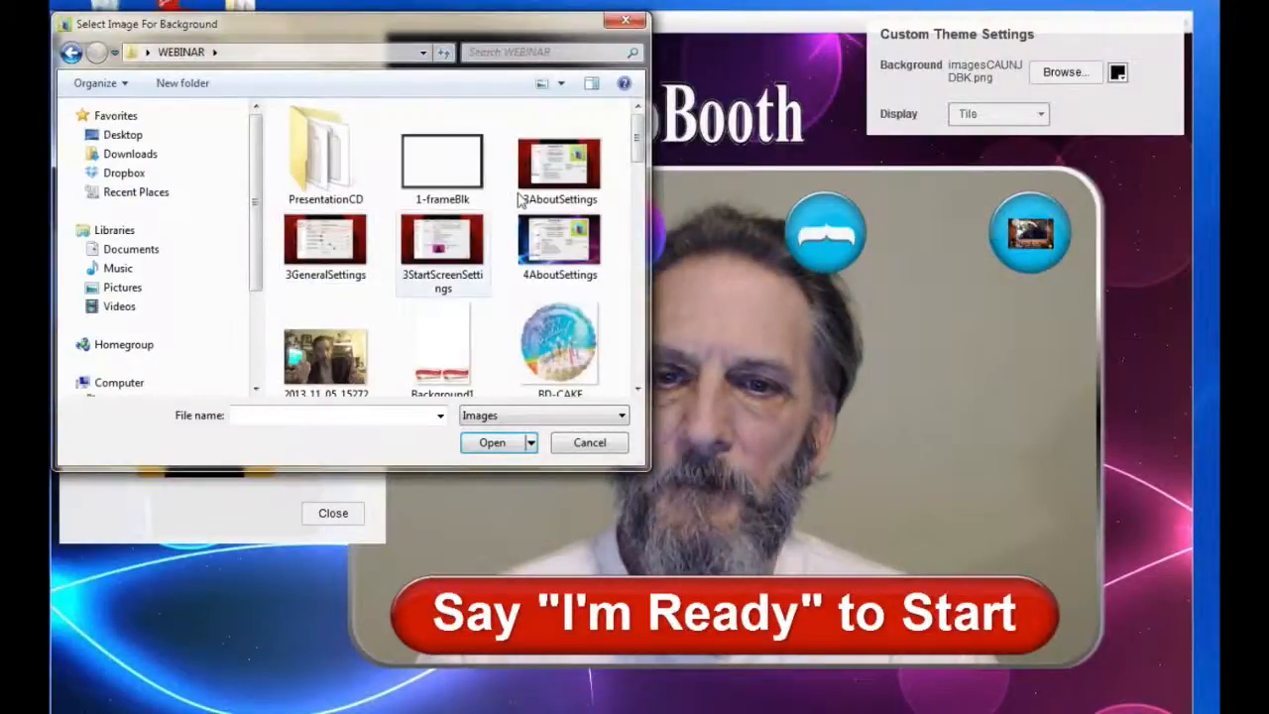
{"action": "left_click_drag", "start_coordinate": [644, 202], "coordinate": [893, 210]}
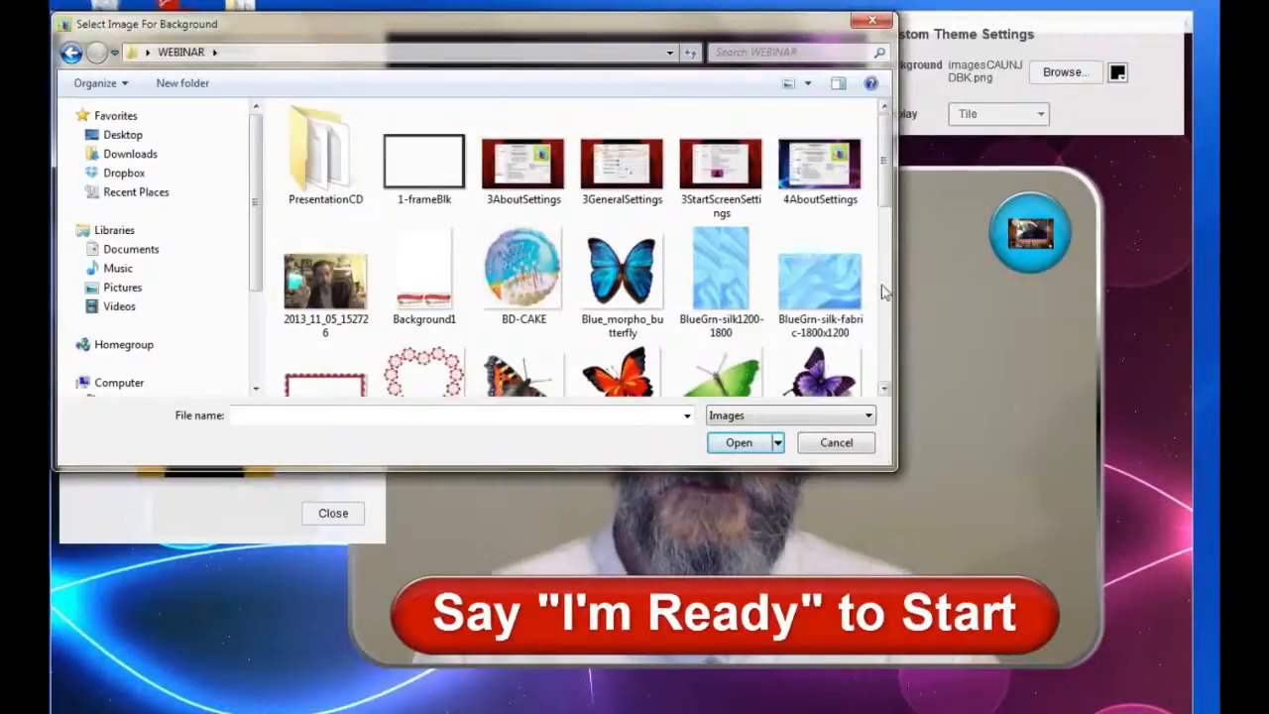
{"action": "scroll", "coordinate": [885, 287], "scroll_direction": "down", "scroll_amount": 3}
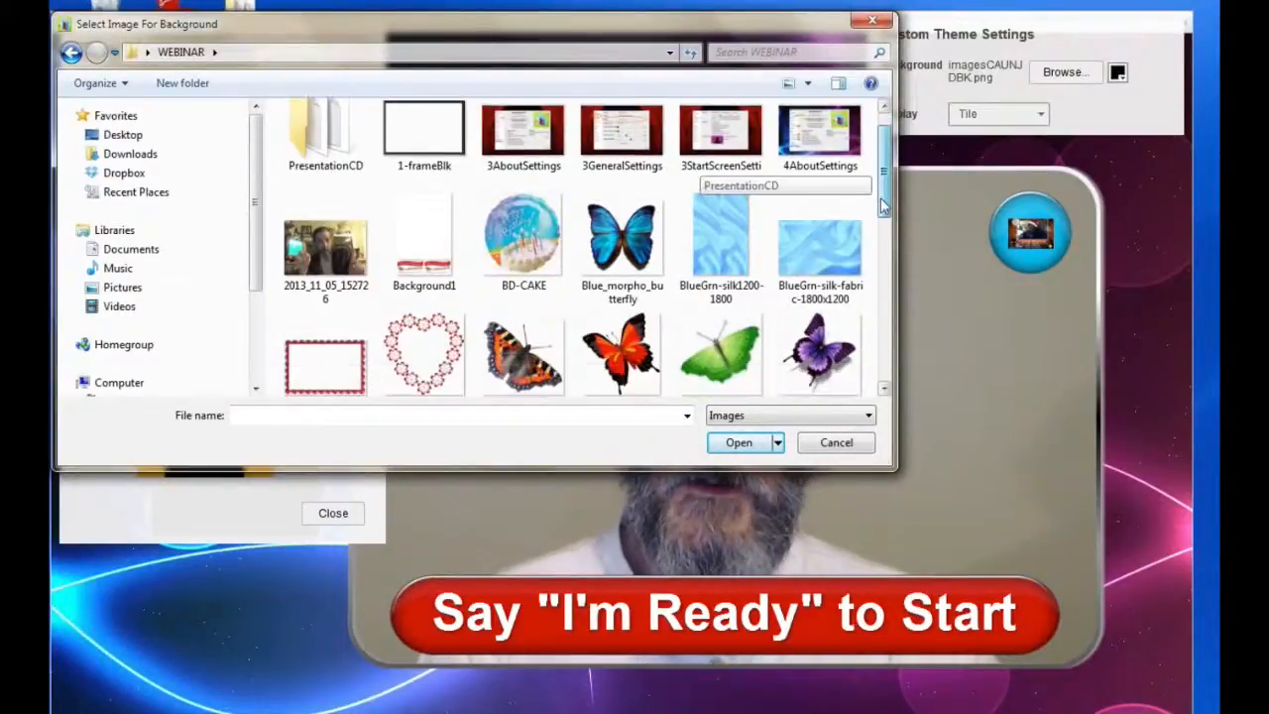
{"action": "scroll", "coordinate": [895, 269], "scroll_direction": "down", "scroll_amount": 4}
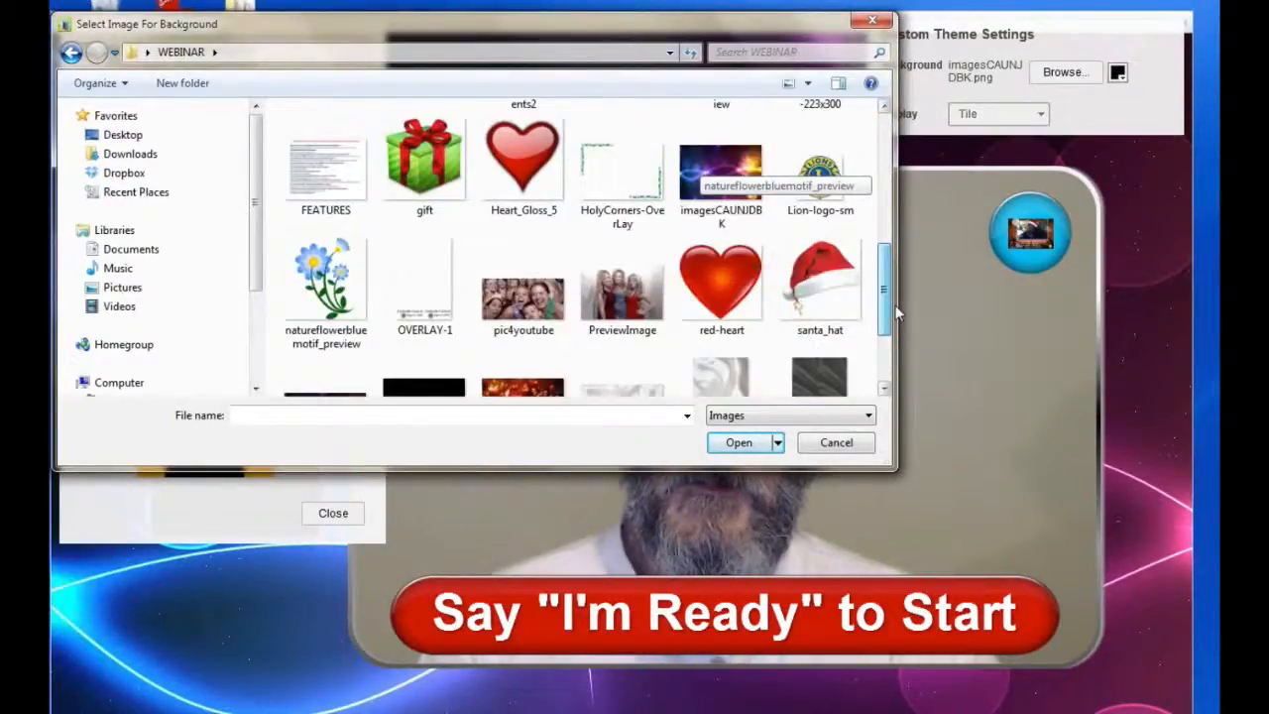
{"action": "left_click", "coordinate": [635, 310]}
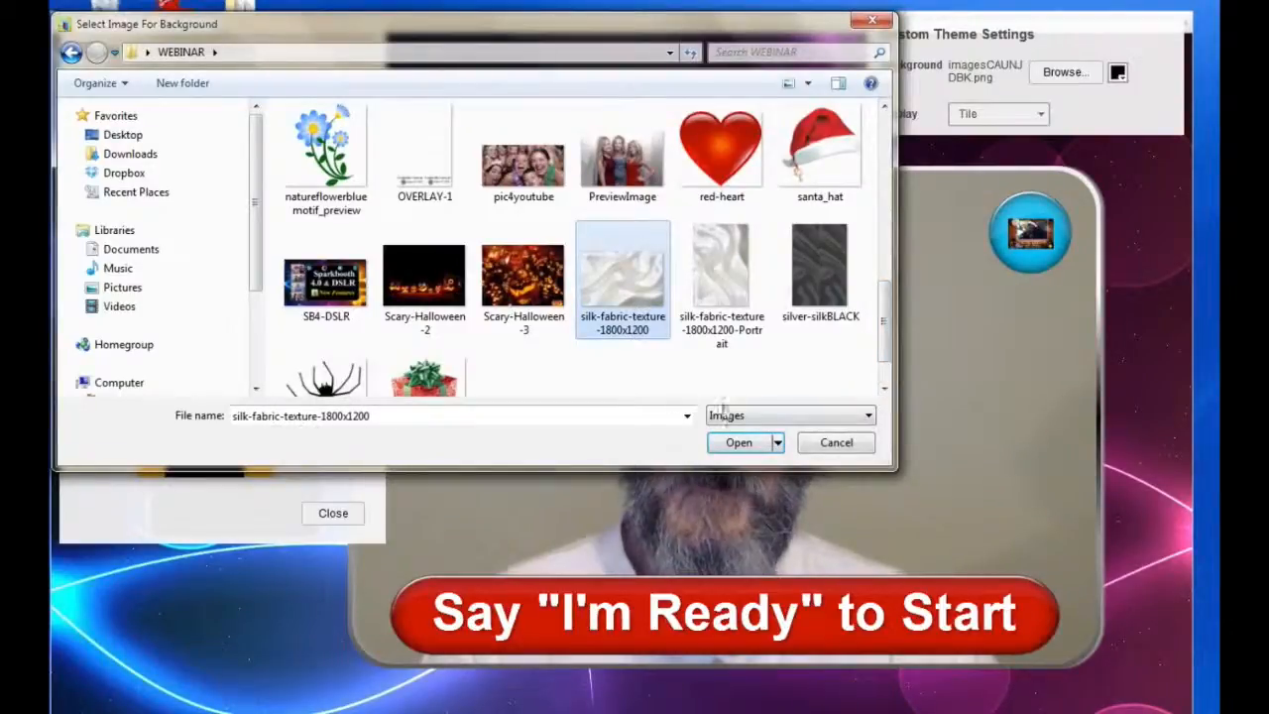
{"action": "left_click", "coordinate": [742, 447]}
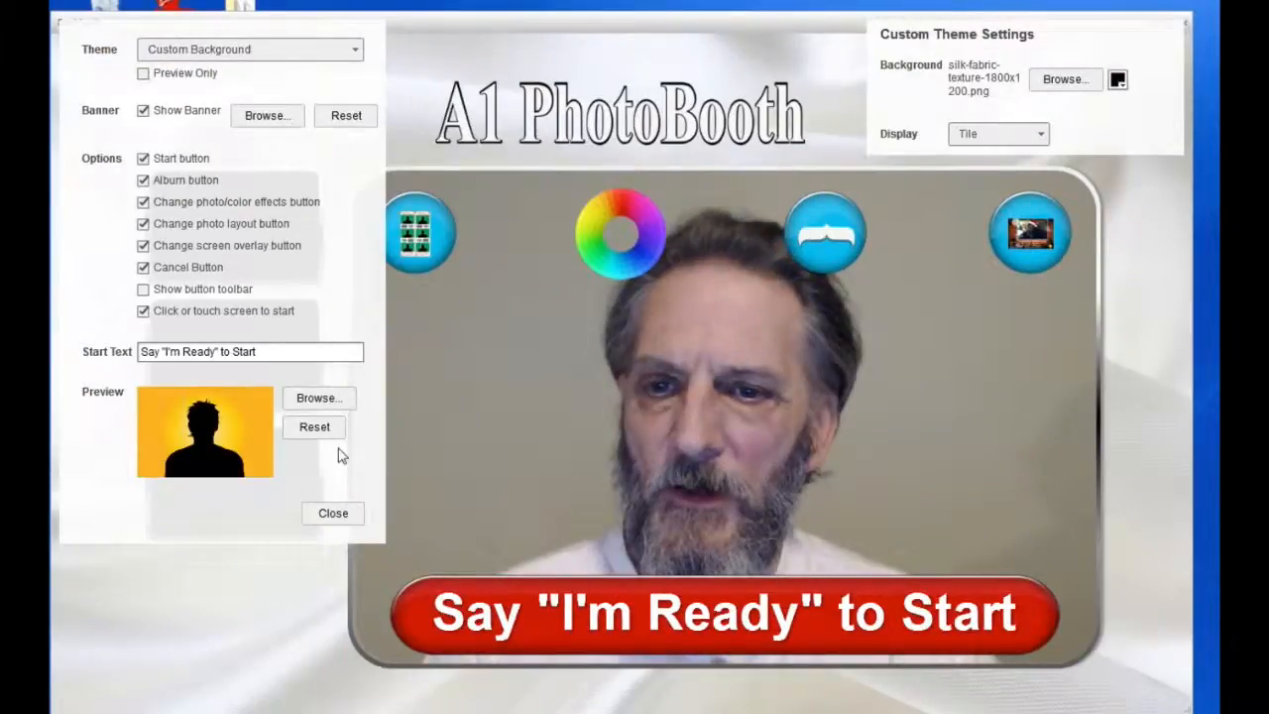
{"action": "left_click", "coordinate": [333, 514]}
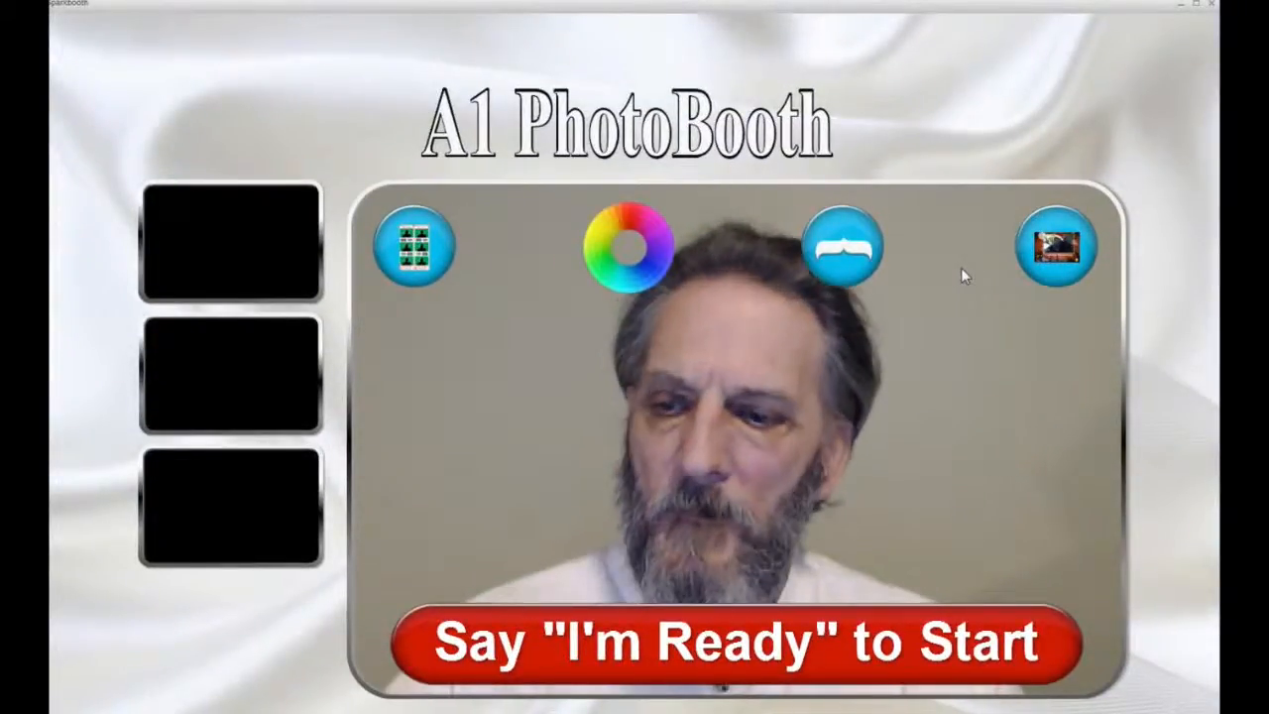
Step: Reopen the theme settings and set the custom background image to imagesCAUNJDBK from the WEBINAR folder, displayed as Fill
{"action": "key", "text": "ctrl+1"}
{"action": "left_click", "coordinate": [975, 643]}
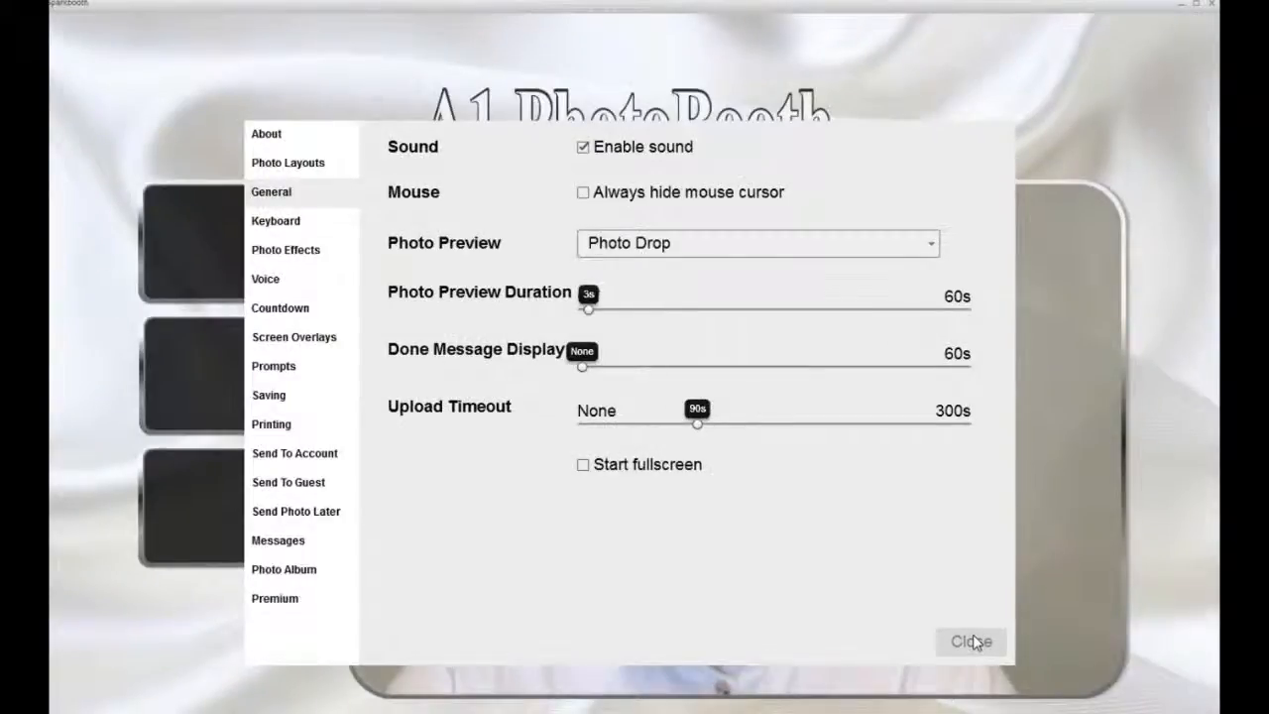
{"action": "key", "text": "ctrl+2"}
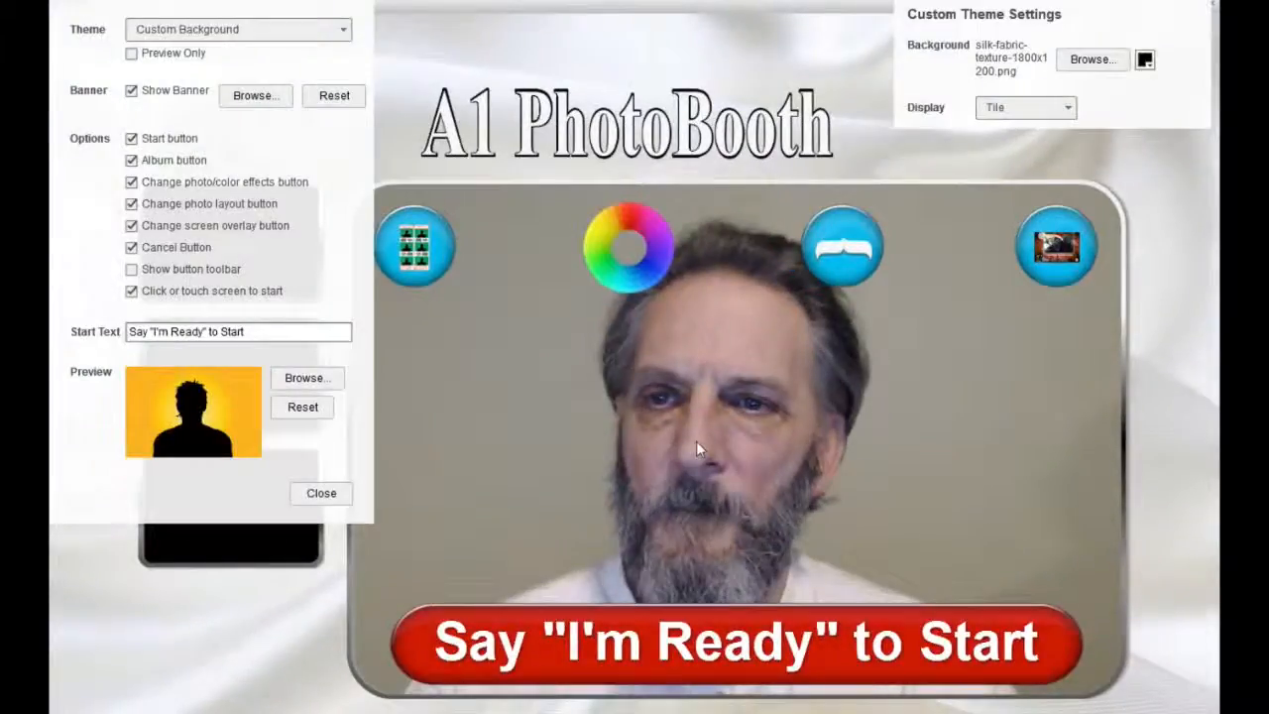
{"action": "left_click", "coordinate": [1095, 66]}
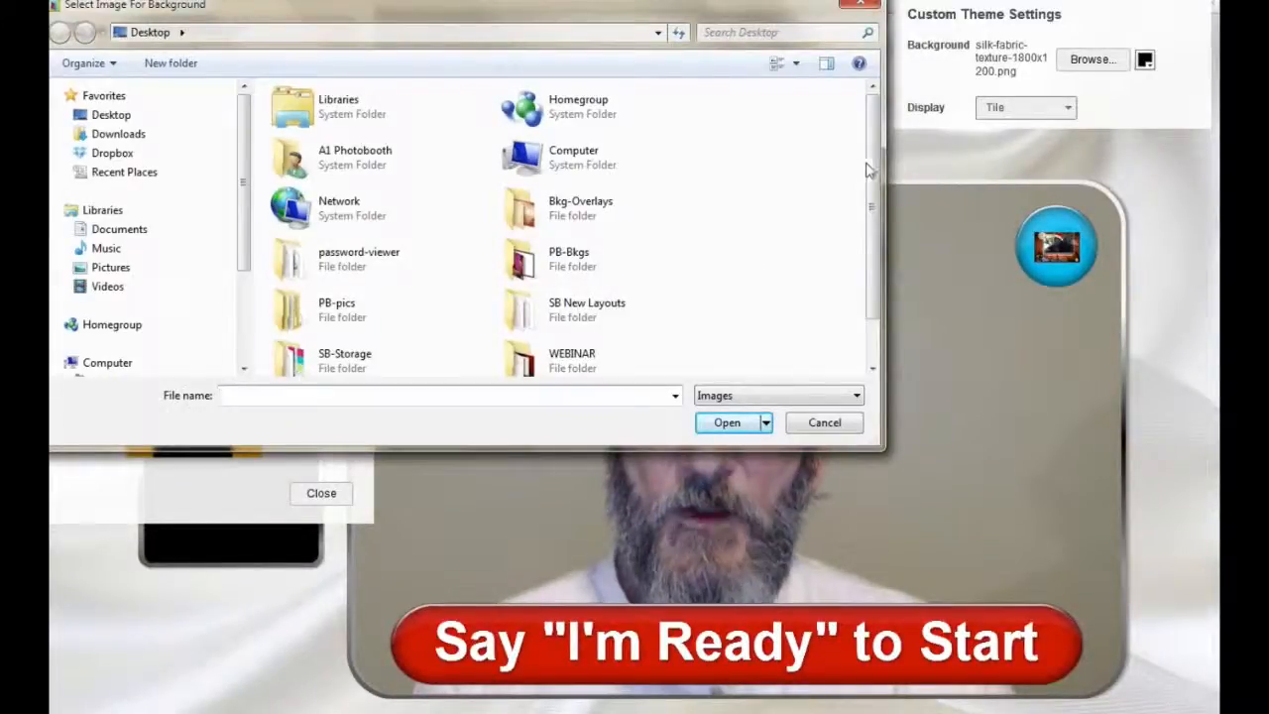
{"action": "left_click_drag", "start_coordinate": [876, 163], "coordinate": [882, 260]}
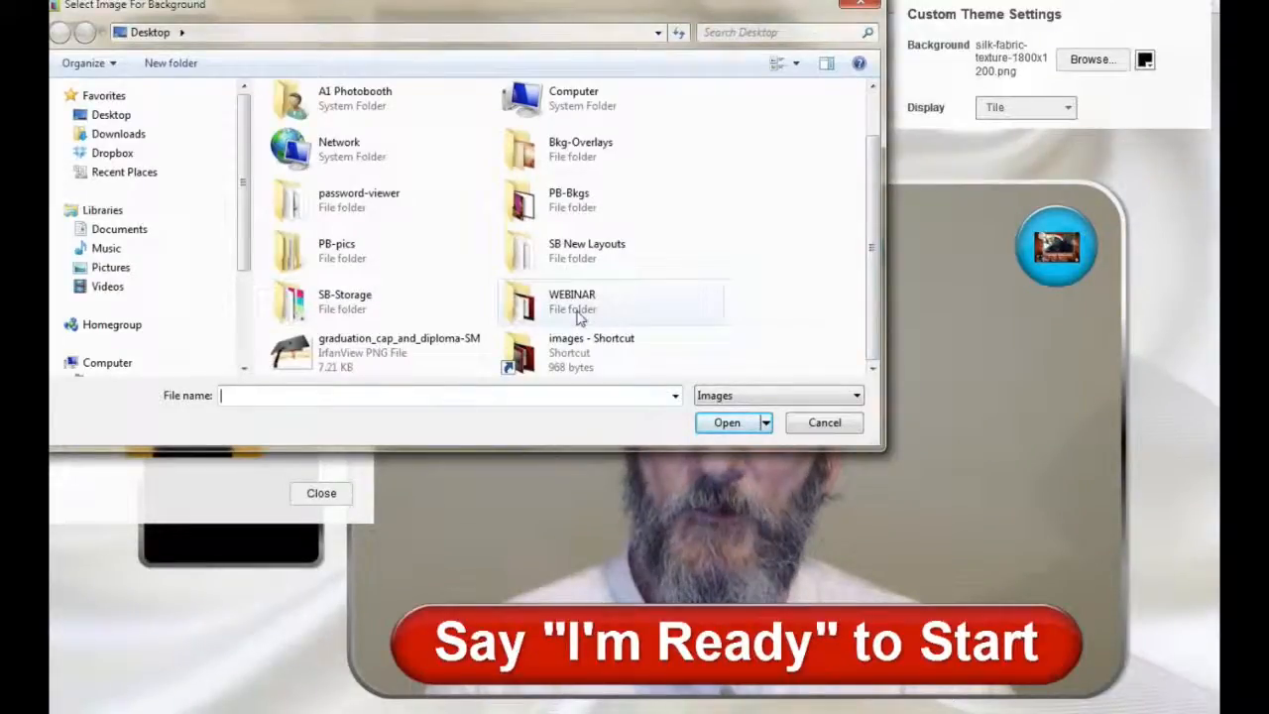
{"action": "double_click", "coordinate": [547, 315]}
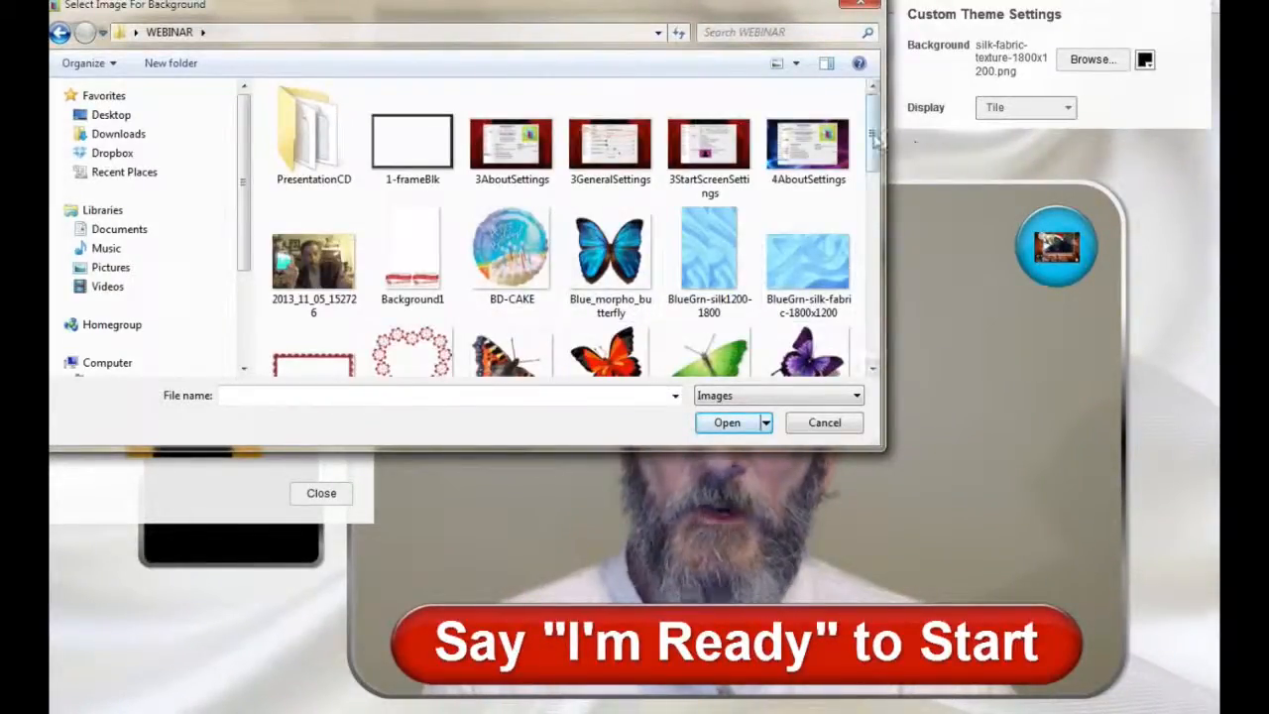
{"action": "left_click_drag", "start_coordinate": [876, 144], "coordinate": [873, 248]}
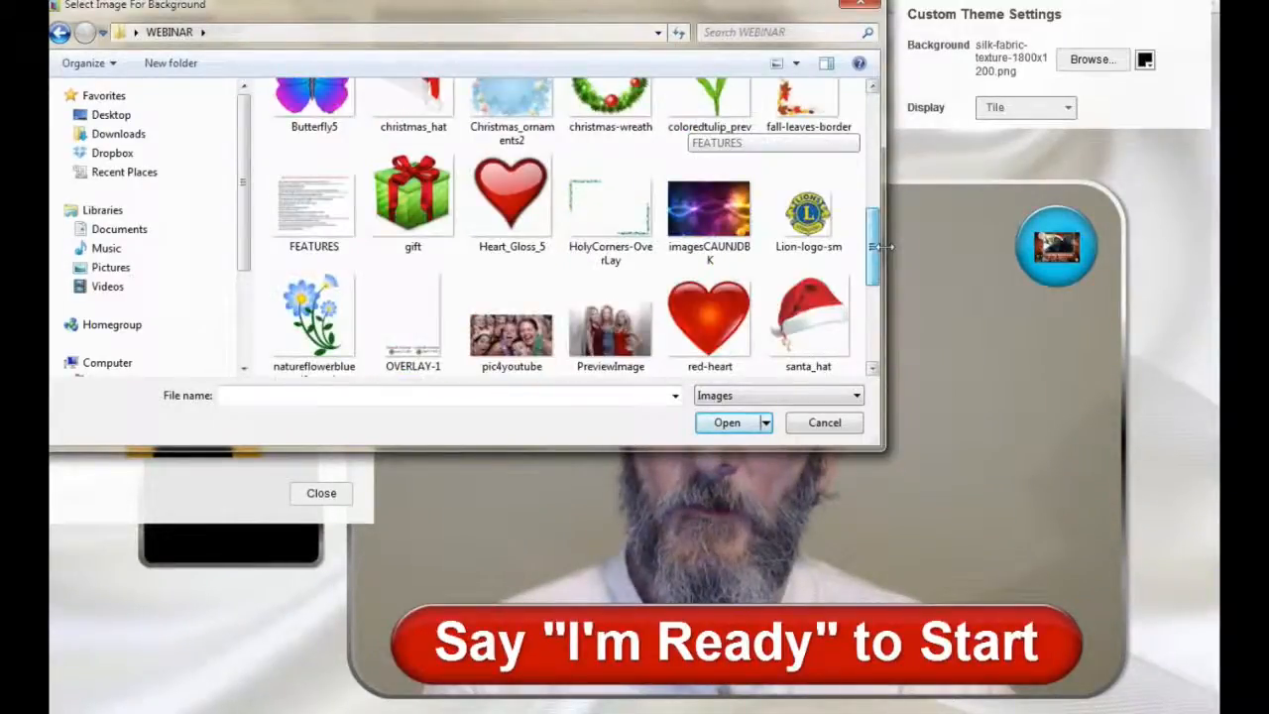
{"action": "left_click", "coordinate": [708, 208]}
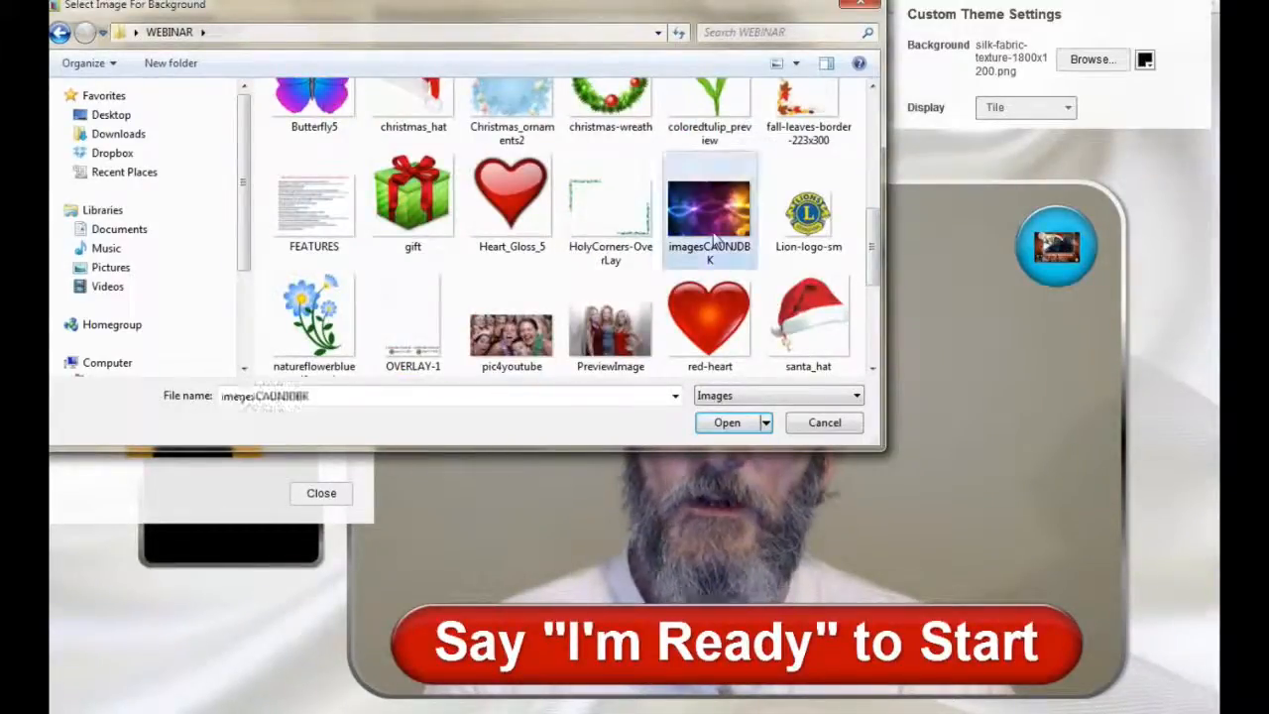
{"action": "left_click", "coordinate": [729, 423]}
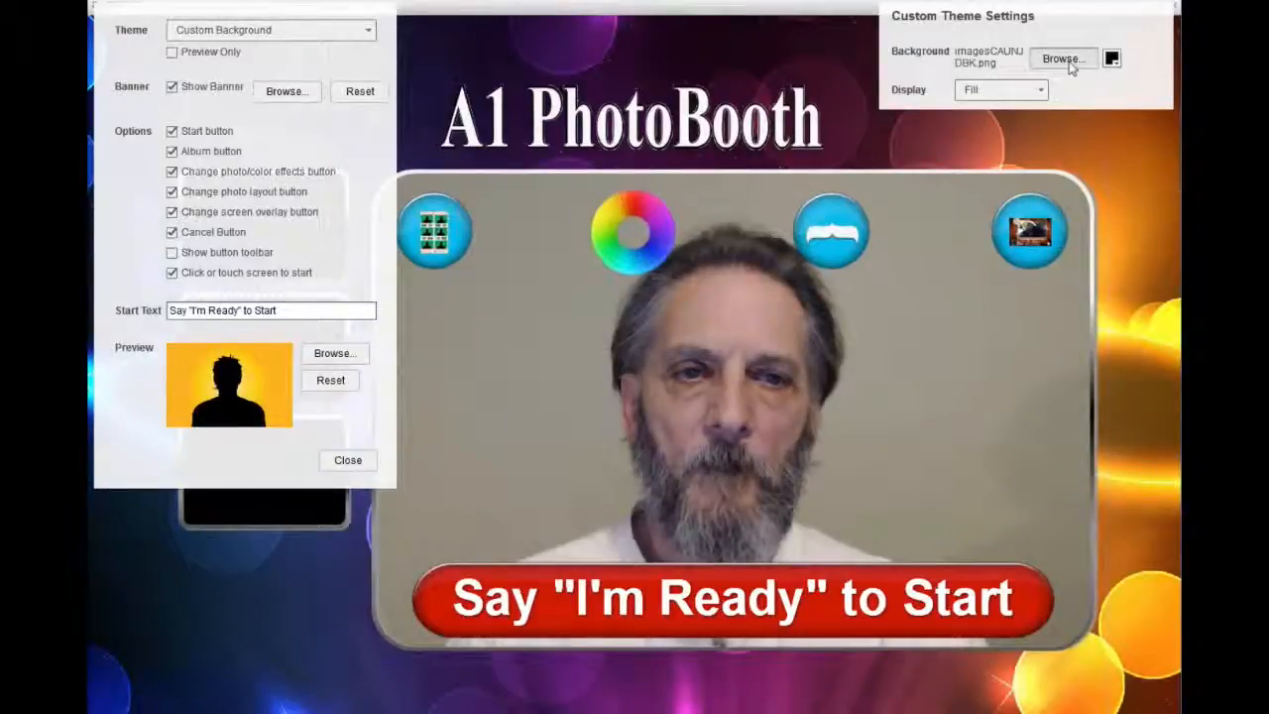
Step: Replace the custom background image with Lion-logo-sm from the WEBINAR folder and set its display to Tile
{"action": "left_click", "coordinate": [1063, 59]}
{"action": "double_click", "coordinate": [530, 337]}
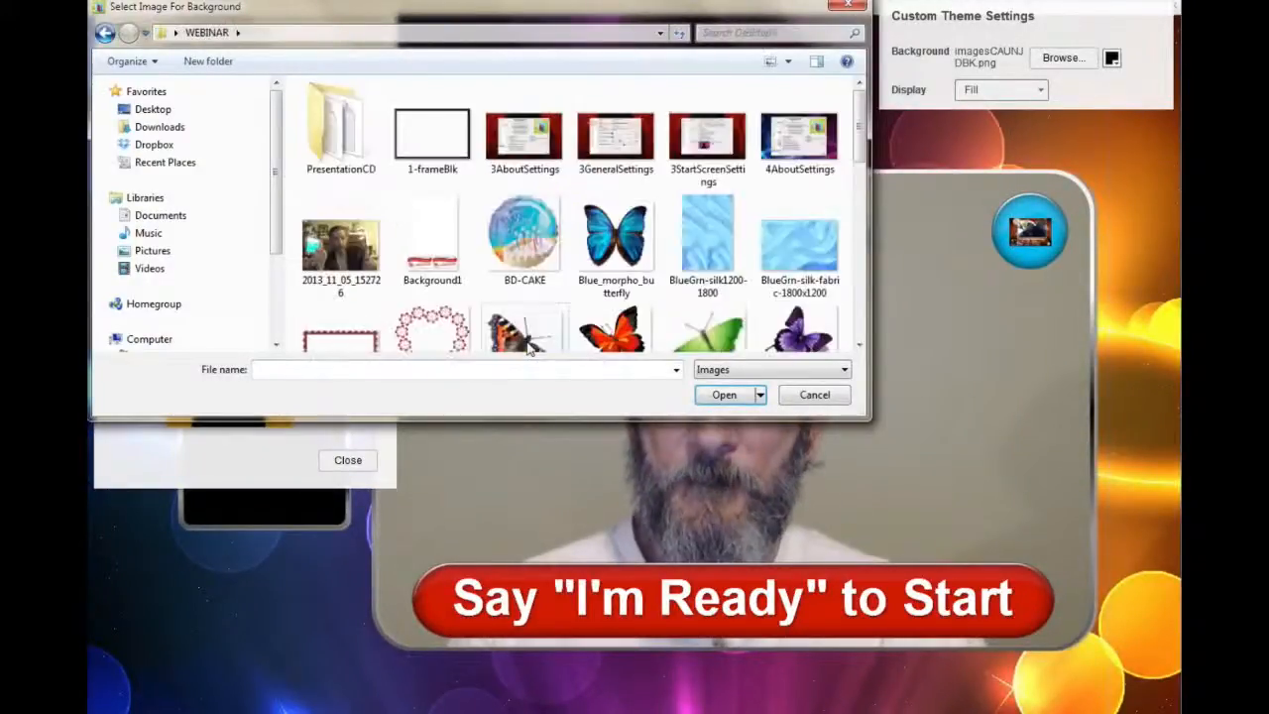
{"action": "left_click", "coordinate": [858, 346]}
{"action": "left_click", "coordinate": [859, 346]}
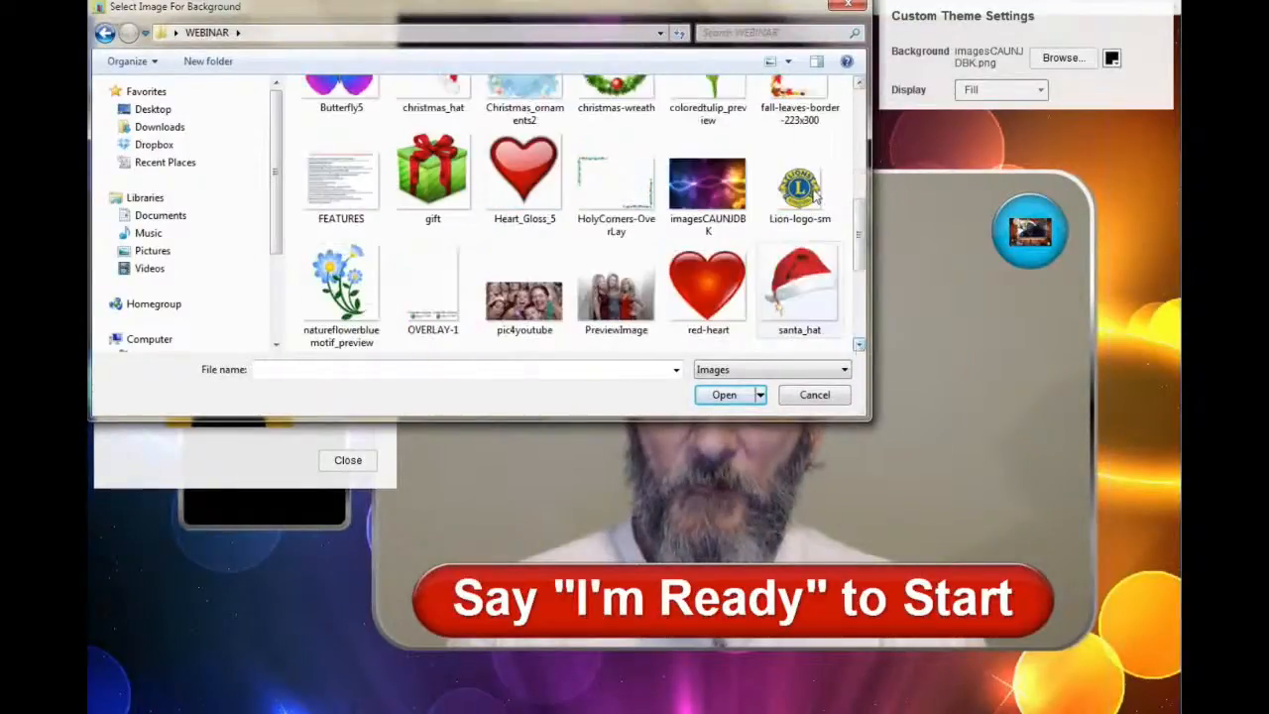
{"action": "left_click", "coordinate": [799, 198]}
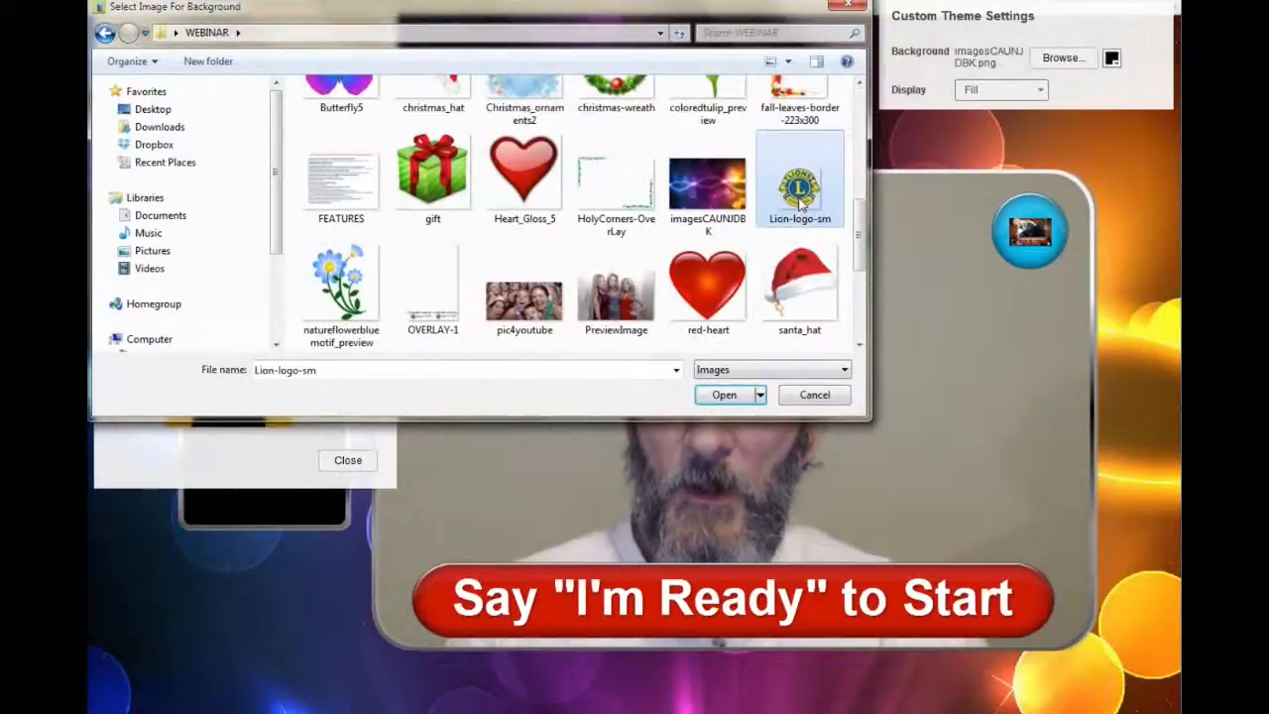
{"action": "left_click", "coordinate": [725, 394]}
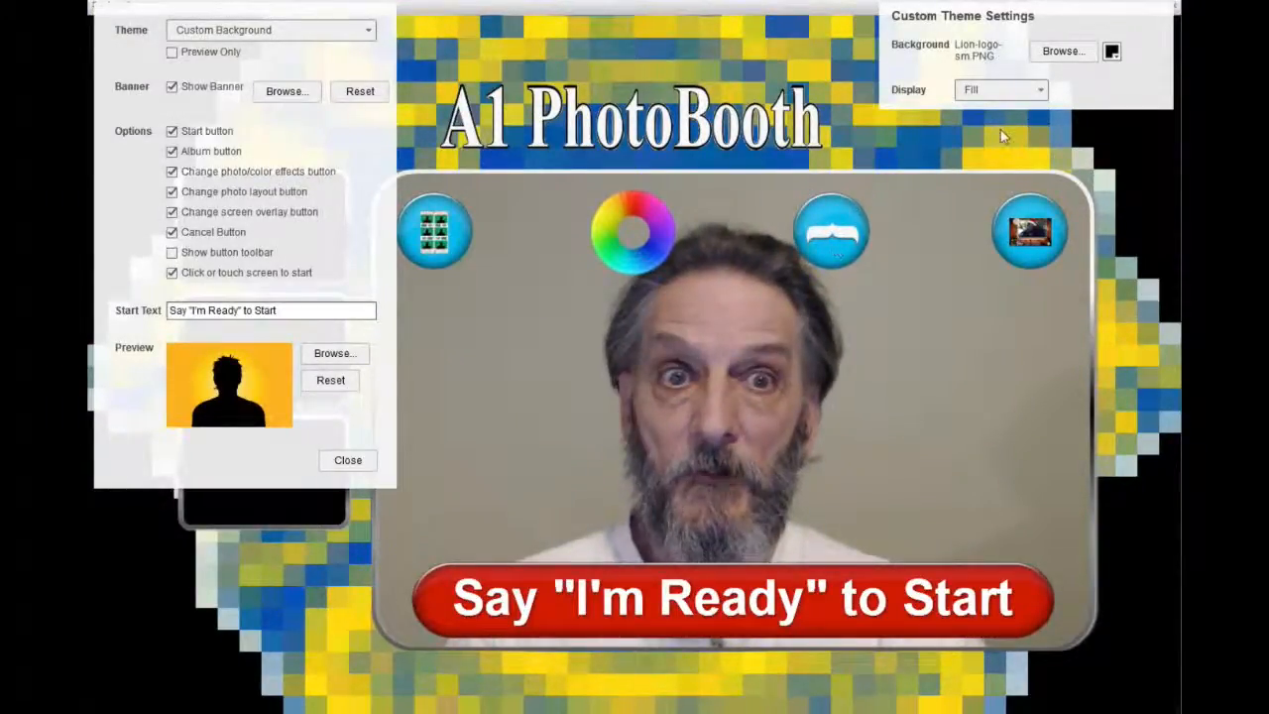
{"action": "left_click", "coordinate": [1043, 89]}
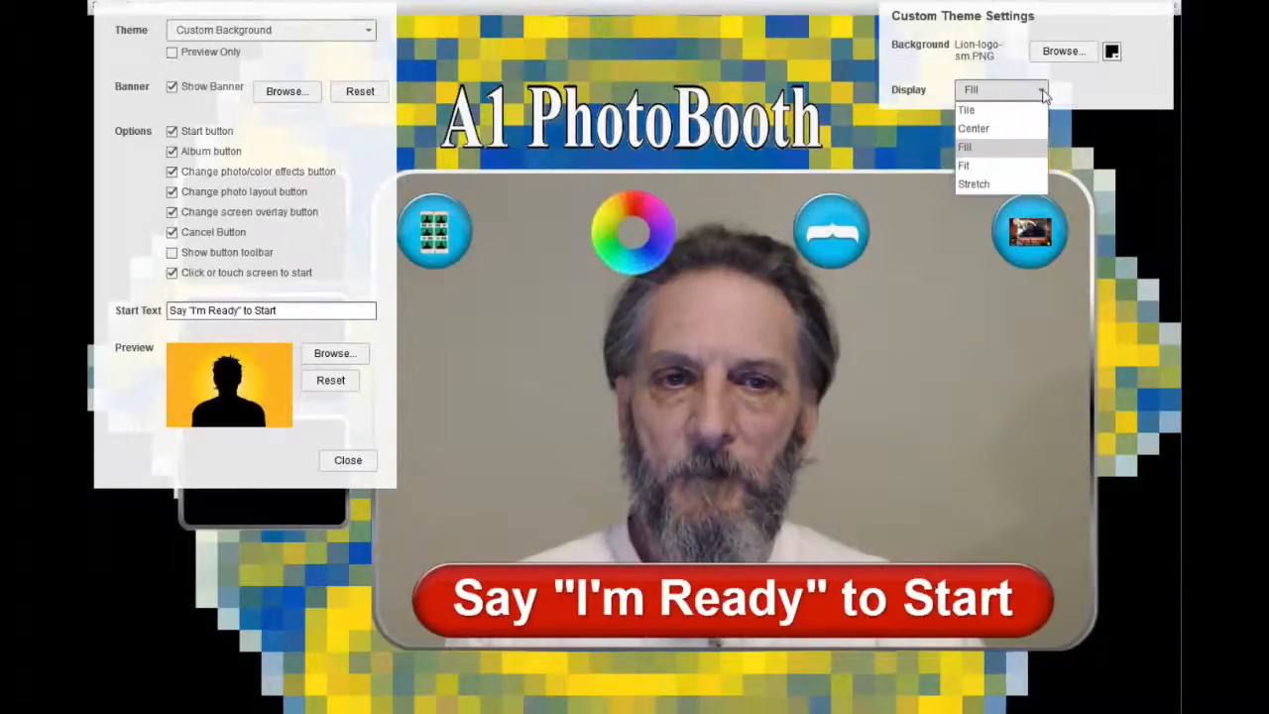
{"action": "left_click", "coordinate": [967, 111]}
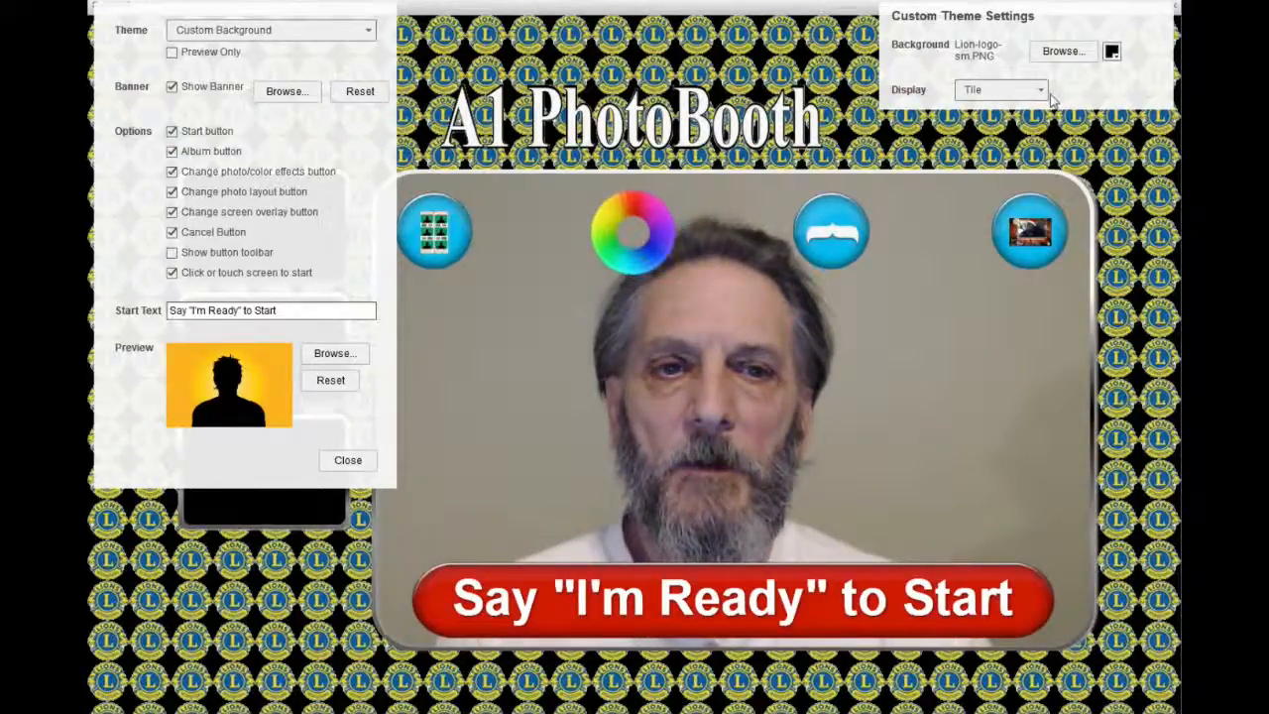
Step: Try red as the background color behind the tiled logo and set it back to black
{"action": "left_click", "coordinate": [1112, 51]}
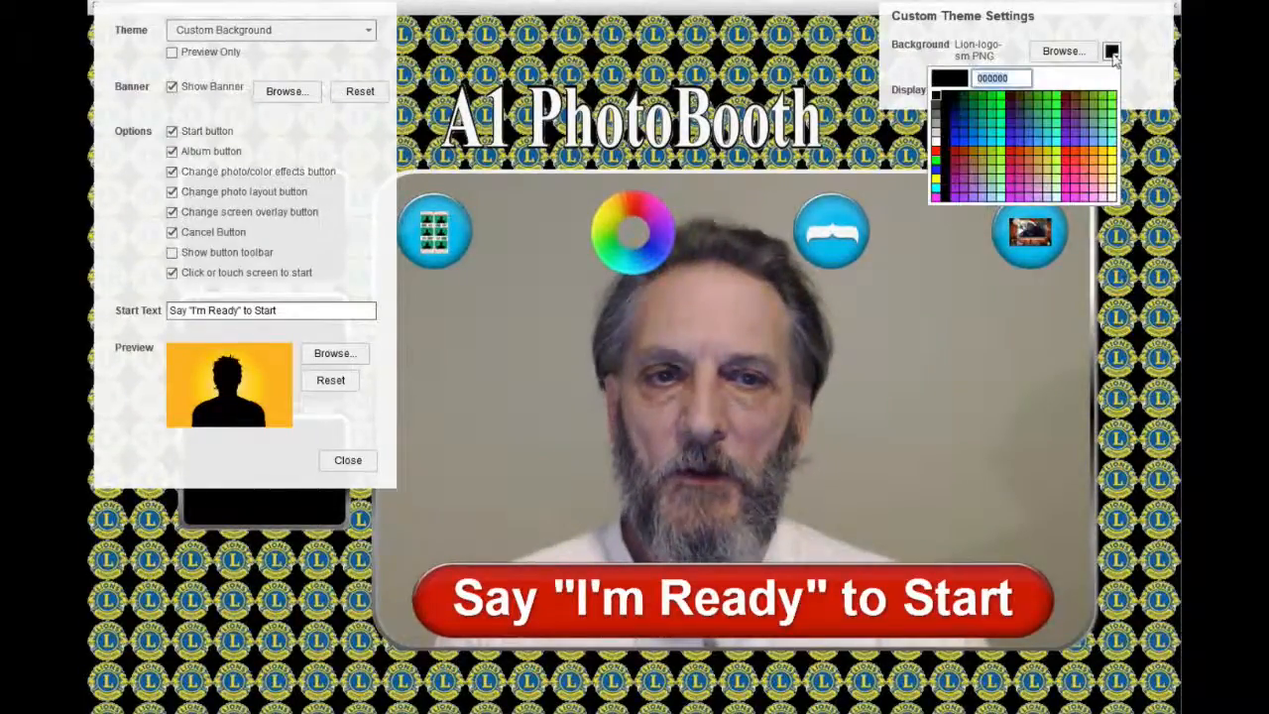
{"action": "left_click", "coordinate": [1012, 159]}
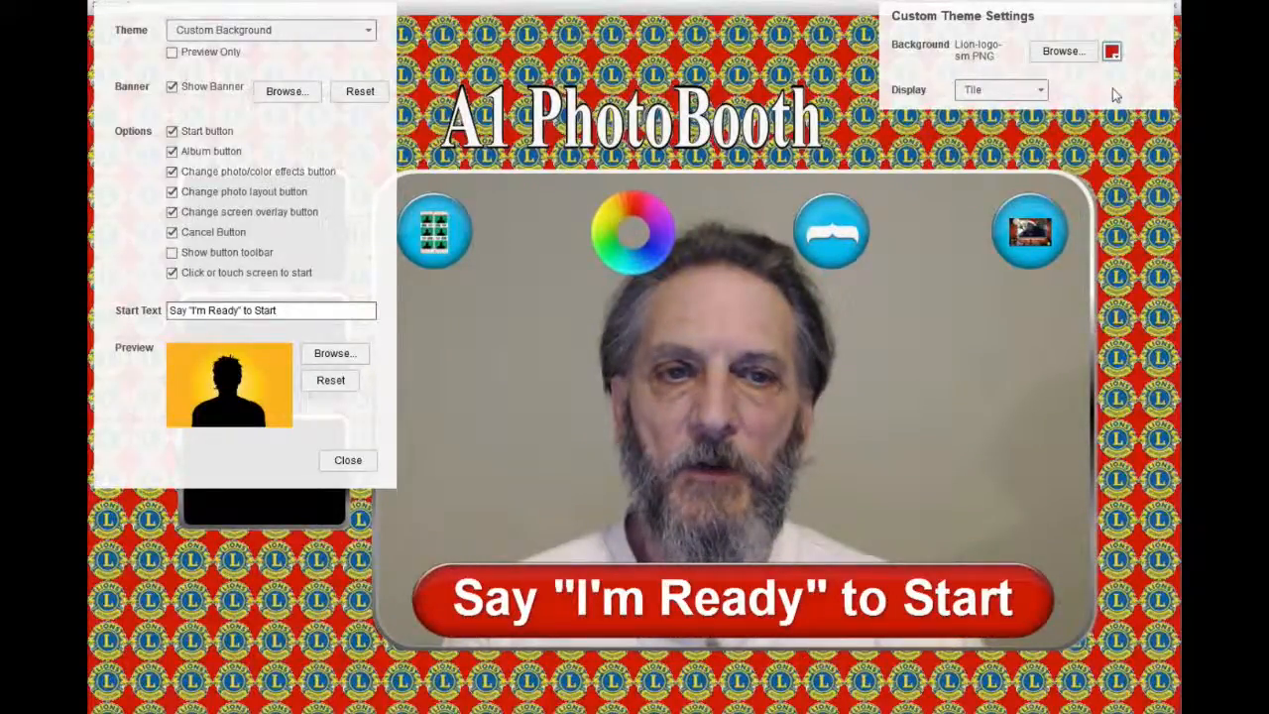
{"action": "left_click", "coordinate": [1111, 52]}
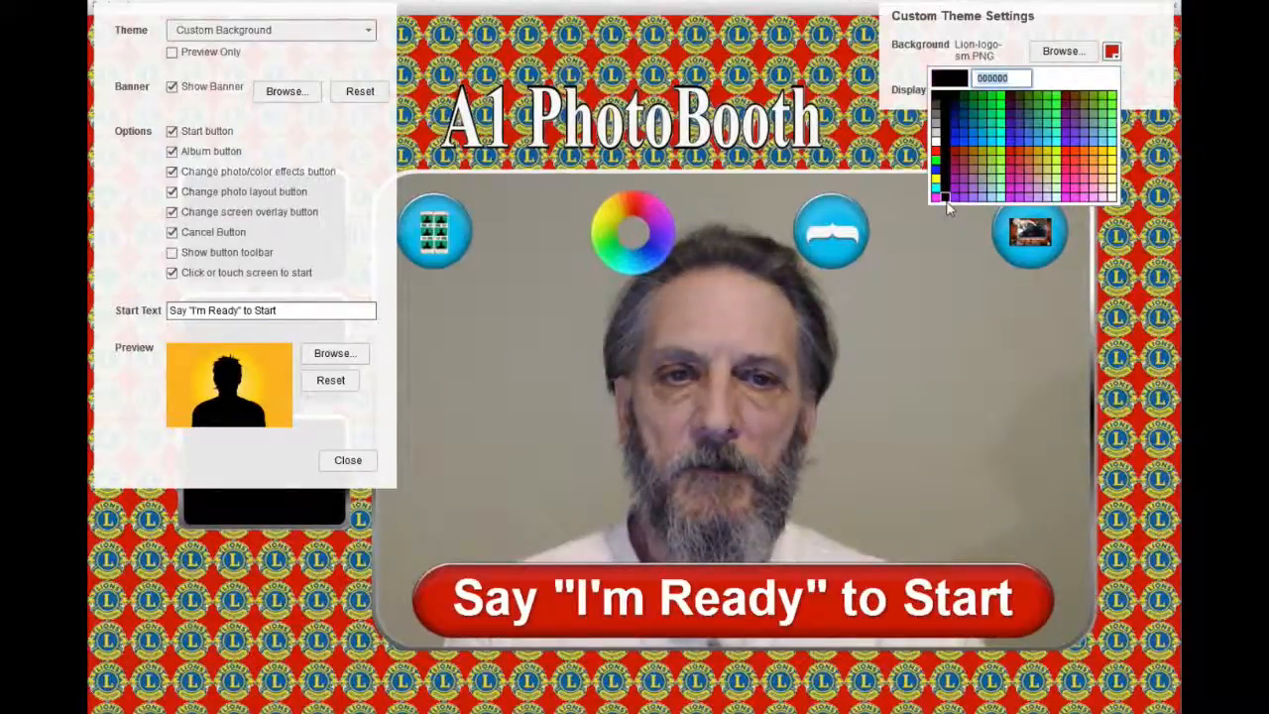
{"action": "left_click", "coordinate": [946, 198]}
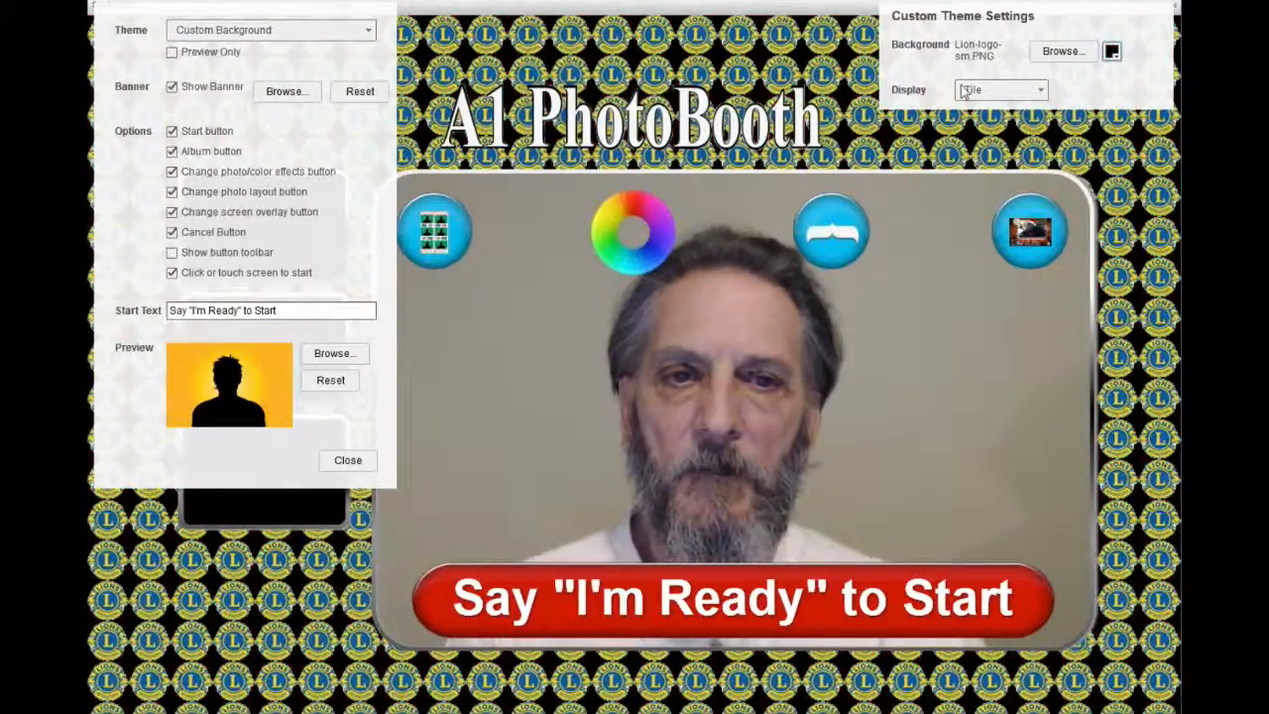
Step: Try the theme's Preview Only option, turn it back off, and select the start text
{"action": "left_click", "coordinate": [172, 87]}
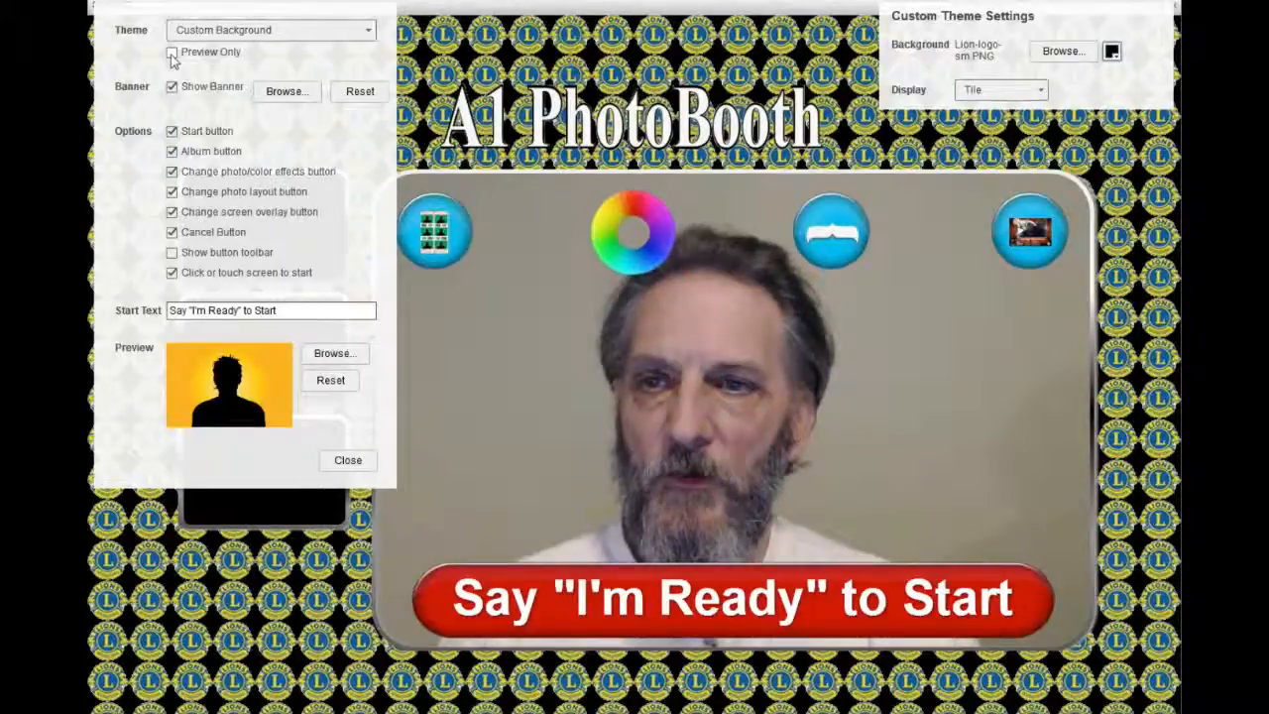
{"action": "left_click", "coordinate": [173, 54]}
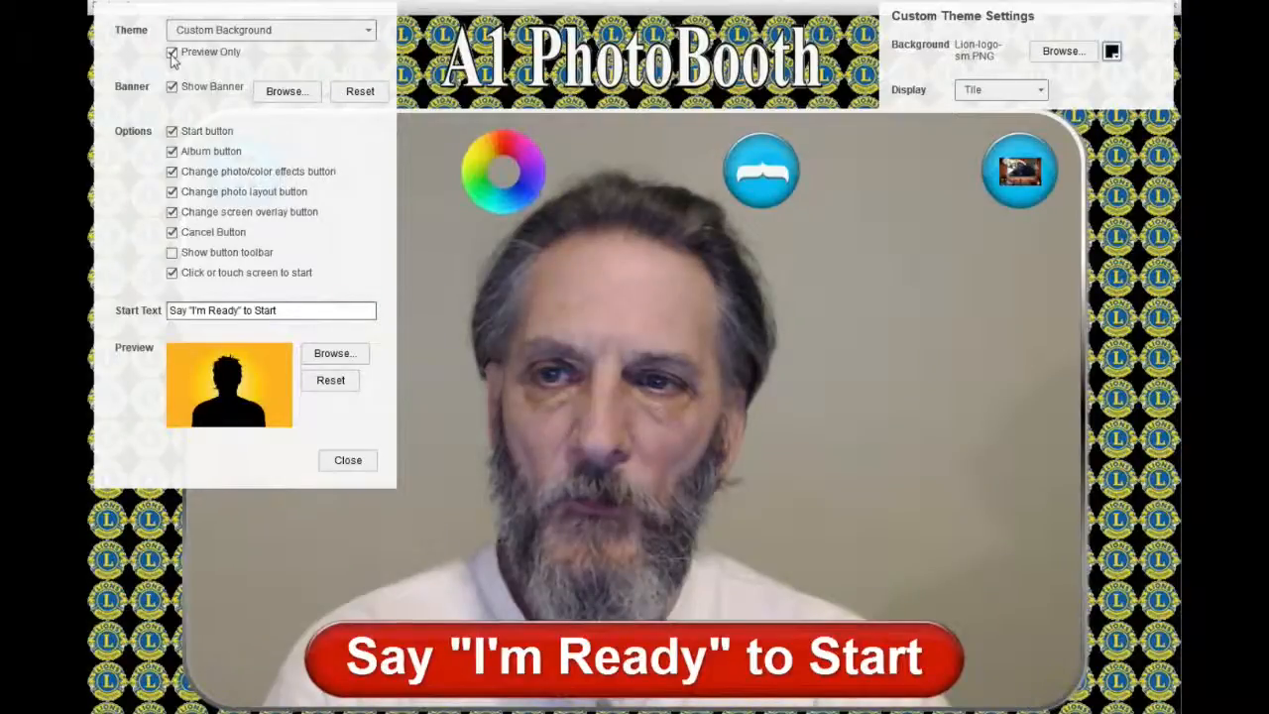
{"action": "left_click", "coordinate": [173, 56]}
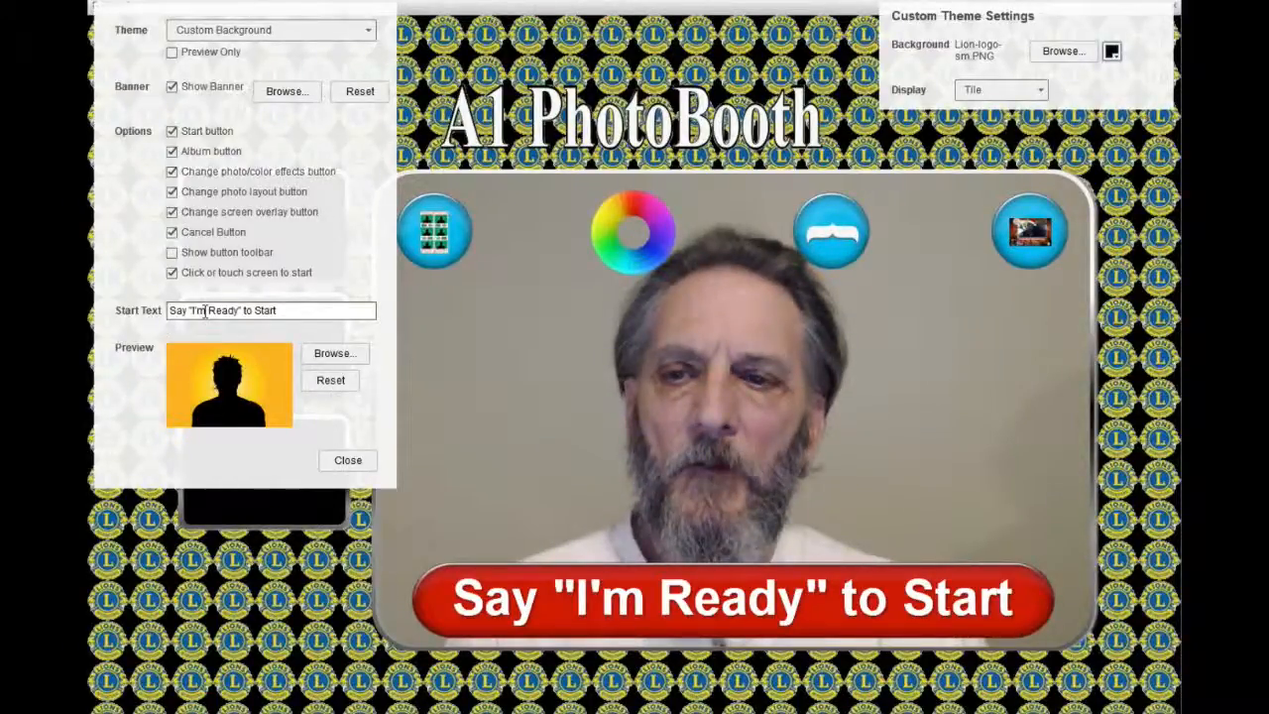
{"action": "left_click_drag", "start_coordinate": [298, 310], "coordinate": [132, 326]}
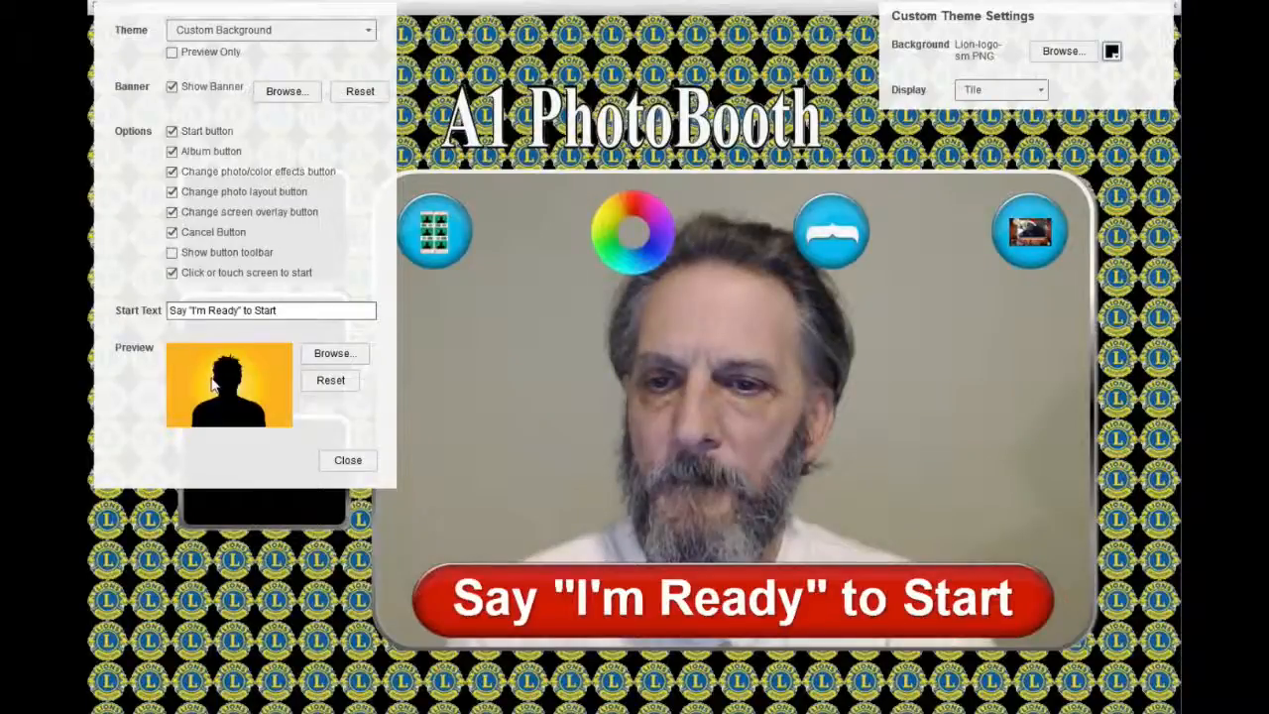
Step: Close the theme settings and page forward through the photo album
{"action": "left_click", "coordinate": [347, 461]}
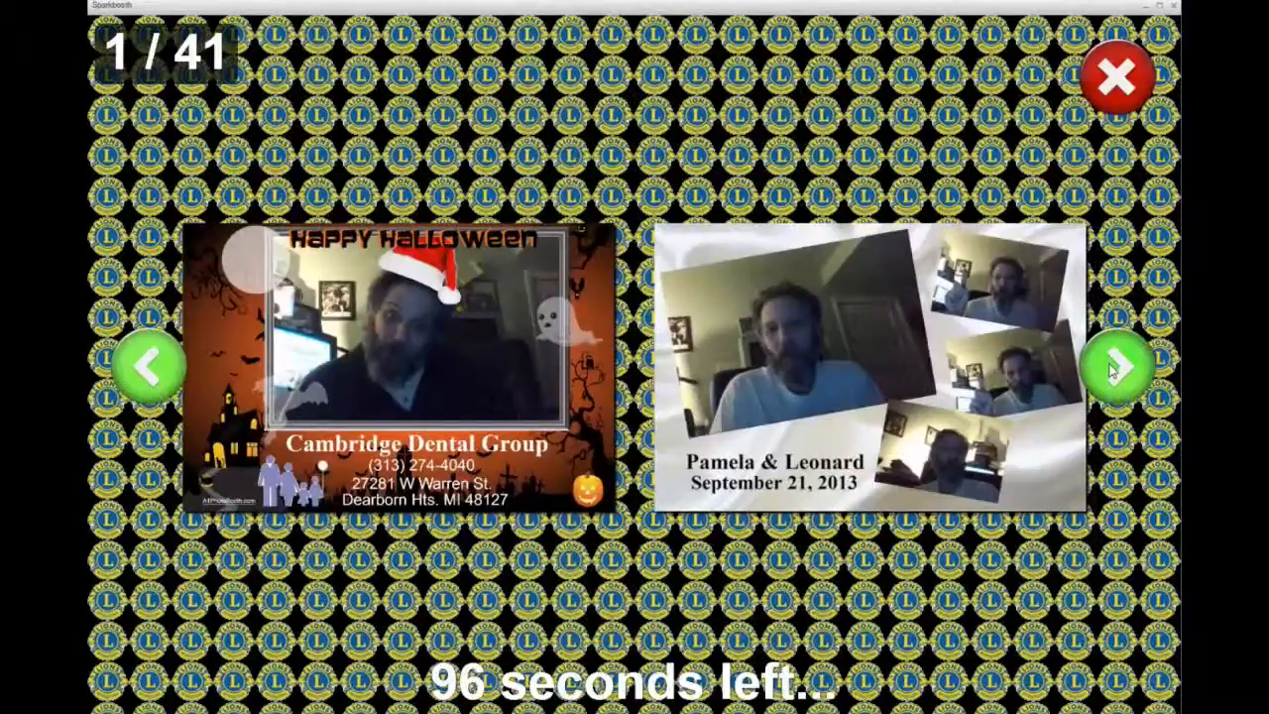
{"action": "left_click", "coordinate": [1112, 369]}
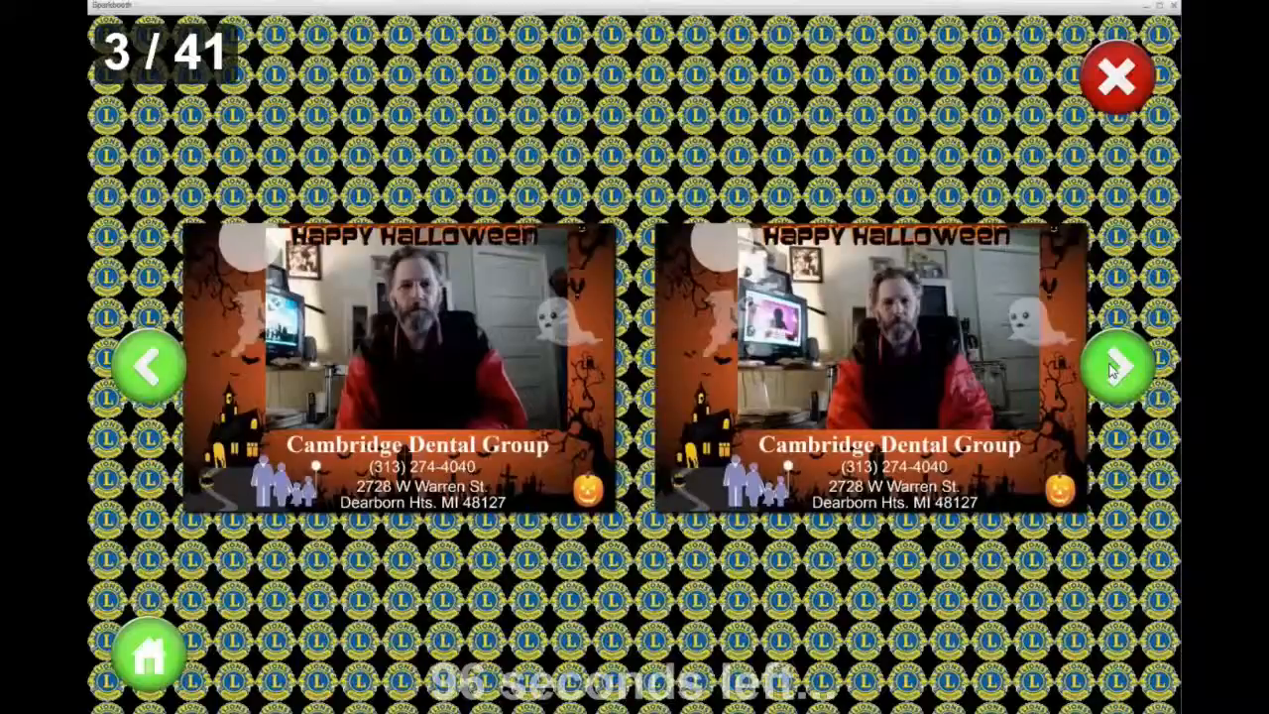
{"action": "left_click", "coordinate": [1112, 368]}
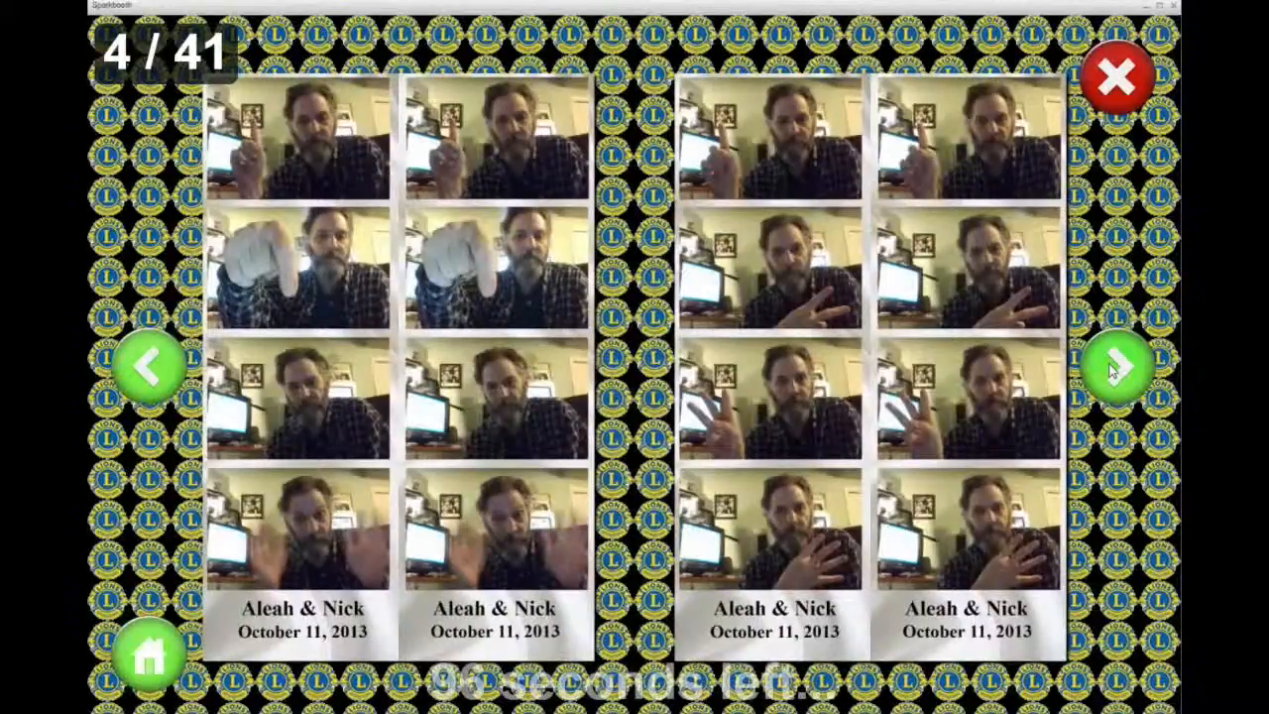
Step: Page forward and back through the photo strips in the photo album
{"action": "left_click", "coordinate": [1112, 369]}
{"action": "left_click", "coordinate": [165, 383]}
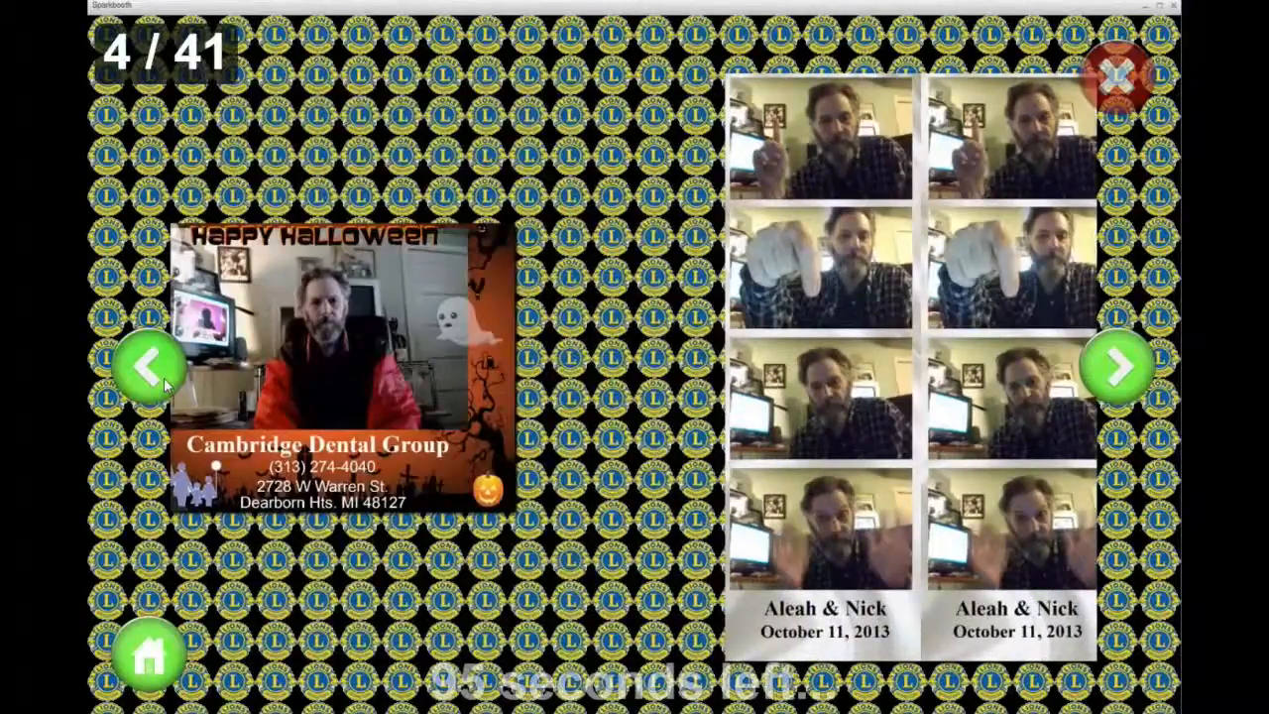
{"action": "double_click", "coordinate": [148, 367]}
{"action": "left_click", "coordinate": [149, 367]}
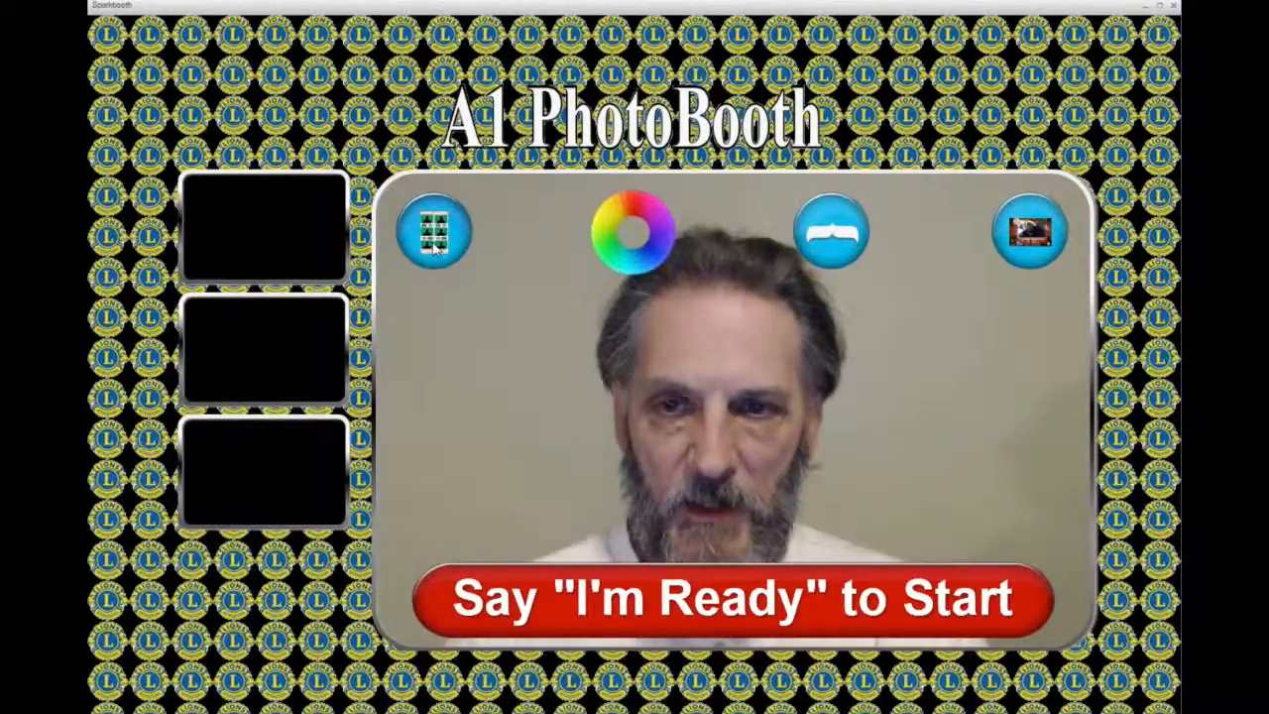
Step: Cycle through the available photo layouts on the booth screen and view each one's preview, ending on the green 1 x 4 duplicate strip layout
{"action": "left_click", "coordinate": [433, 247]}
{"action": "left_click", "coordinate": [434, 248]}
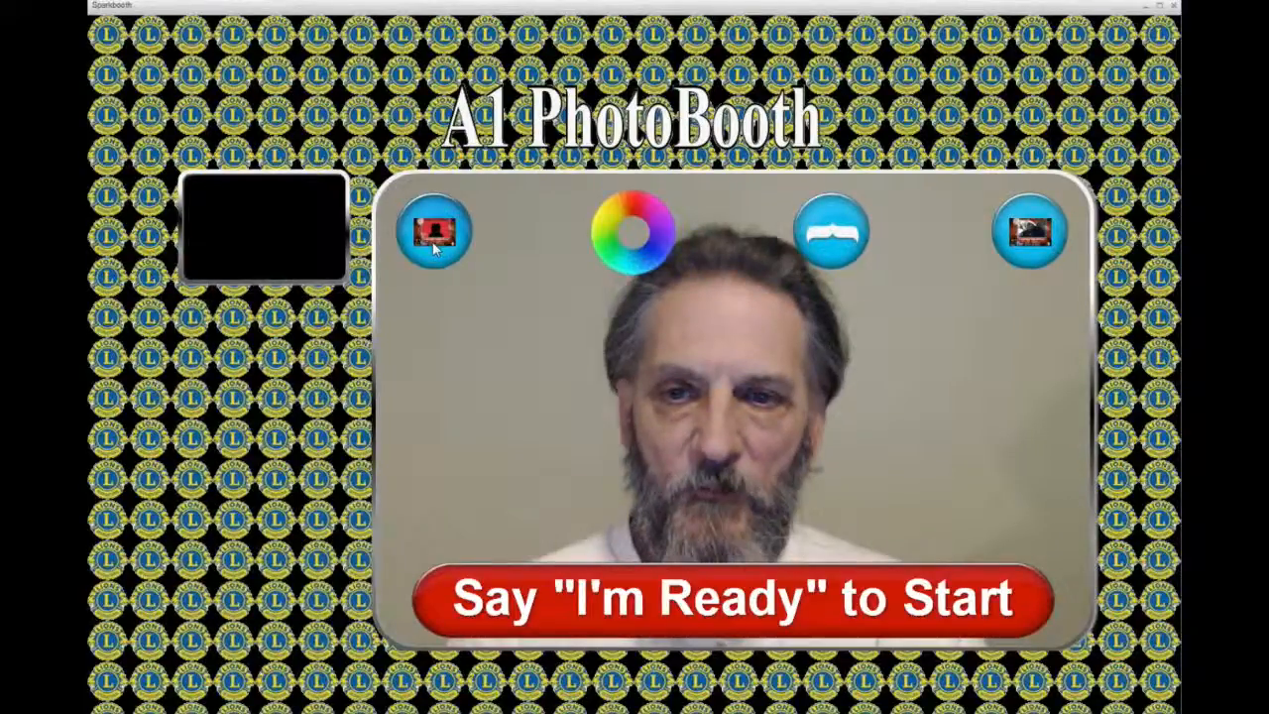
{"action": "left_click", "coordinate": [433, 248]}
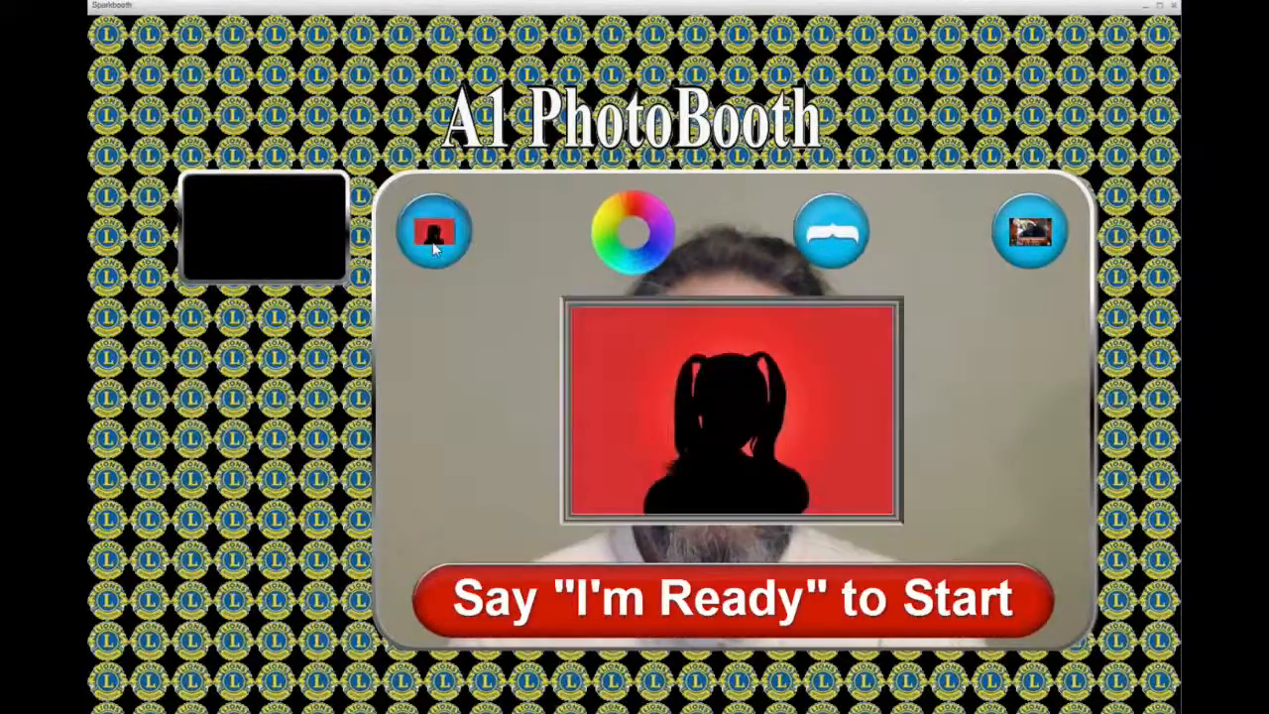
{"action": "left_click", "coordinate": [433, 248]}
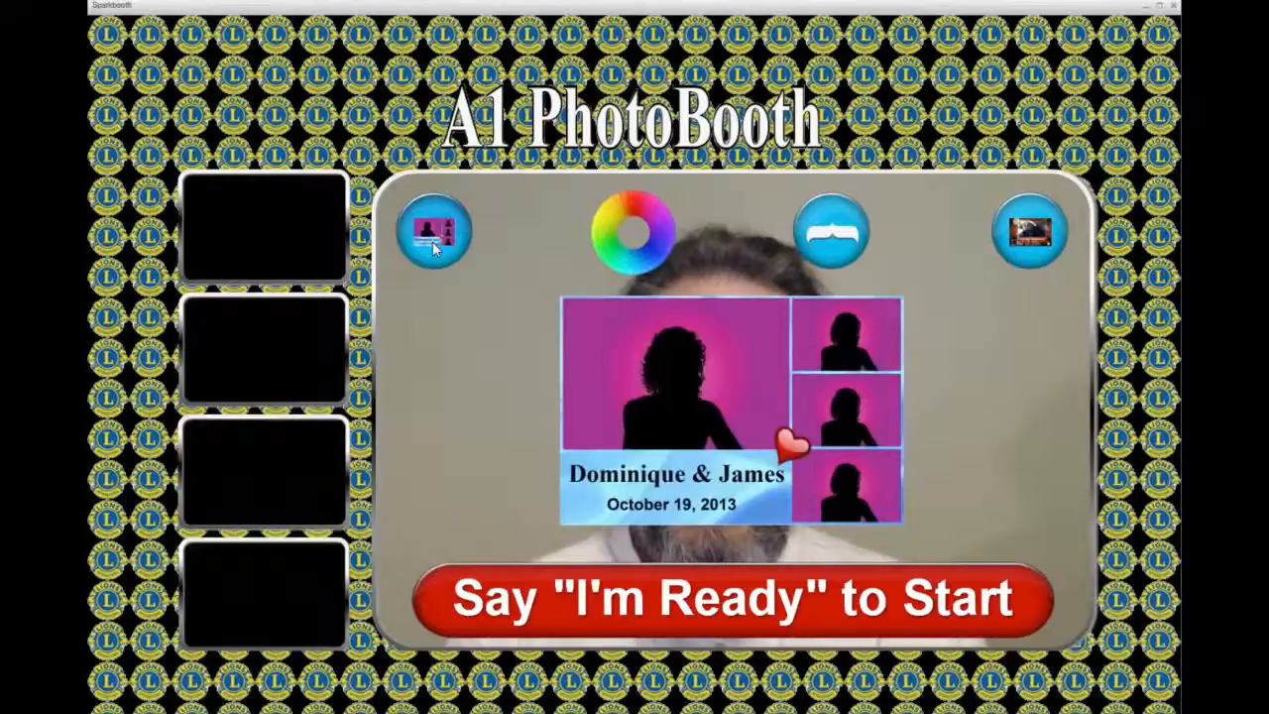
{"action": "left_click", "coordinate": [434, 248]}
{"action": "left_click", "coordinate": [433, 247]}
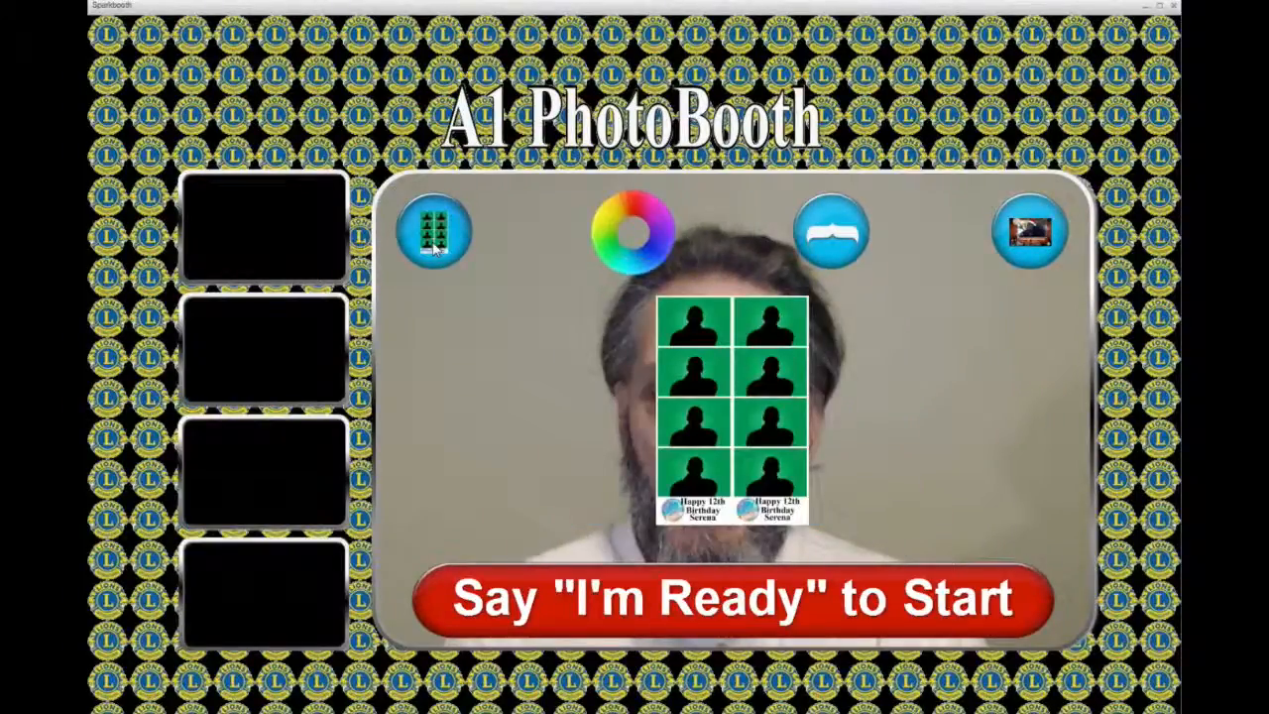
{"action": "left_click", "coordinate": [433, 247]}
{"action": "left_click", "coordinate": [433, 248]}
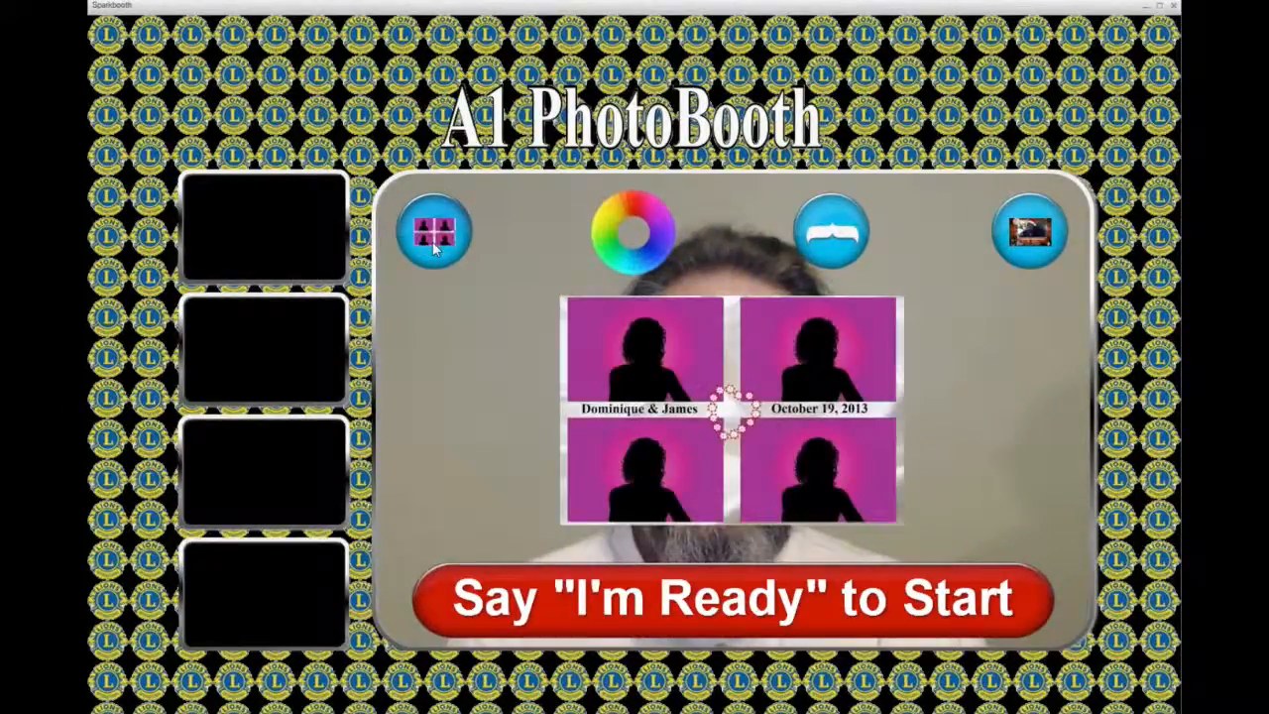
{"action": "left_click", "coordinate": [434, 248]}
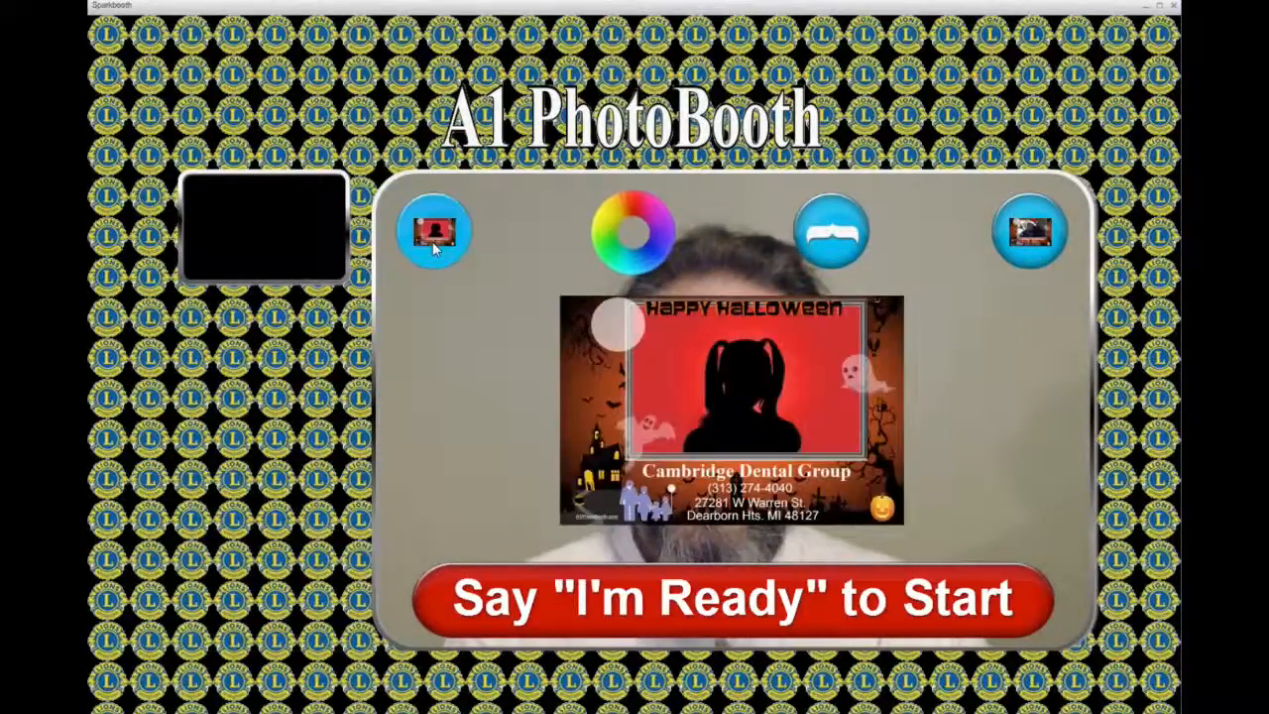
{"action": "left_click", "coordinate": [433, 248]}
{"action": "left_click", "coordinate": [433, 248]}
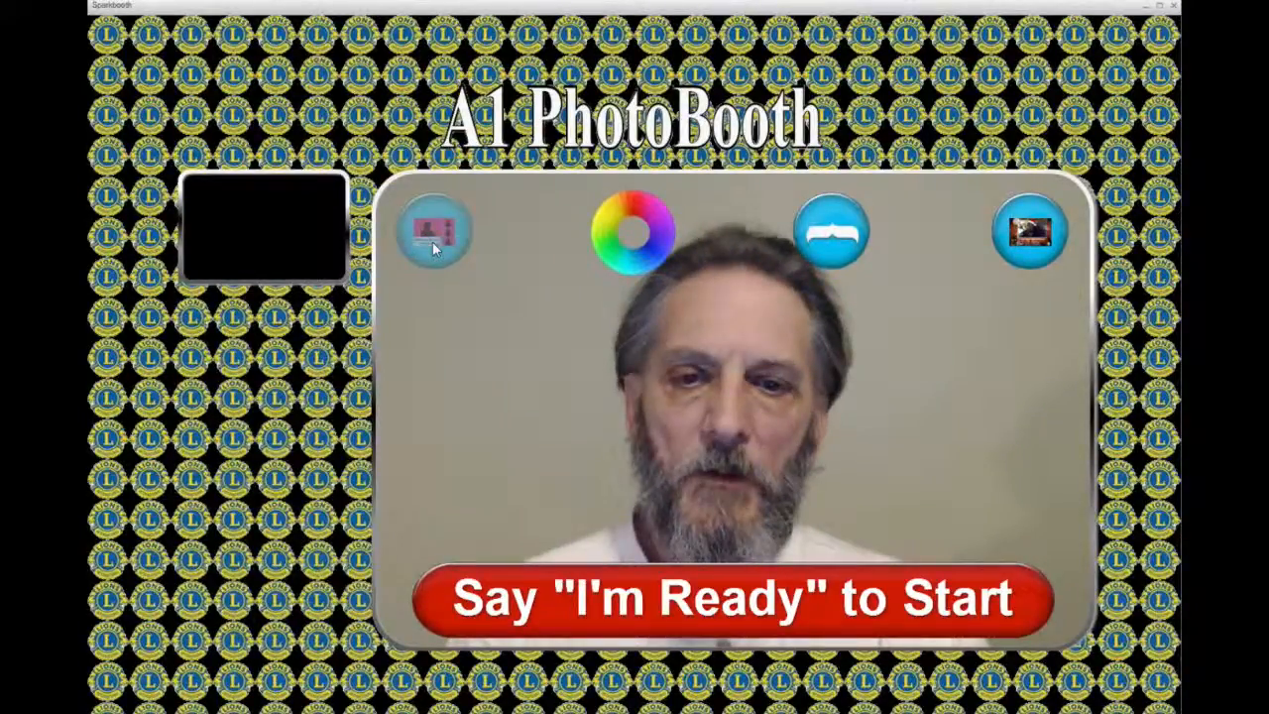
{"action": "left_click", "coordinate": [433, 247]}
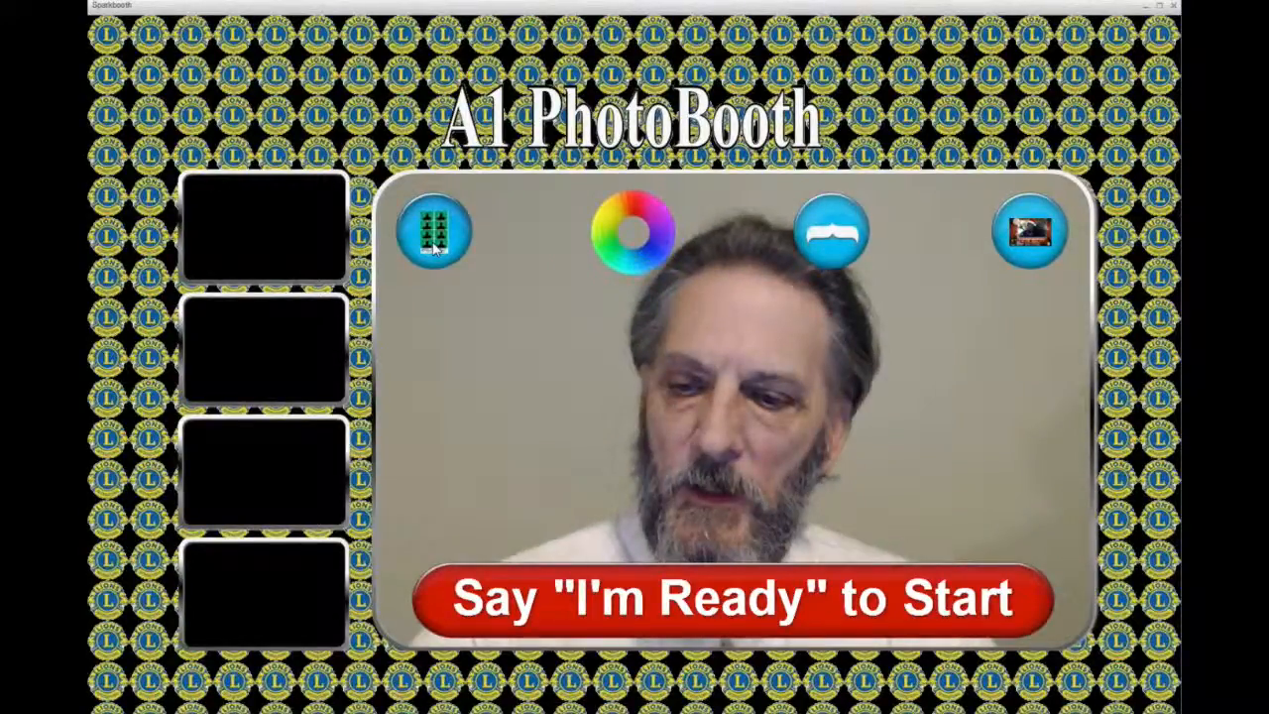
Step: Reopen the theme settings and replace the custom background image with imagesCAUNJDBK from the WEBINAR folder
{"action": "key", "text": "ctrl+2"}
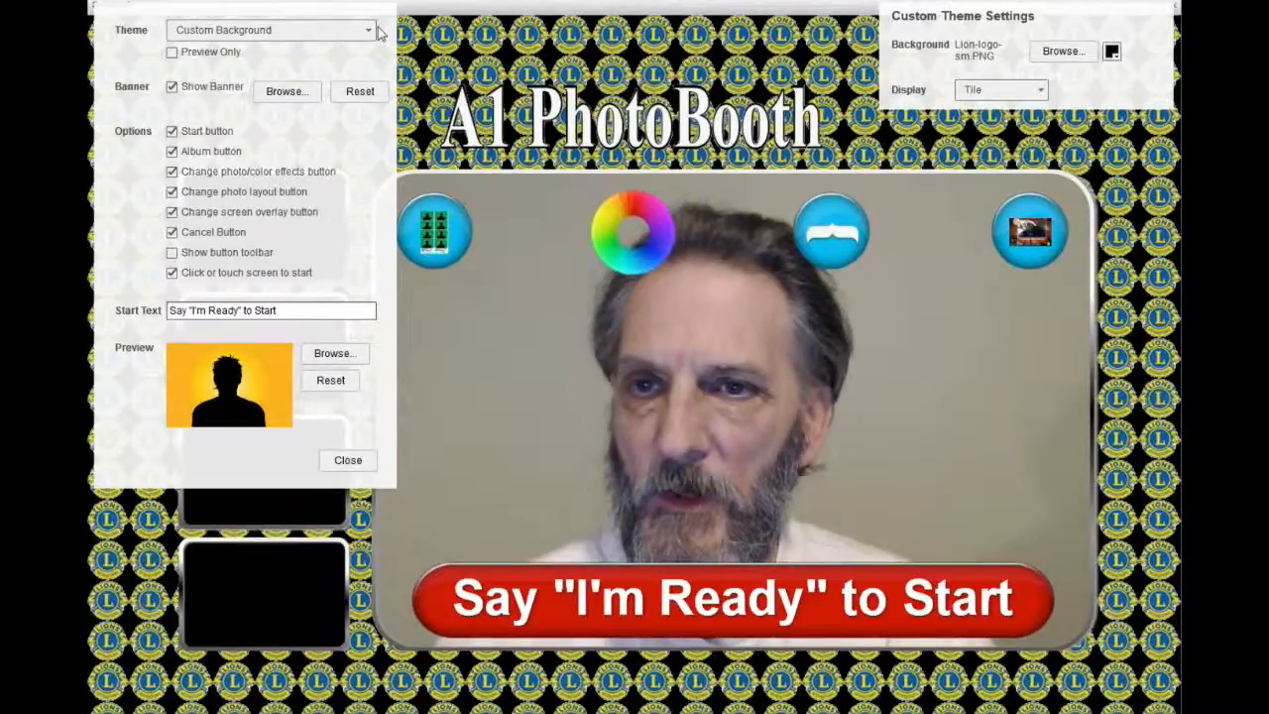
{"action": "left_click", "coordinate": [1063, 51]}
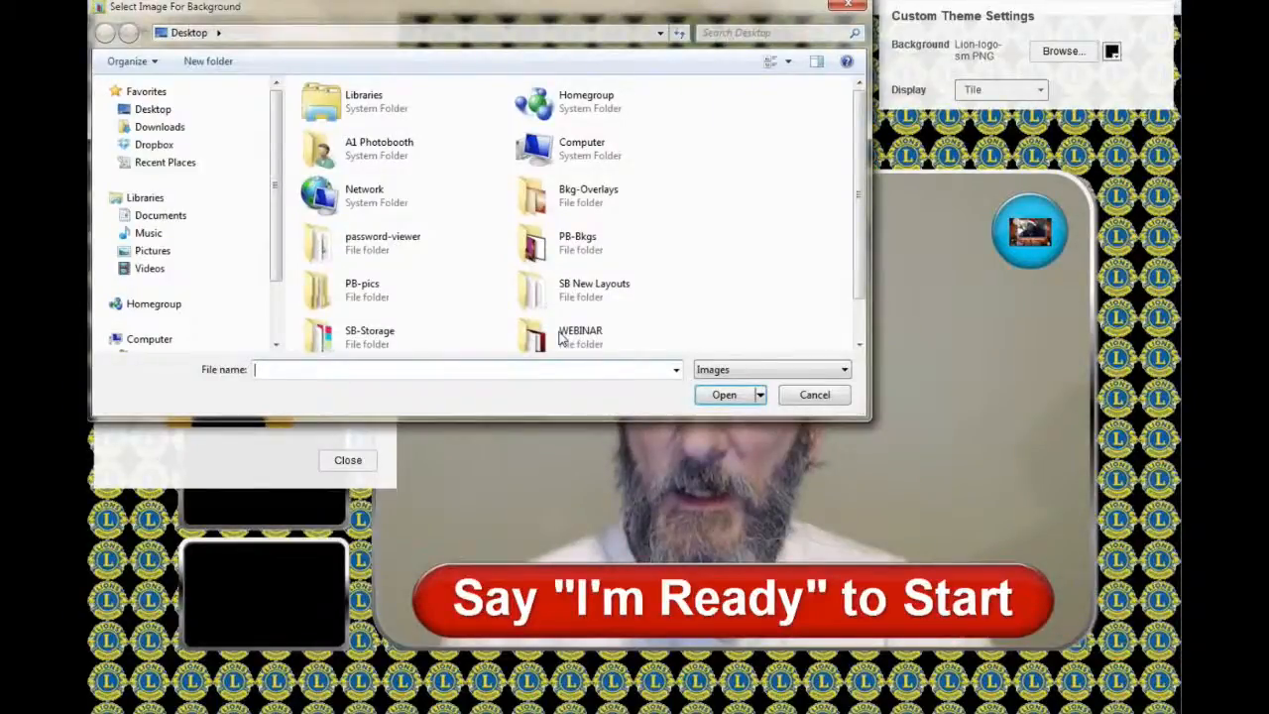
{"action": "double_click", "coordinate": [560, 337]}
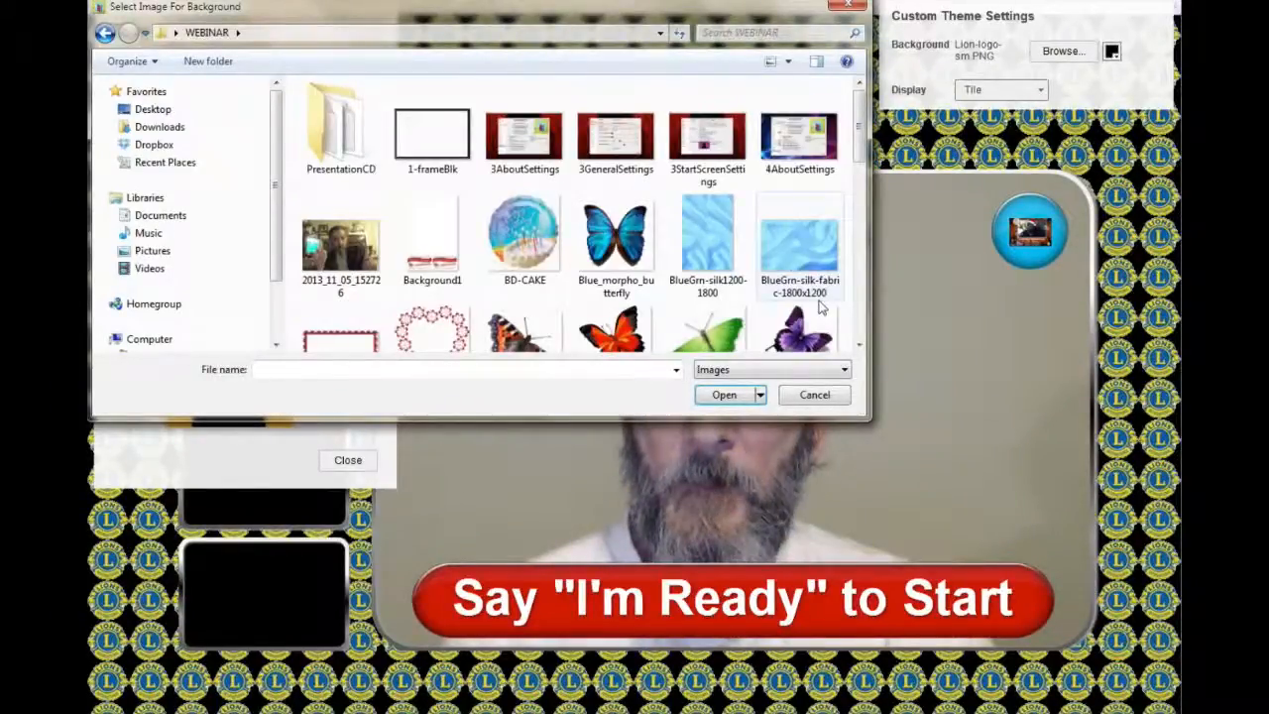
{"action": "scroll", "coordinate": [861, 345], "scroll_direction": "down", "scroll_amount": 3}
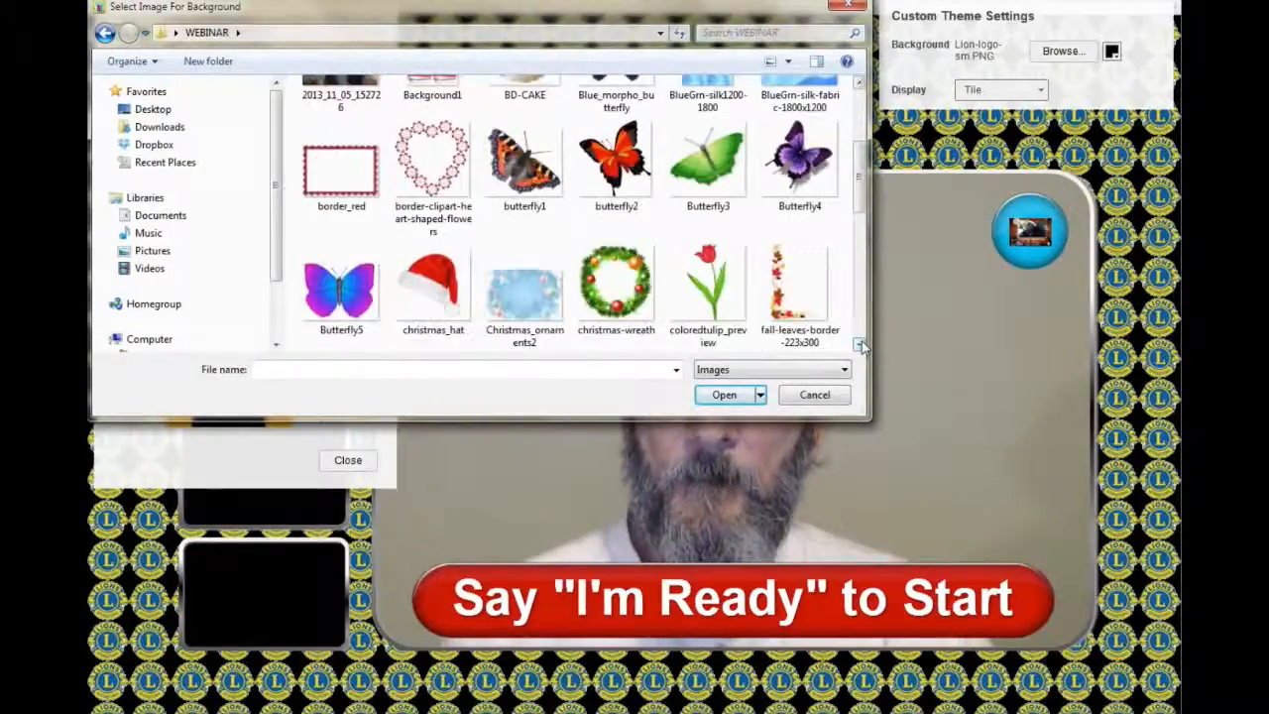
{"action": "left_click", "coordinate": [729, 293]}
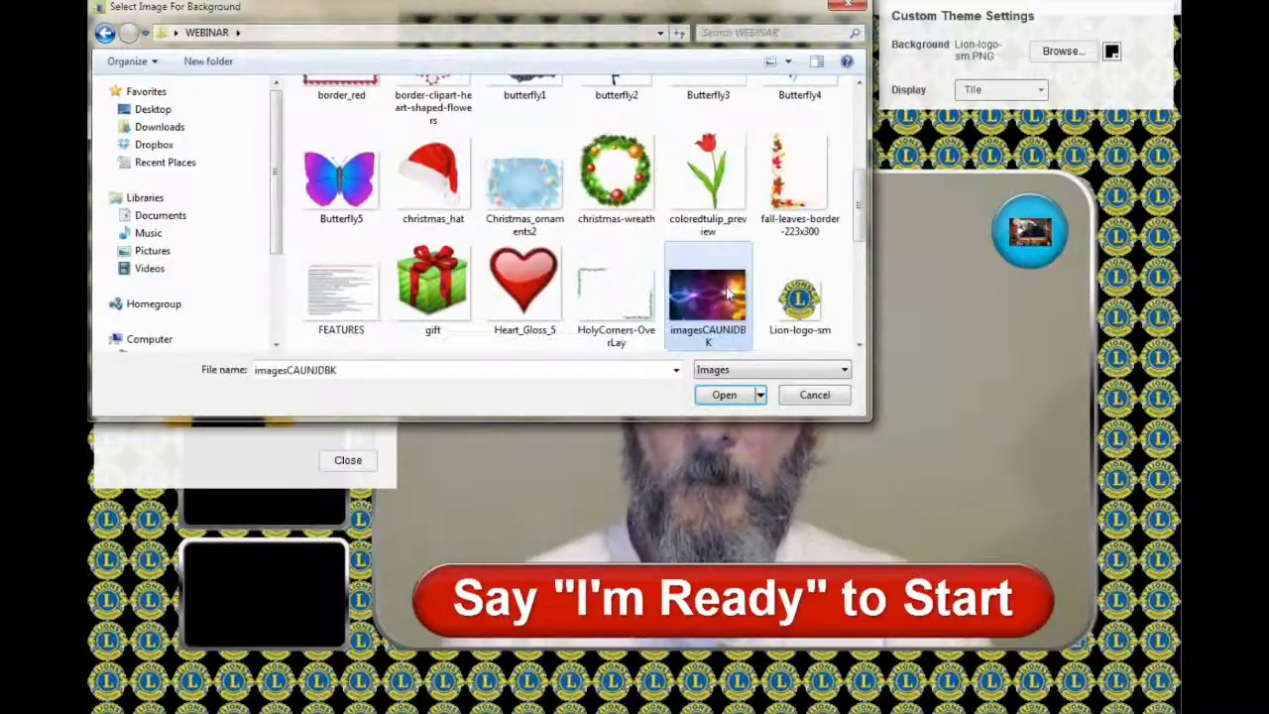
{"action": "left_click", "coordinate": [723, 394]}
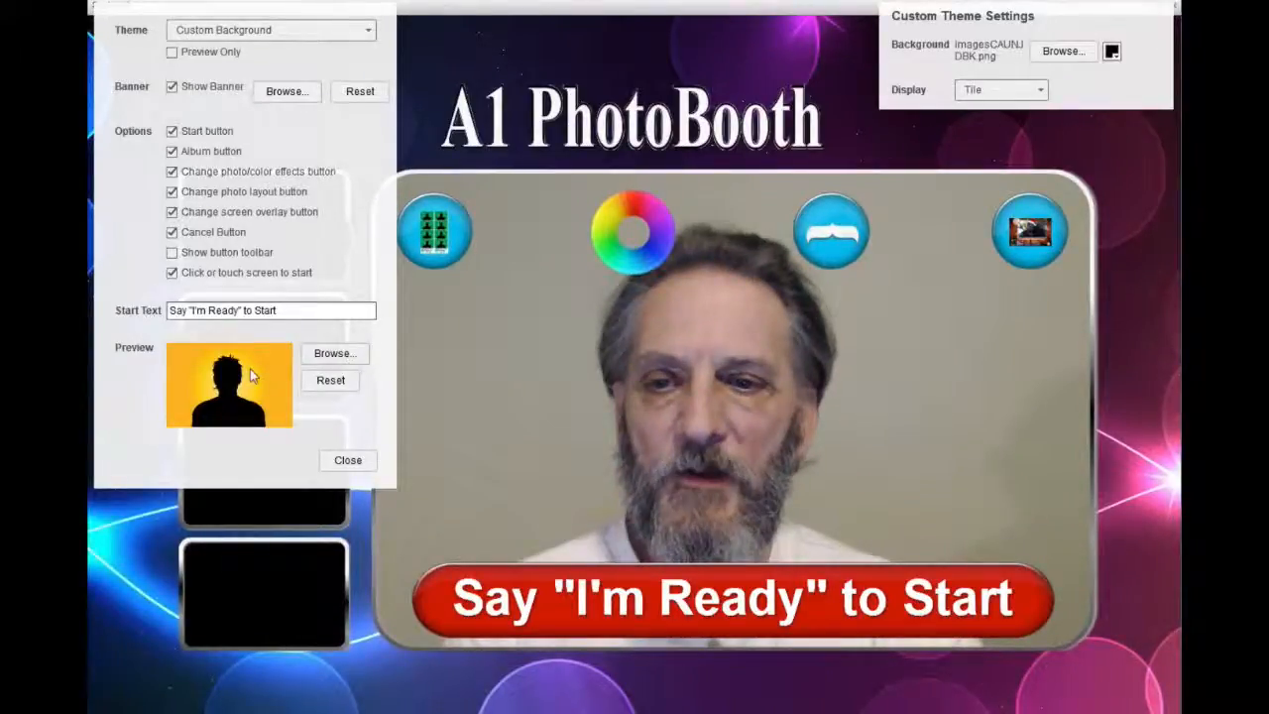
Step: Set the preview photo to pic4youtube from the WEBINAR folder on the Desktop and close the theme settings
{"action": "left_click", "coordinate": [334, 354]}
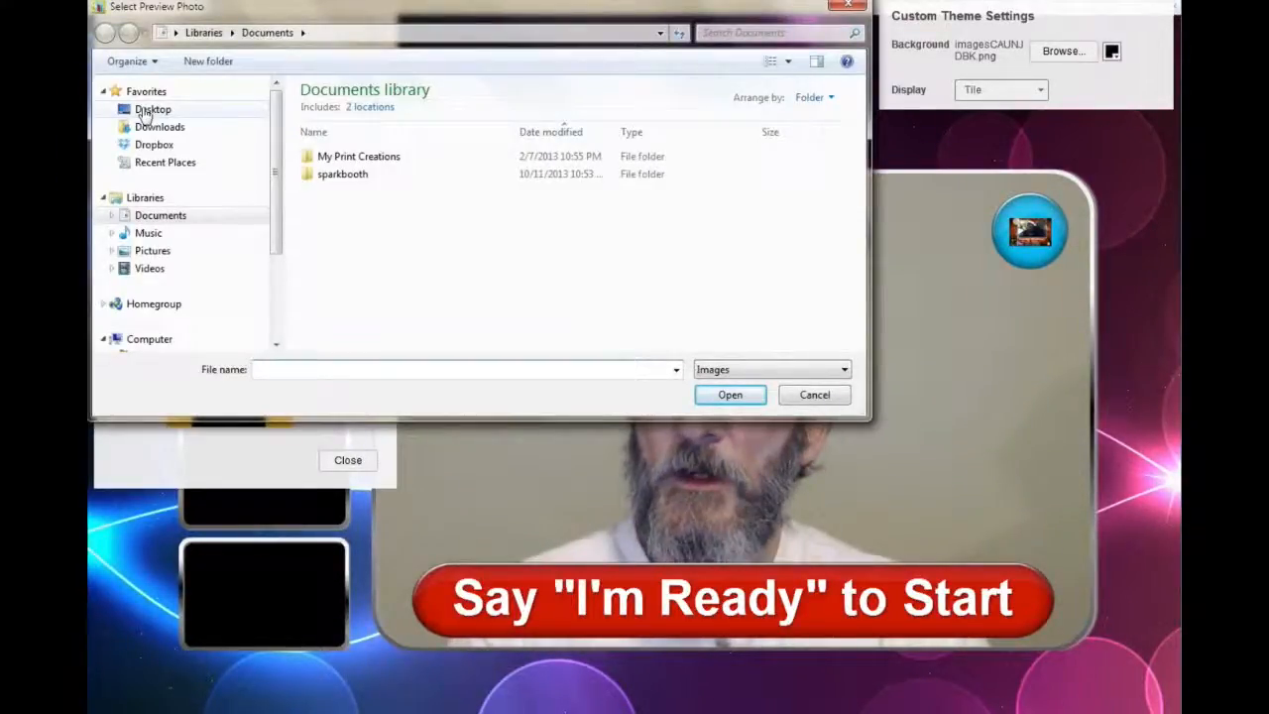
{"action": "left_click", "coordinate": [145, 111]}
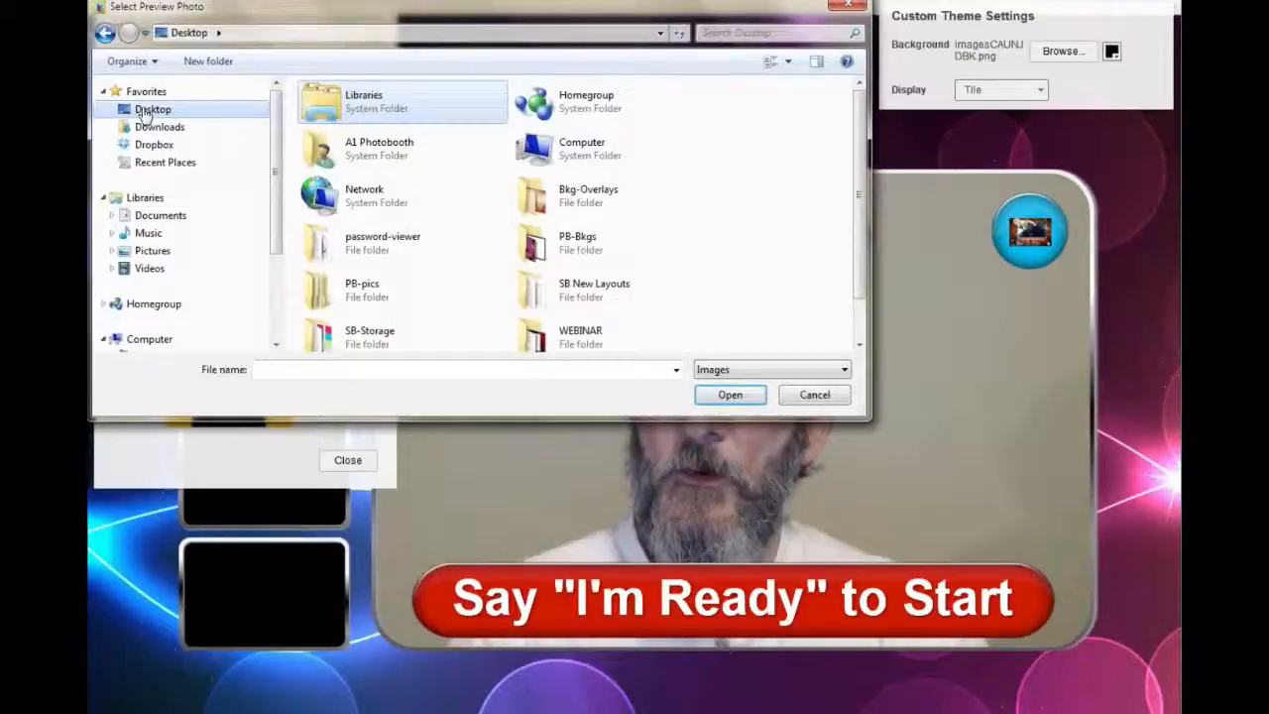
{"action": "double_click", "coordinate": [570, 337]}
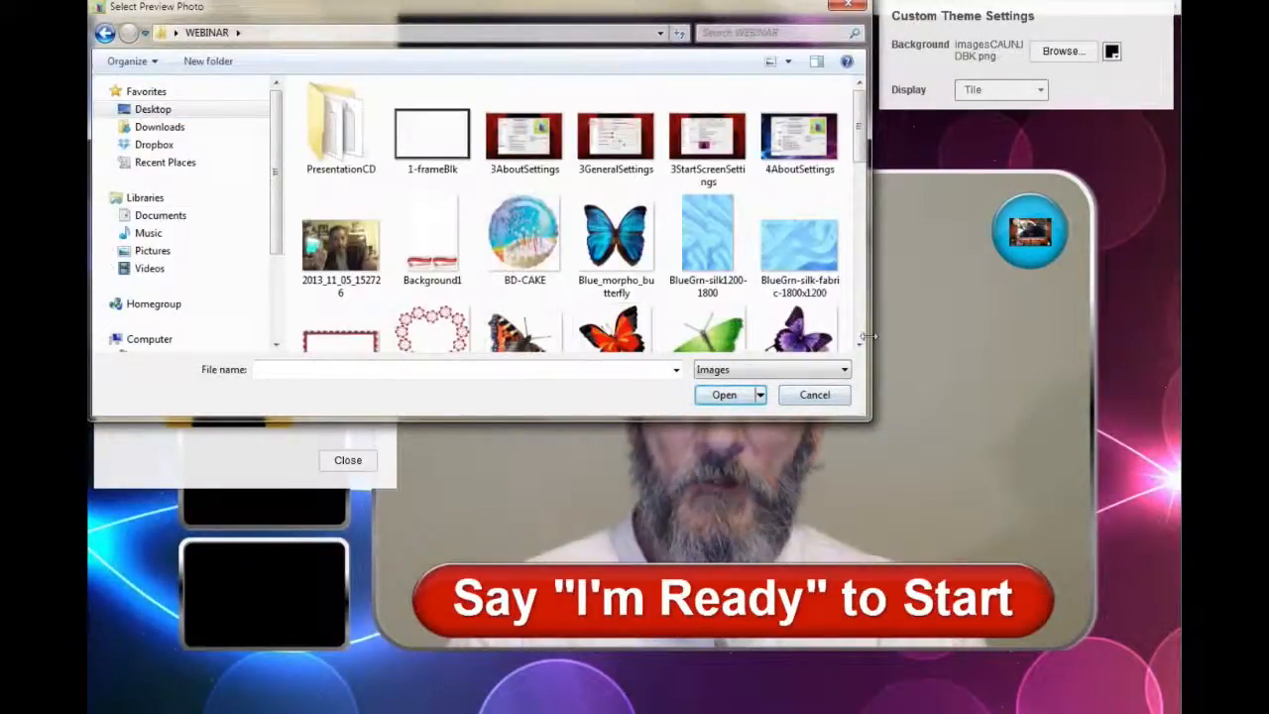
{"action": "scroll", "coordinate": [860, 344], "scroll_direction": "down", "scroll_amount": 5}
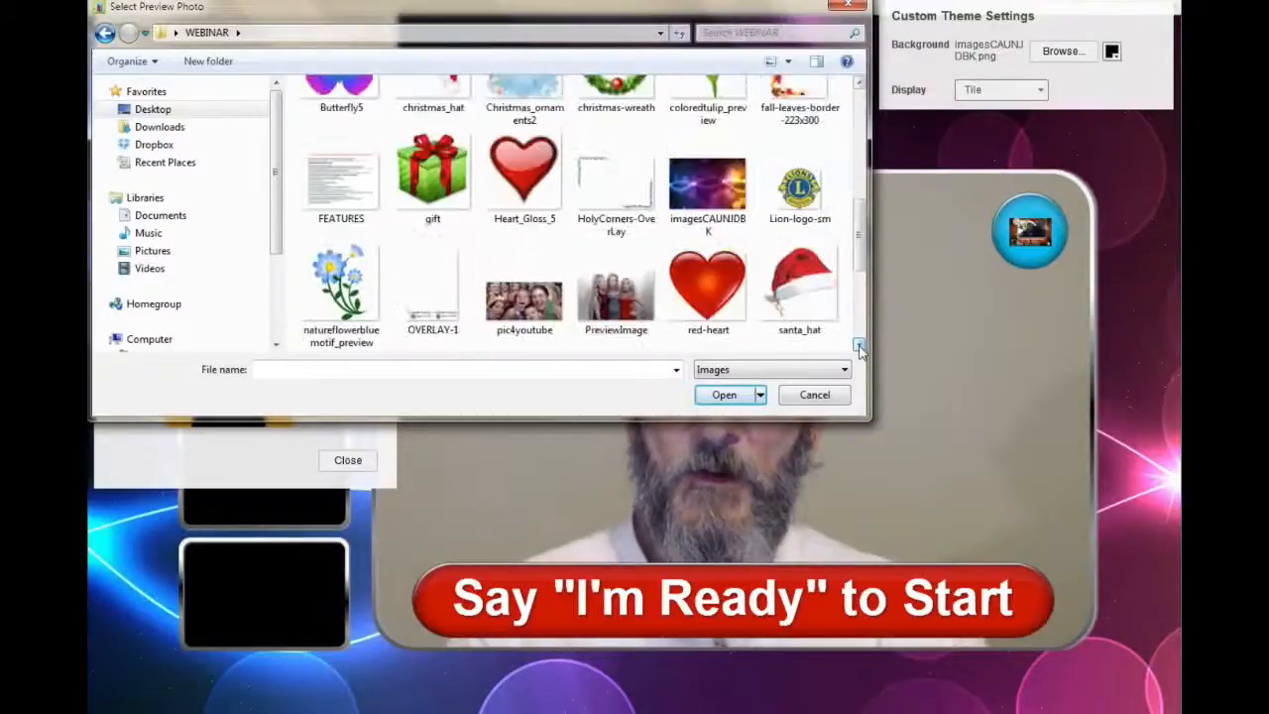
{"action": "scroll", "coordinate": [860, 347], "scroll_direction": "down", "scroll_amount": 2}
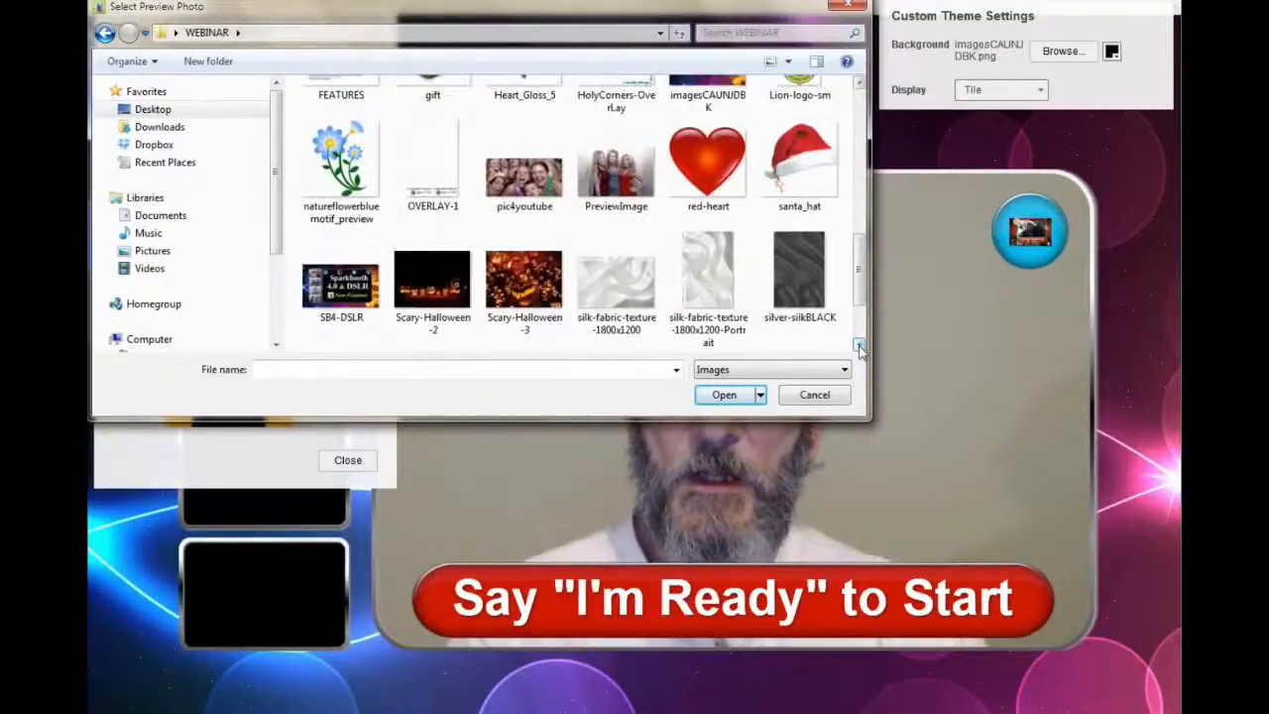
{"action": "left_click", "coordinate": [539, 178]}
{"action": "left_click", "coordinate": [727, 396]}
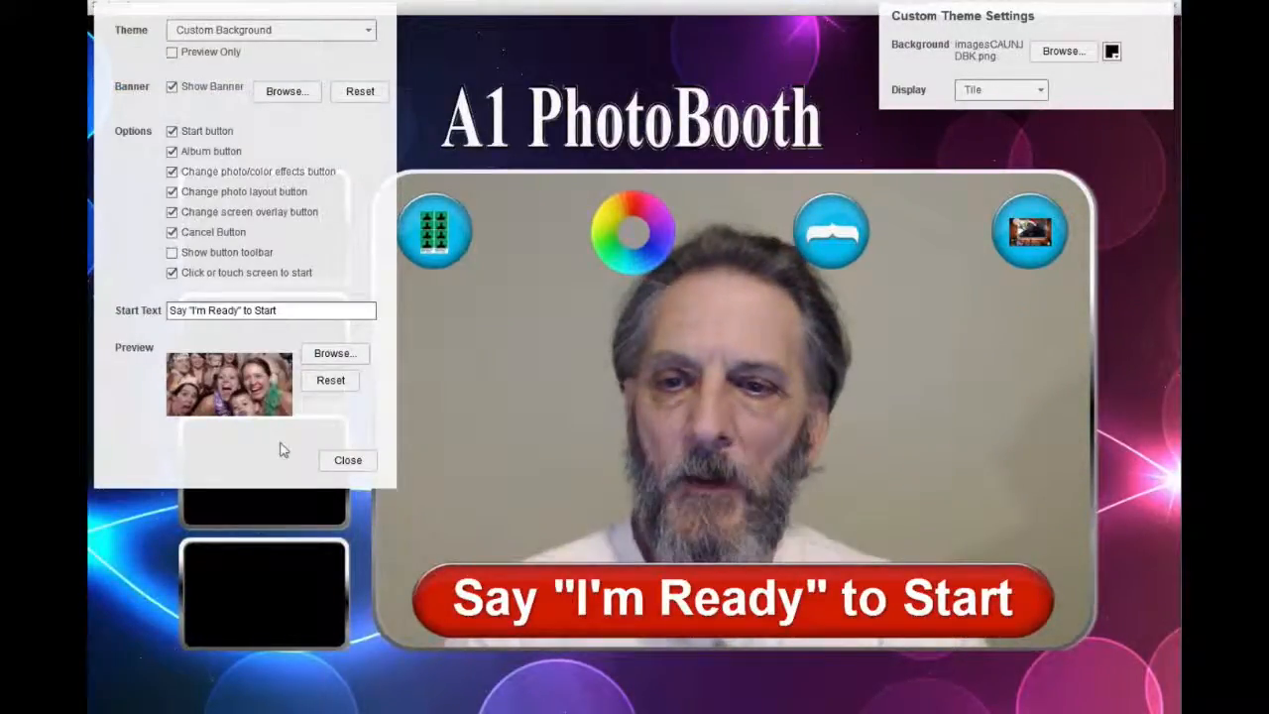
{"action": "left_click", "coordinate": [347, 460]}
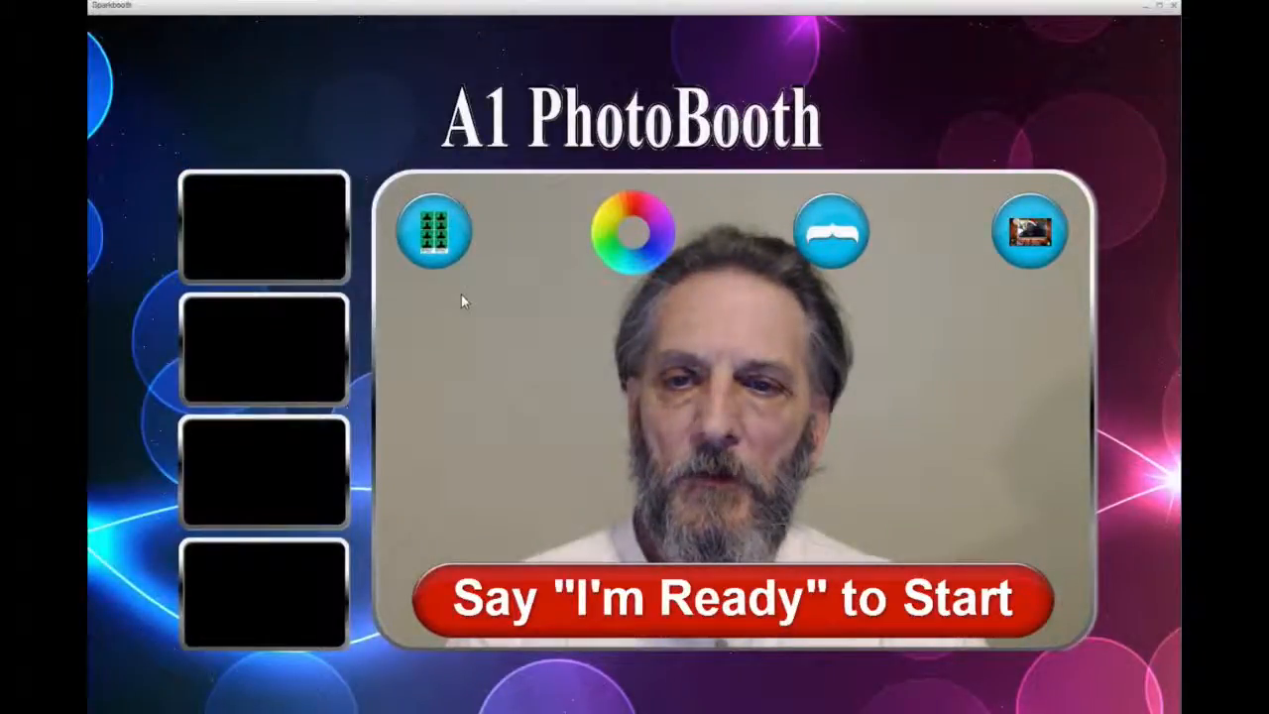
Step: Cycle through the booth screen's photo layouts to view them with the new preview photo
{"action": "left_click", "coordinate": [436, 250]}
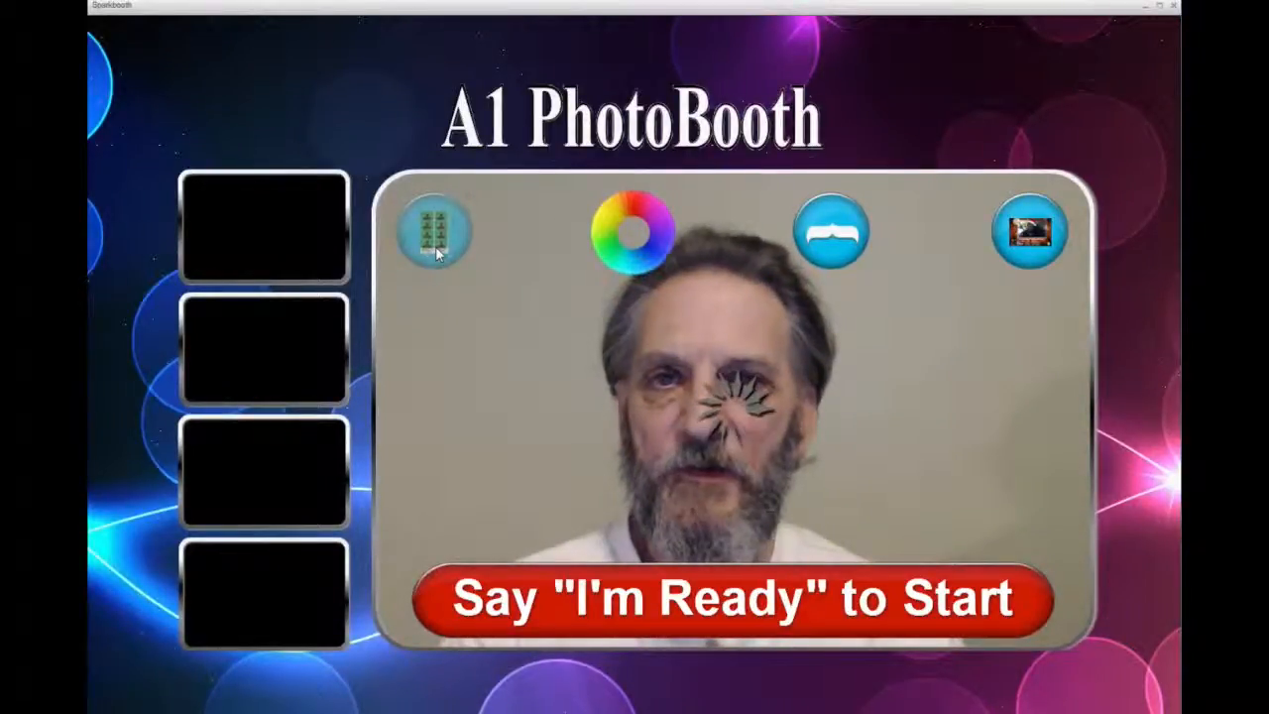
{"action": "left_click", "coordinate": [435, 246]}
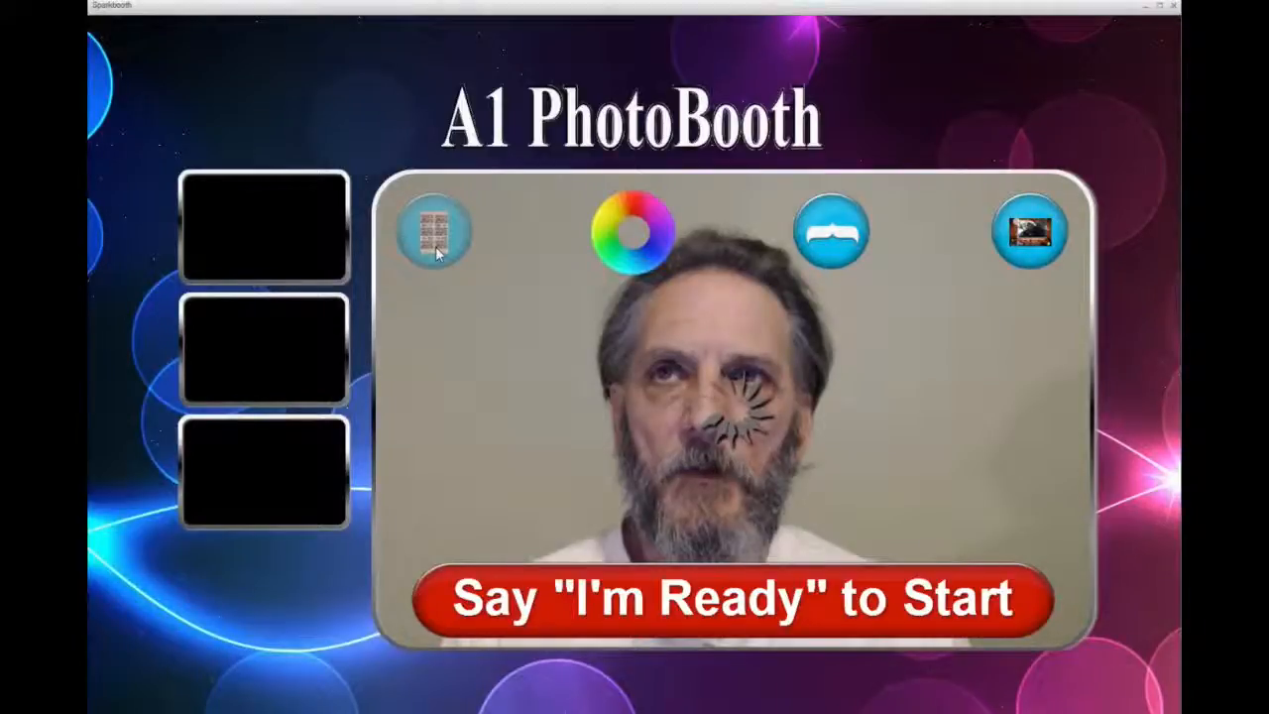
{"action": "left_click", "coordinate": [435, 246]}
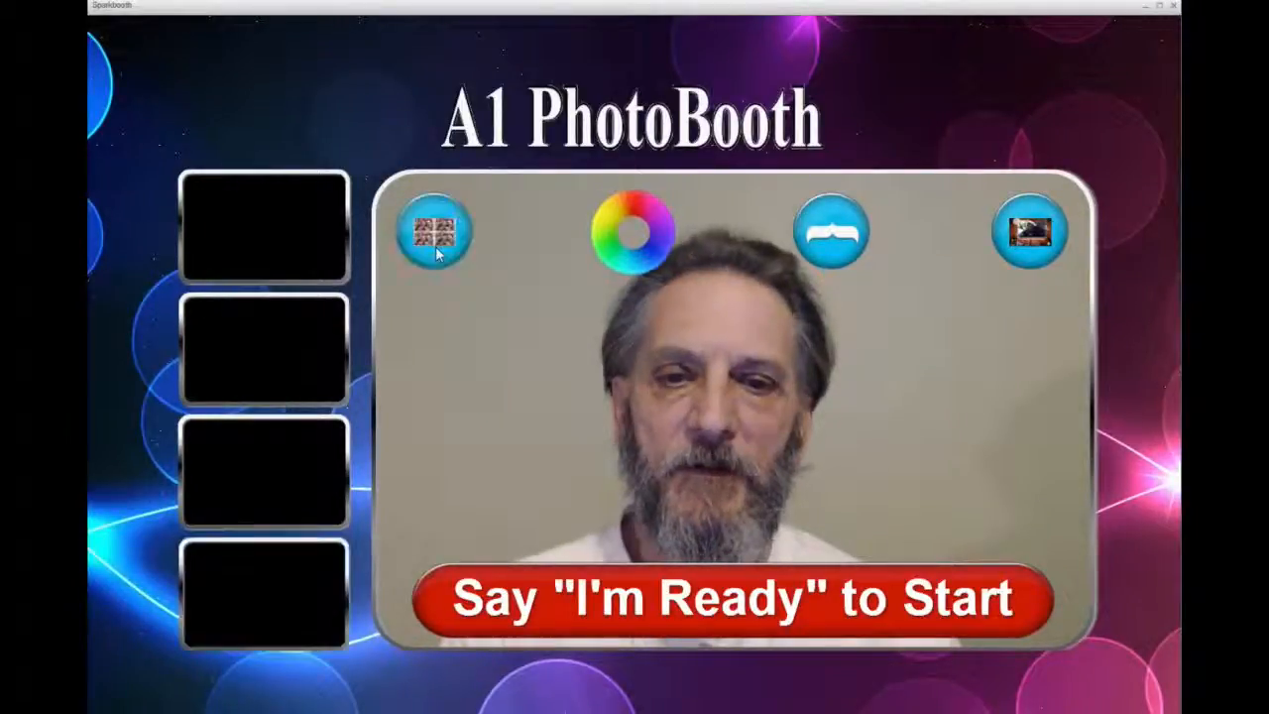
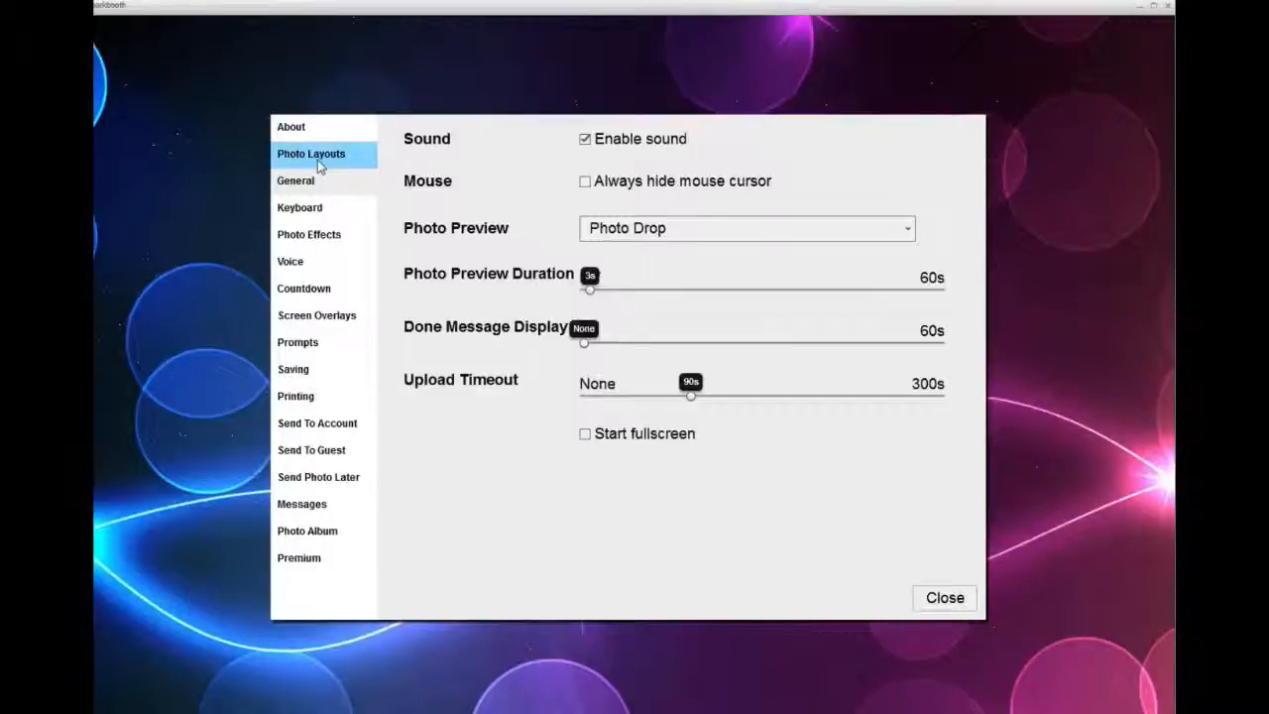
Step: Show the Photo Layouts settings and open the BD 102613 1 x 4 Duplicate, 4 x 6 Portrait layout in the layout editor
{"action": "left_click", "coordinate": [318, 160]}
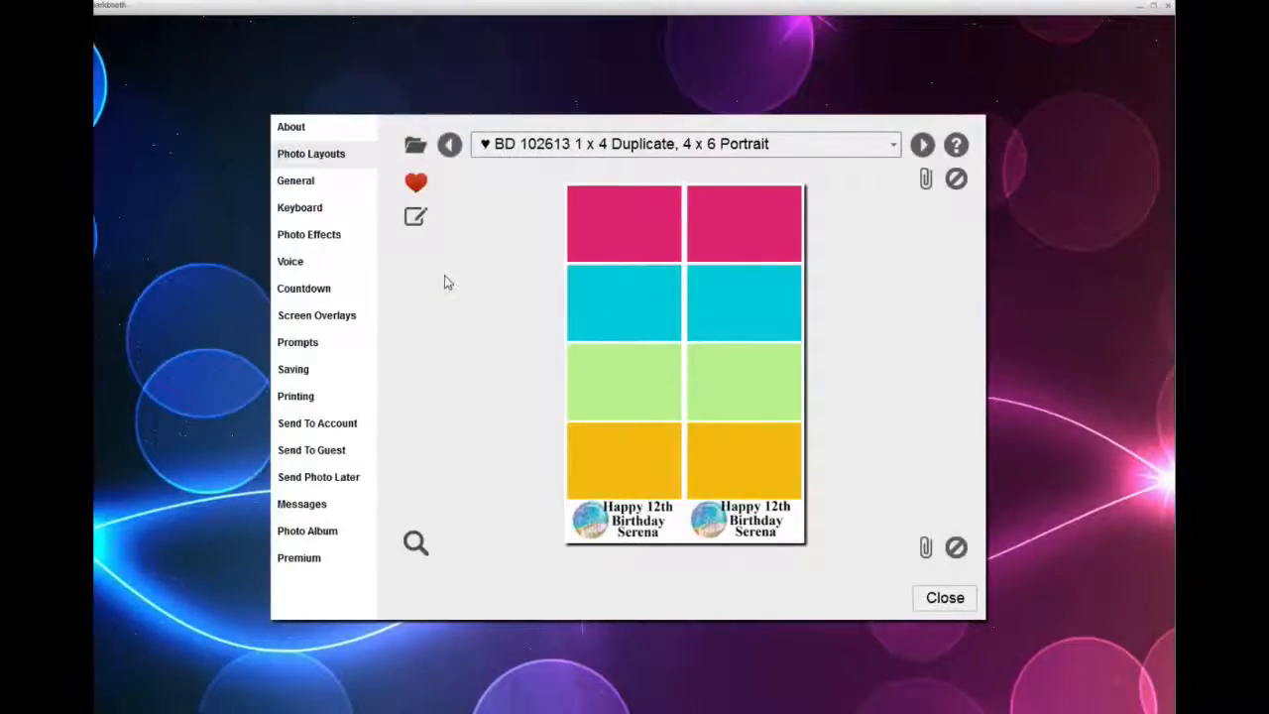
{"action": "left_click", "coordinate": [417, 221]}
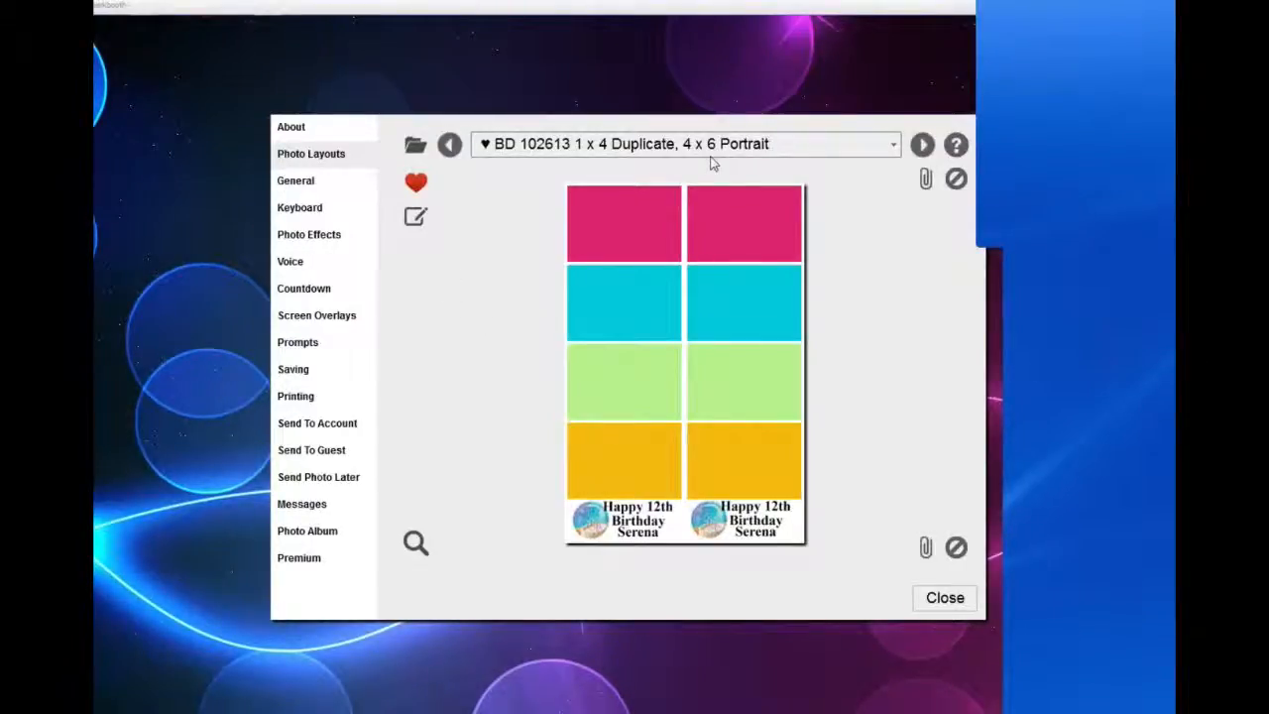
{"action": "left_click", "coordinate": [417, 216]}
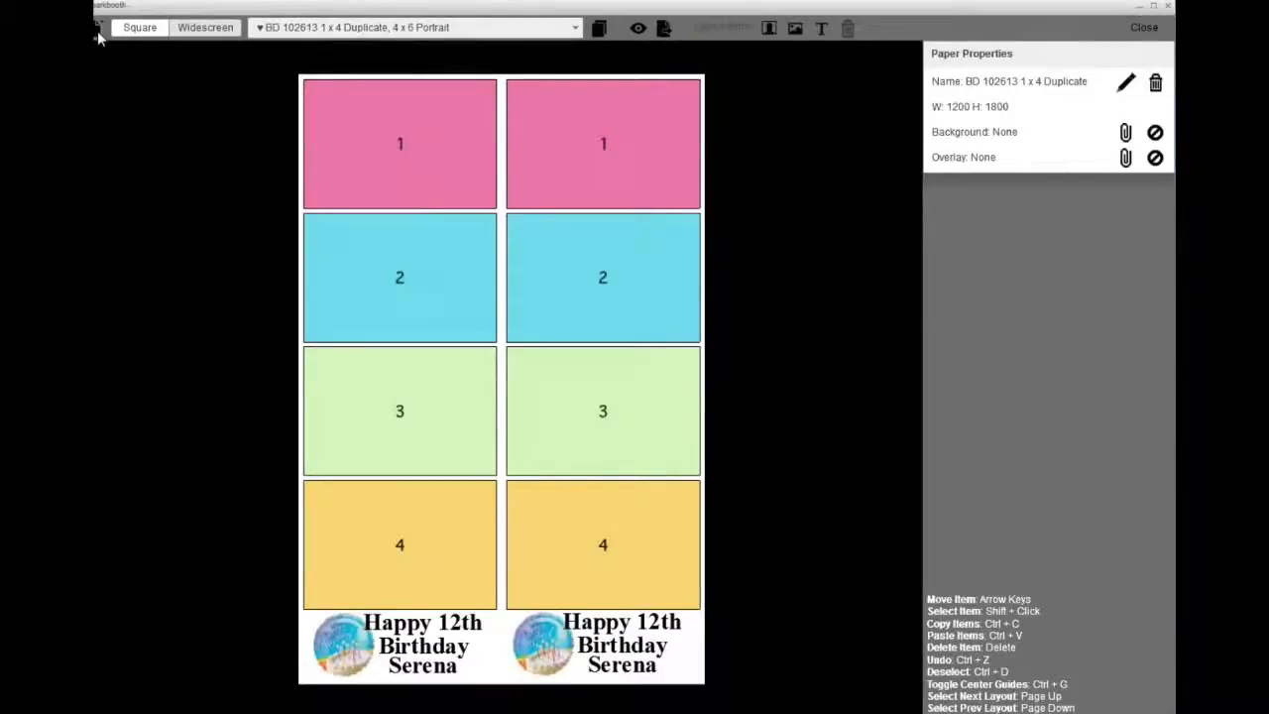
Step: Load the read-only 1 Bottom, 4 x 6 Portrait layout in the layout editor
{"action": "left_click", "coordinate": [570, 28]}
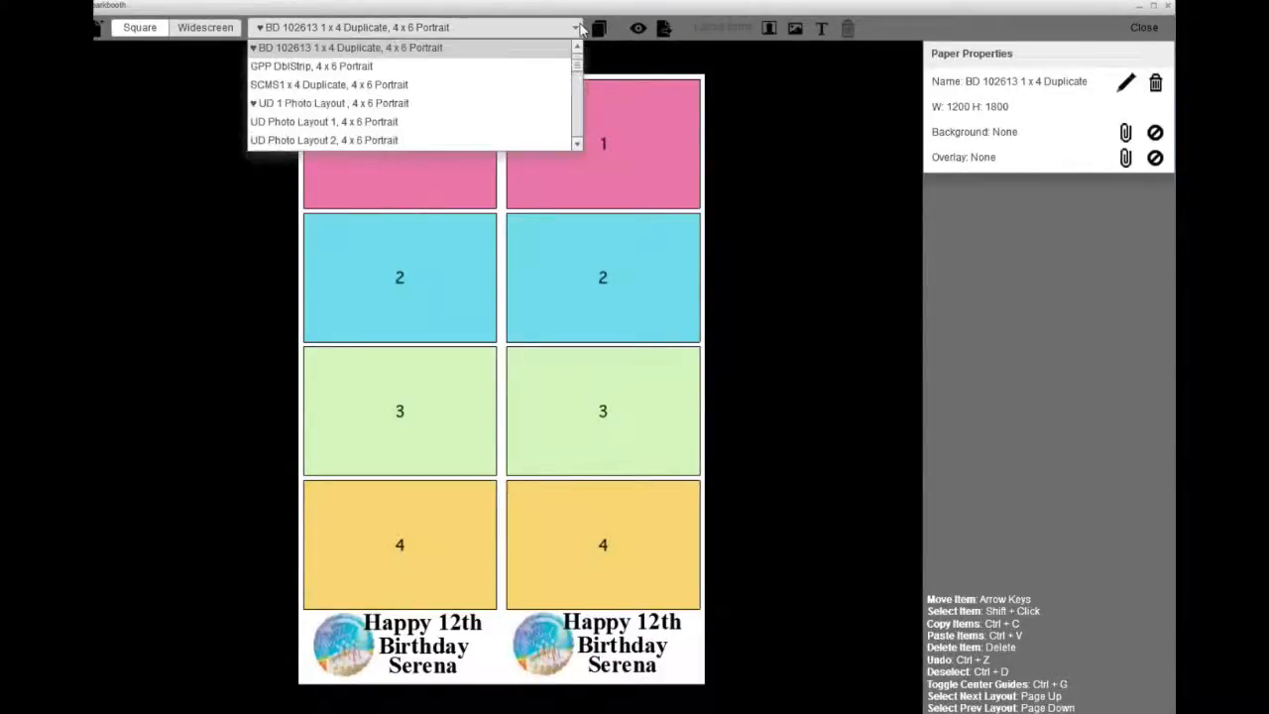
{"action": "left_click_drag", "start_coordinate": [576, 67], "coordinate": [575, 90]}
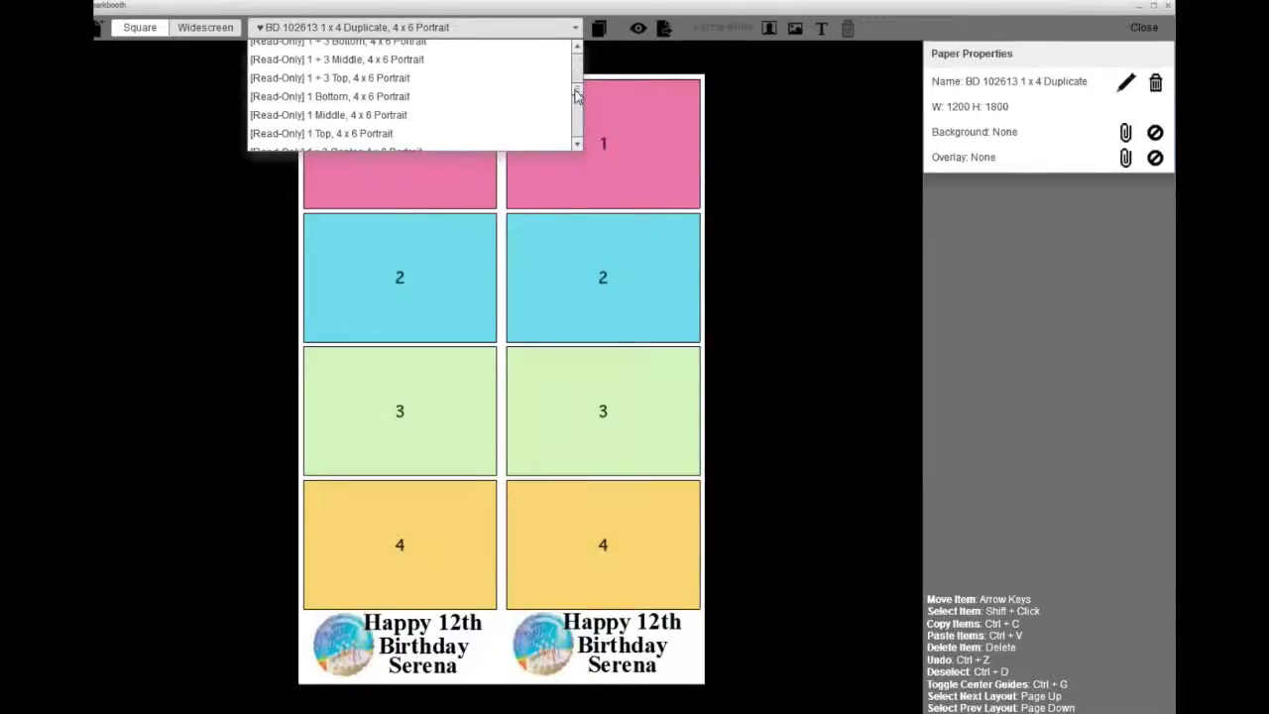
{"action": "left_click", "coordinate": [404, 97]}
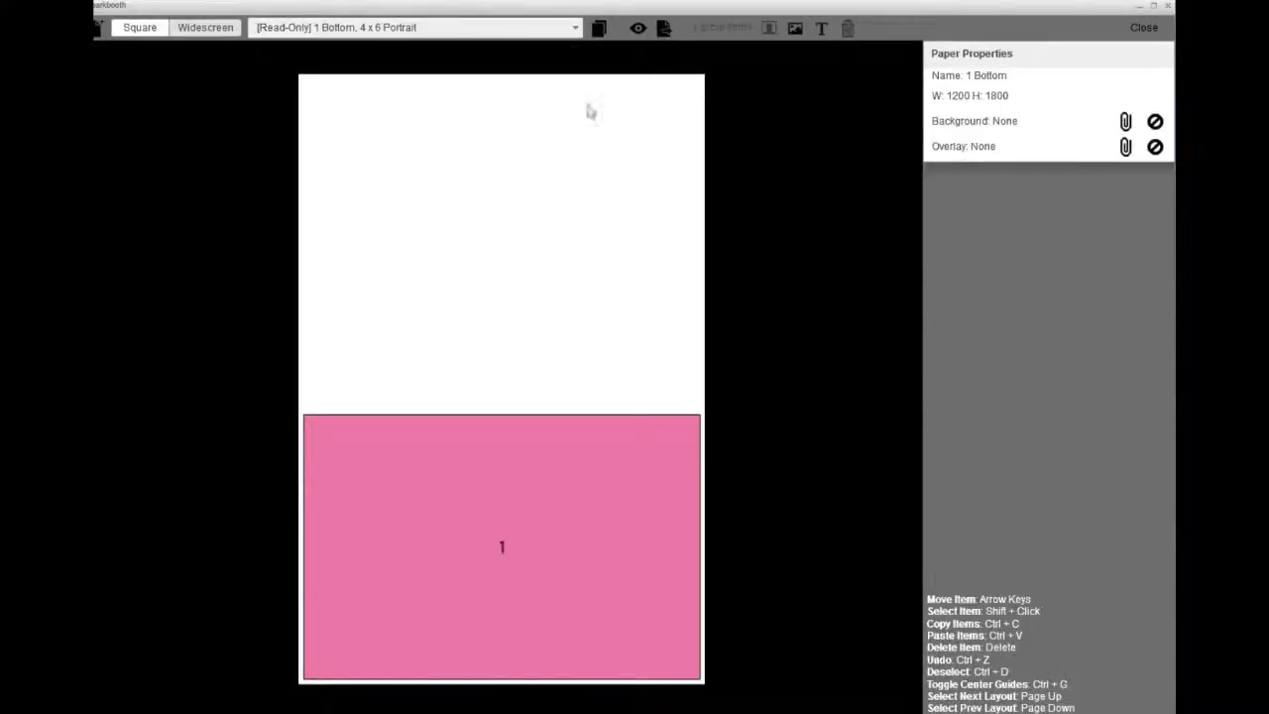
Step: Load the WED 101913 1 Top + 3 Right, 4 x 6 Landscape layout in the layout editor
{"action": "left_click", "coordinate": [577, 30]}
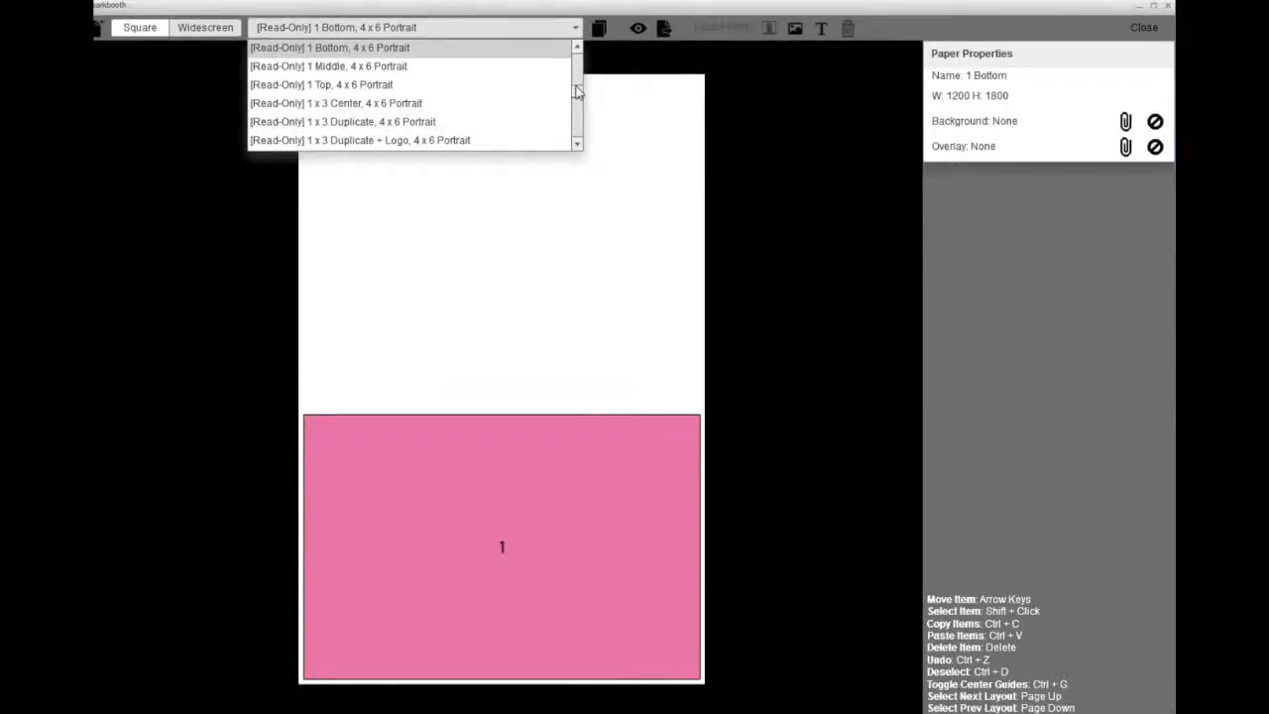
{"action": "scroll", "coordinate": [581, 79], "scroll_direction": "down", "scroll_amount": 3}
{"action": "scroll", "coordinate": [581, 80], "scroll_direction": "up", "scroll_amount": 5}
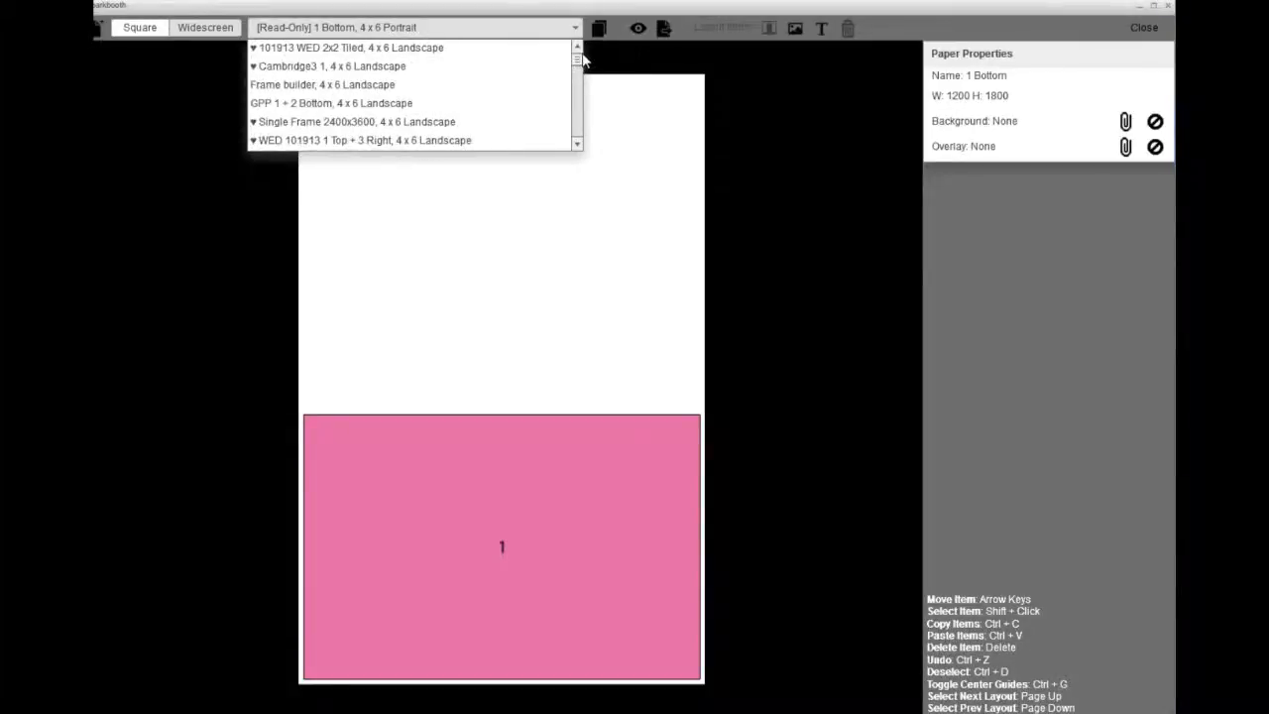
{"action": "left_click", "coordinate": [379, 139]}
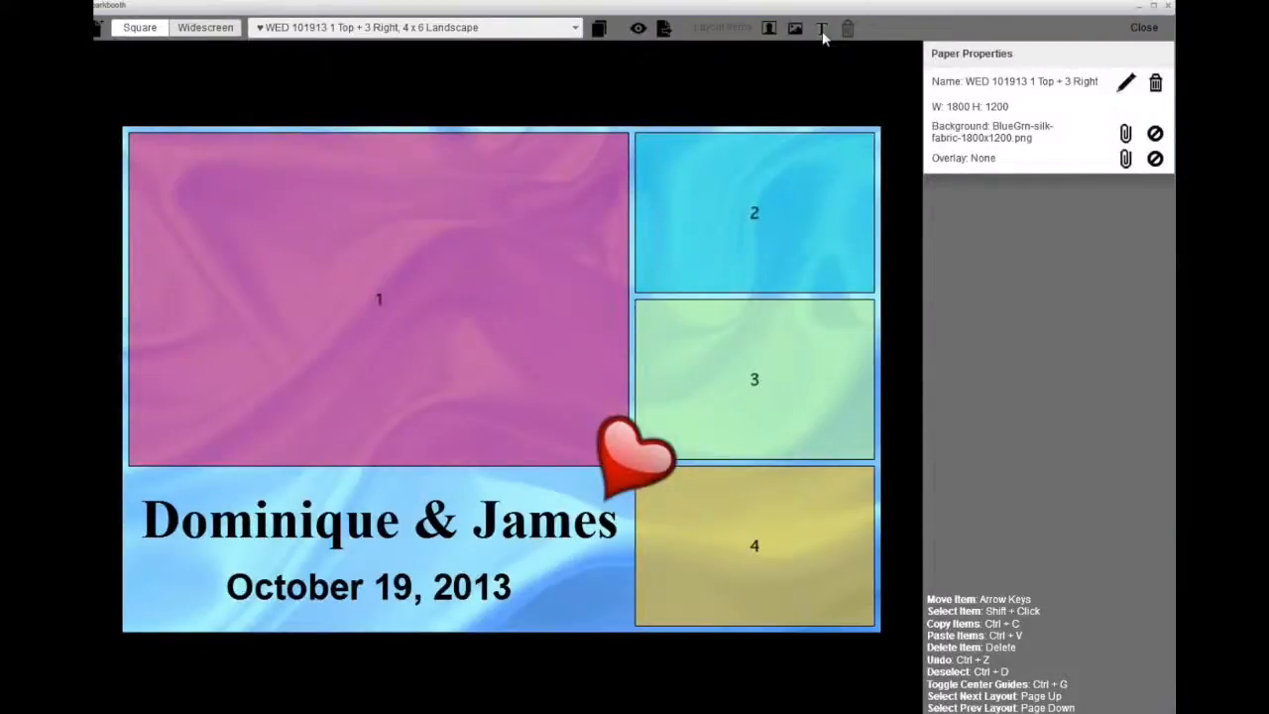
Step: Add a text item over the upper part of photo 1 and resize it to about 689 by 169
{"action": "left_click", "coordinate": [822, 31]}
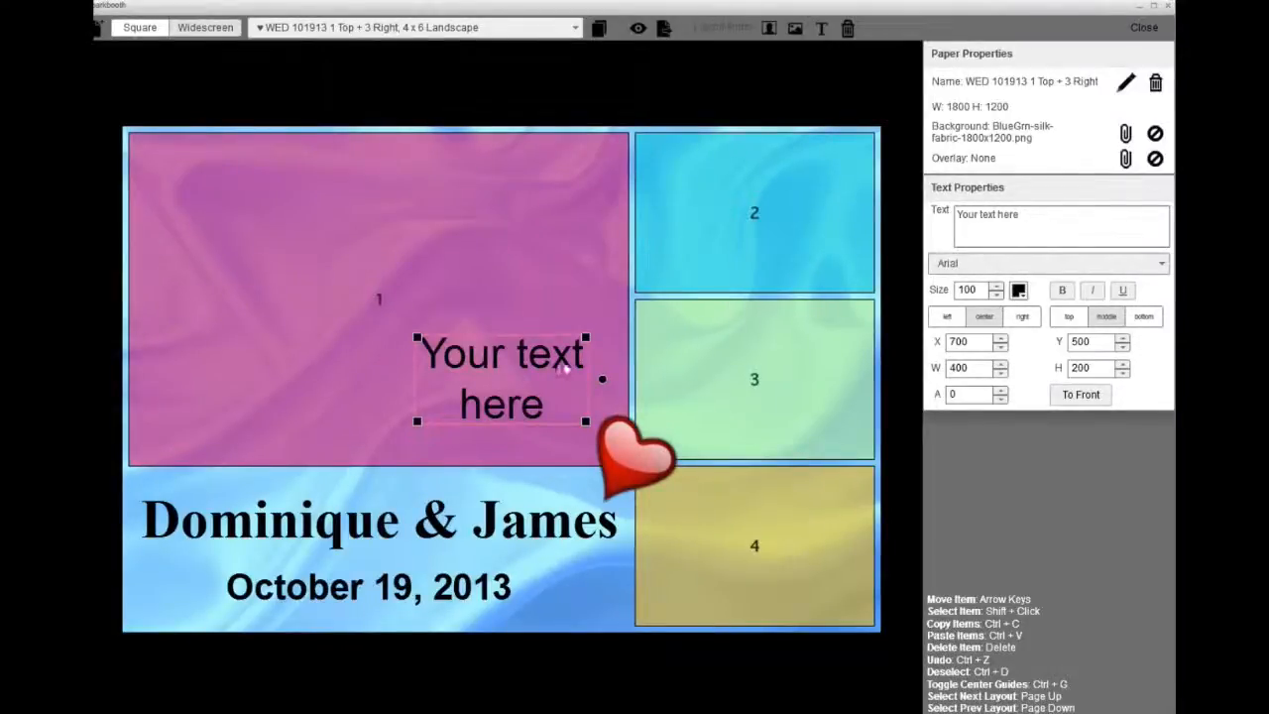
{"action": "left_click_drag", "start_coordinate": [486, 357], "coordinate": [351, 203]}
{"action": "left_click_drag", "start_coordinate": [447, 263], "coordinate": [569, 247]}
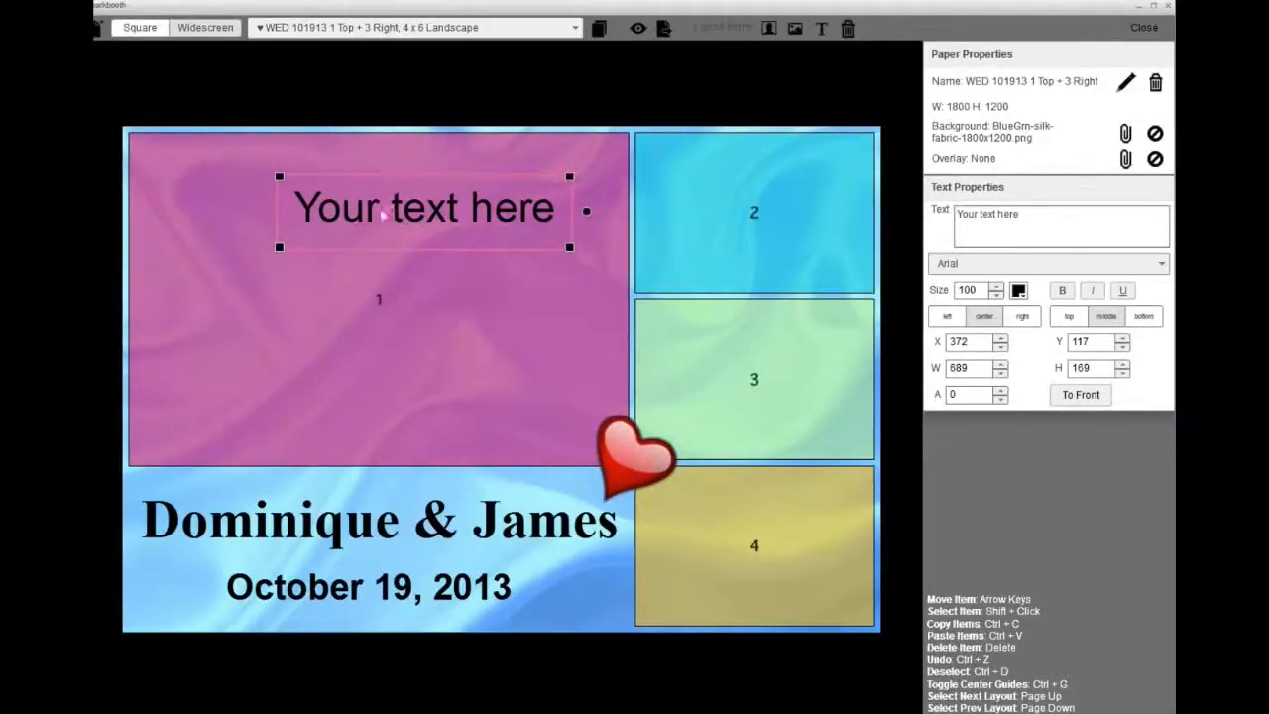
Step: Replace the placeholder text with a couple's first names and shift the text item slightly down, to about Y 143
{"action": "left_click", "coordinate": [1037, 213]}
{"action": "left_click_drag", "start_coordinate": [1037, 213], "coordinate": [932, 214]}
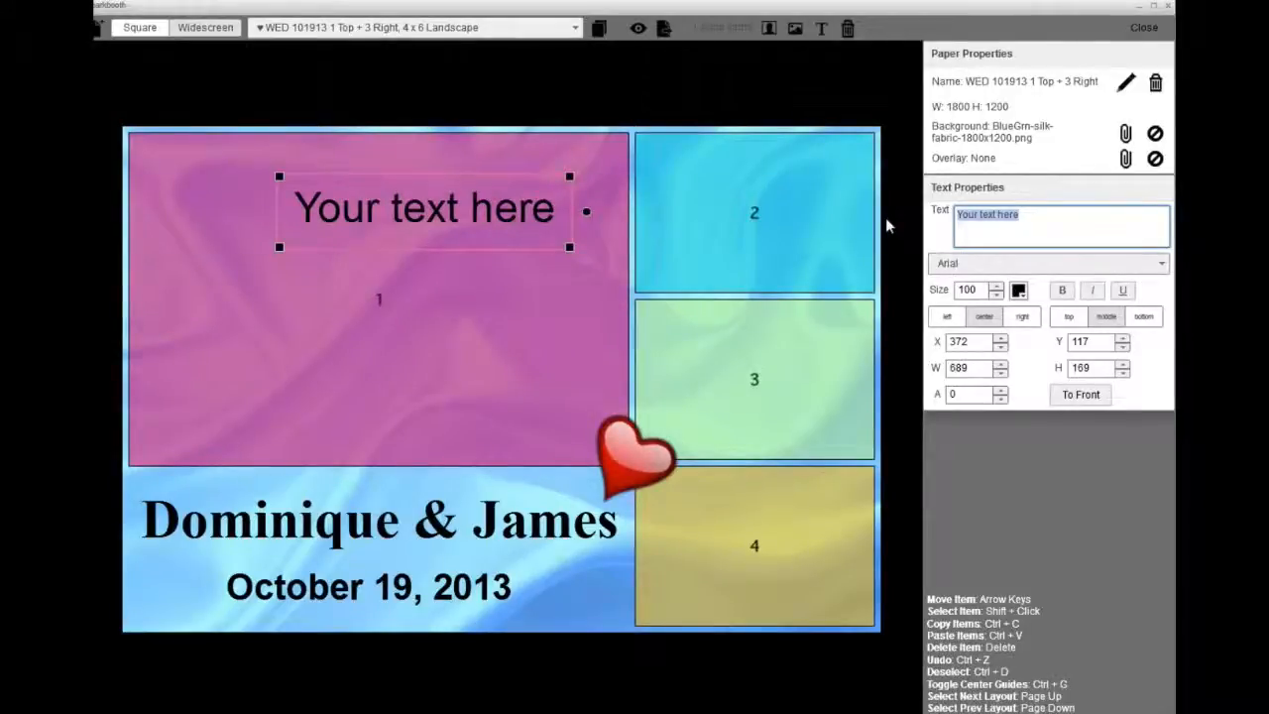
{"action": "type", "text": "Bob & S"}
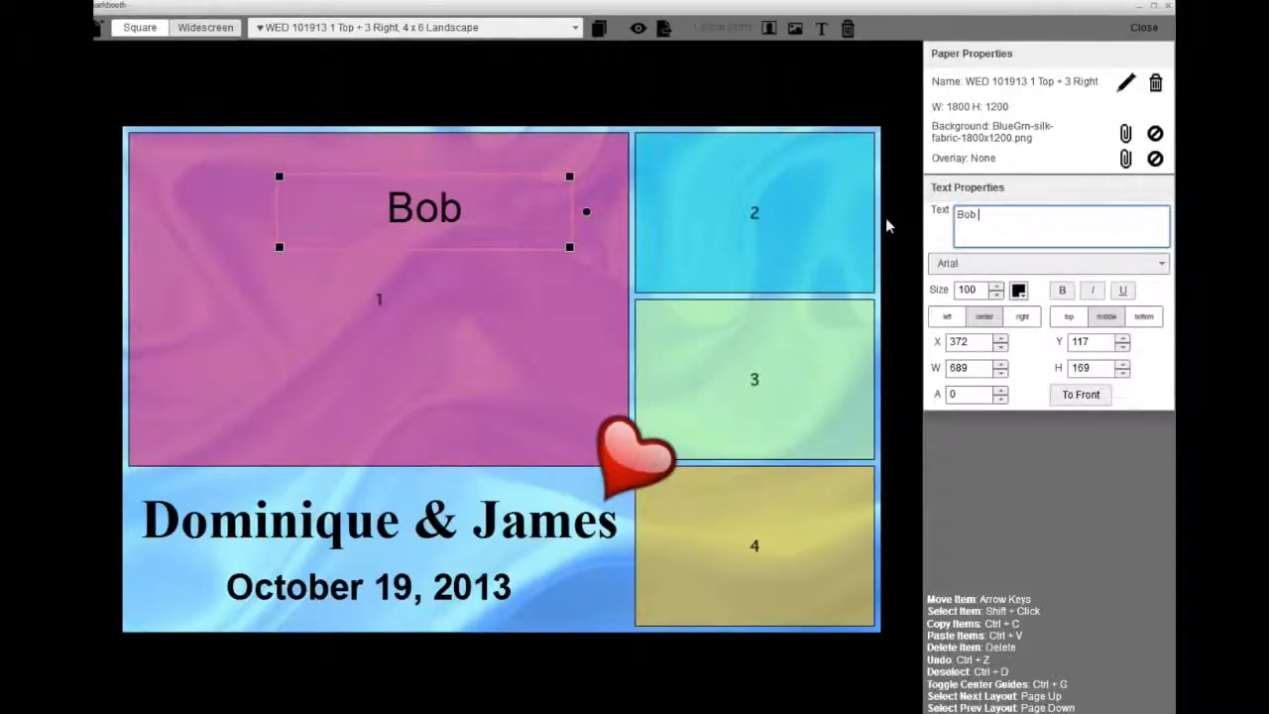
{"action": "type", "text": "ue"}
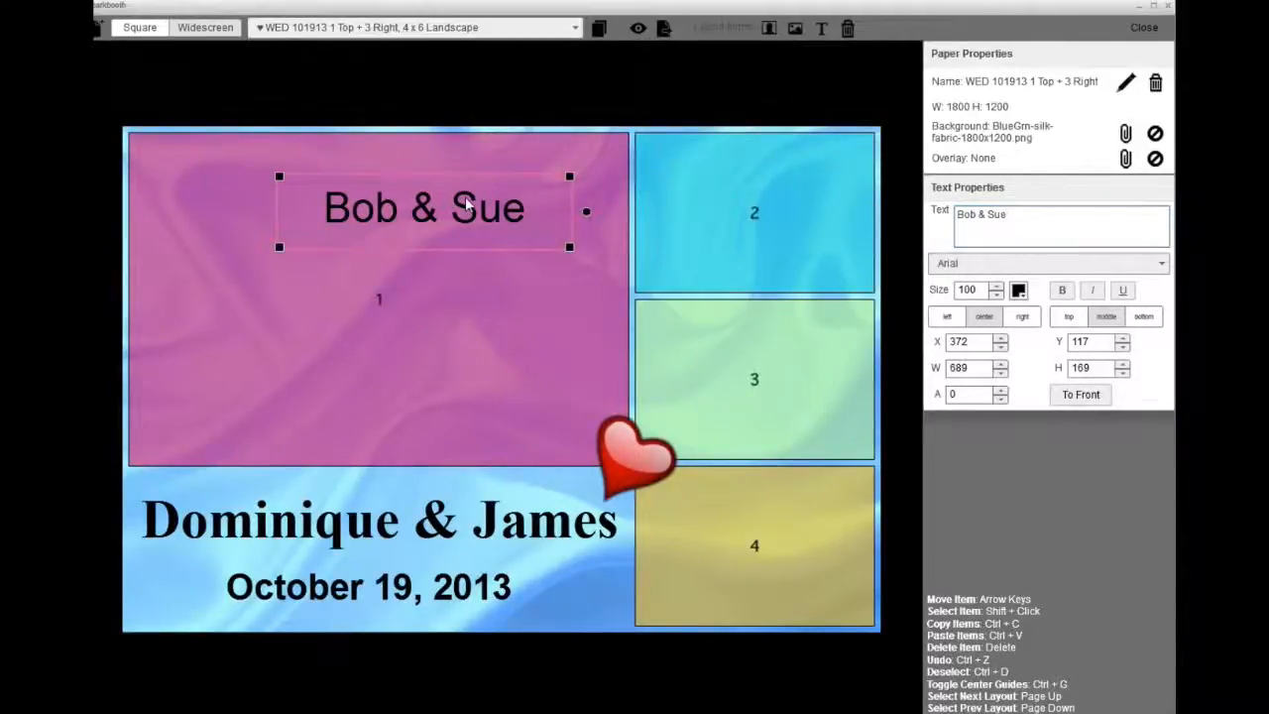
{"action": "mouse_move", "coordinate": [466, 205]}
{"action": "left_mouse_down"}
{"action": "mouse_move", "coordinate": [467, 256]}
{"action": "mouse_move", "coordinate": [466, 214]}
{"action": "left_mouse_up"}
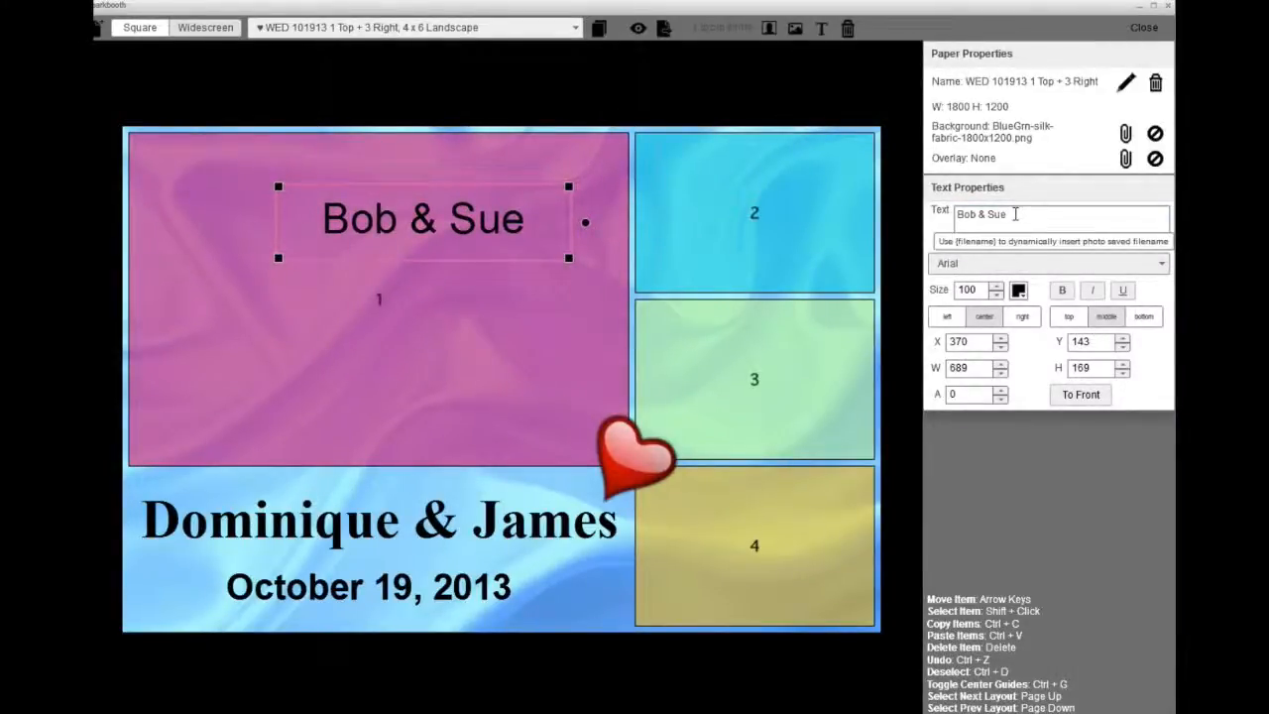
Step: Make the new names text bold and dark red, trying italic and underline and switching both off again
{"action": "left_click", "coordinate": [1063, 292]}
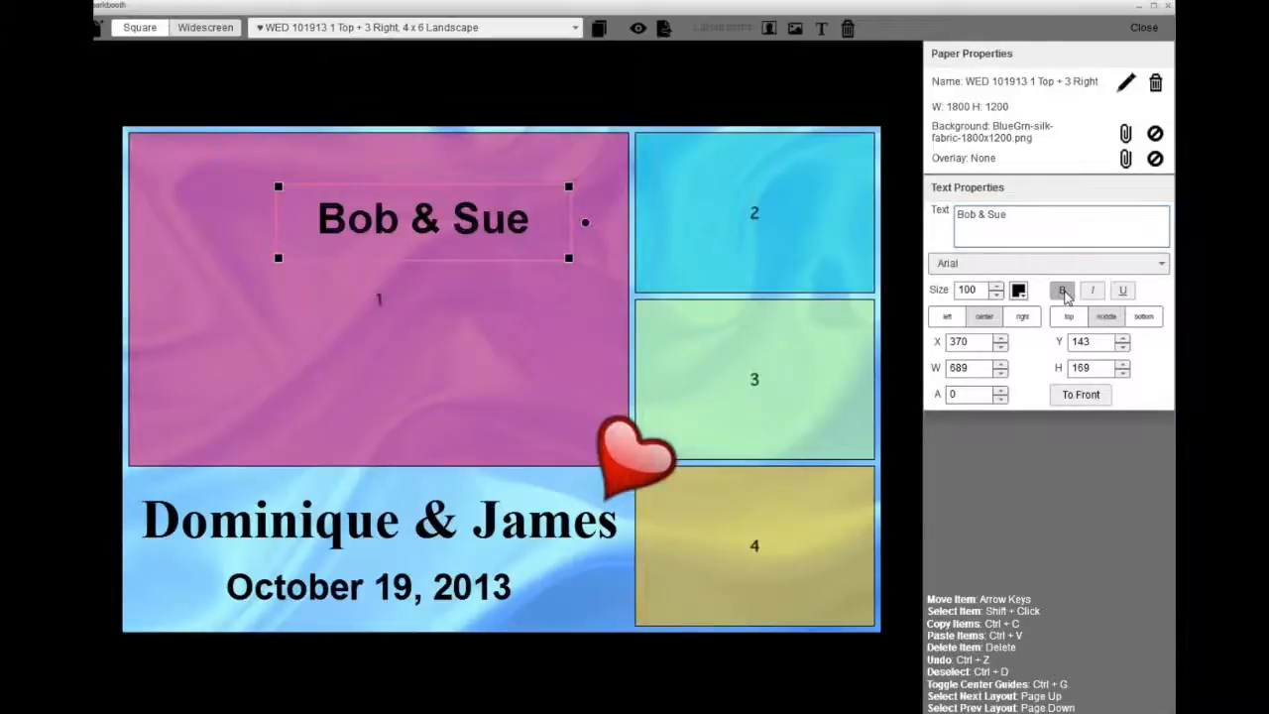
{"action": "left_click", "coordinate": [1018, 290]}
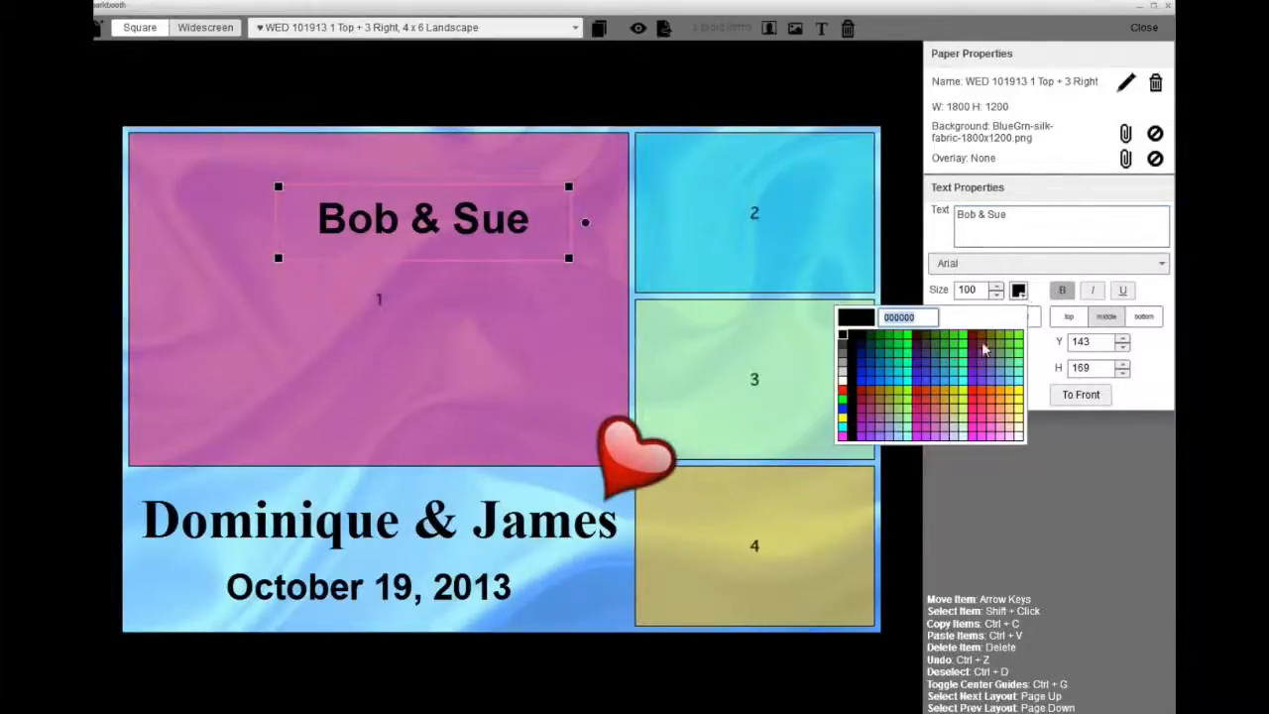
{"action": "left_click", "coordinate": [860, 397]}
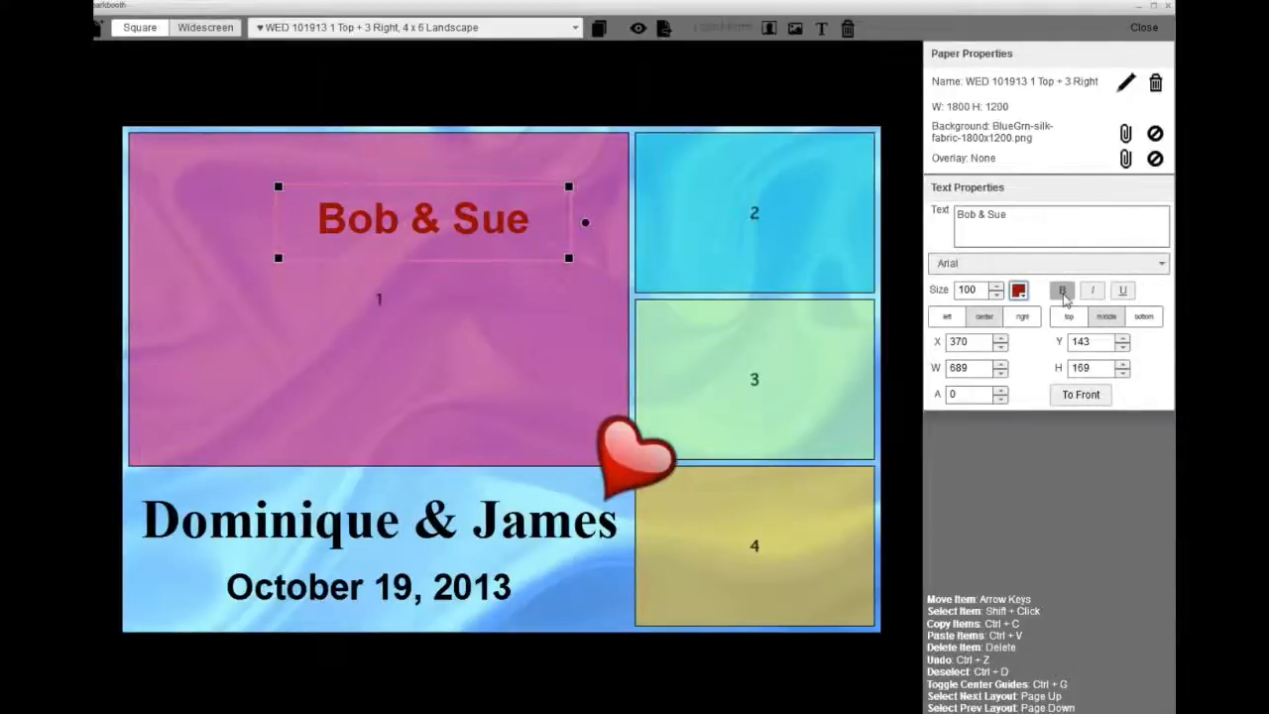
{"action": "left_click", "coordinate": [1095, 291]}
{"action": "left_click", "coordinate": [1121, 290]}
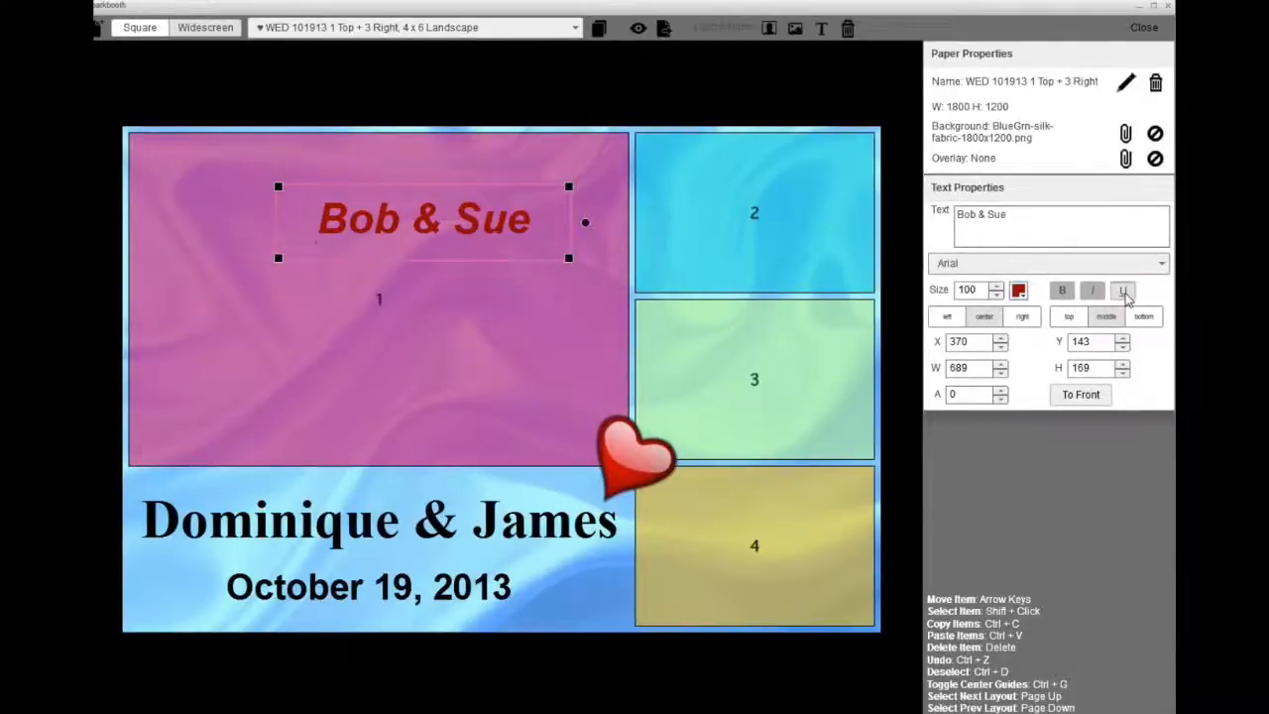
{"action": "left_click", "coordinate": [1092, 290]}
{"action": "left_click", "coordinate": [1121, 291]}
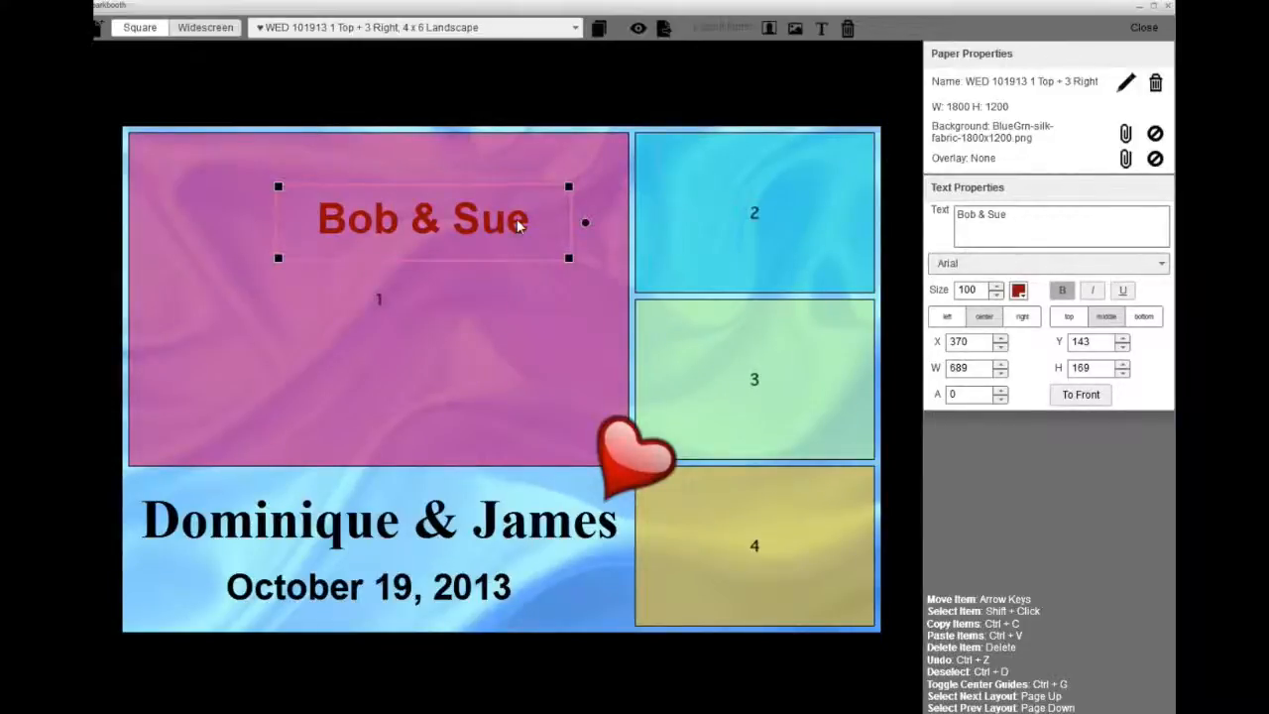
Step: Move the new names text down to about X 314, Y 404 and set its font to Times New Roman
{"action": "left_click_drag", "start_coordinate": [507, 241], "coordinate": [511, 290]}
{"action": "left_click_drag", "start_coordinate": [562, 329], "coordinate": [689, 328]}
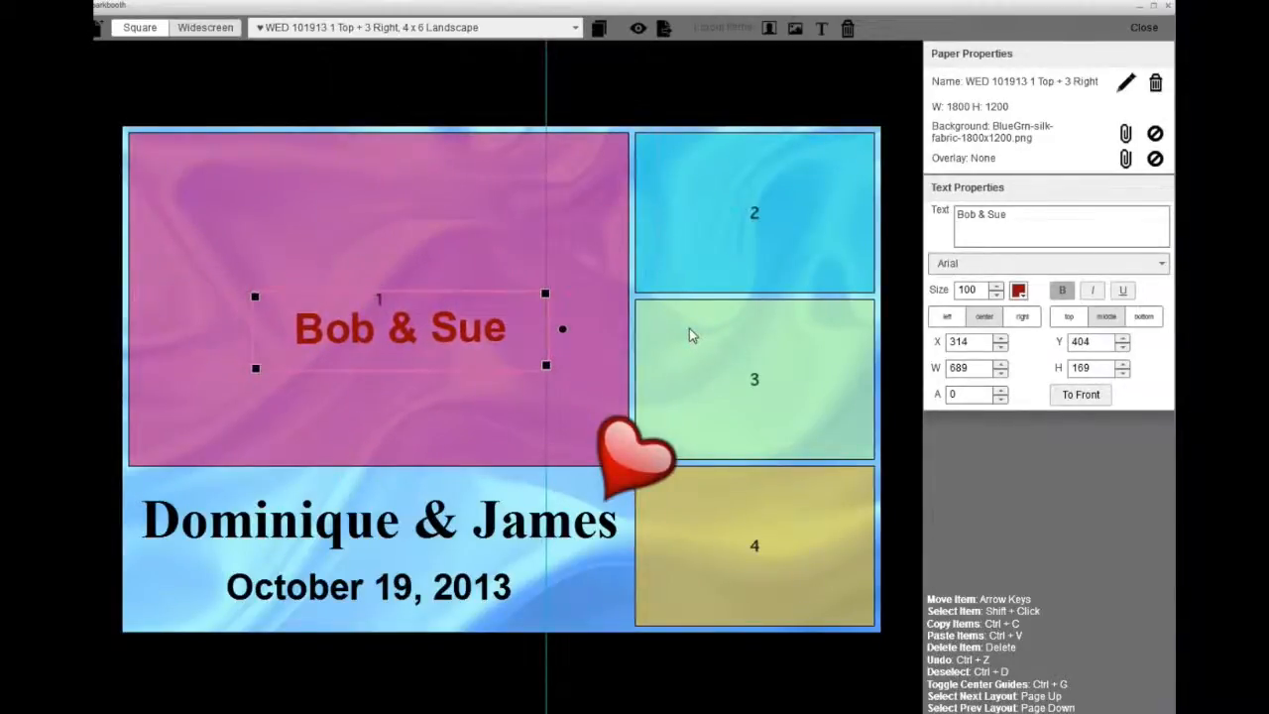
{"action": "left_click", "coordinate": [1160, 264]}
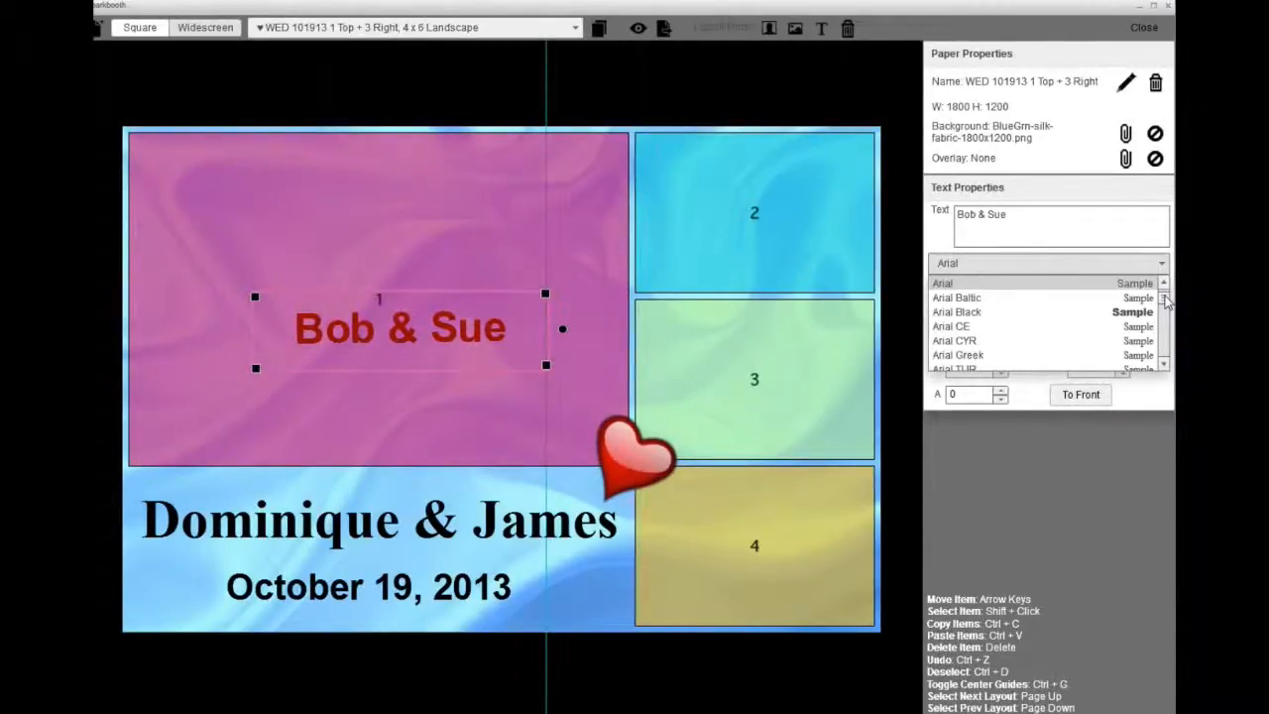
{"action": "scroll", "coordinate": [1167, 334], "scroll_direction": "down", "scroll_amount": 5}
{"action": "scroll", "coordinate": [1168, 334], "scroll_direction": "down", "scroll_amount": 10}
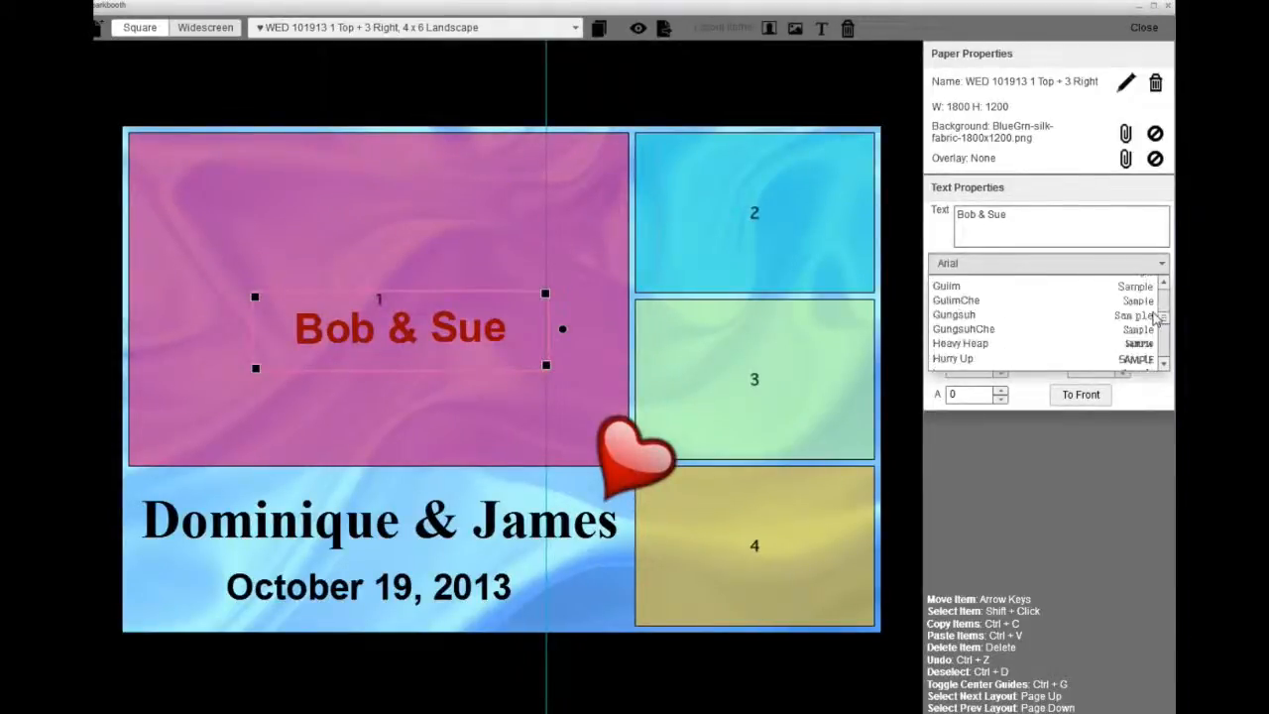
{"action": "scroll", "coordinate": [1156, 307], "scroll_direction": "down", "scroll_amount": 5}
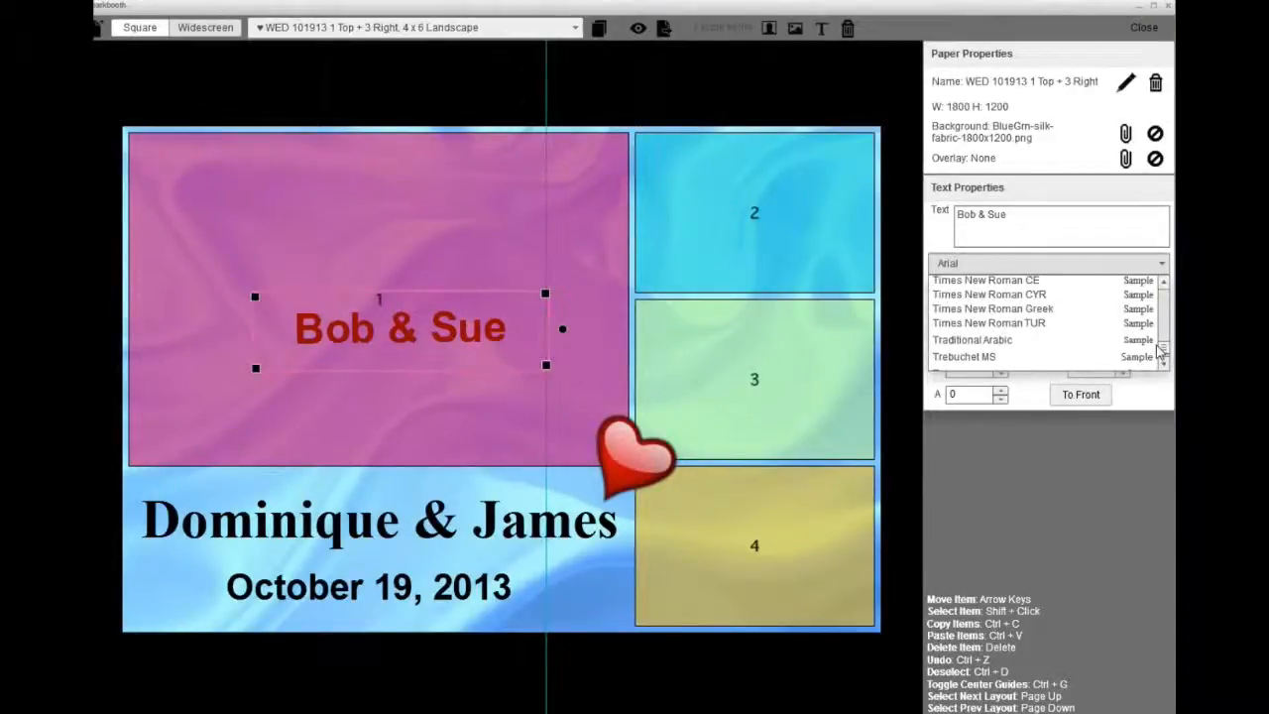
{"action": "left_click", "coordinate": [1167, 285]}
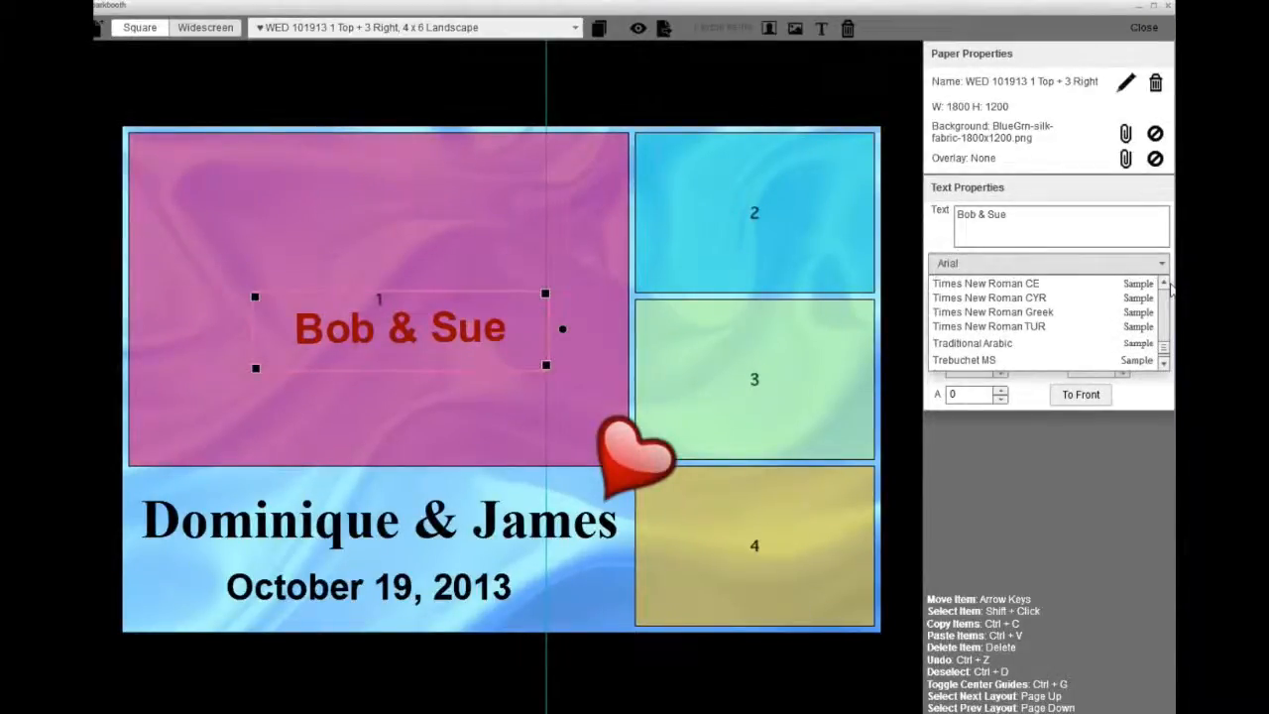
{"action": "scroll", "coordinate": [1021, 351], "scroll_direction": "up", "scroll_amount": 2}
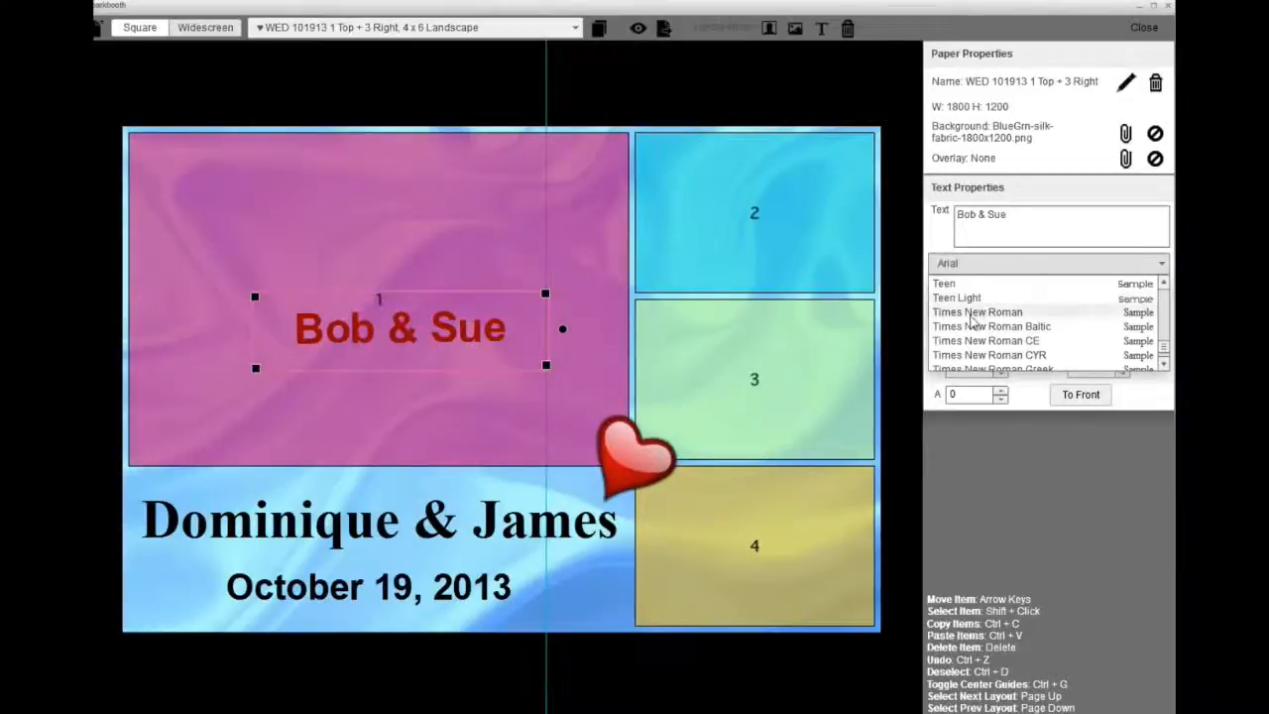
{"action": "left_click", "coordinate": [973, 313]}
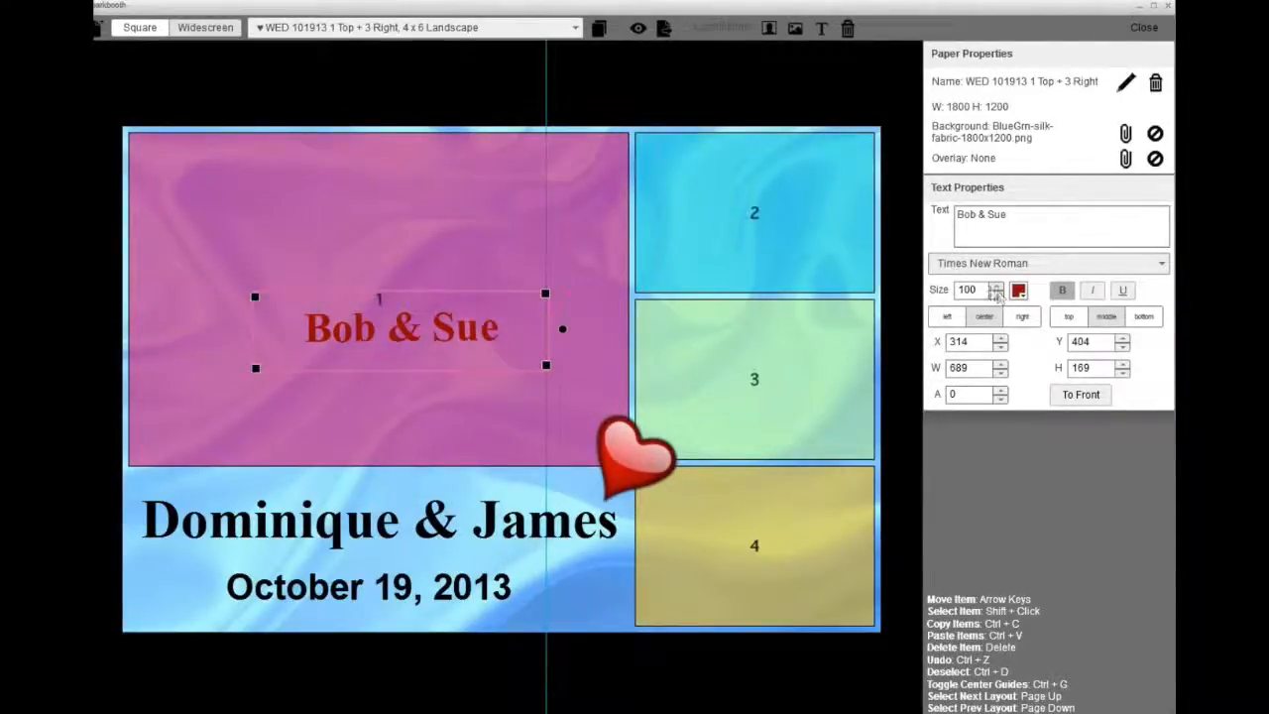
Step: Try larger sizes on the new names text and set its size to 99
{"action": "left_click", "coordinate": [996, 287]}
{"action": "left_click", "coordinate": [995, 286]}
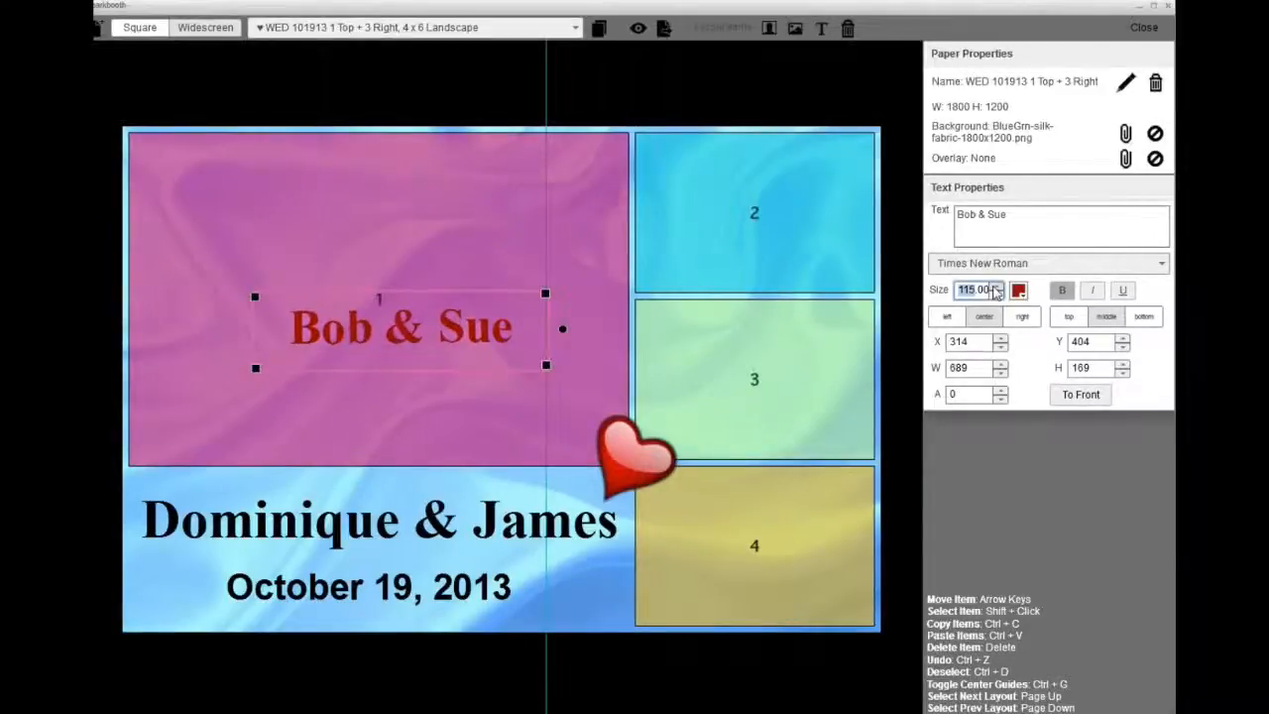
{"action": "left_click", "coordinate": [997, 293]}
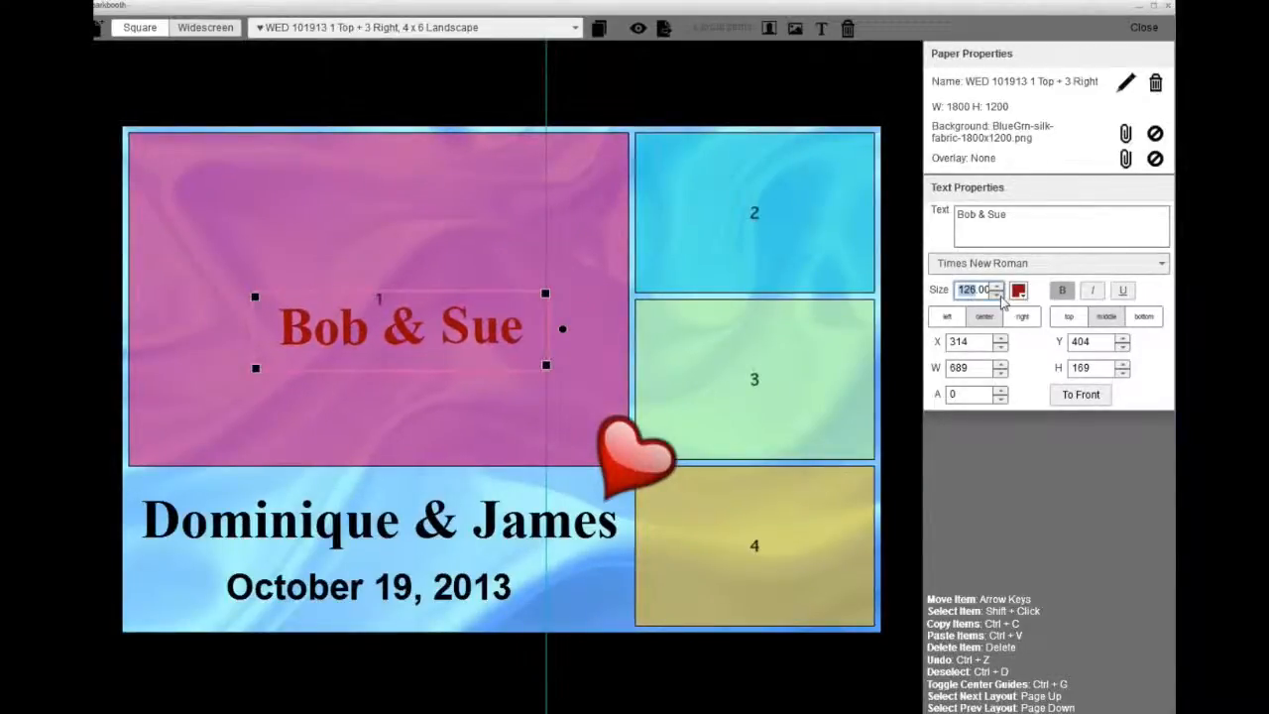
{"action": "left_click", "coordinate": [998, 294]}
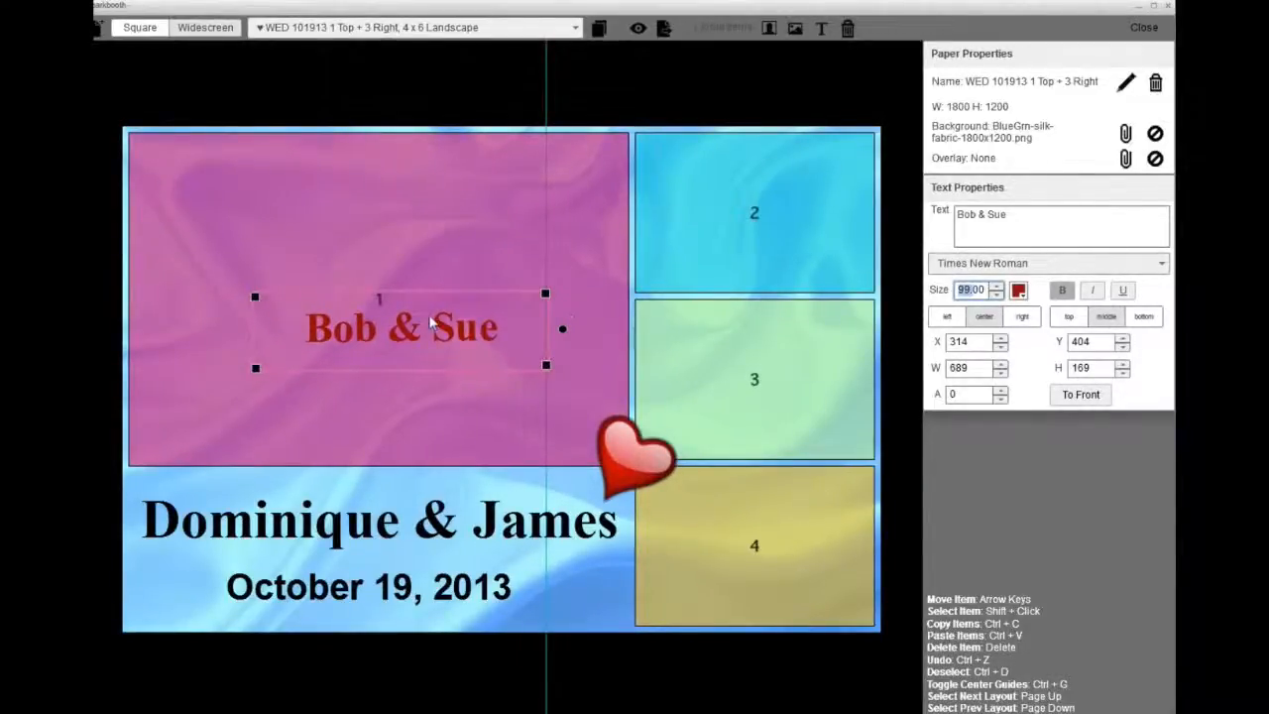
Step: Try the new names text at different positions over photo 1 and delete it from the layout
{"action": "left_click_drag", "start_coordinate": [400, 329], "coordinate": [408, 420]}
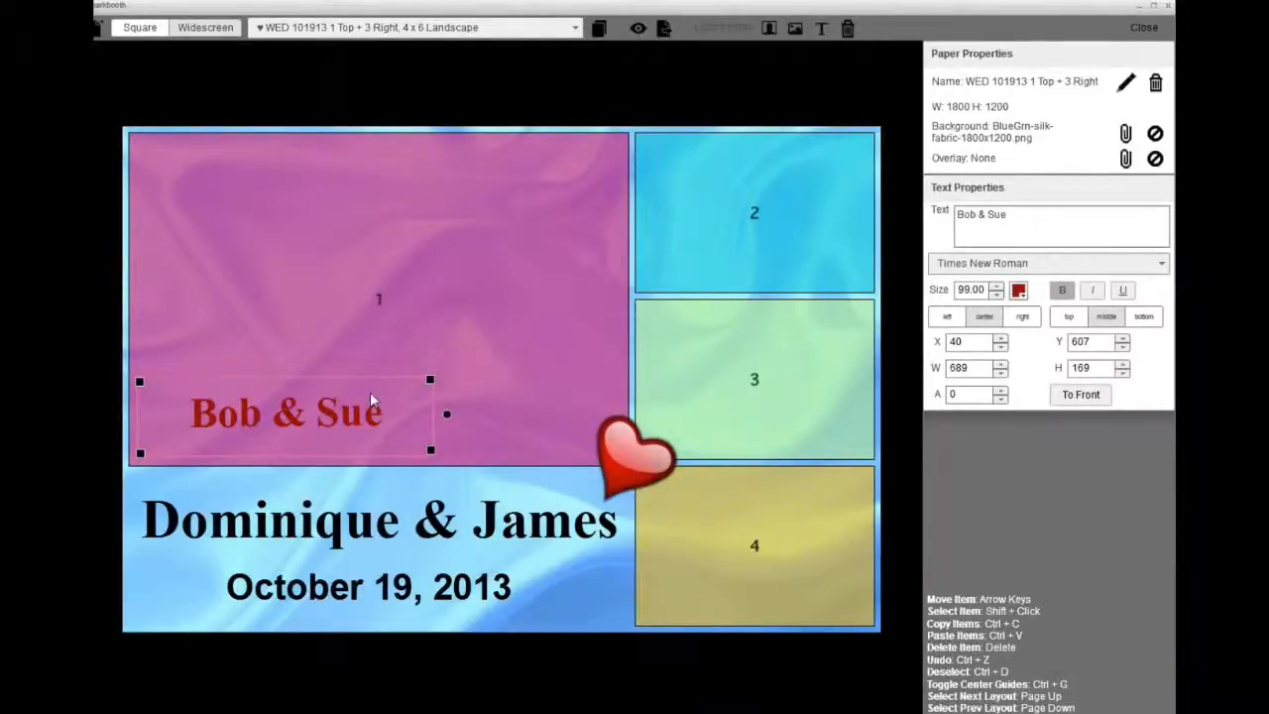
{"action": "left_click_drag", "start_coordinate": [370, 392], "coordinate": [522, 222]}
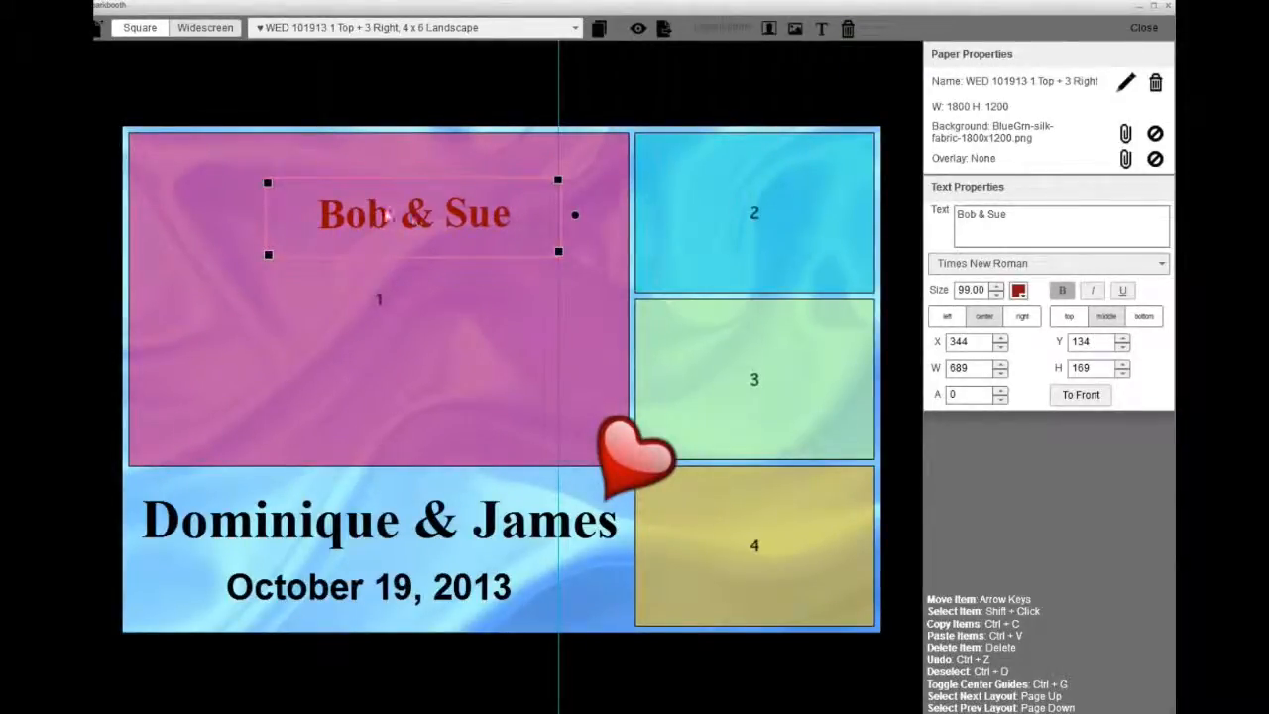
{"action": "left_click", "coordinate": [848, 29]}
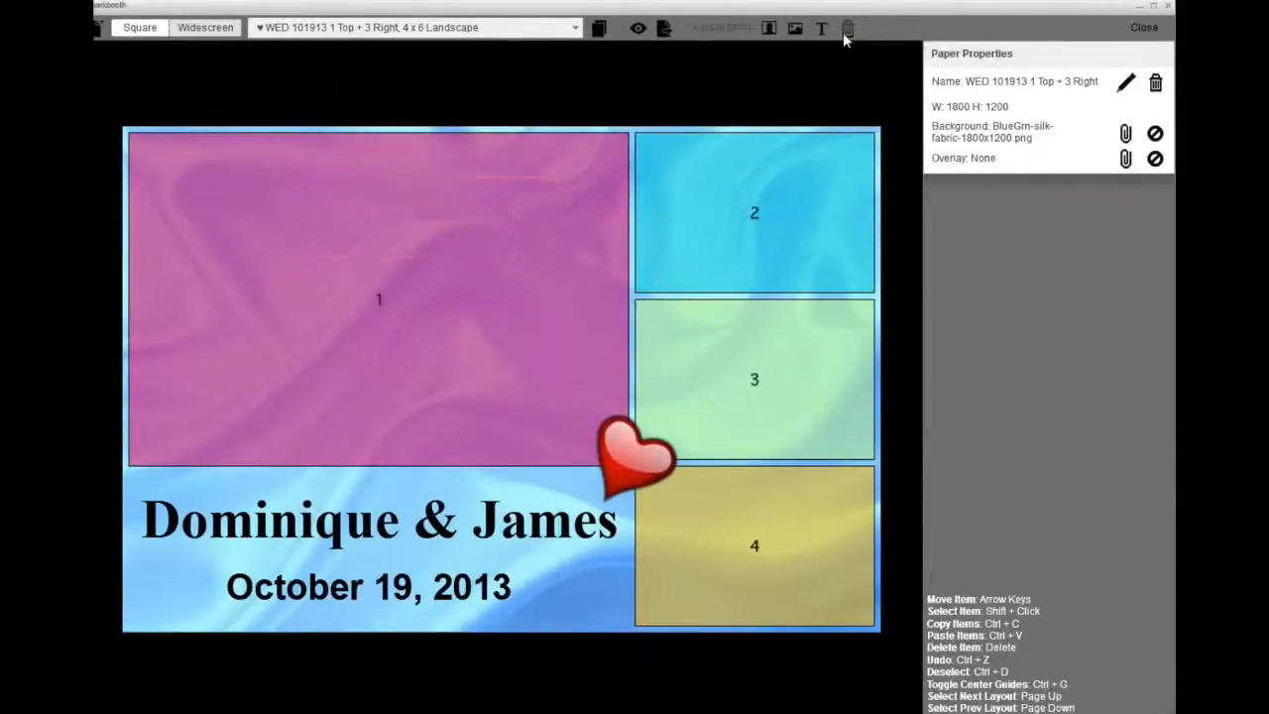
Step: Examine the text properties of the existing couple's names and of the event date below them
{"action": "left_click", "coordinate": [279, 529]}
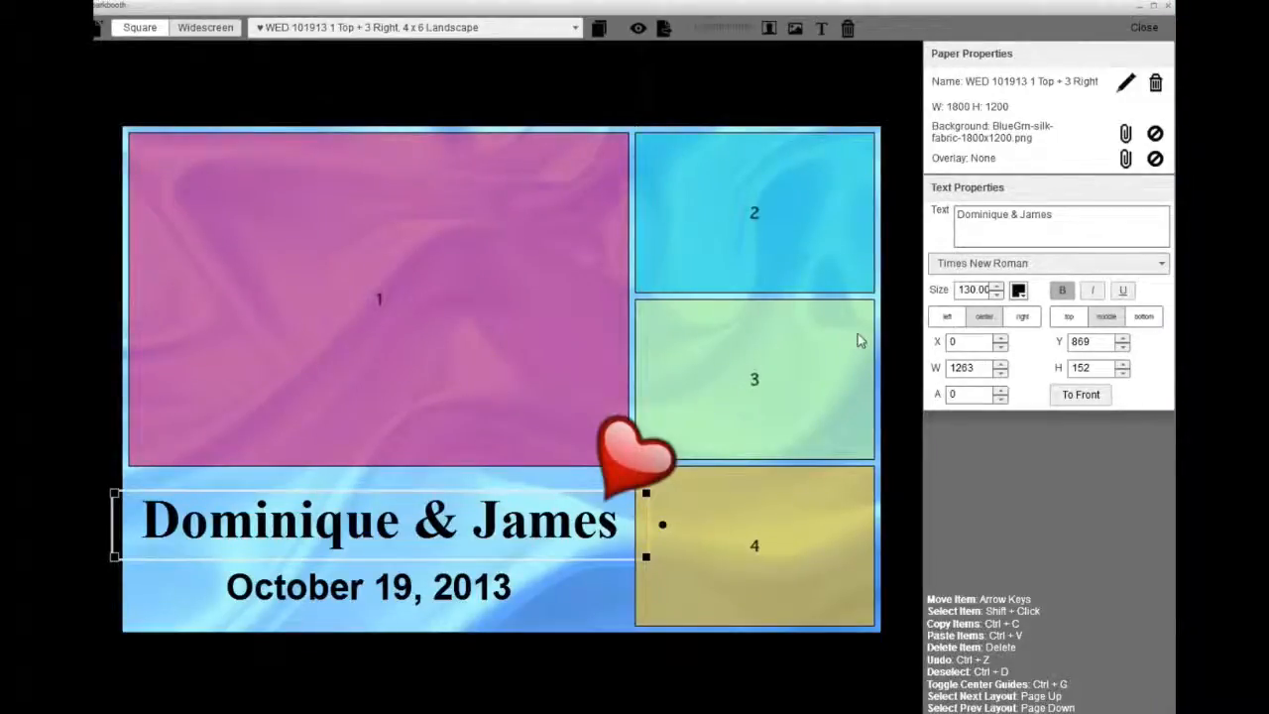
{"action": "left_click", "coordinate": [433, 593]}
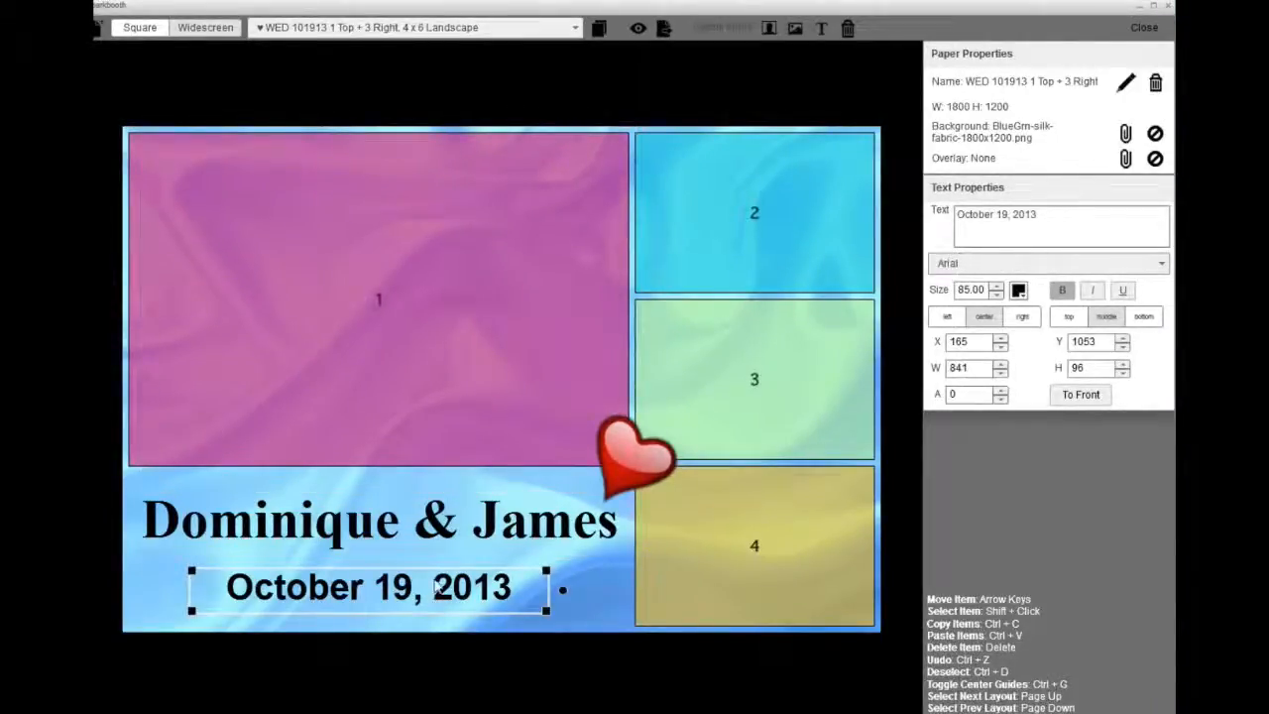
{"action": "left_click", "coordinate": [579, 595]}
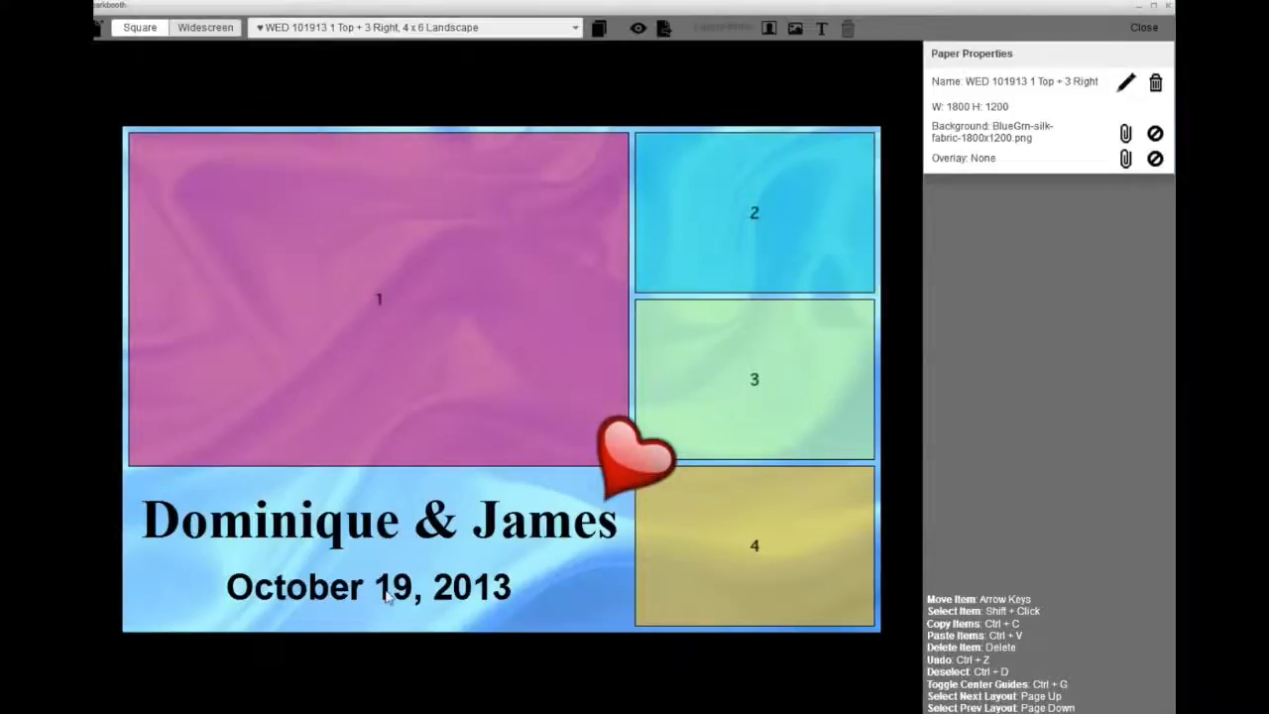
Step: Move the couple's names up to about Y 728 across photo 1's lower edge and bring photo 1 to the front
{"action": "mouse_move", "coordinate": [394, 538]}
{"action": "left_mouse_down"}
{"action": "mouse_move", "coordinate": [380, 514]}
{"action": "mouse_move", "coordinate": [380, 307]}
{"action": "mouse_move", "coordinate": [610, 329]}
{"action": "mouse_move", "coordinate": [507, 499]}
{"action": "mouse_move", "coordinate": [363, 540]}
{"action": "mouse_move", "coordinate": [365, 520]}
{"action": "mouse_move", "coordinate": [388, 532]}
{"action": "left_mouse_up"}
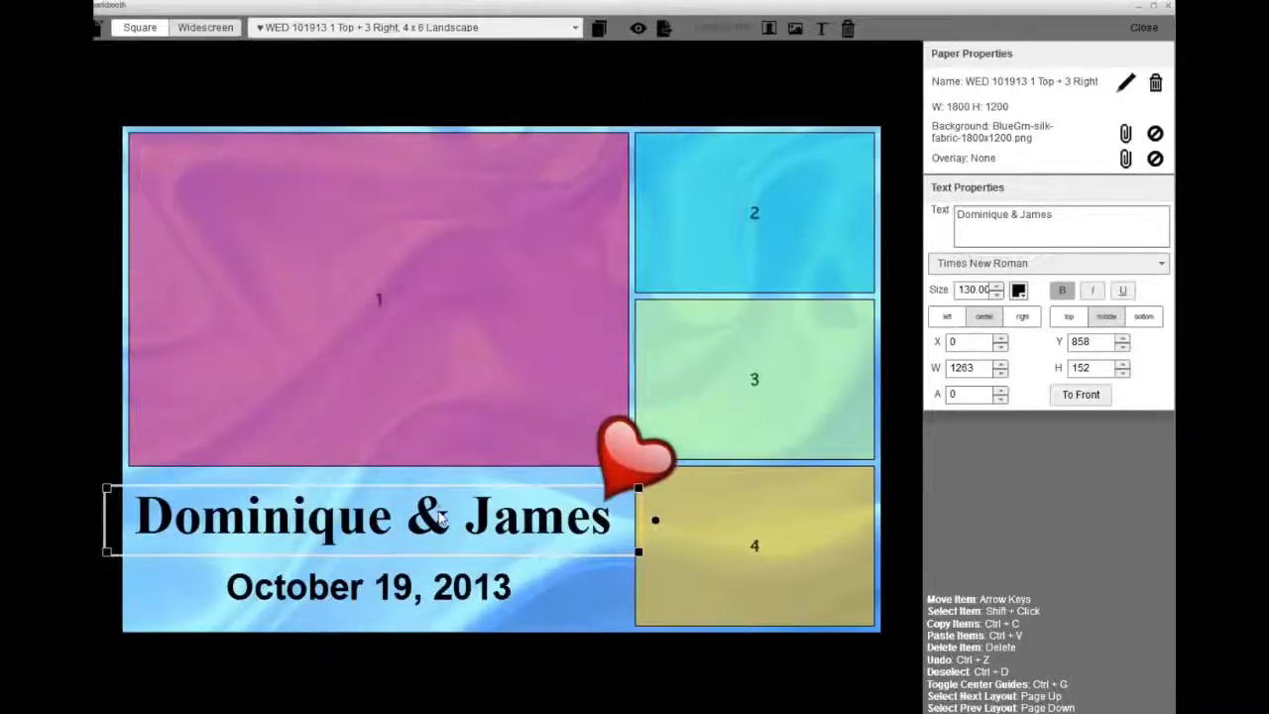
{"action": "left_click_drag", "start_coordinate": [440, 518], "coordinate": [441, 463]}
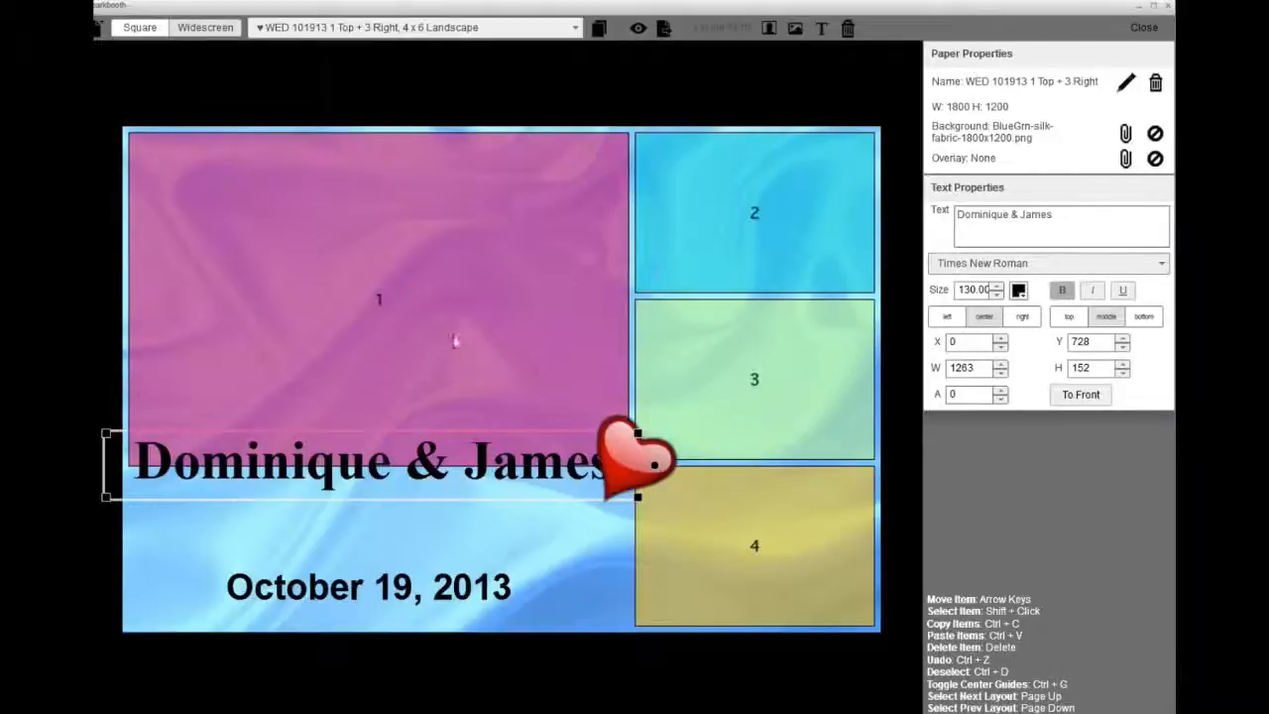
{"action": "left_click", "coordinate": [416, 284]}
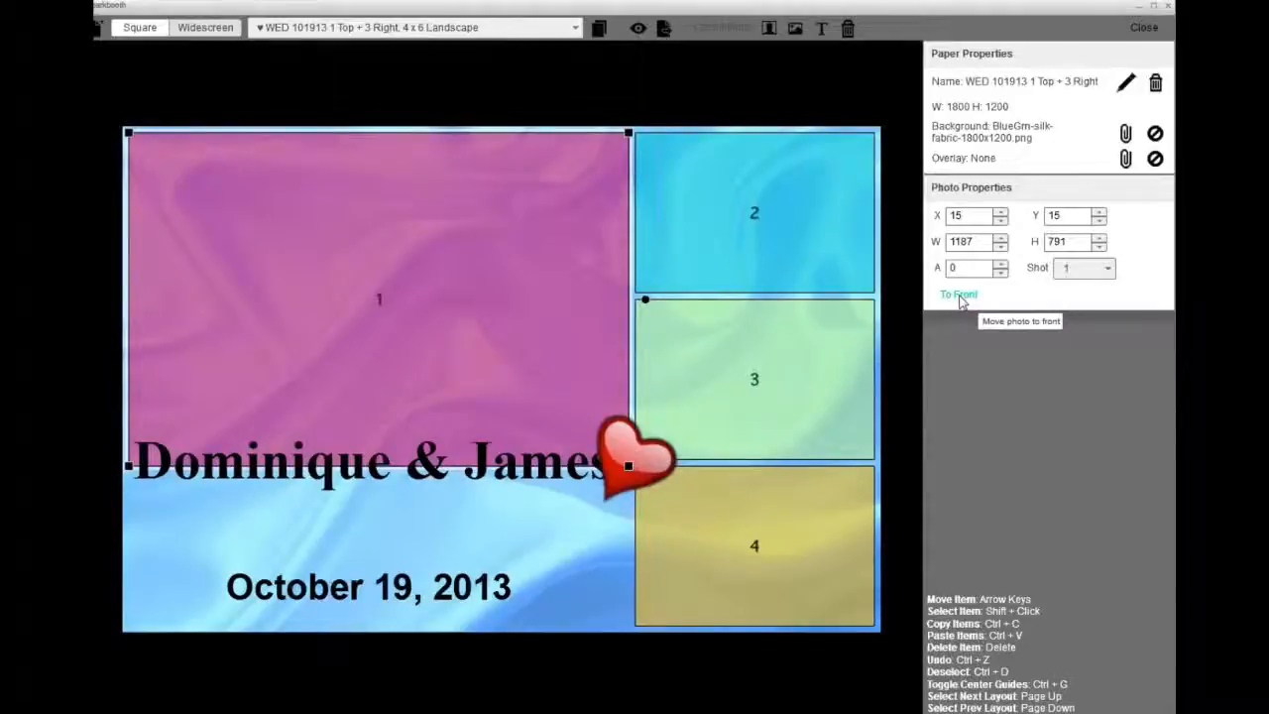
{"action": "left_click", "coordinate": [959, 297]}
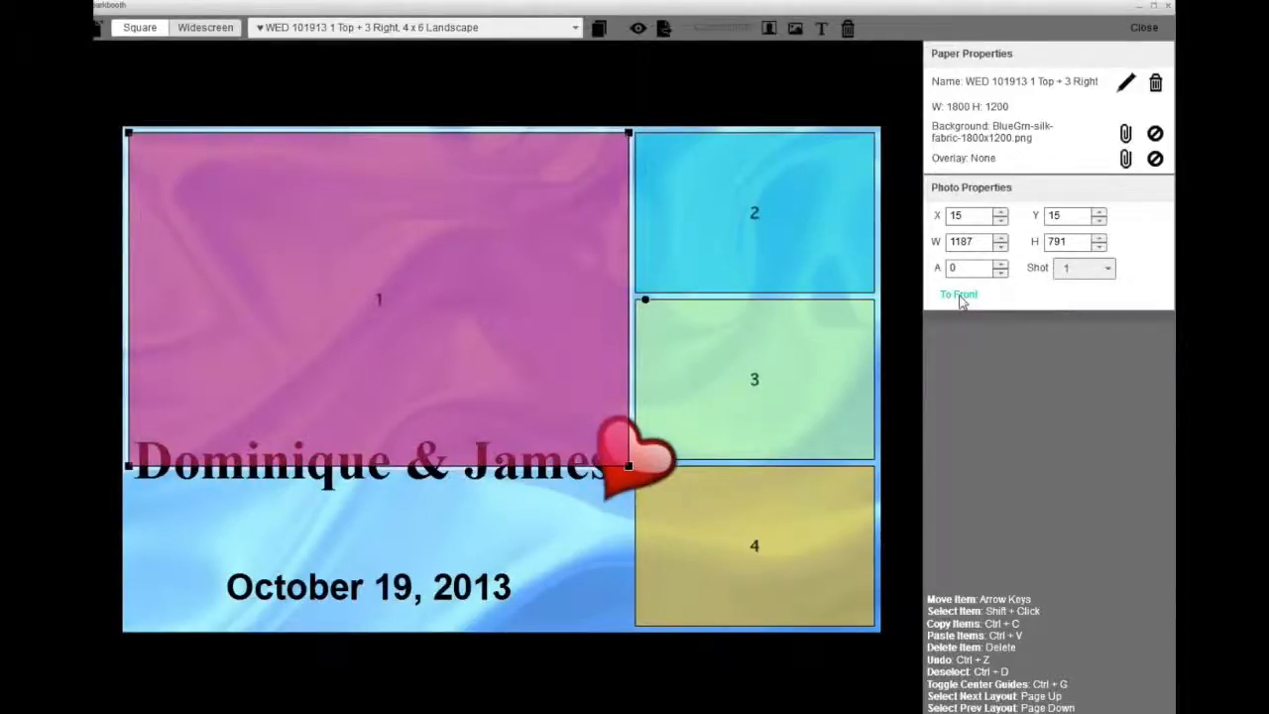
Step: Preview the layout, and bring the couple's names and the heart image in front of photo 1
{"action": "left_click", "coordinate": [635, 33]}
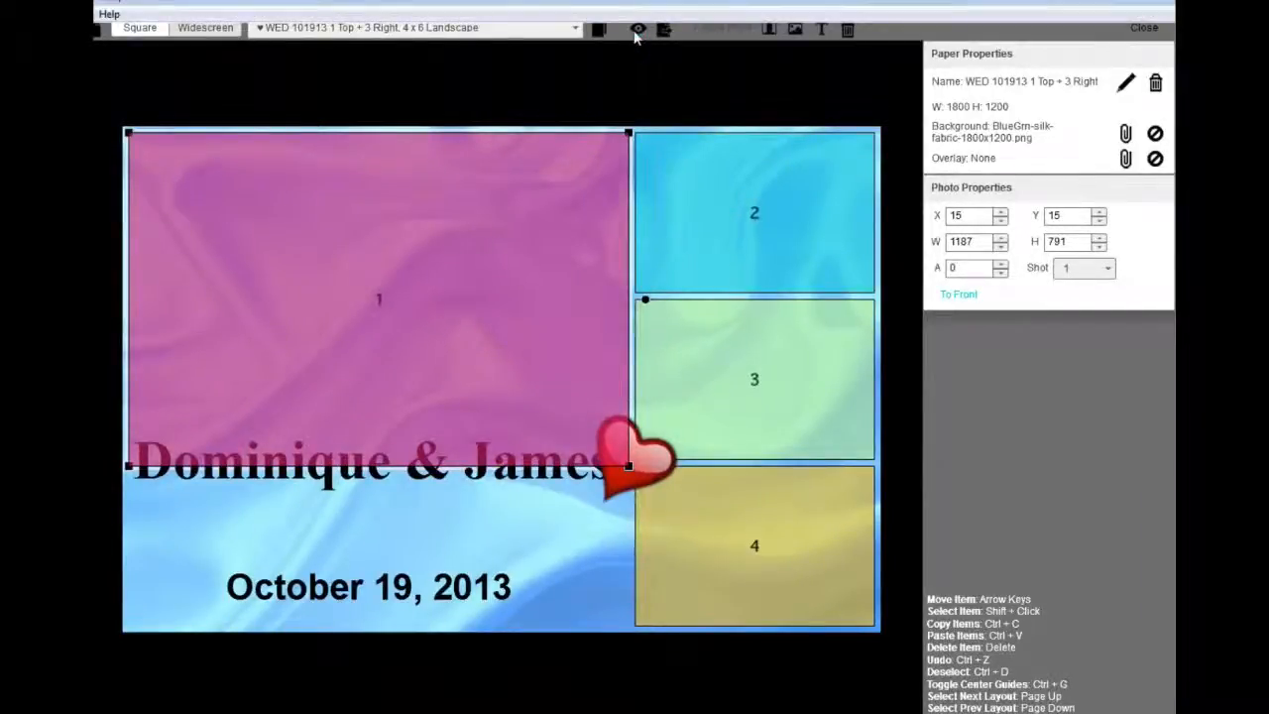
{"action": "left_click", "coordinate": [636, 33]}
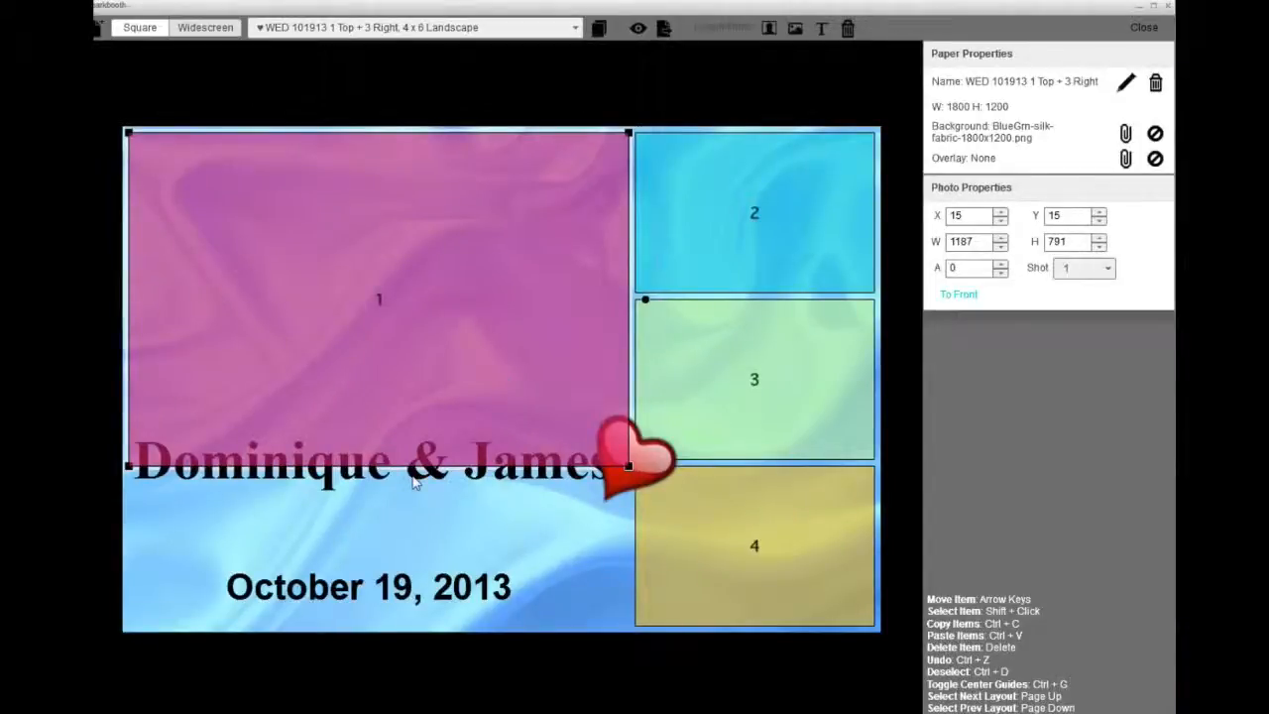
{"action": "left_click", "coordinate": [421, 483]}
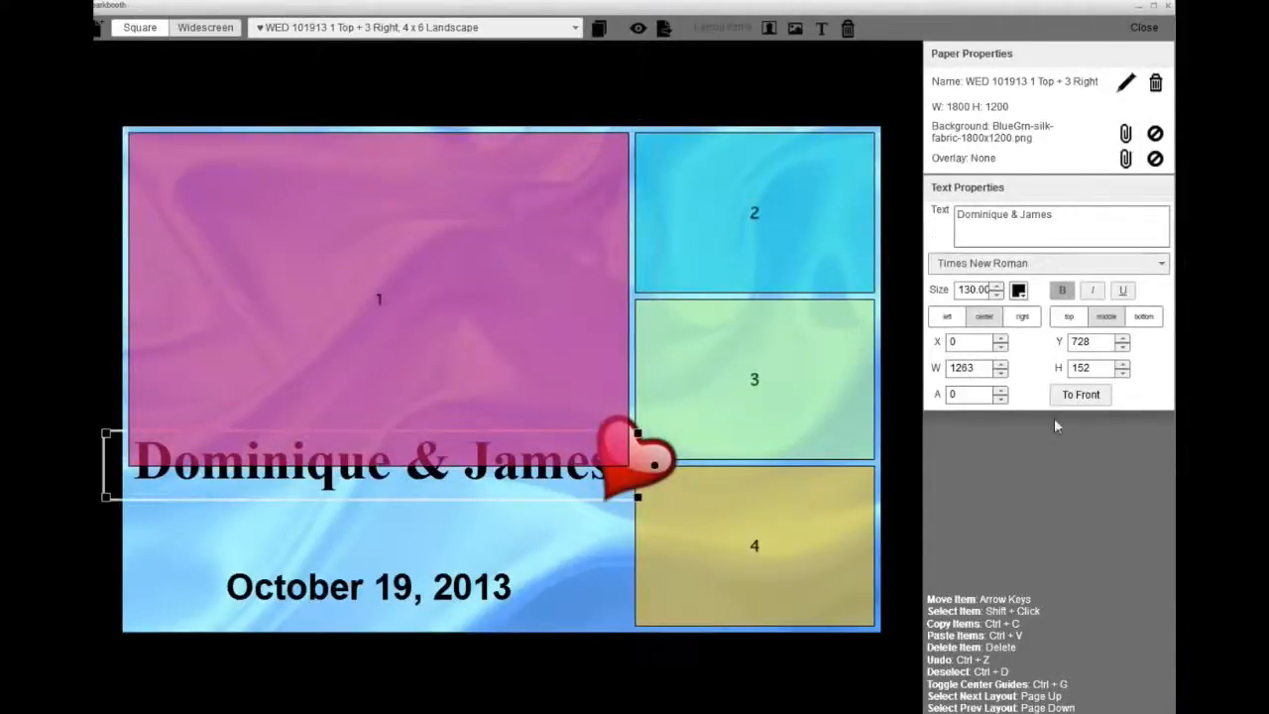
{"action": "left_click", "coordinate": [1081, 394]}
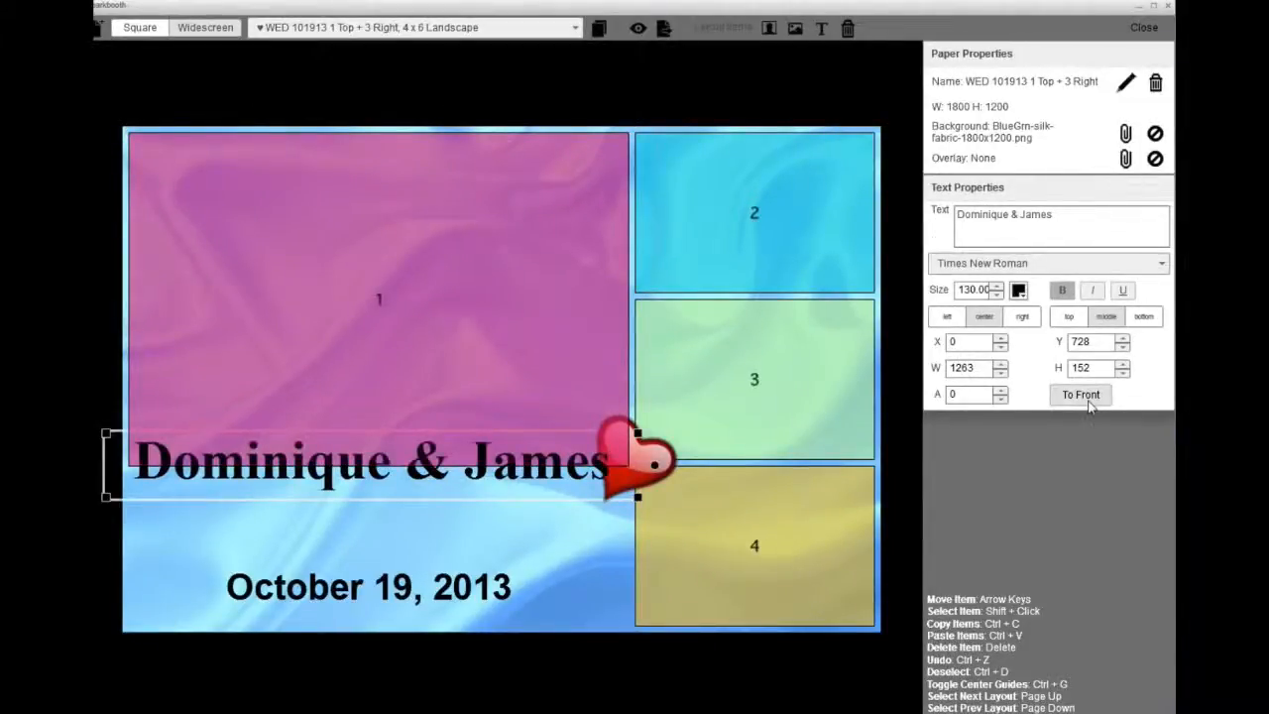
{"action": "left_click", "coordinate": [640, 472]}
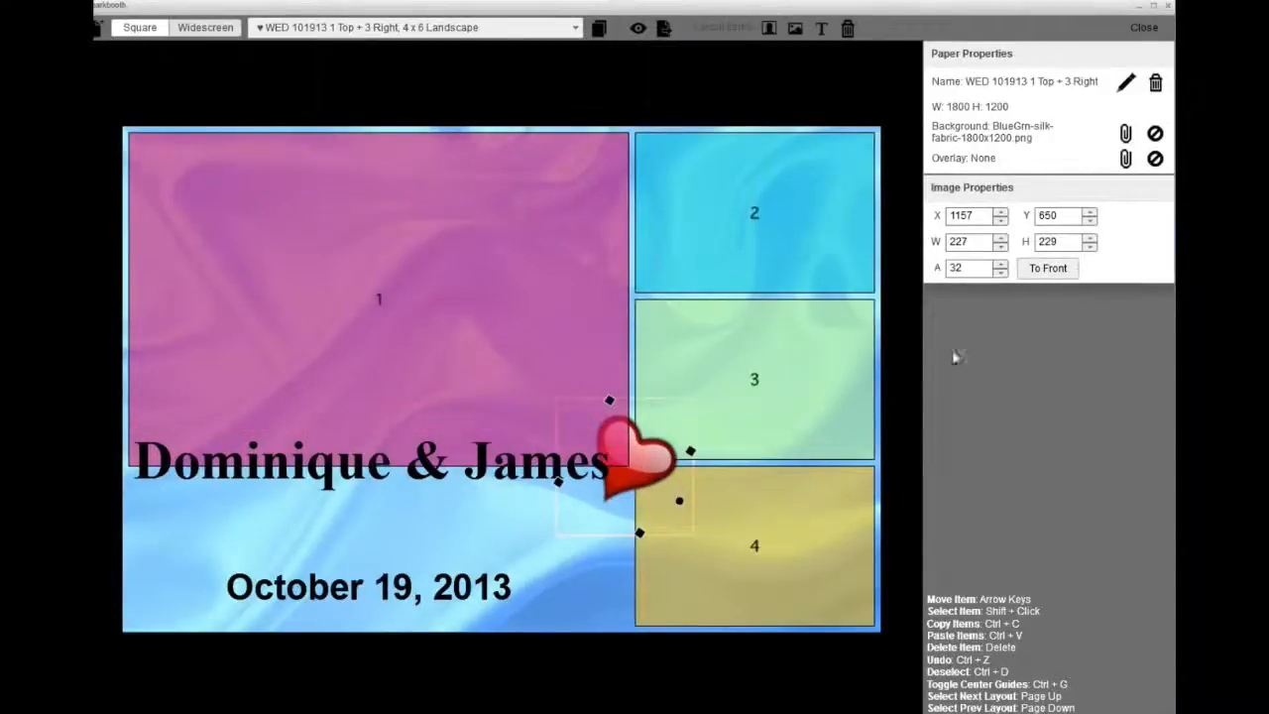
{"action": "left_click", "coordinate": [1058, 276]}
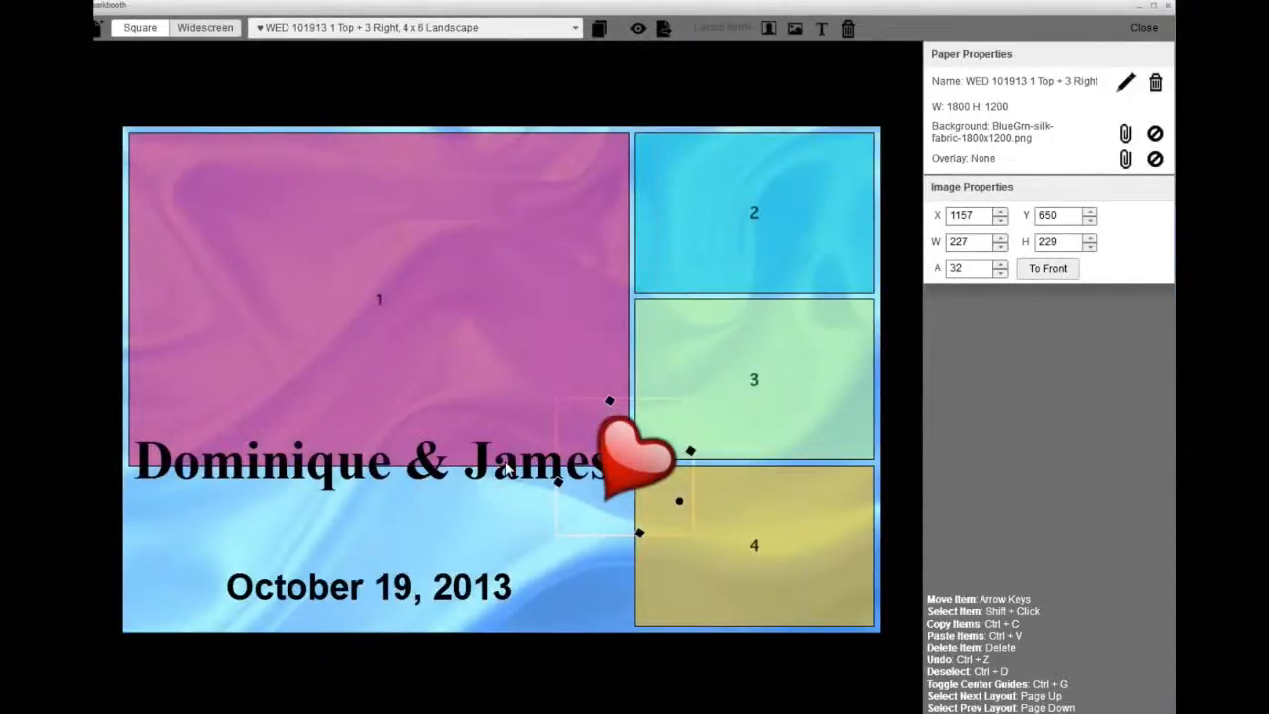
Step: Move the couple's names down to about Y 872 below photo 1 and the heart to about X 1186, Y 609
{"action": "left_click_drag", "start_coordinate": [506, 468], "coordinate": [516, 530]}
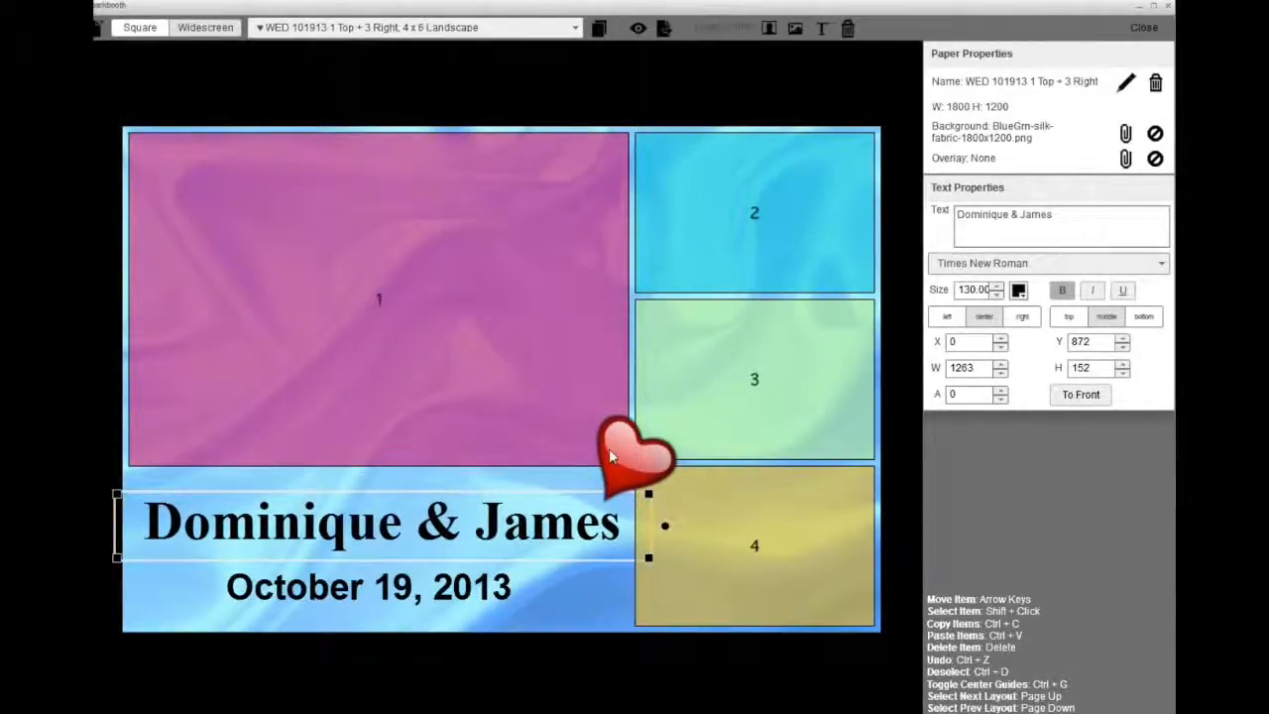
{"action": "mouse_move", "coordinate": [609, 448]}
{"action": "left_mouse_down"}
{"action": "mouse_move", "coordinate": [474, 305]}
{"action": "mouse_move", "coordinate": [346, 258]}
{"action": "mouse_move", "coordinate": [557, 269]}
{"action": "mouse_move", "coordinate": [624, 440]}
{"action": "left_mouse_up"}
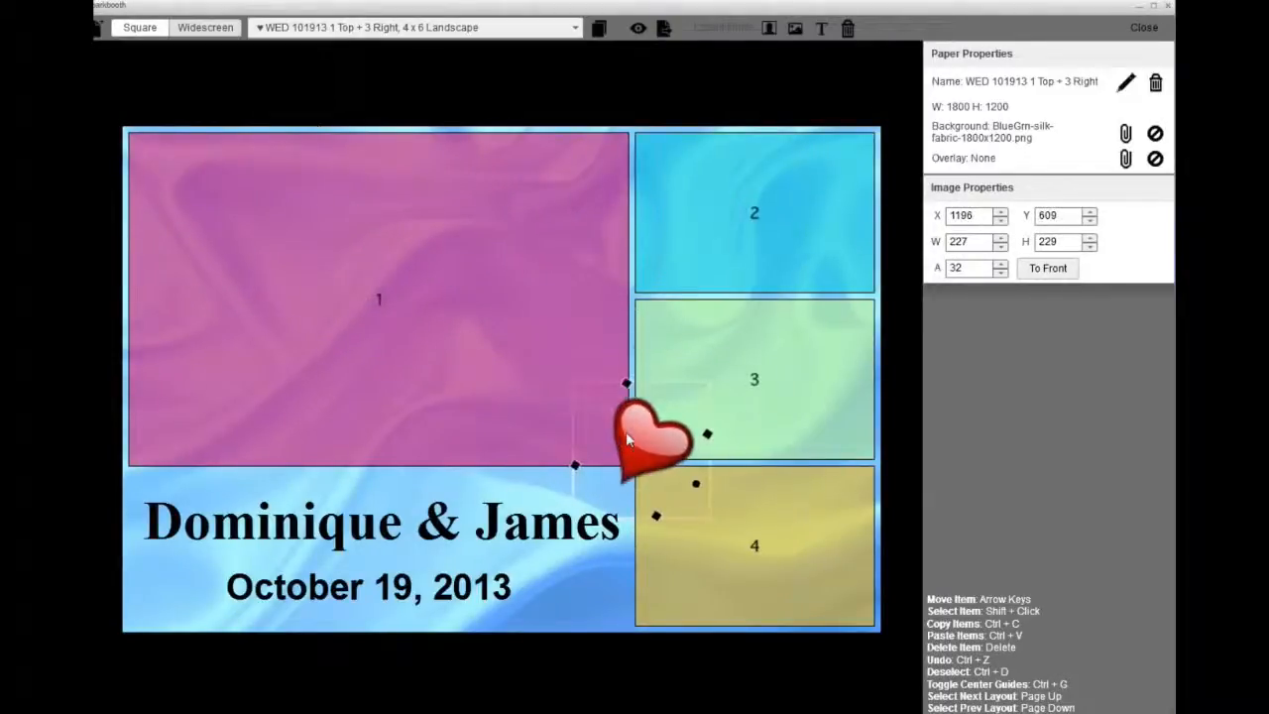
Step: Insert the Blue_morpho_butterfly image from the WEBINAR folder and place it over photo 1 at about X 336, Y 158
{"action": "left_click", "coordinate": [796, 32]}
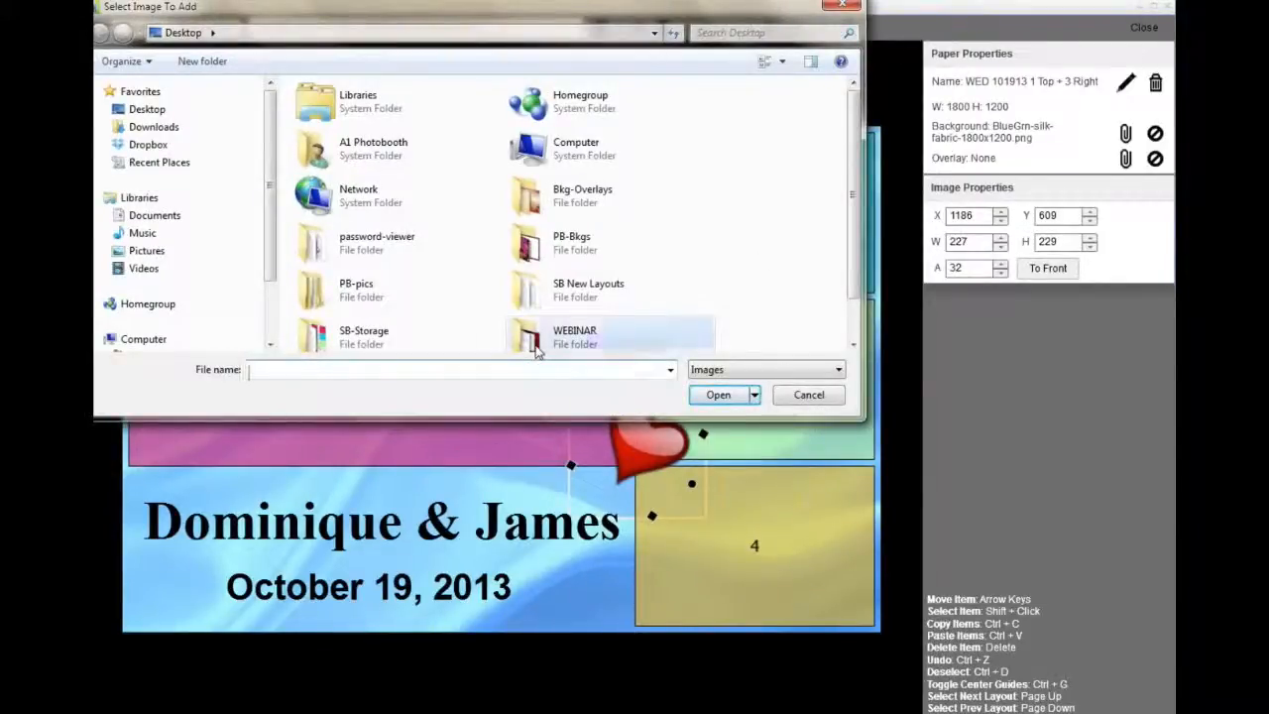
{"action": "left_click", "coordinate": [536, 342]}
{"action": "double_click", "coordinate": [535, 349]}
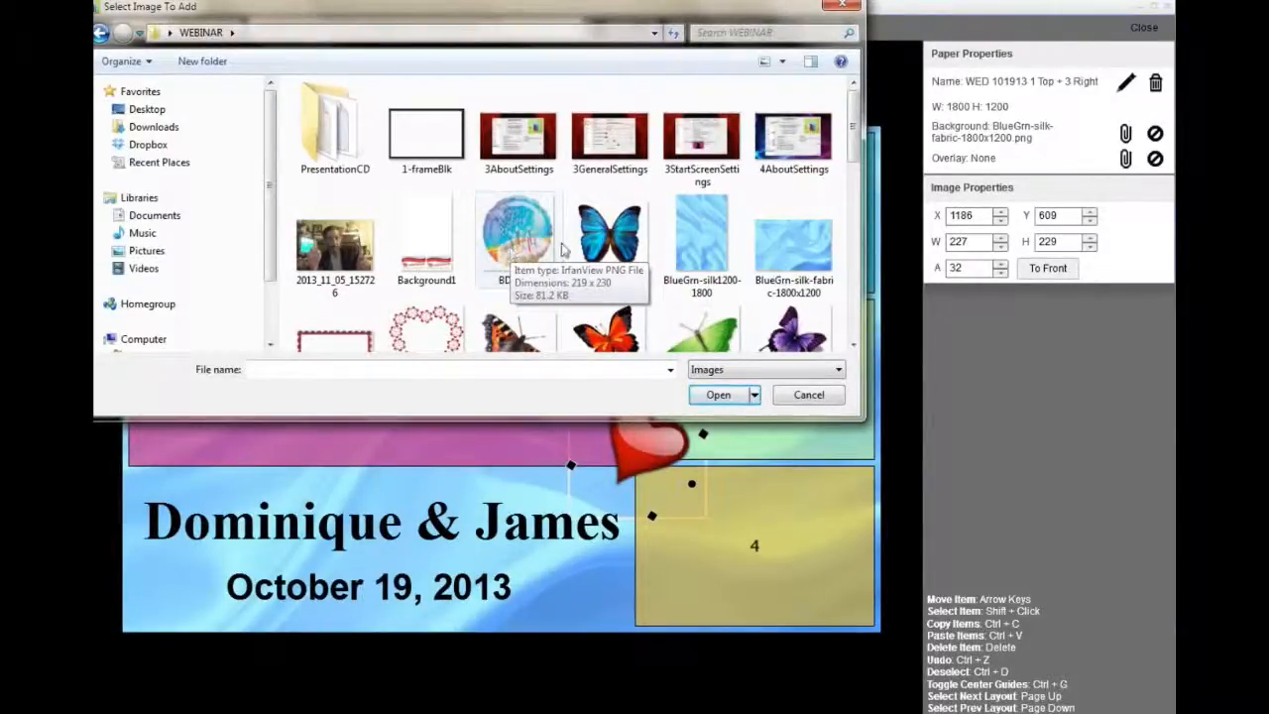
{"action": "left_click", "coordinate": [599, 248]}
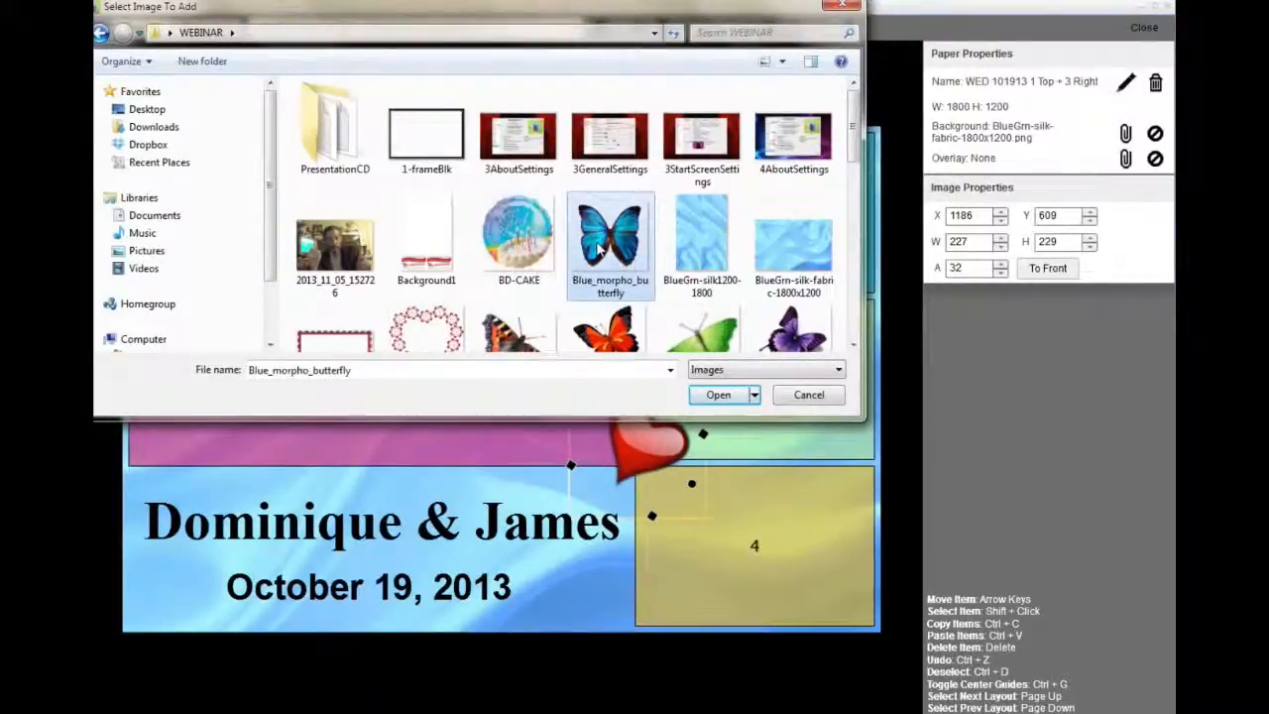
{"action": "double_click", "coordinate": [599, 248]}
{"action": "left_click_drag", "start_coordinate": [211, 220], "coordinate": [348, 292]}
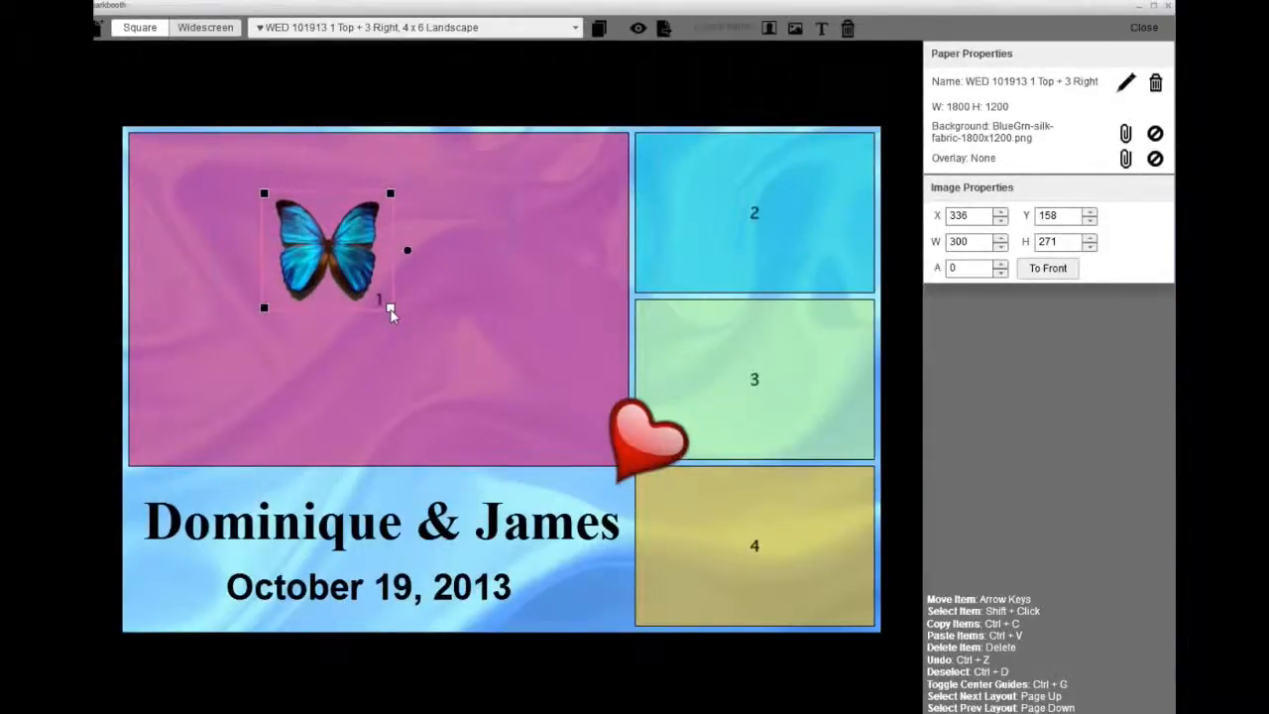
Step: Resize the butterfly to about 286 × 258, rotate it about 23° and place it across the borders between photos 1, 2 and 3
{"action": "left_click_drag", "start_coordinate": [403, 316], "coordinate": [534, 437]}
{"action": "left_click_drag", "start_coordinate": [459, 355], "coordinate": [688, 335]}
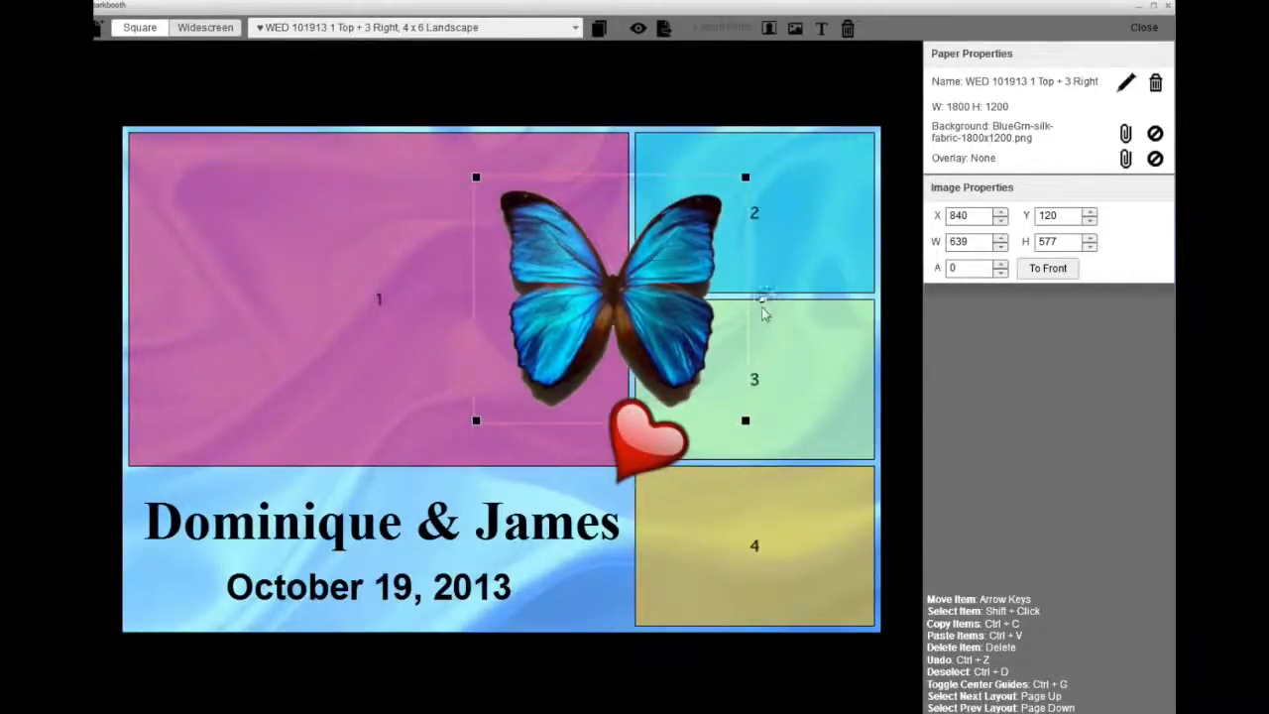
{"action": "left_click_drag", "start_coordinate": [761, 298], "coordinate": [679, 274]}
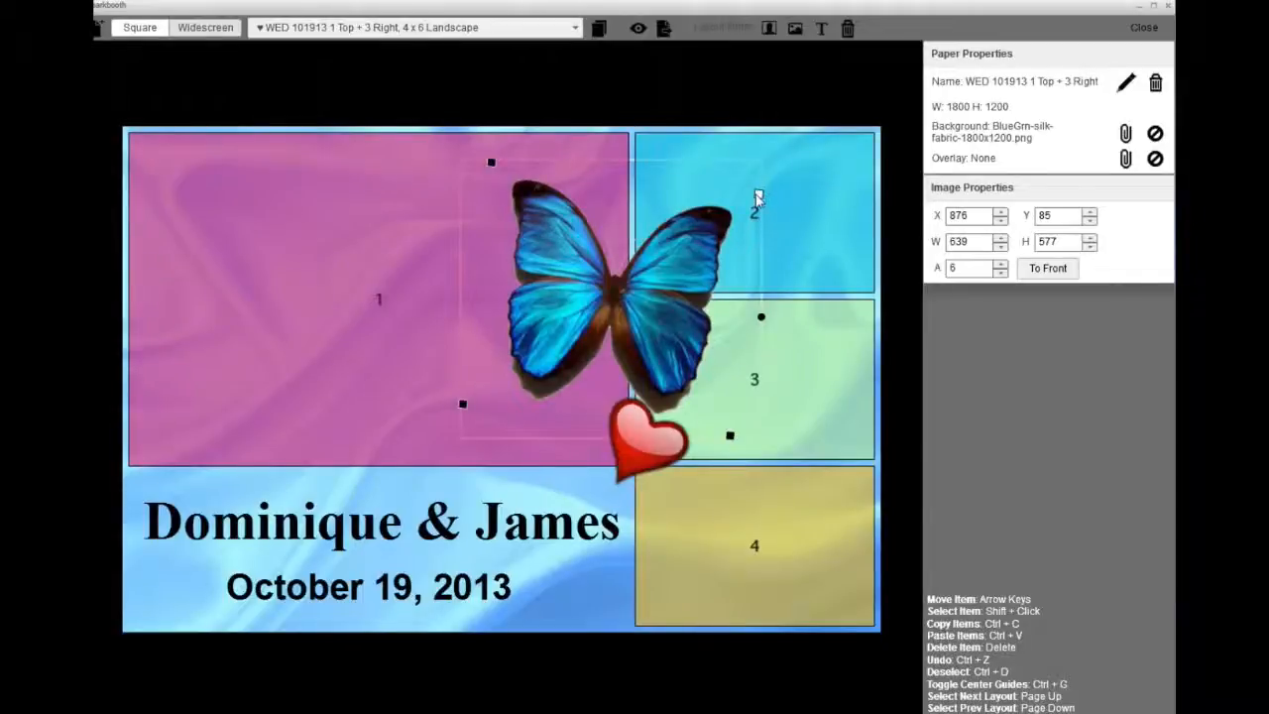
{"action": "left_click_drag", "start_coordinate": [757, 199], "coordinate": [681, 288]}
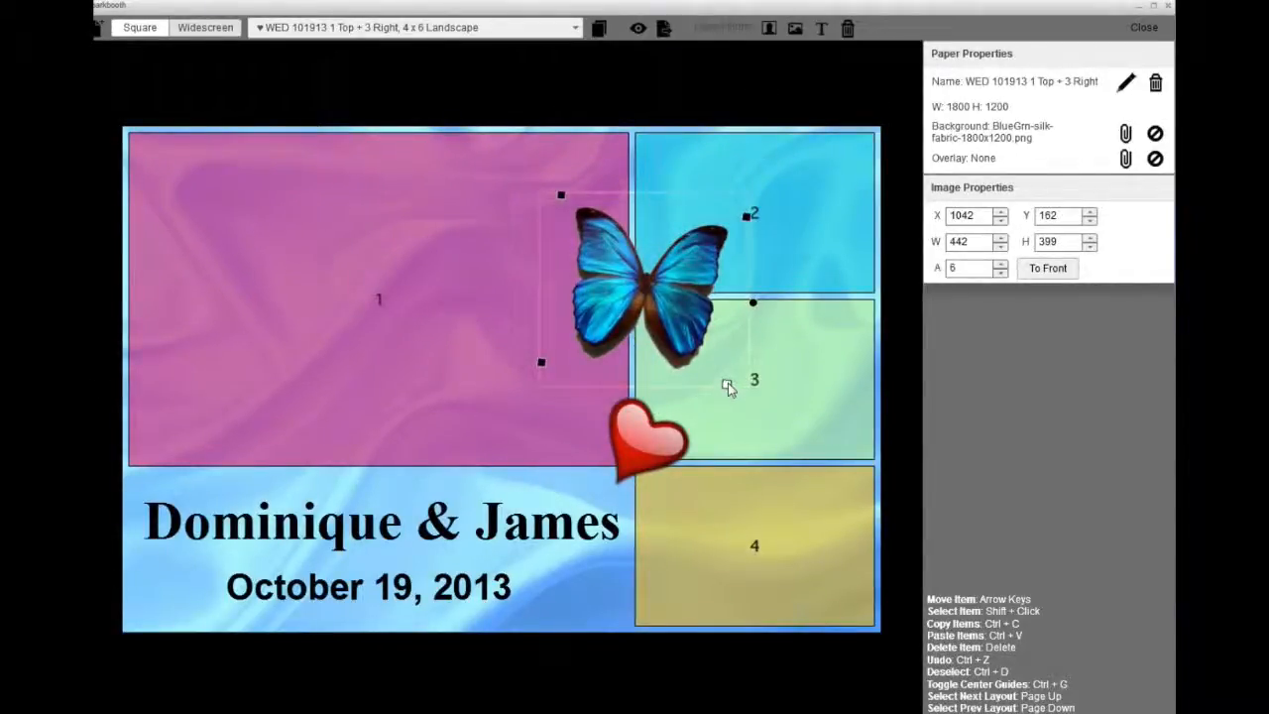
{"action": "left_click_drag", "start_coordinate": [727, 386], "coordinate": [668, 329]}
{"action": "left_click_drag", "start_coordinate": [715, 238], "coordinate": [696, 252]}
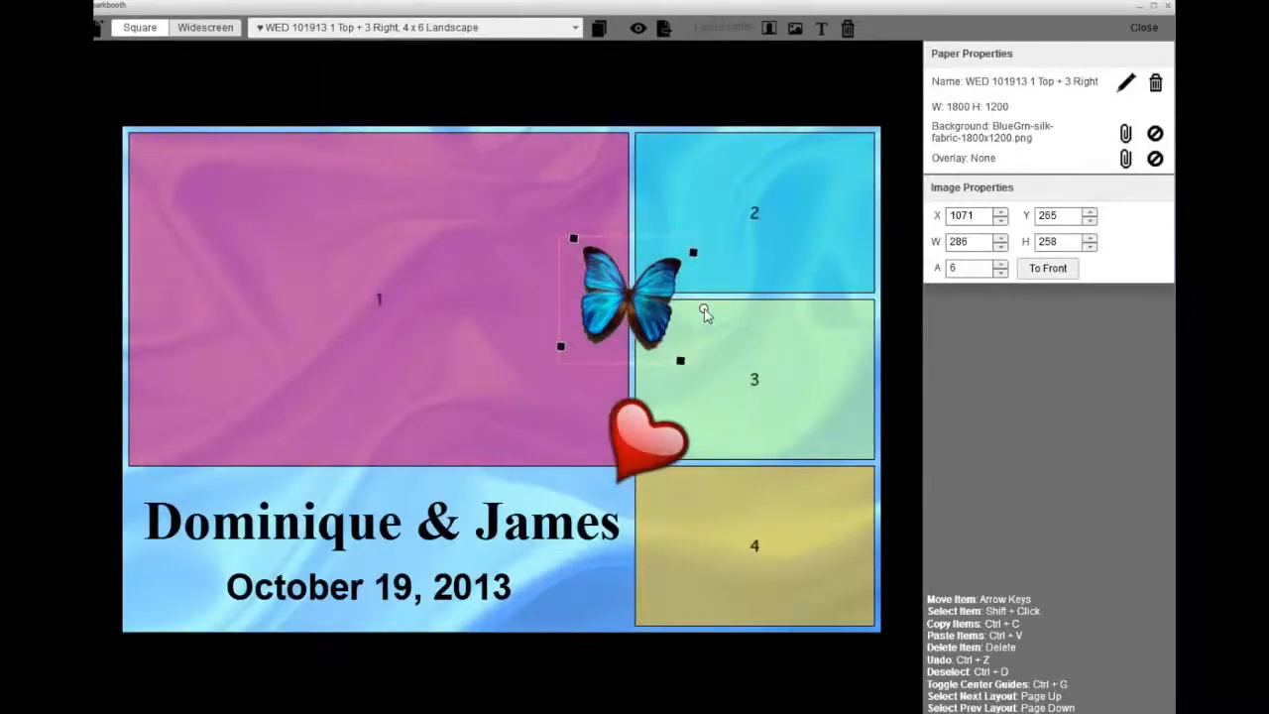
{"action": "left_click_drag", "start_coordinate": [702, 313], "coordinate": [699, 334]}
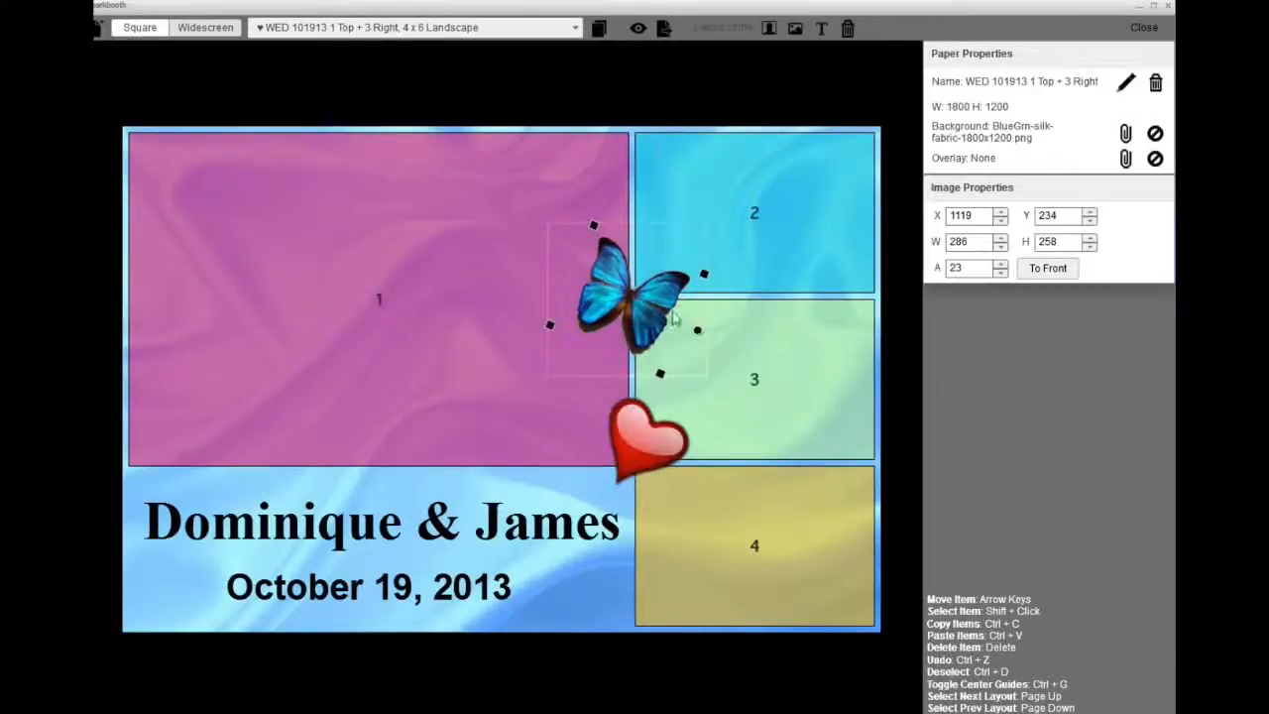
Step: Preview the layout with the butterfly, clear the selection and close the layout editor
{"action": "left_click", "coordinate": [636, 29]}
{"action": "left_click", "coordinate": [524, 361]}
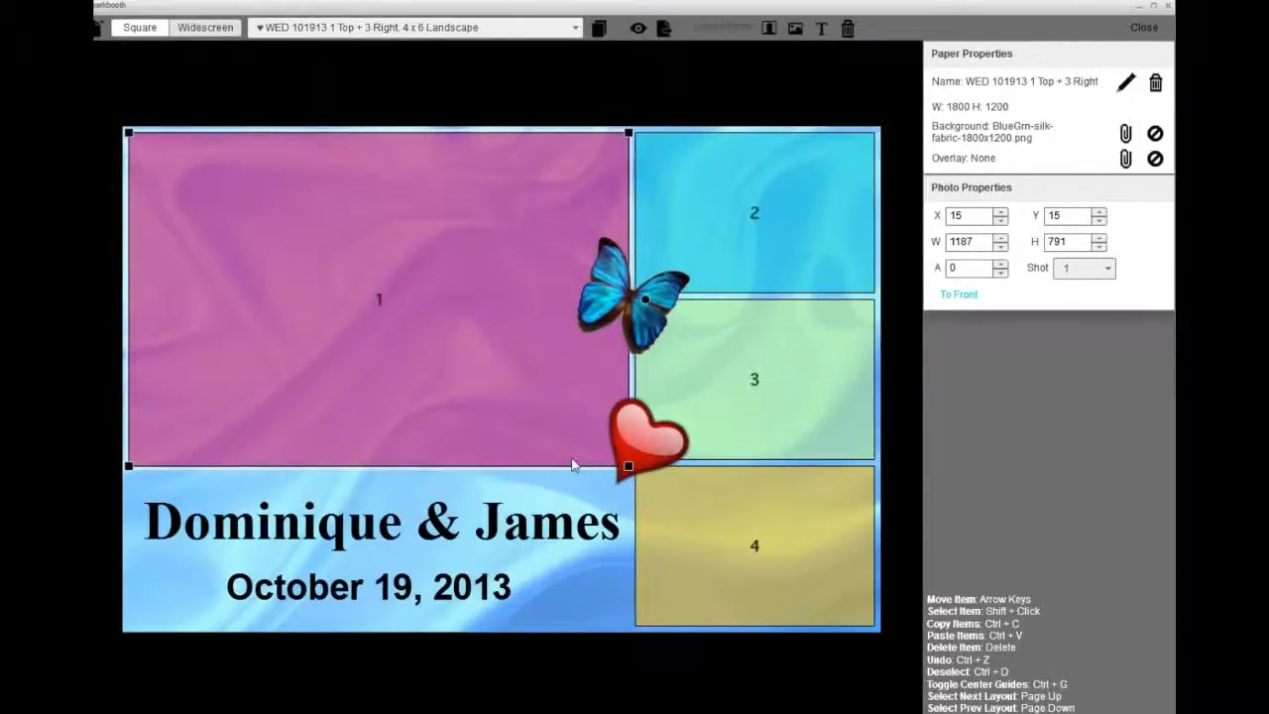
{"action": "left_click", "coordinate": [581, 579]}
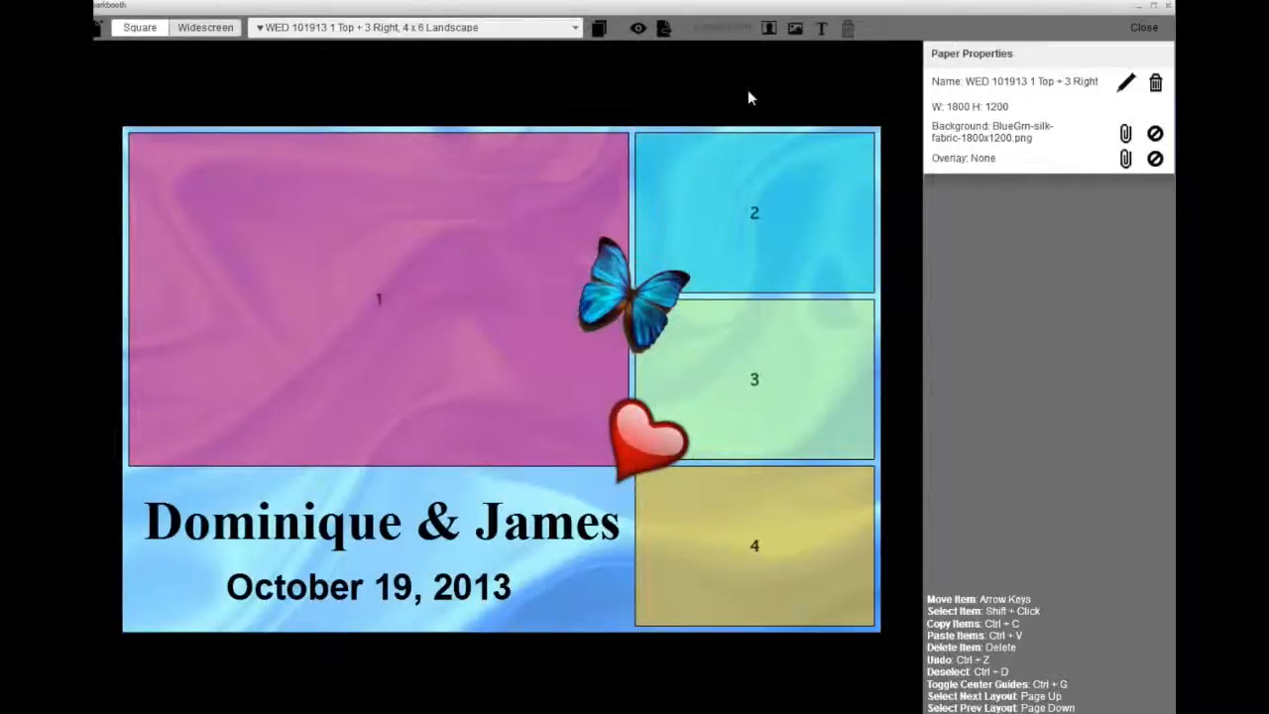
{"action": "left_click", "coordinate": [1142, 30]}
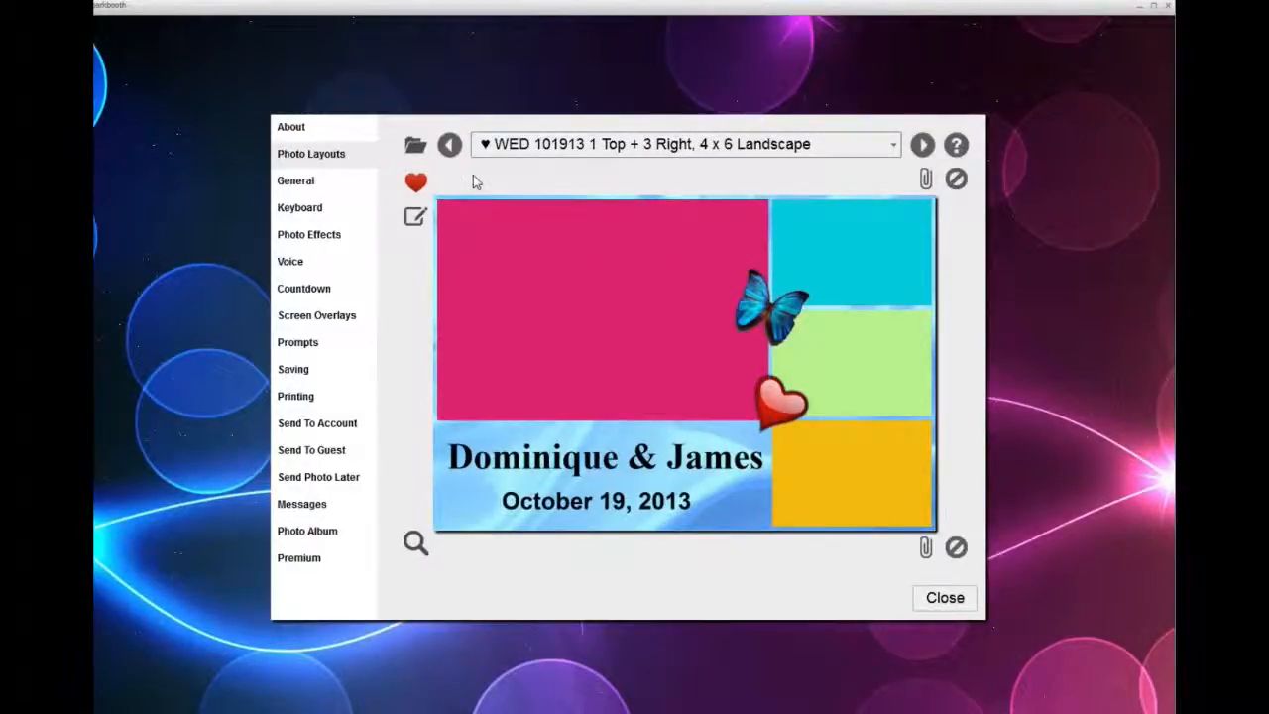
Step: Examine the favorite layouts grouped at the beginning of the layout list, keeping the current wedding layout selected
{"action": "left_click", "coordinate": [893, 147]}
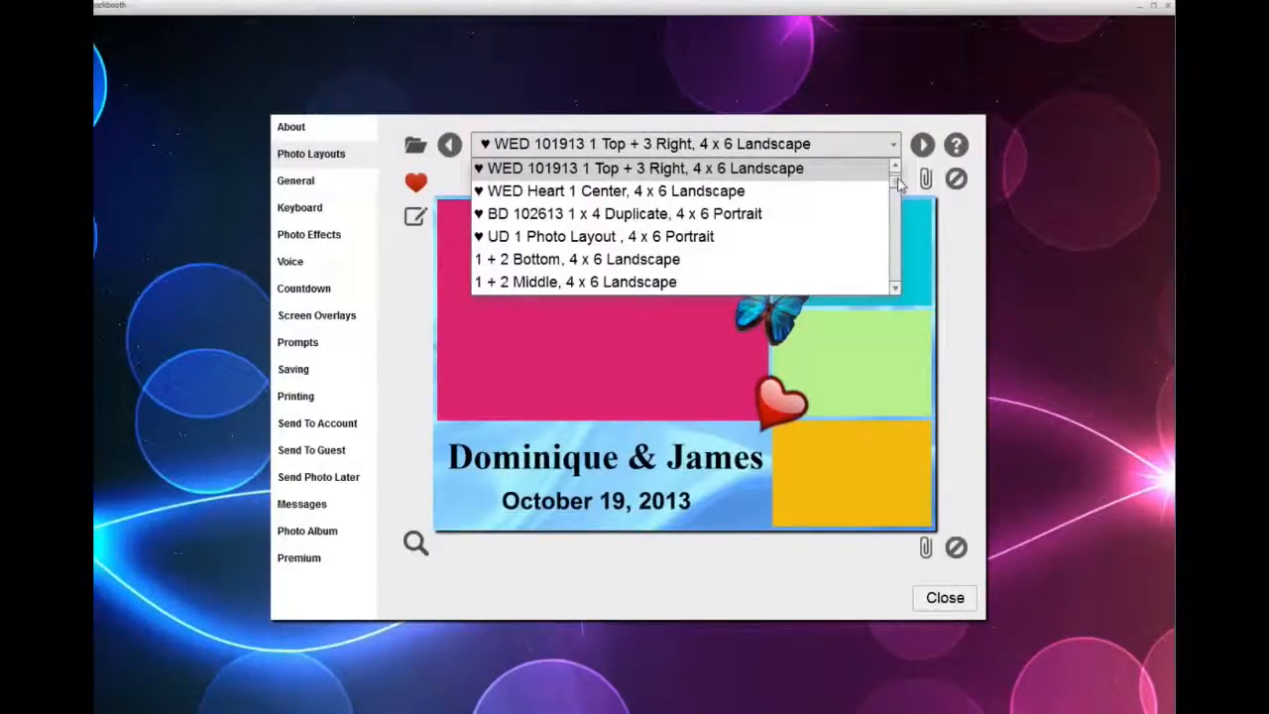
{"action": "scroll", "coordinate": [897, 186], "scroll_direction": "up", "scroll_amount": 1}
{"action": "scroll", "coordinate": [898, 188], "scroll_direction": "down", "scroll_amount": 3}
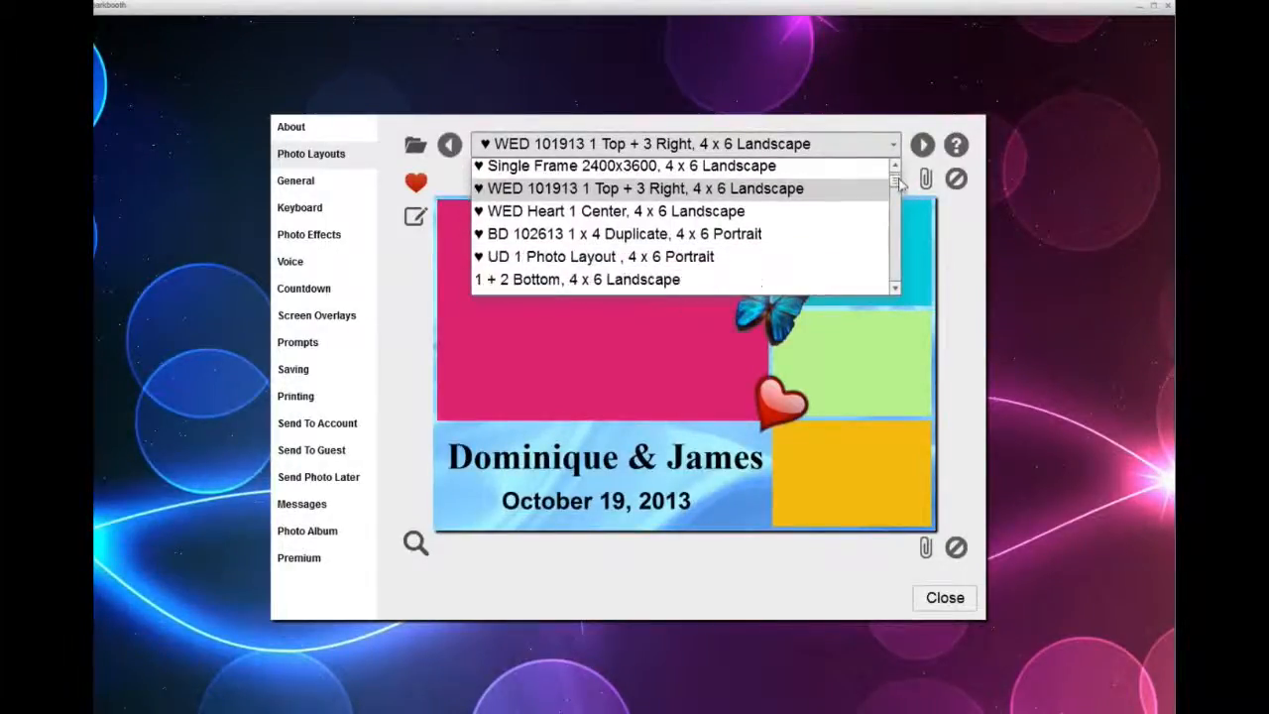
{"action": "scroll", "coordinate": [897, 189], "scroll_direction": "up", "scroll_amount": 5}
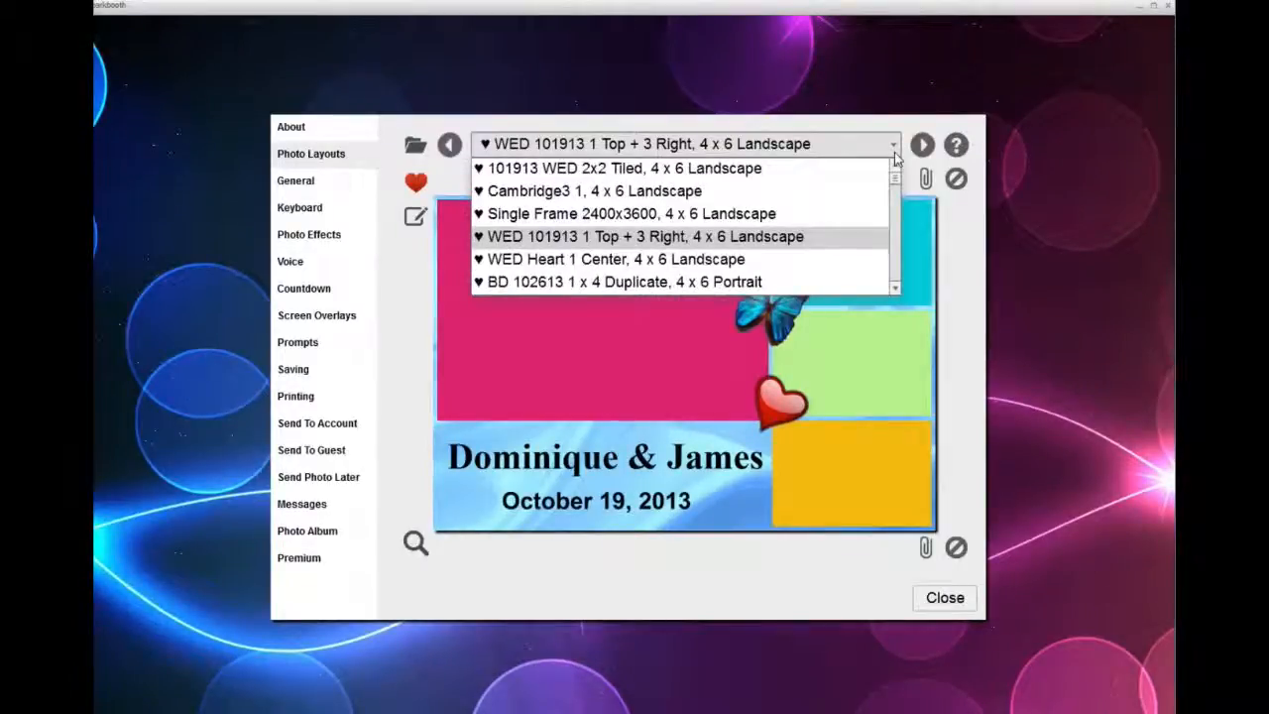
{"action": "left_click", "coordinate": [443, 185]}
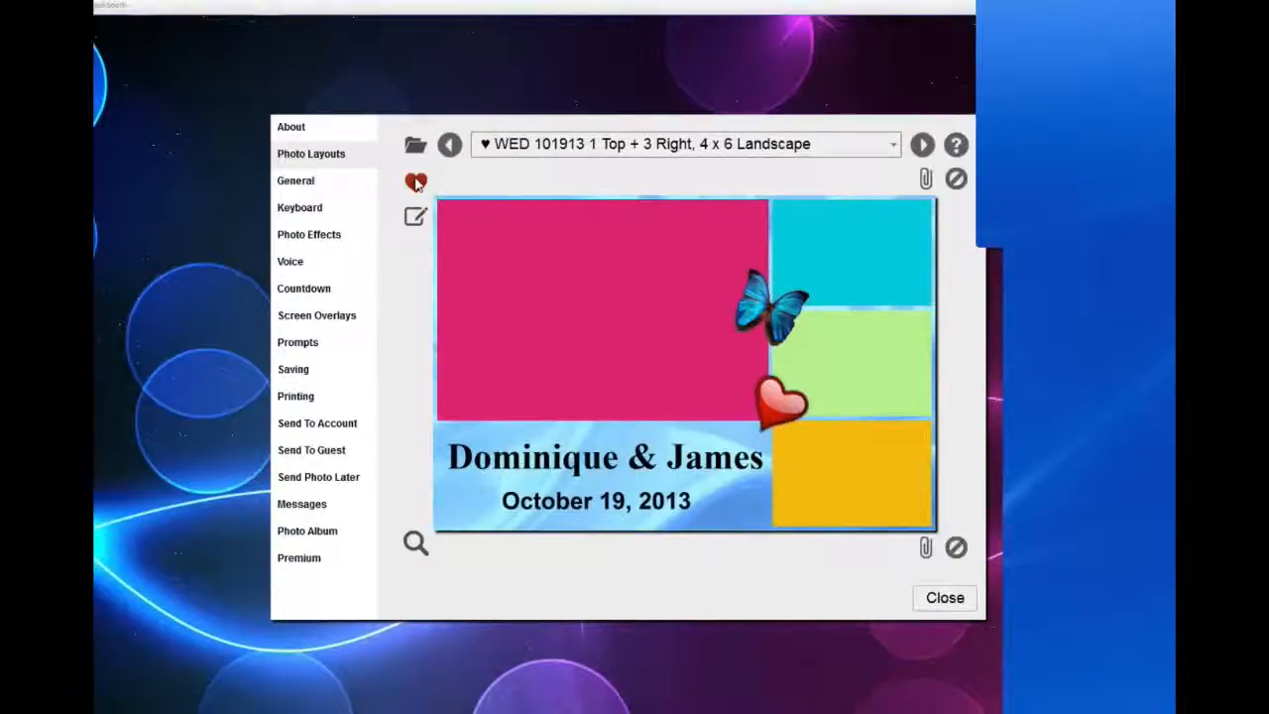
{"action": "left_click", "coordinate": [896, 146]}
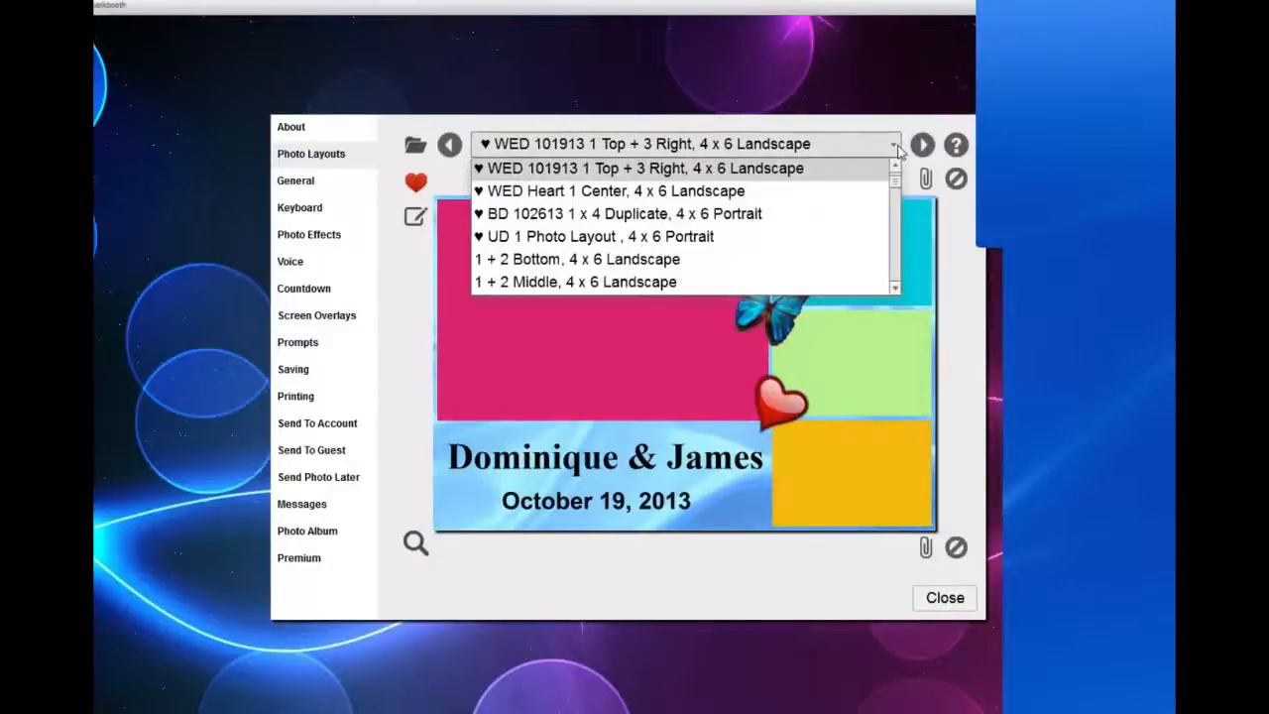
{"action": "scroll", "coordinate": [895, 189], "scroll_direction": "up", "scroll_amount": 1}
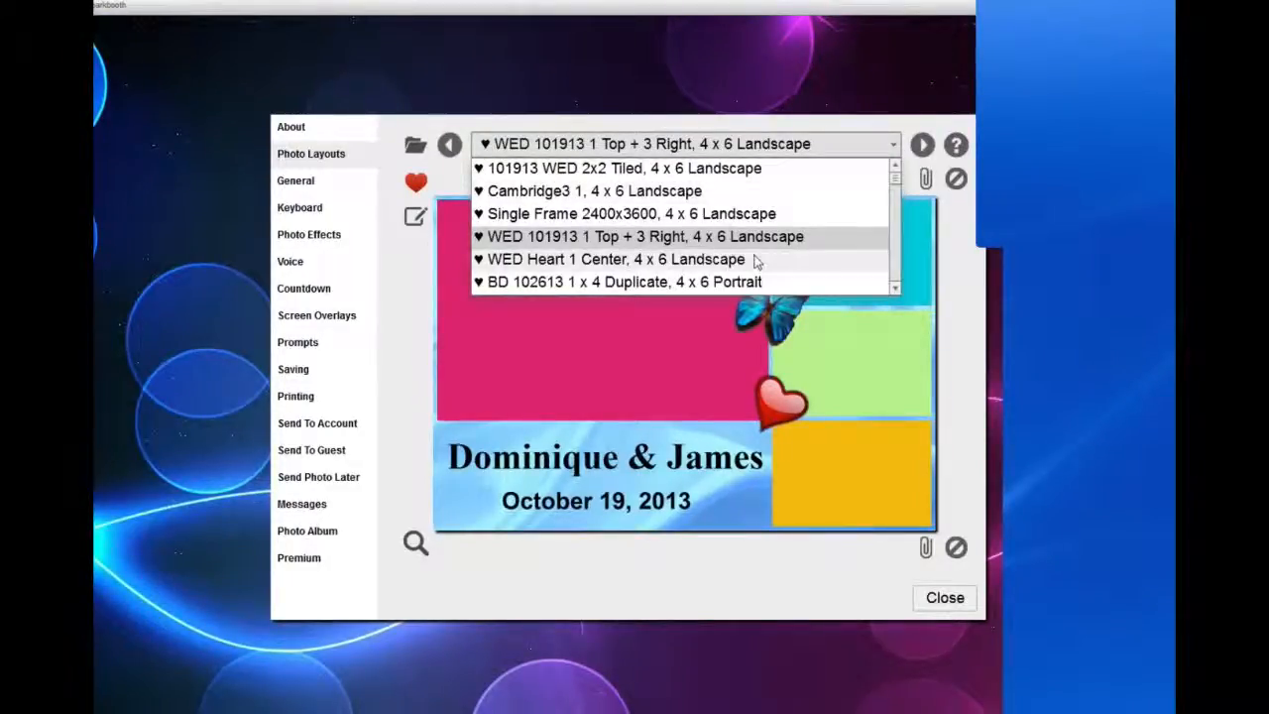
{"action": "left_click", "coordinate": [402, 302]}
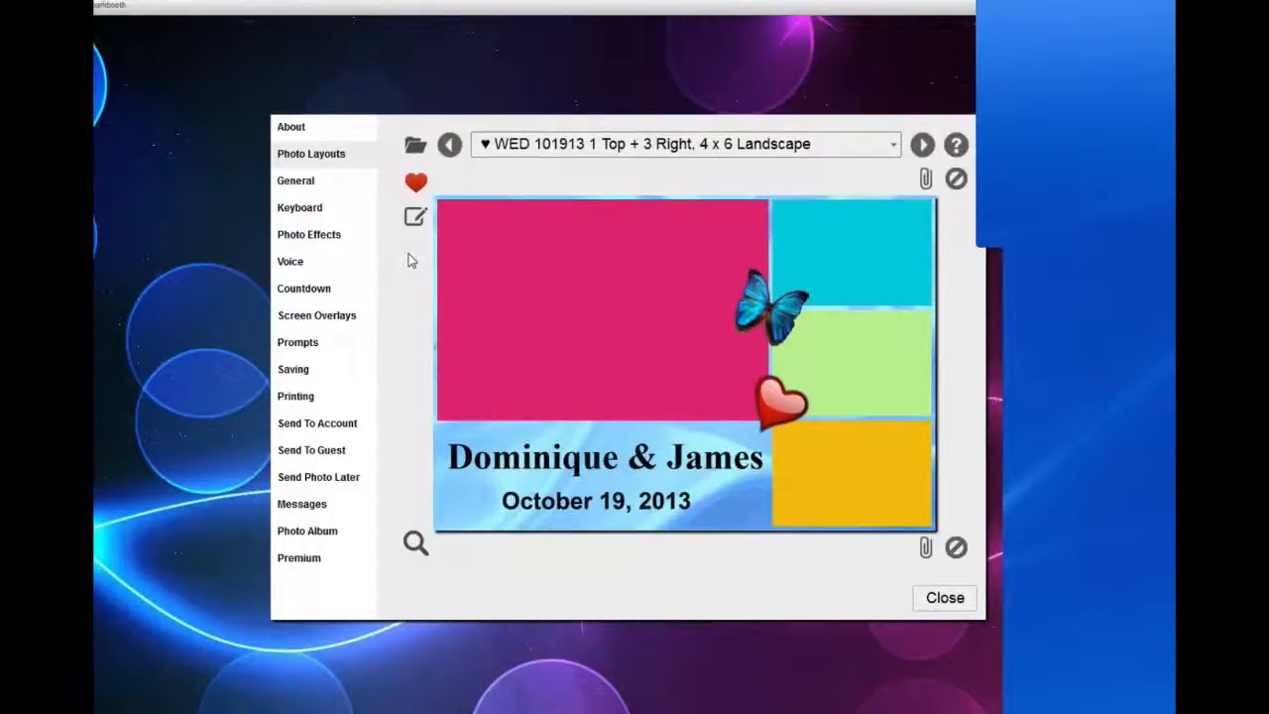
Step: Remove the favorite mark from the WED 101913 1 Top + 3 Right layout and mark it as a favorite again
{"action": "left_click", "coordinate": [415, 181]}
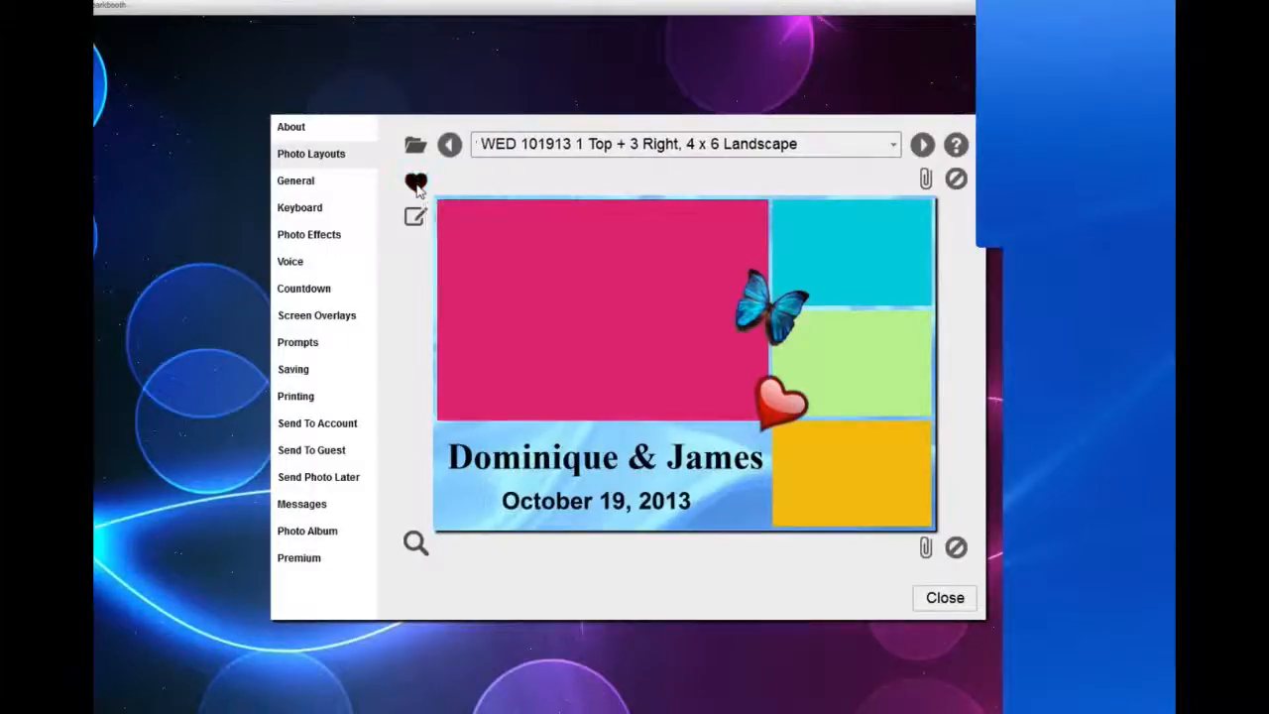
{"action": "left_click", "coordinate": [415, 182]}
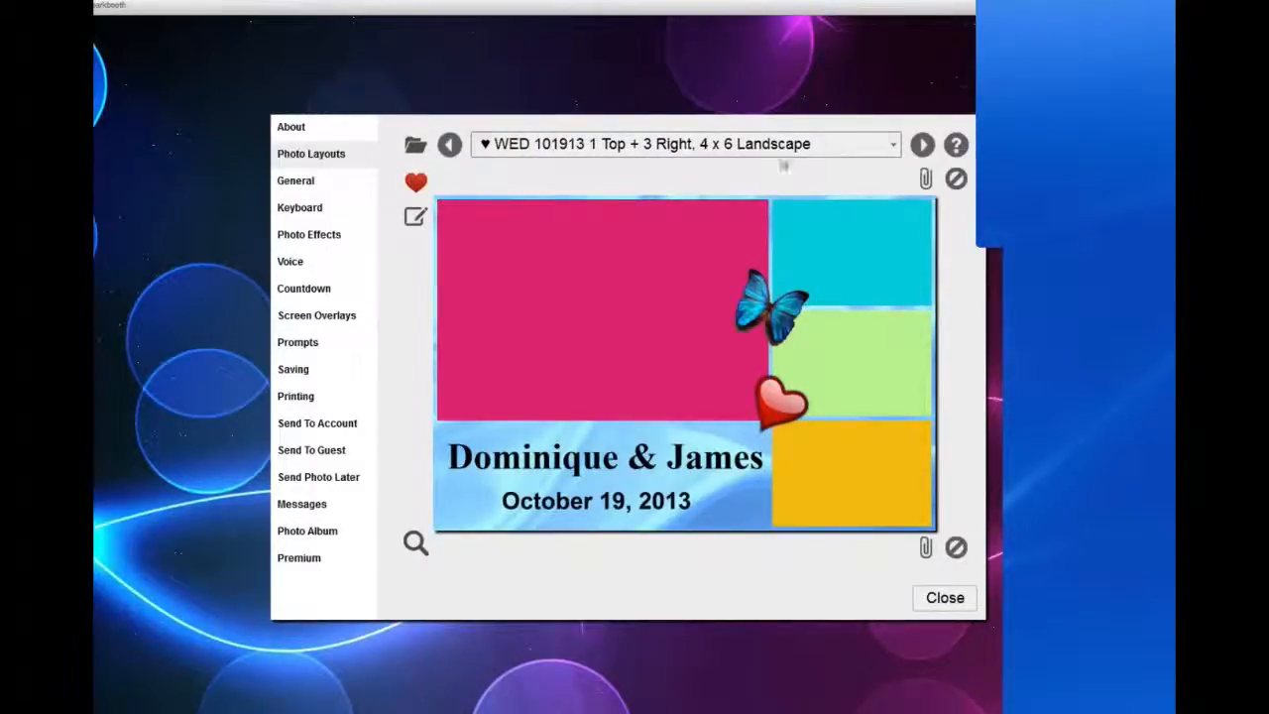
Step: Select the Cambridge3 1, 4 x 6 Landscape layout and switch its favorite mark off and on again
{"action": "left_click", "coordinate": [895, 149]}
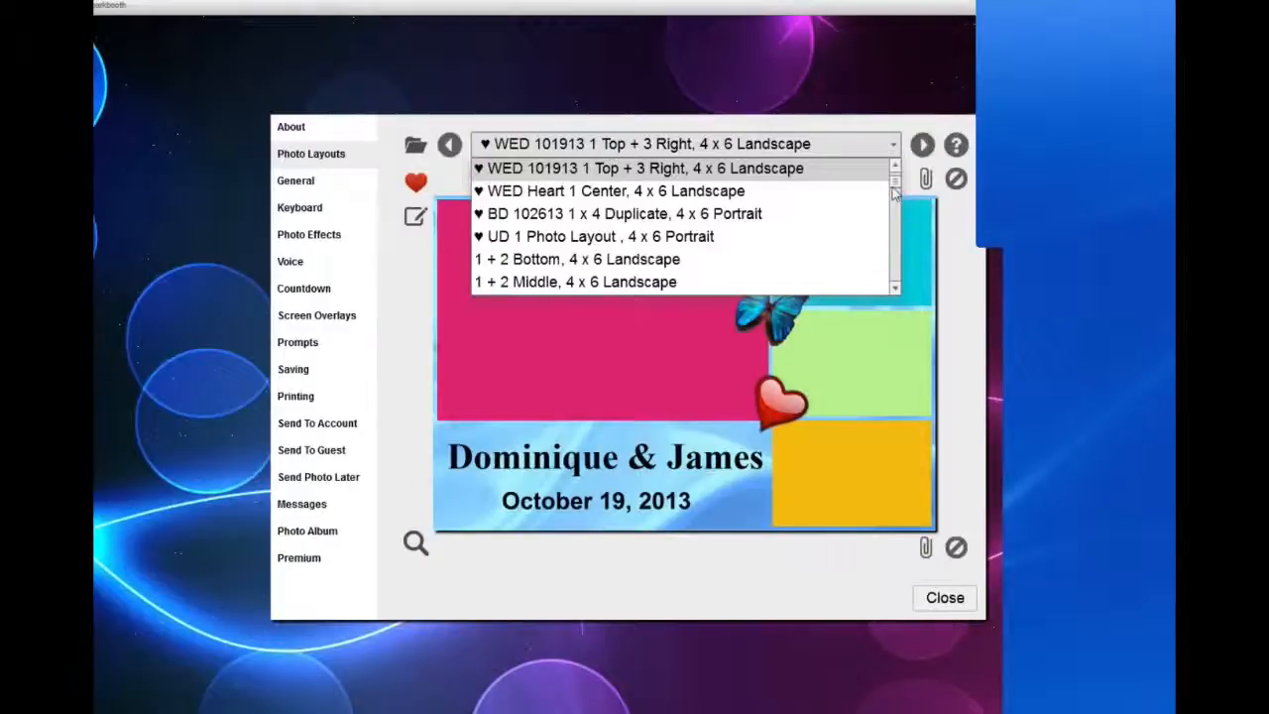
{"action": "scroll", "coordinate": [895, 178], "scroll_direction": "up", "scroll_amount": 1}
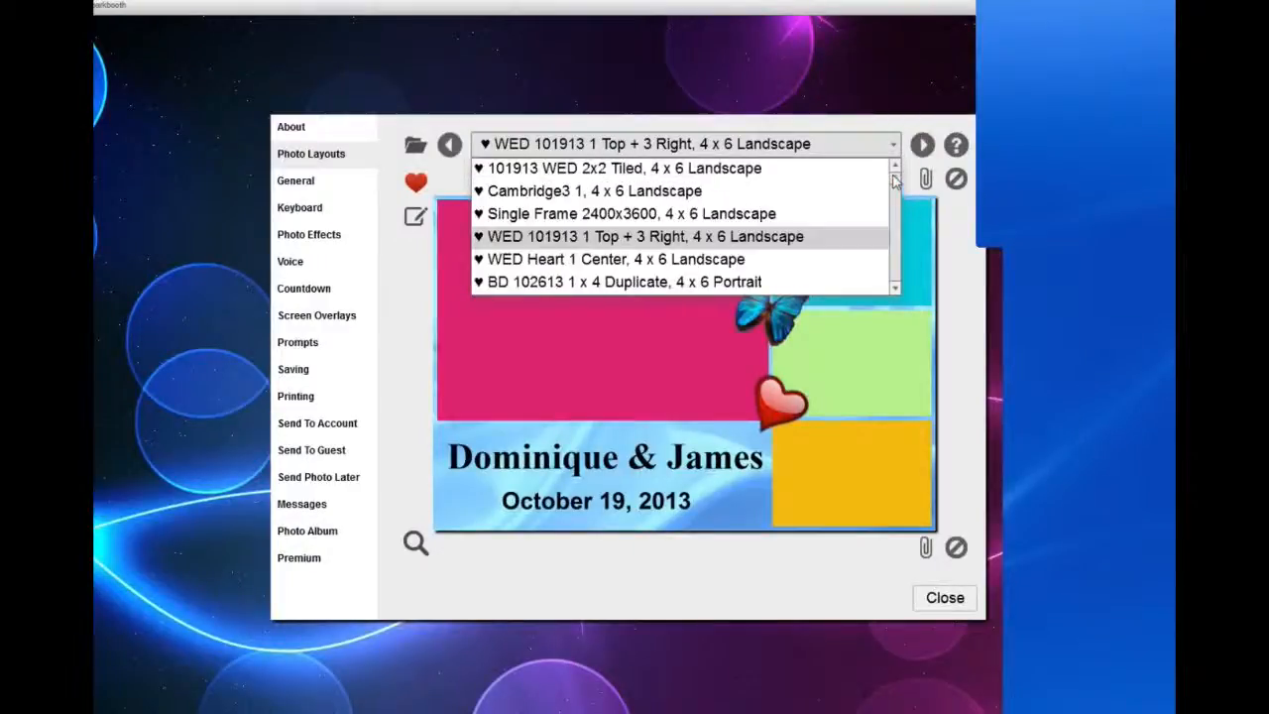
{"action": "left_click", "coordinate": [513, 196]}
{"action": "left_click", "coordinate": [416, 183]}
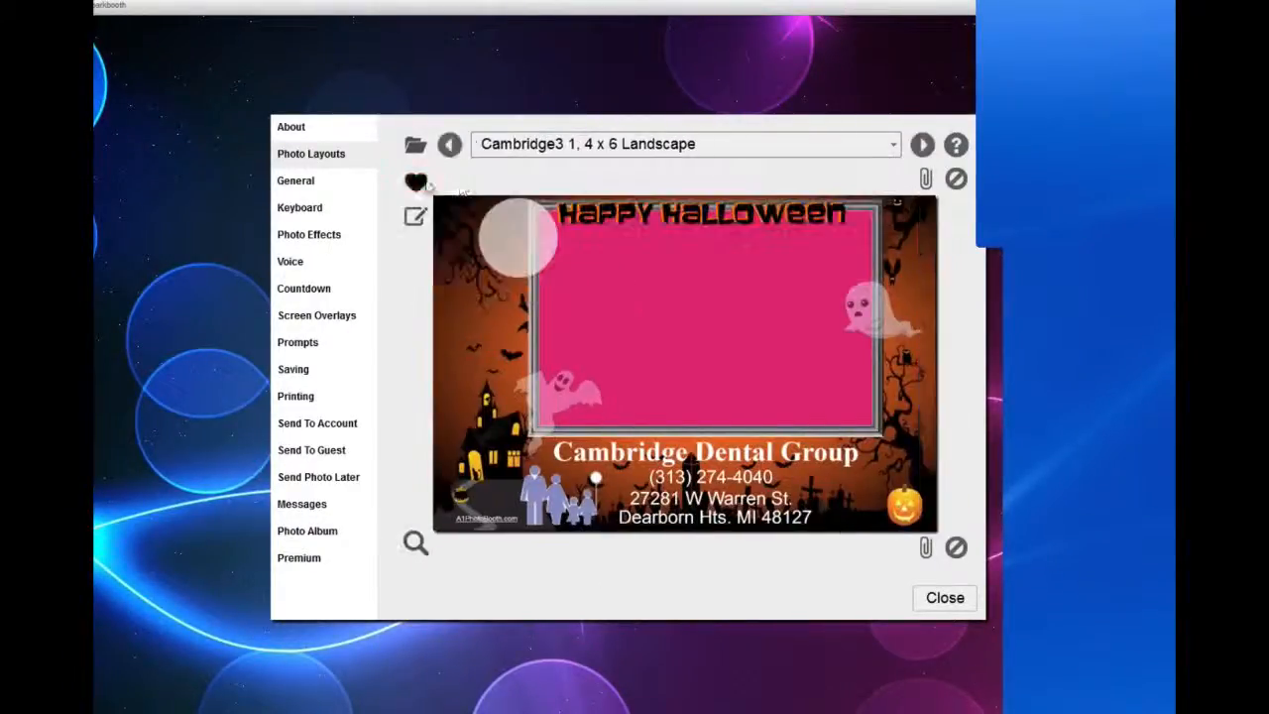
{"action": "left_click", "coordinate": [415, 184]}
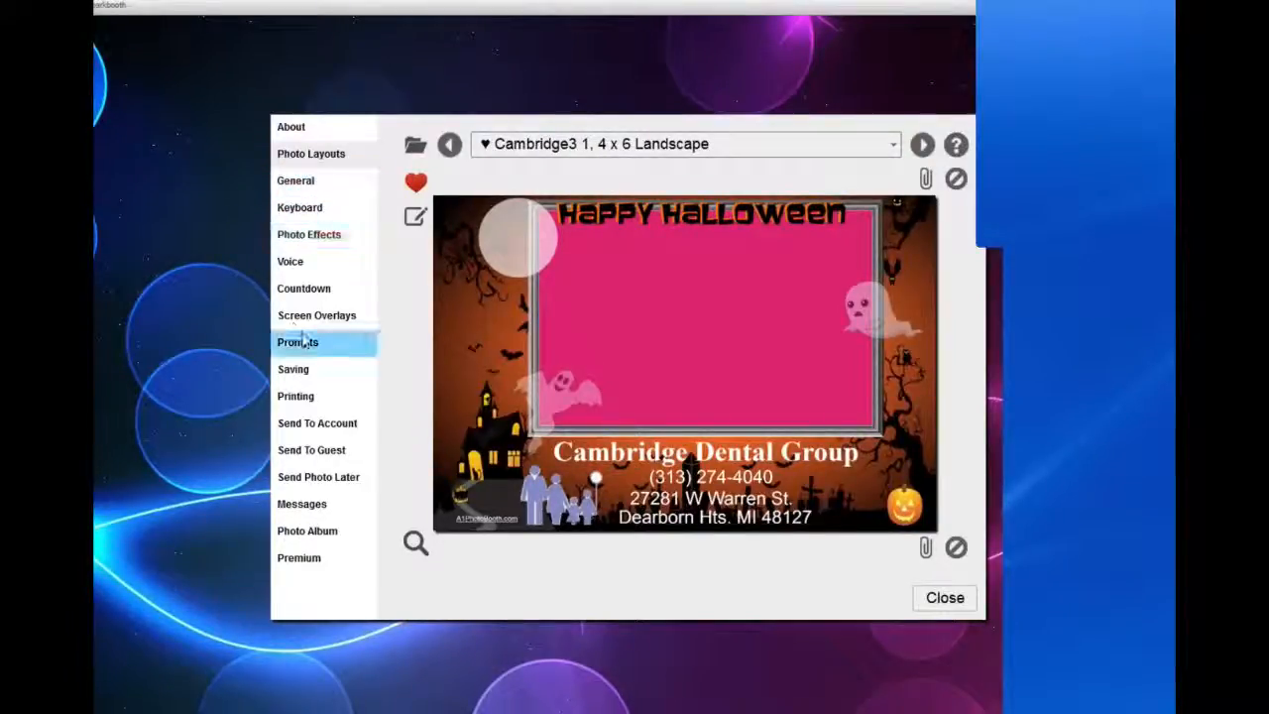
Step: View a full-size sample of the Cambridge3 1 layout and close the image viewer
{"action": "left_click", "coordinate": [415, 543]}
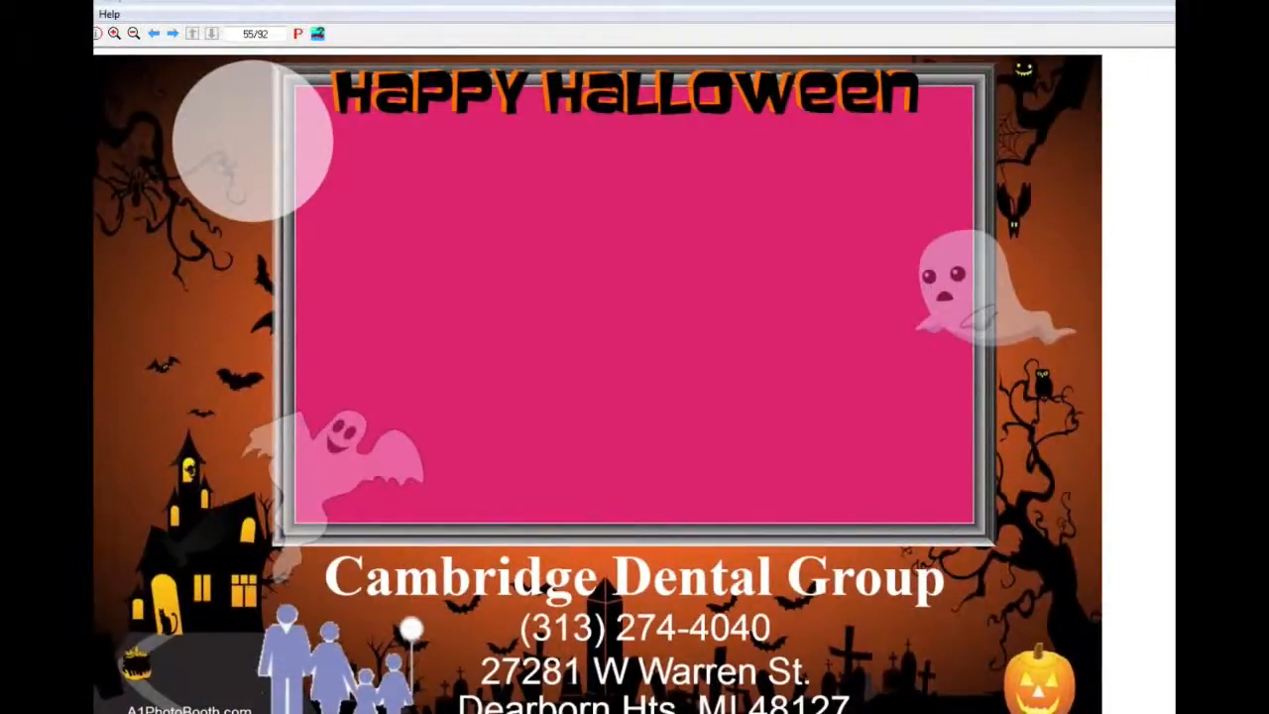
{"action": "left_click", "coordinate": [1162, 2]}
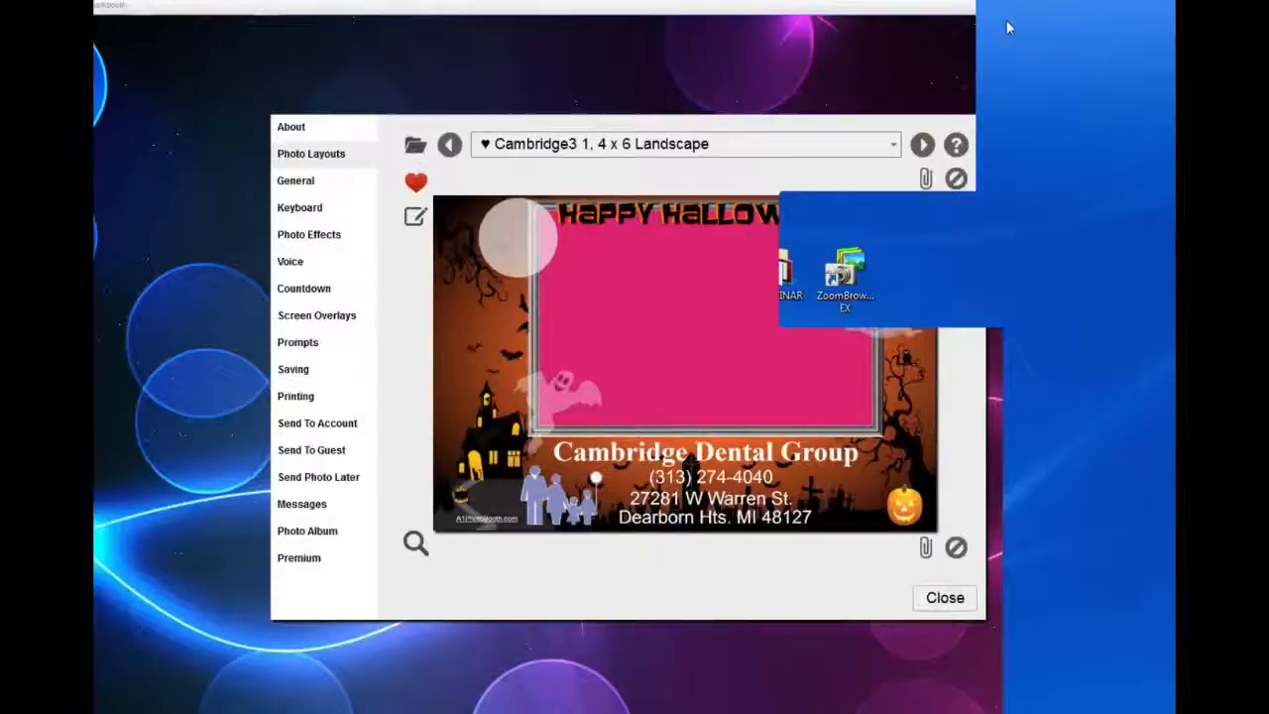
Step: Review the General settings and the Keyboard settings with their shortcuts and application lock options
{"action": "left_click", "coordinate": [341, 191]}
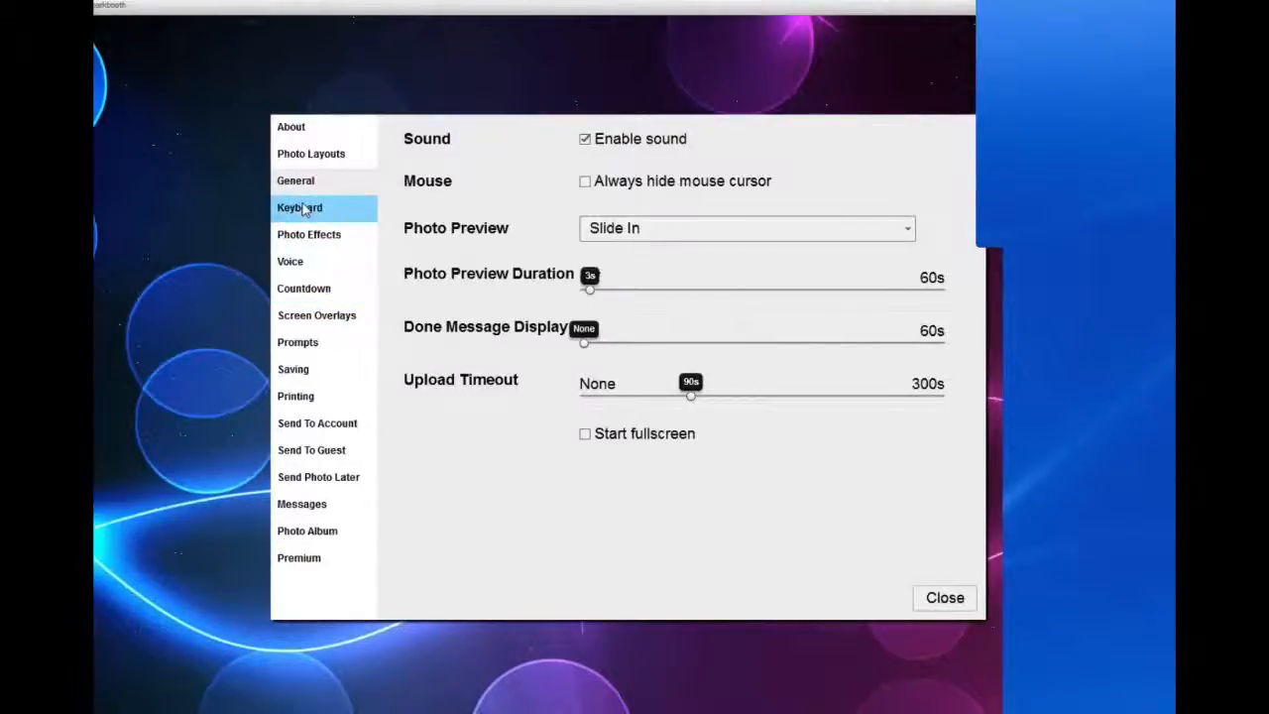
{"action": "left_click", "coordinate": [303, 209]}
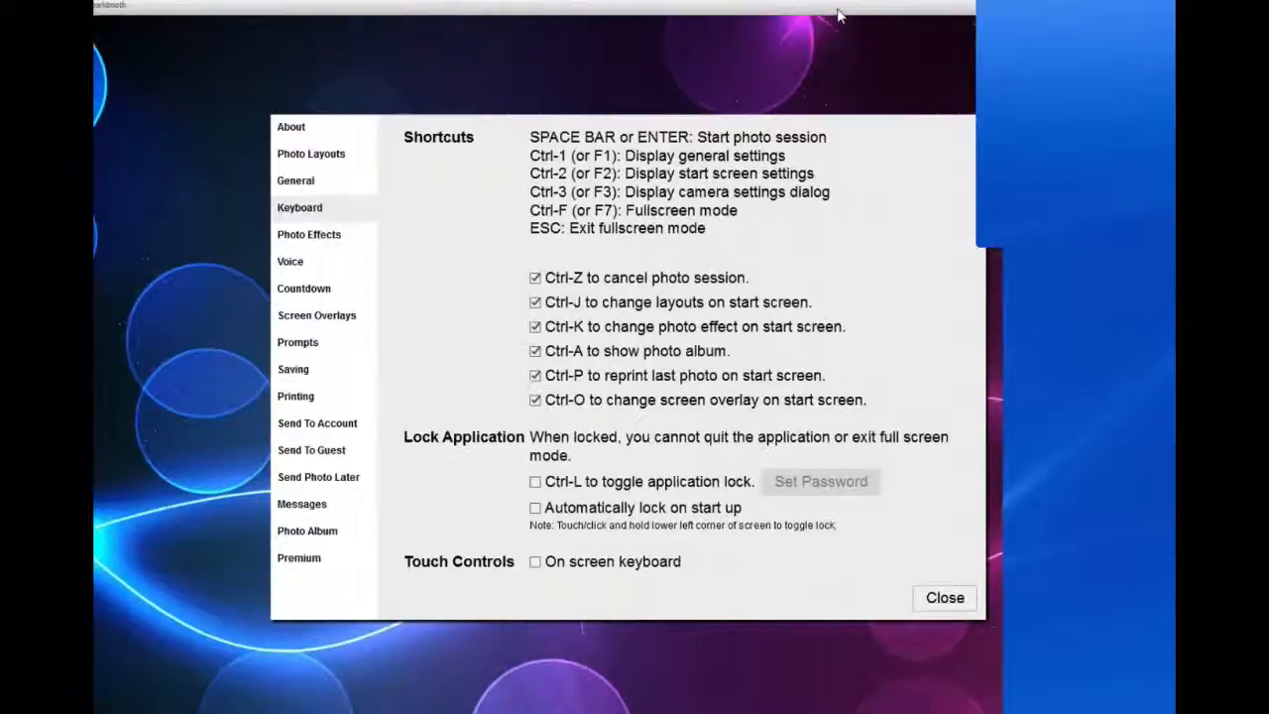
{"action": "mouse_move", "coordinate": [849, 15]}
{"action": "left_mouse_down"}
{"action": "mouse_move", "coordinate": [736, 12]}
{"action": "mouse_move", "coordinate": [831, 12]}
{"action": "left_mouse_up"}
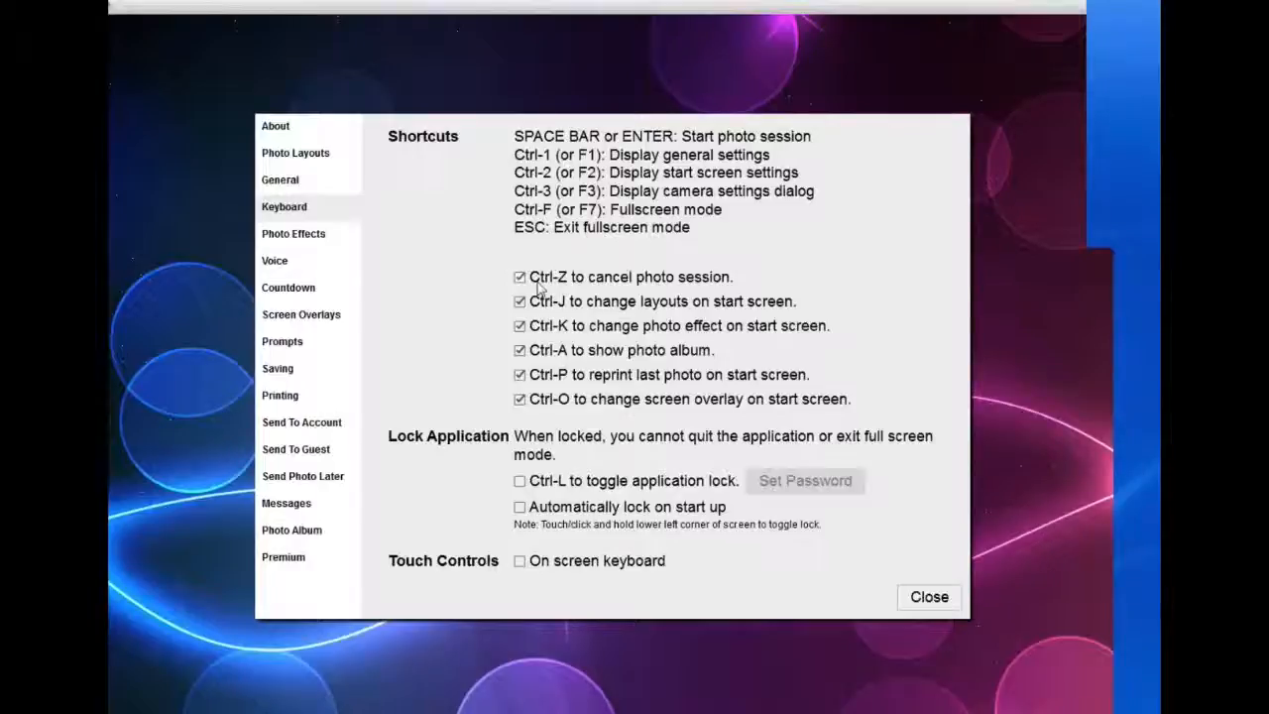
Step: Examine the Photo Effects settings and the choices available for the default effect, keeping Color
{"action": "left_click", "coordinate": [311, 241]}
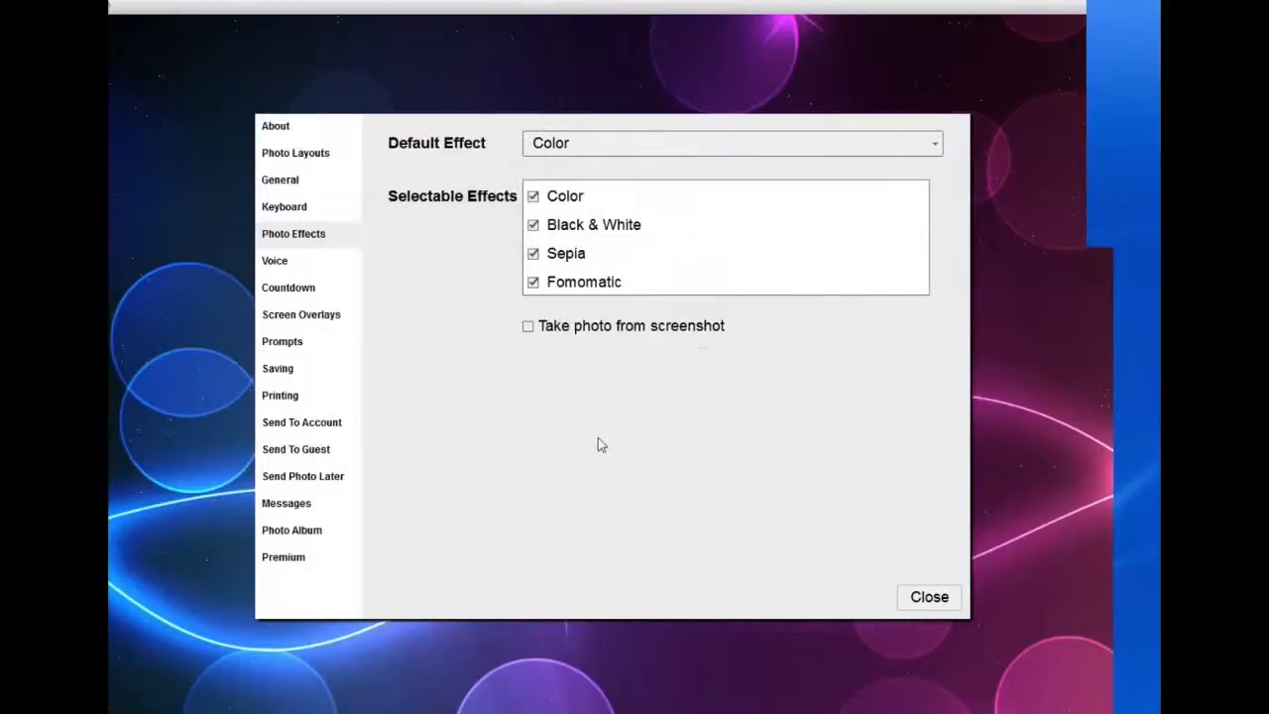
{"action": "left_click", "coordinate": [936, 147]}
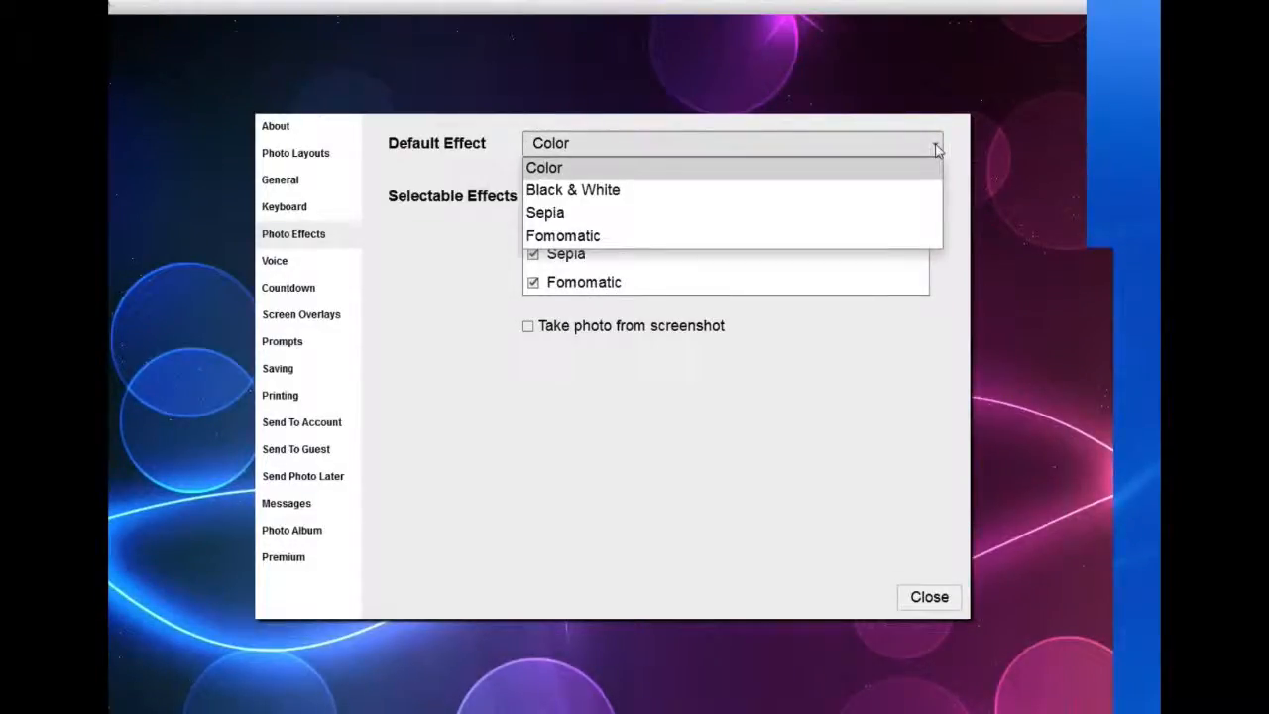
{"action": "left_click", "coordinate": [937, 147]}
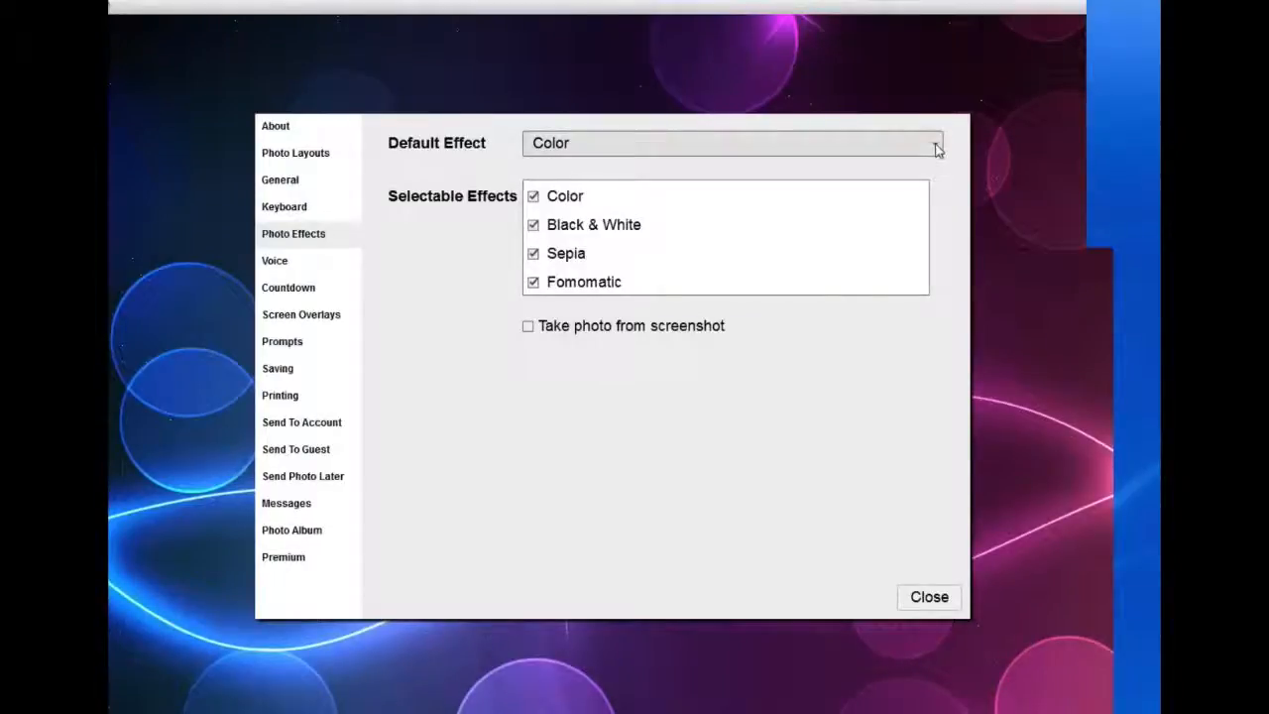
{"action": "left_click", "coordinate": [937, 146]}
{"action": "left_click", "coordinate": [937, 147]}
{"action": "left_click", "coordinate": [936, 147]}
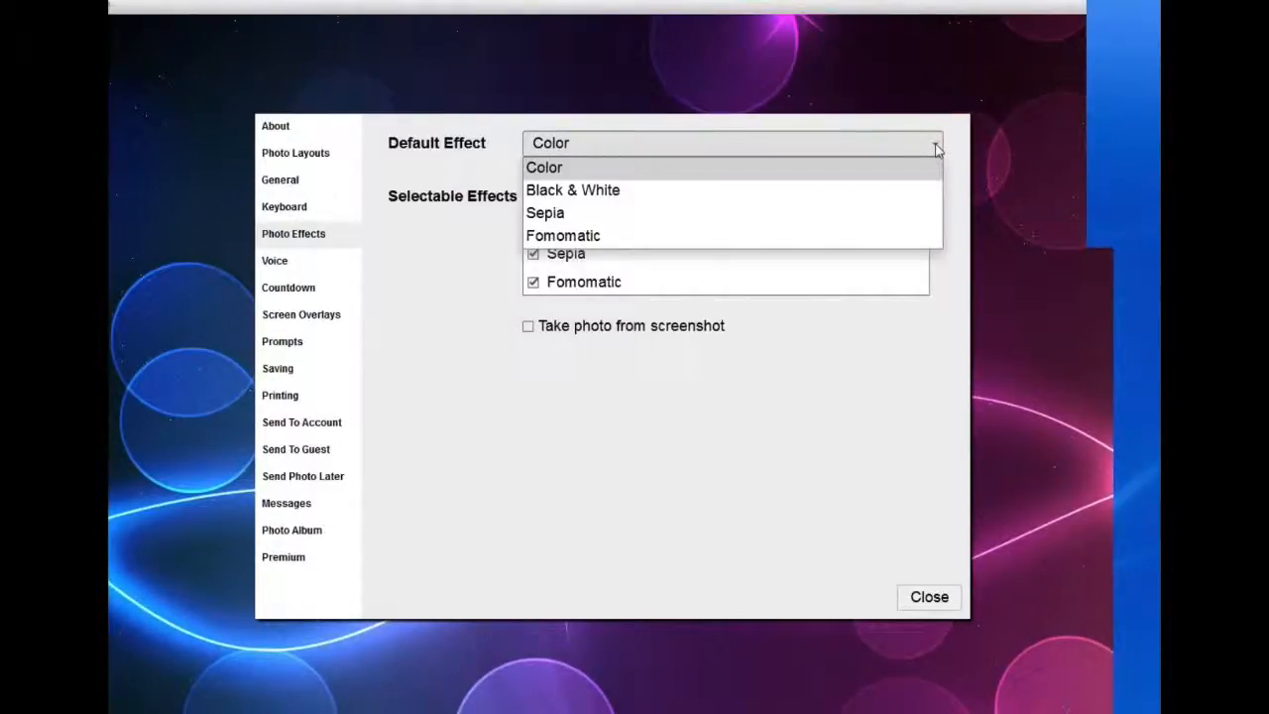
{"action": "left_click", "coordinate": [936, 146]}
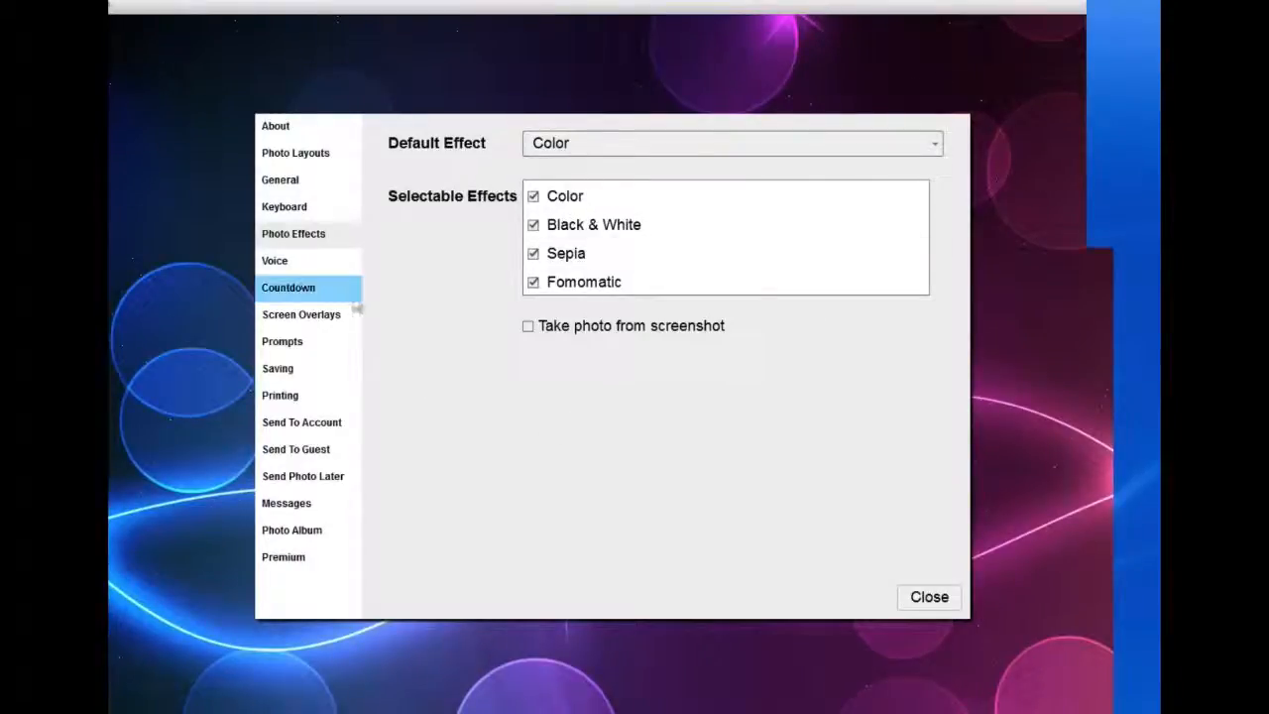
Step: Examine the Voice settings and the available voices, keeping the Default voice
{"action": "left_click", "coordinate": [299, 268]}
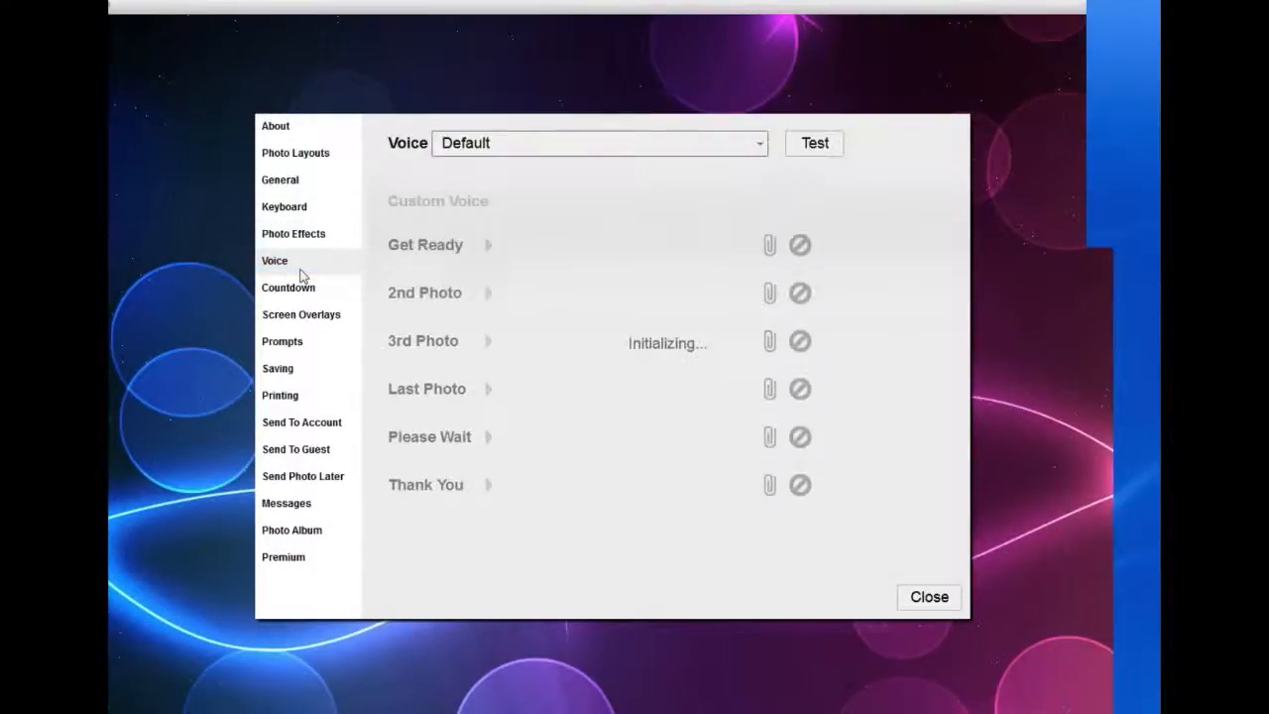
{"action": "left_click", "coordinate": [762, 144]}
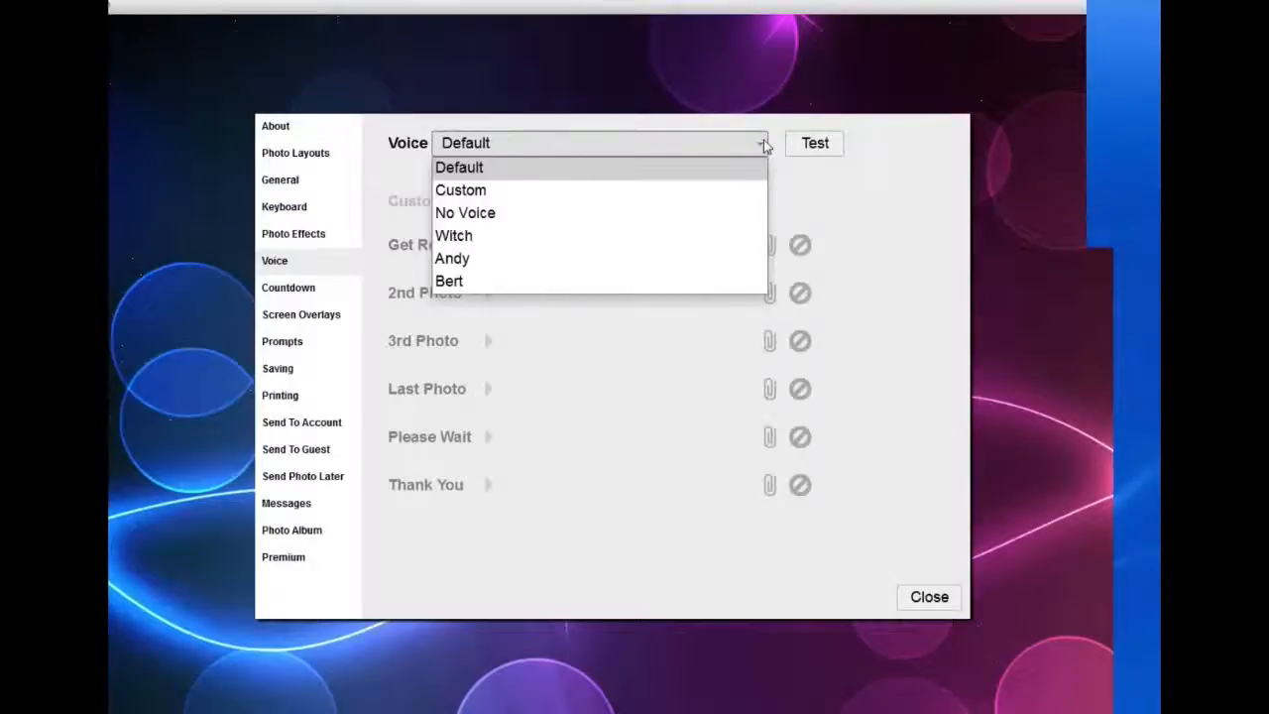
{"action": "left_click", "coordinate": [764, 143]}
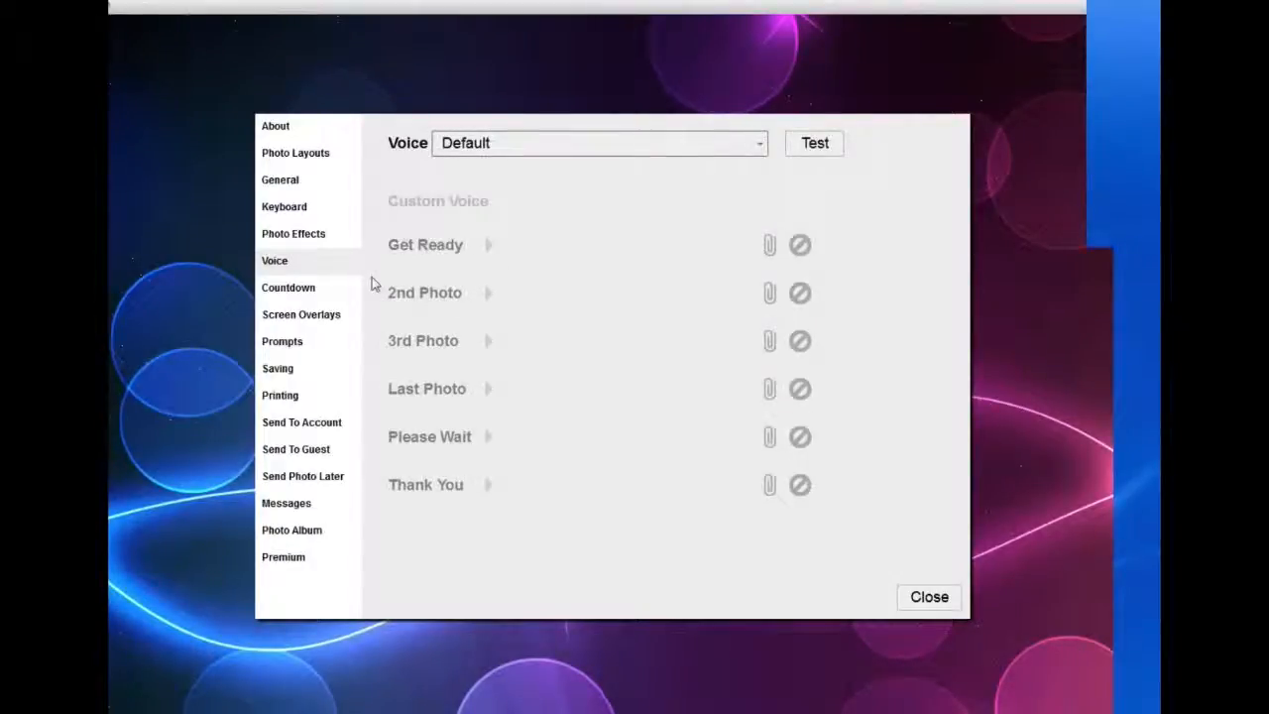
Step: Set the countdown style to Fingers in the Countdown settings and run a test of it
{"action": "left_click", "coordinate": [290, 293]}
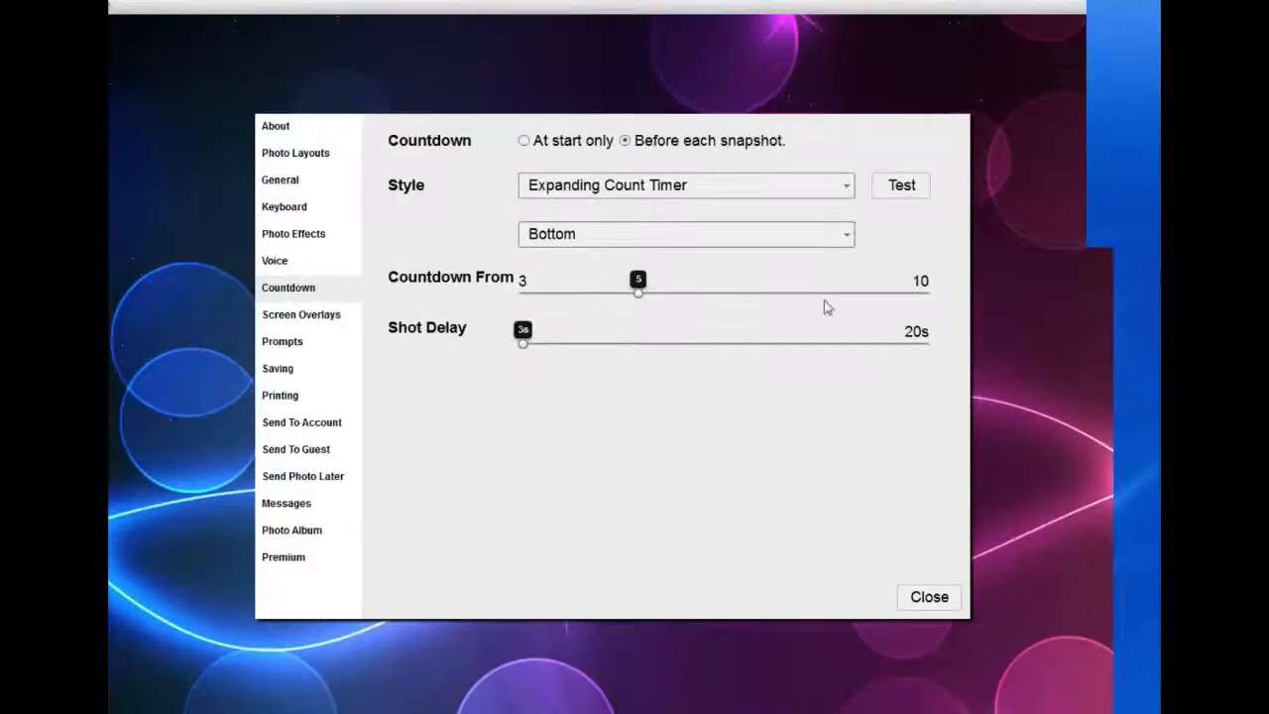
{"action": "left_click", "coordinate": [847, 188]}
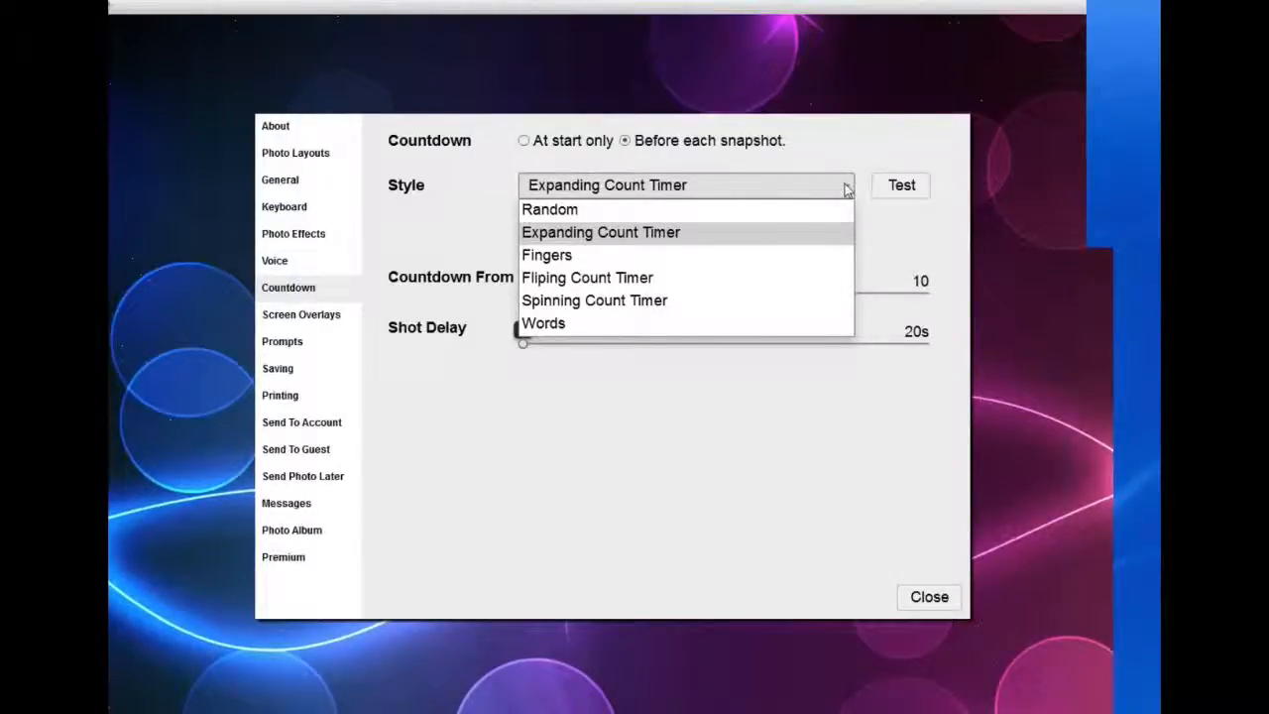
{"action": "left_click", "coordinate": [729, 264]}
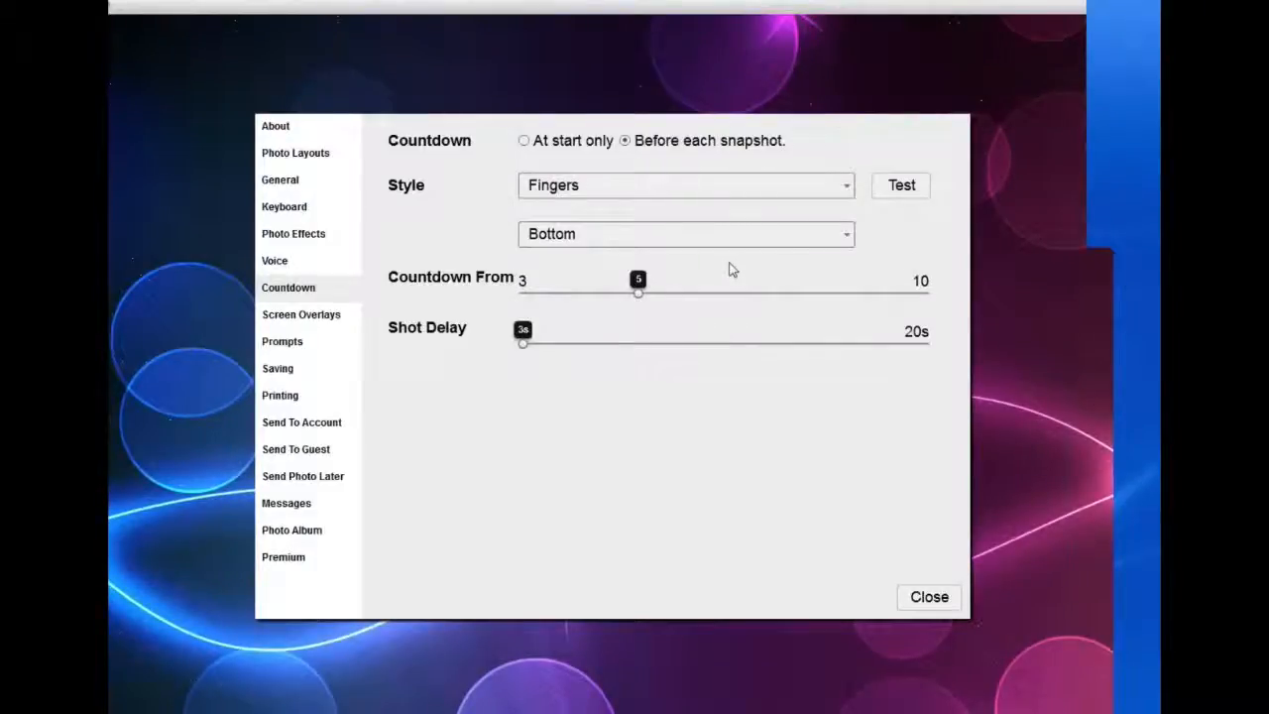
{"action": "left_click", "coordinate": [918, 188]}
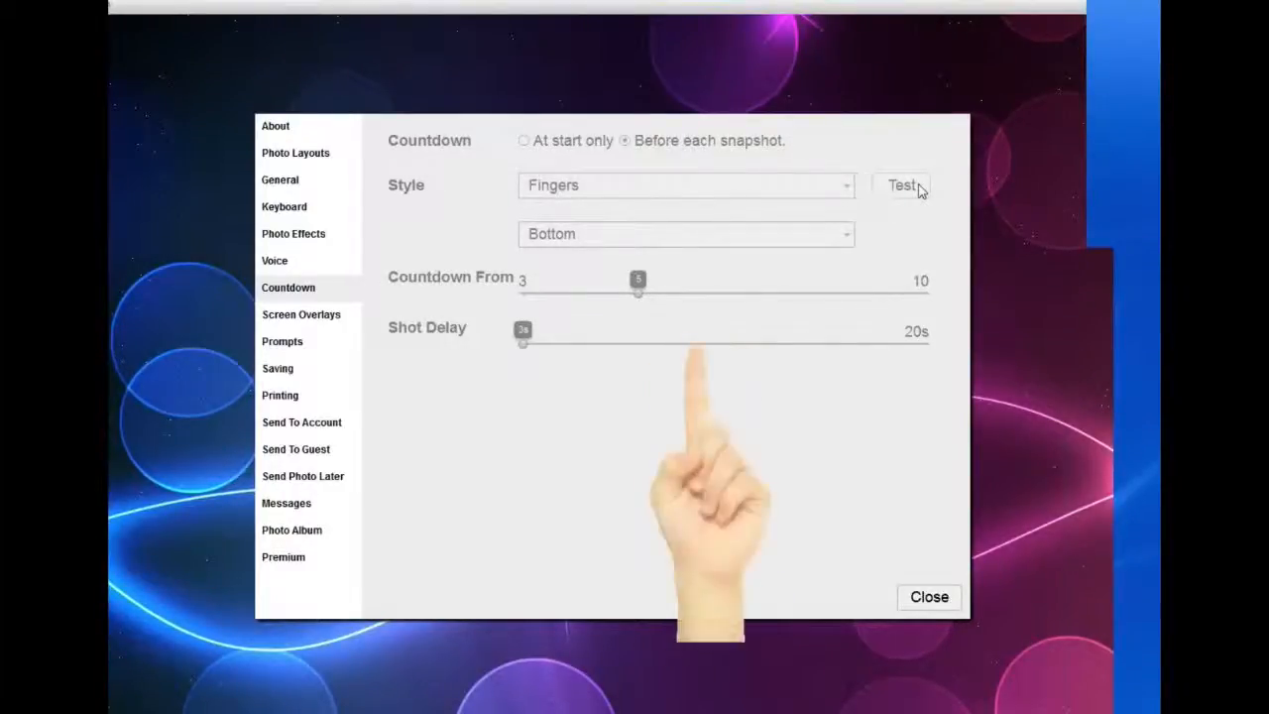
Step: Change the countdown style to Words and run a test of the countdown
{"action": "left_click", "coordinate": [847, 187]}
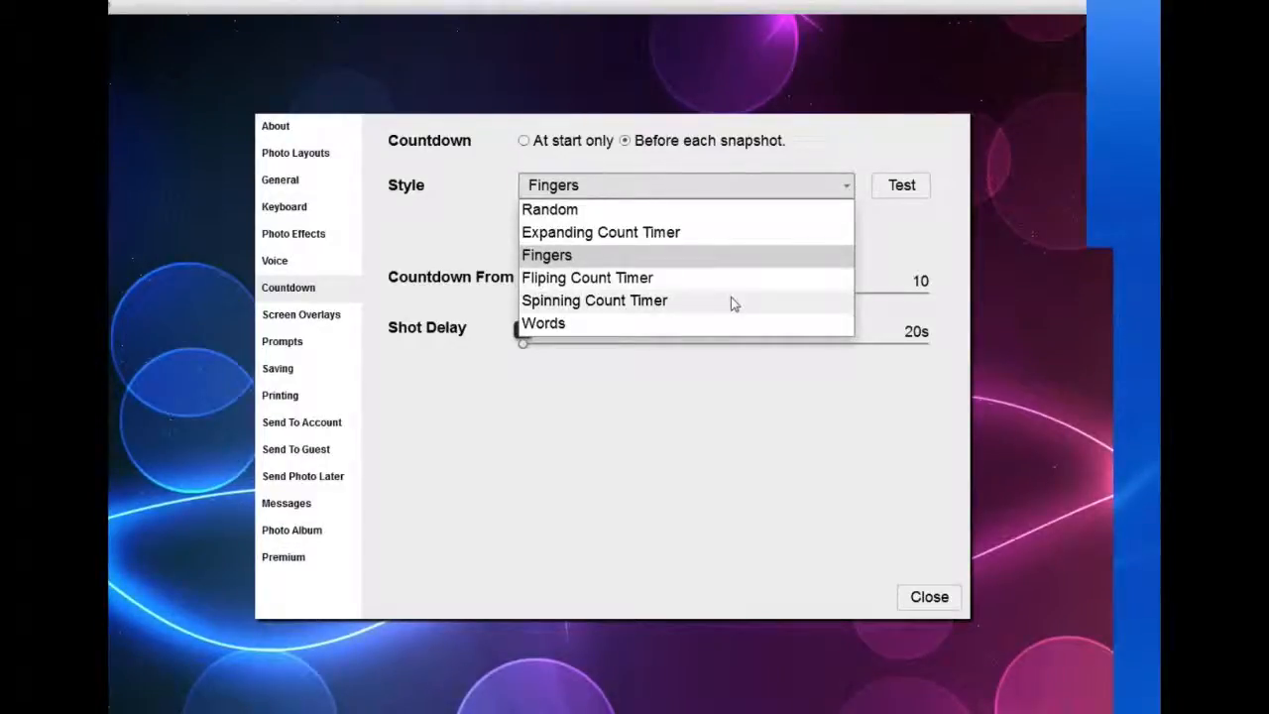
{"action": "left_click", "coordinate": [680, 331]}
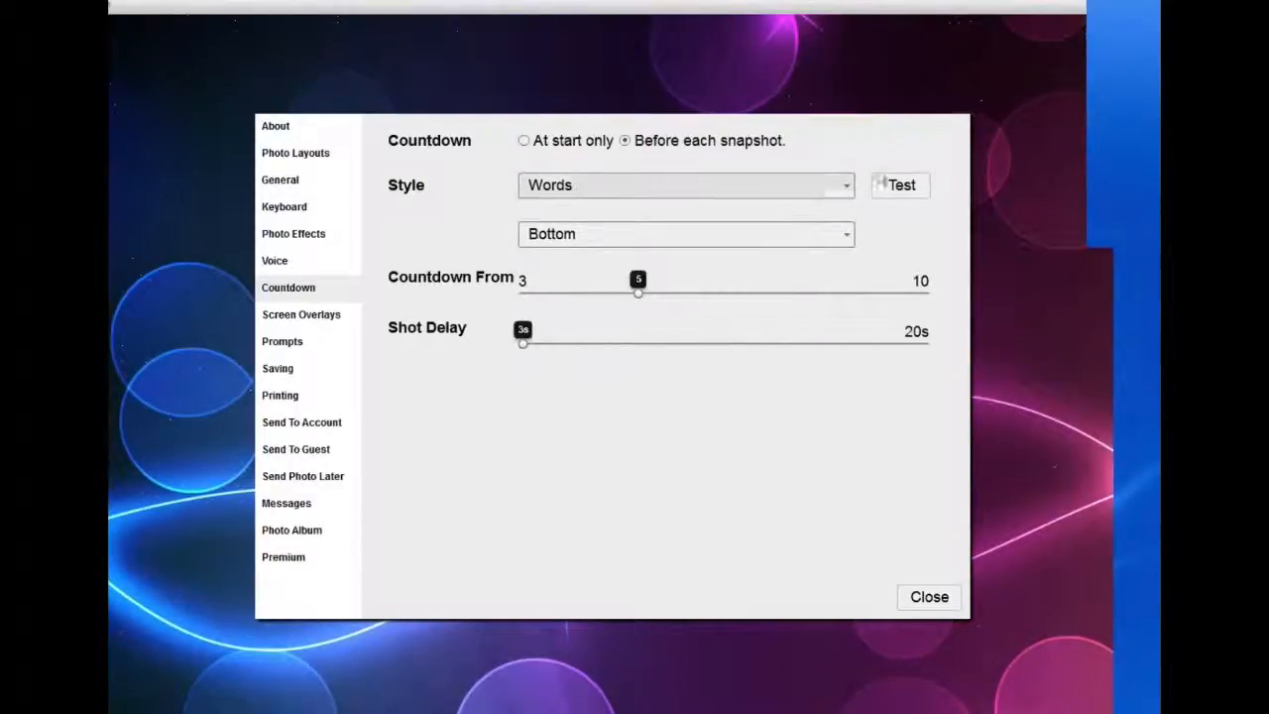
{"action": "left_click", "coordinate": [901, 185]}
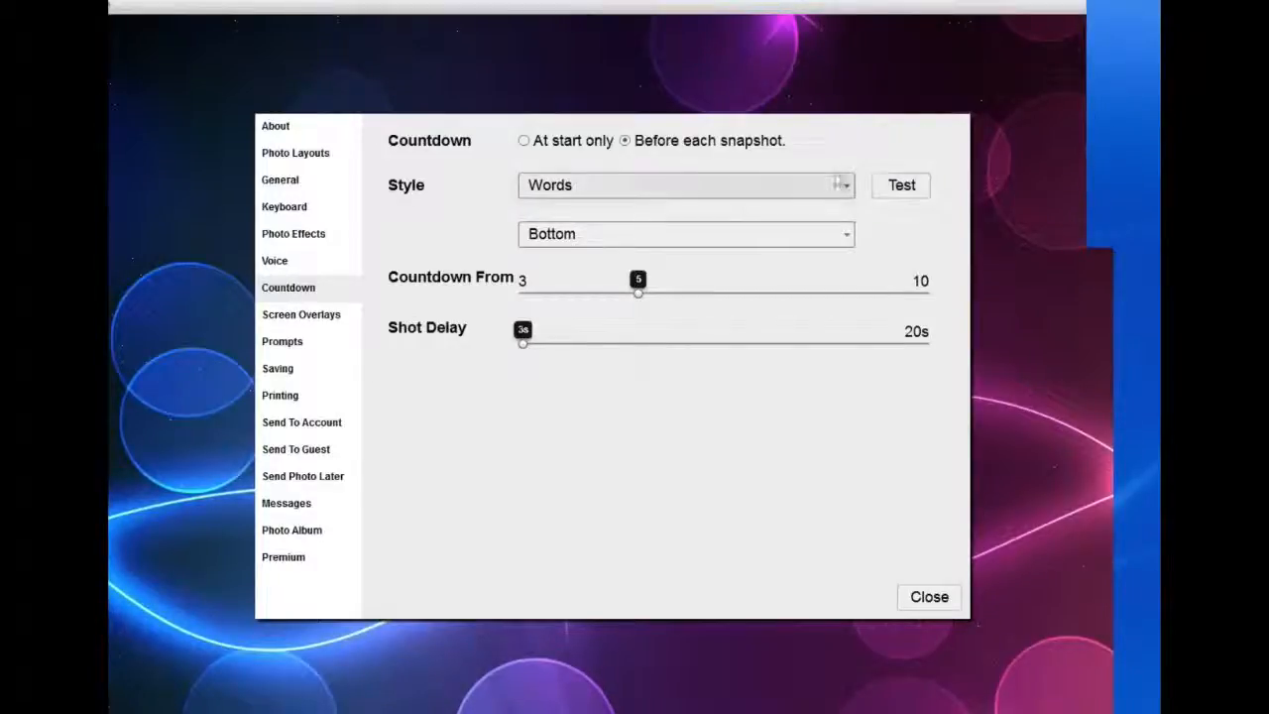
Step: Switch the countdown style to Fliping Count Timer and back to Expanding Count Timer
{"action": "left_click", "coordinate": [849, 187]}
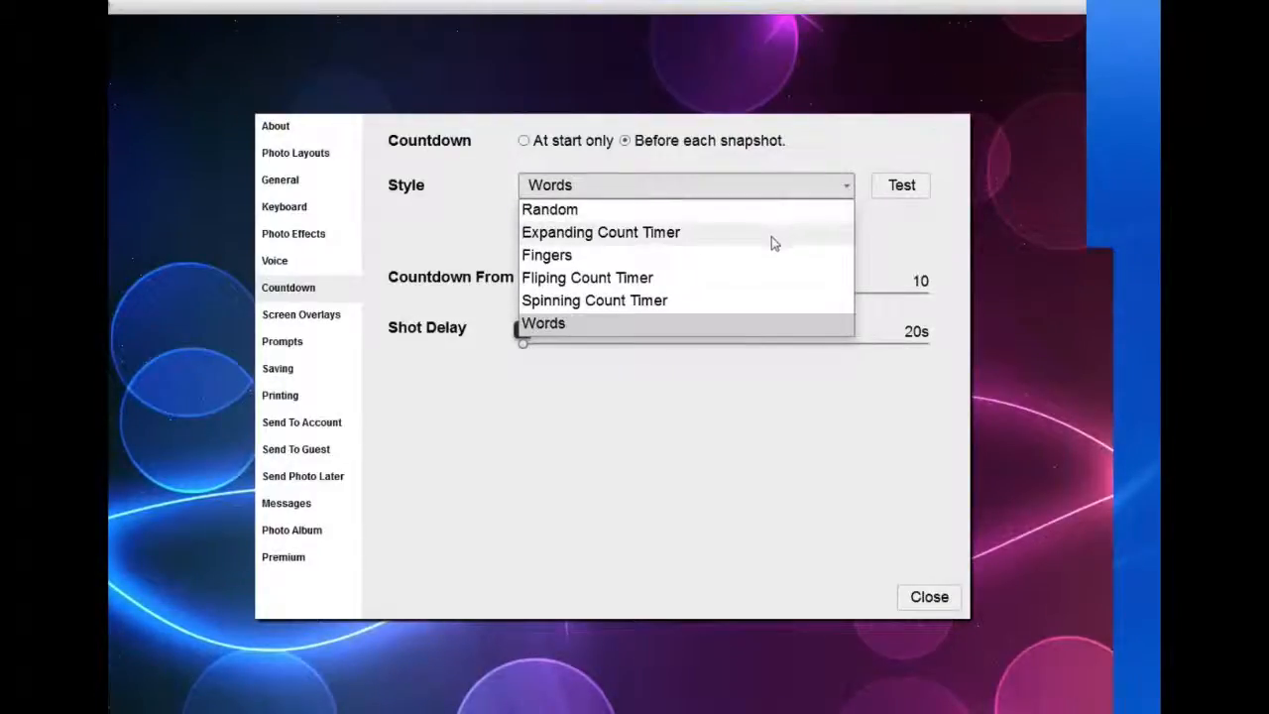
{"action": "left_click", "coordinate": [632, 279]}
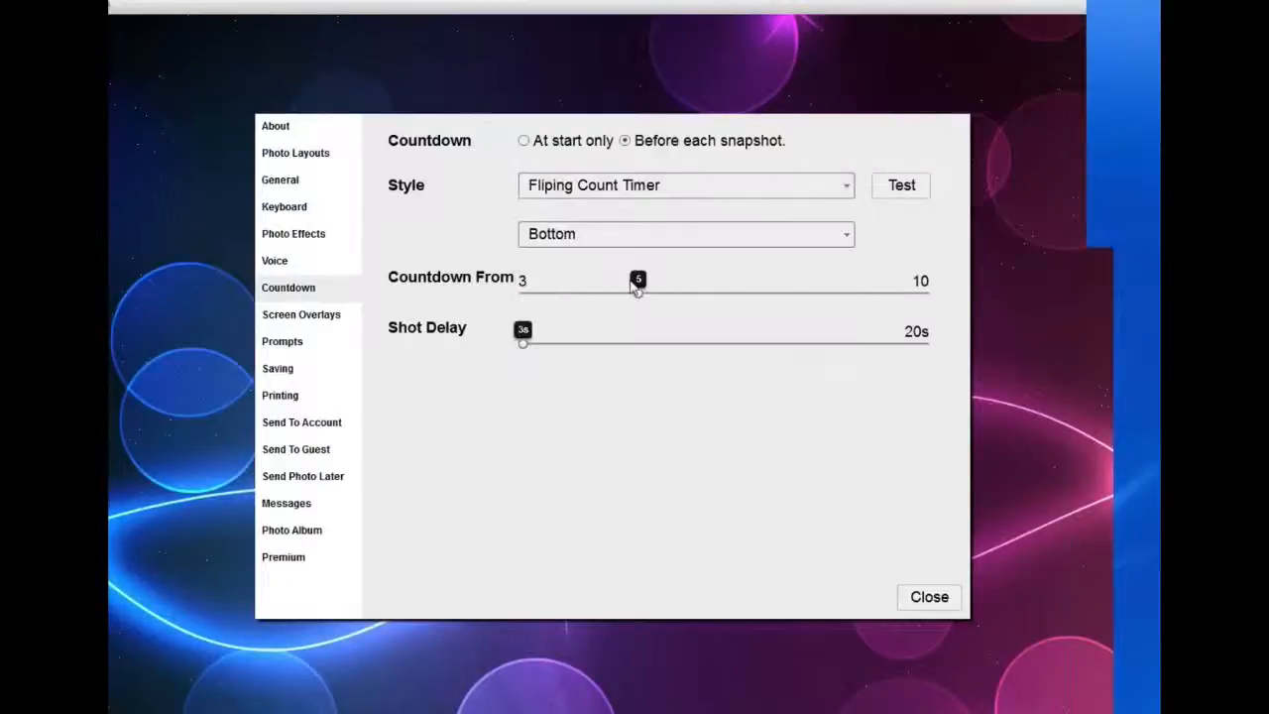
{"action": "left_click", "coordinate": [845, 188]}
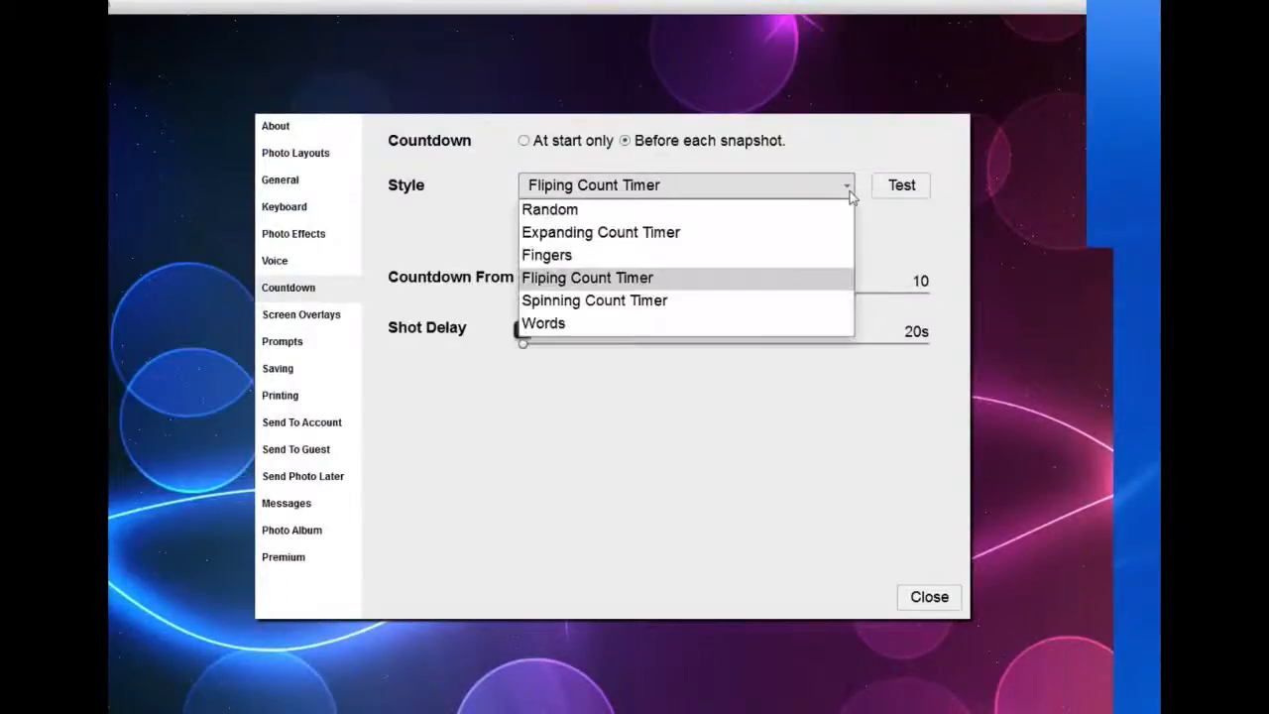
{"action": "left_click", "coordinate": [696, 234]}
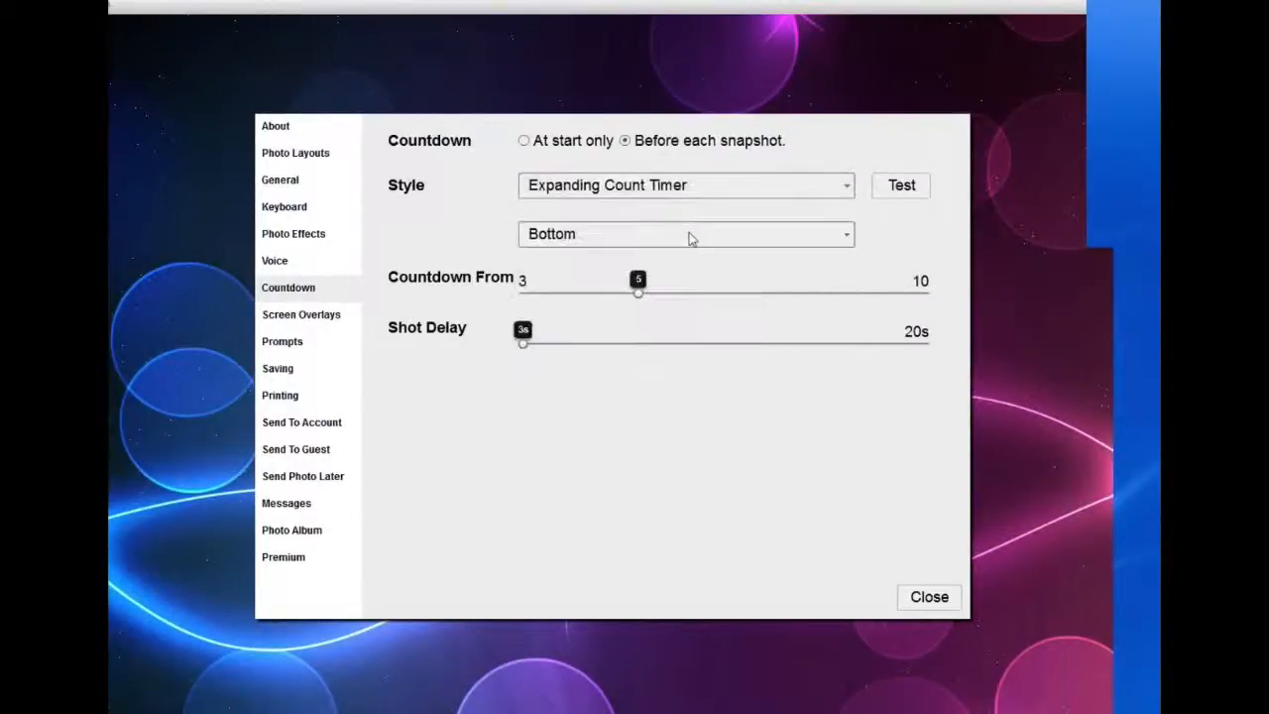
Step: Set the countdown position to Center and test how the Expanding Count Timer appears
{"action": "left_click", "coordinate": [849, 236]}
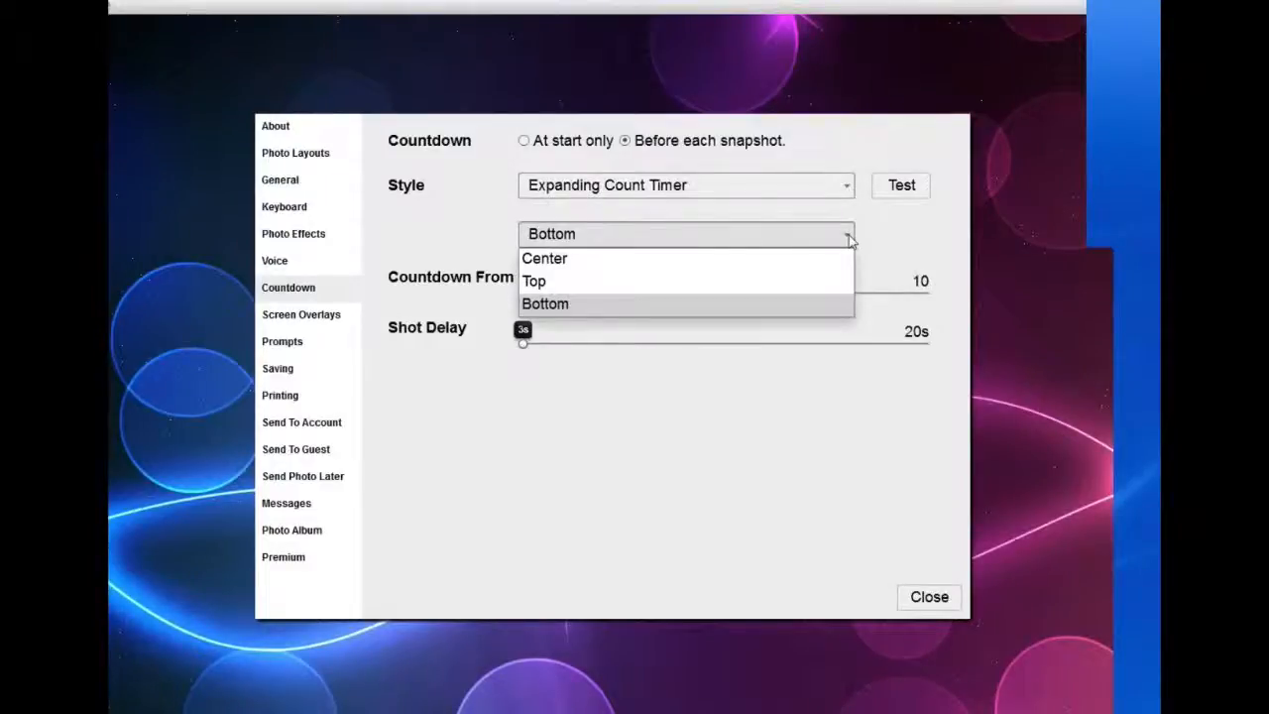
{"action": "left_click", "coordinate": [718, 264]}
{"action": "left_click", "coordinate": [919, 187]}
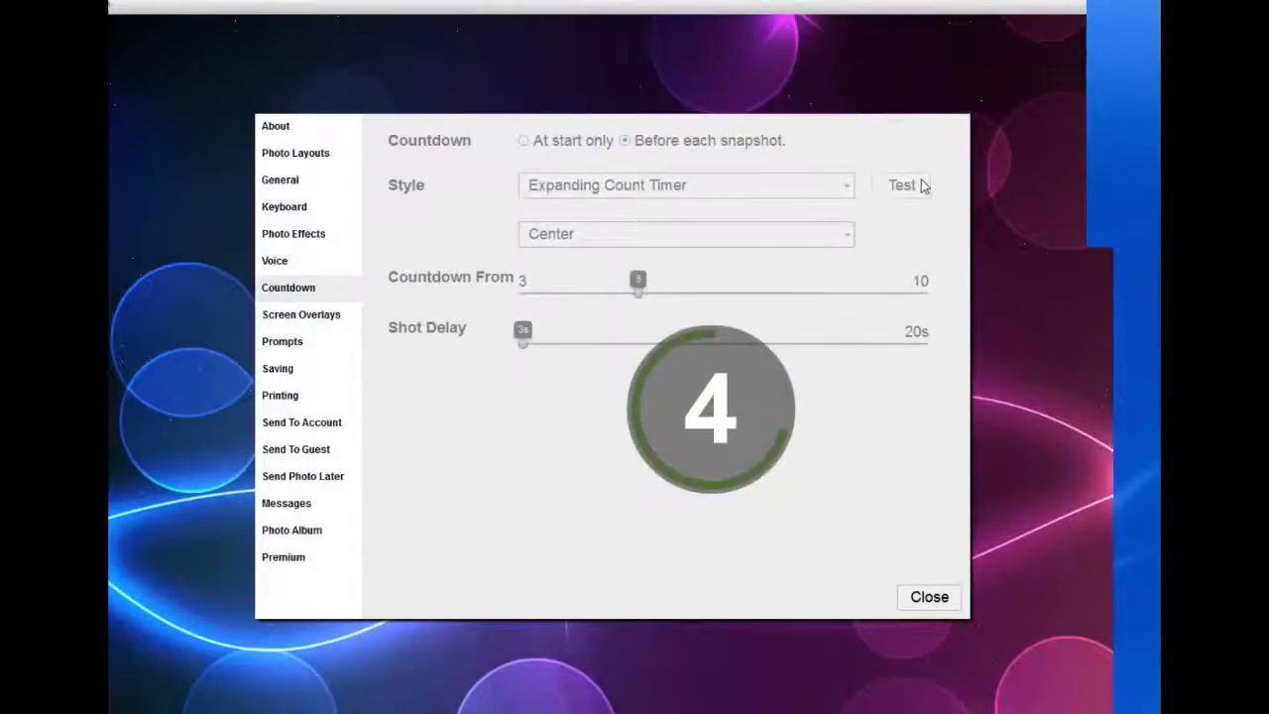
Step: Move the countdown to the Top position and run the countdown test
{"action": "left_click", "coordinate": [850, 235]}
{"action": "left_click", "coordinate": [739, 285]}
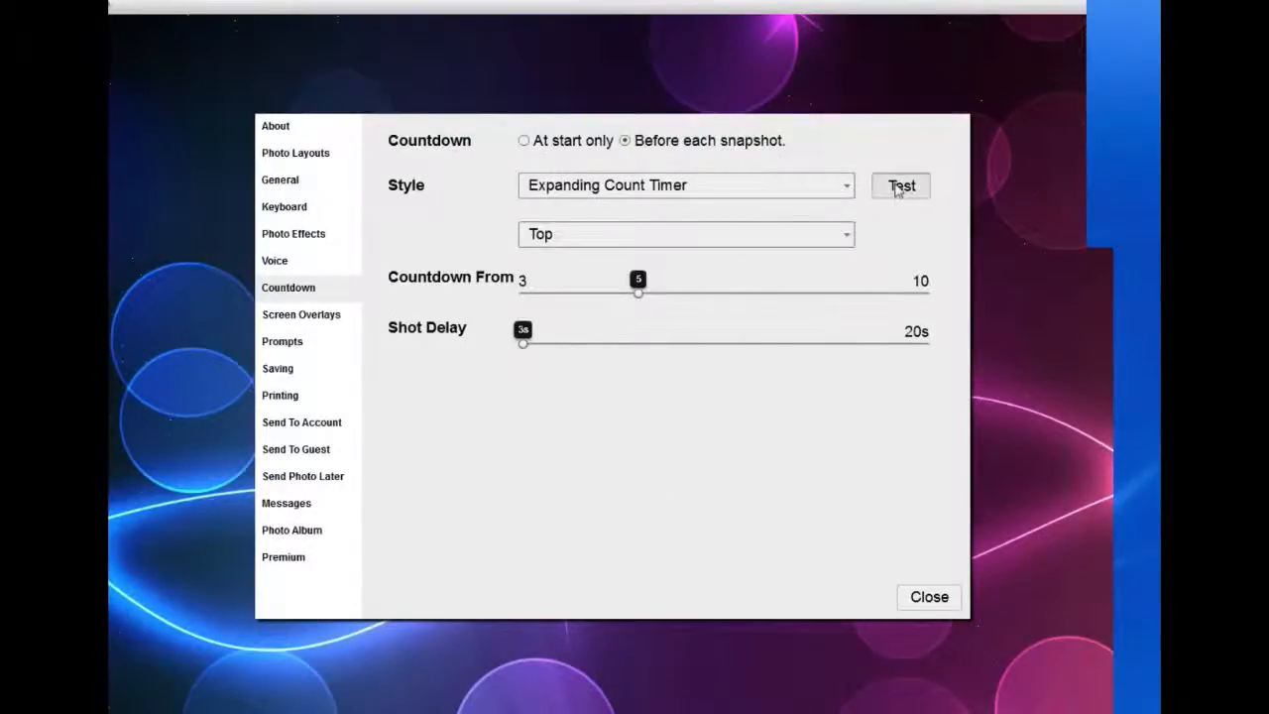
{"action": "left_click", "coordinate": [898, 190]}
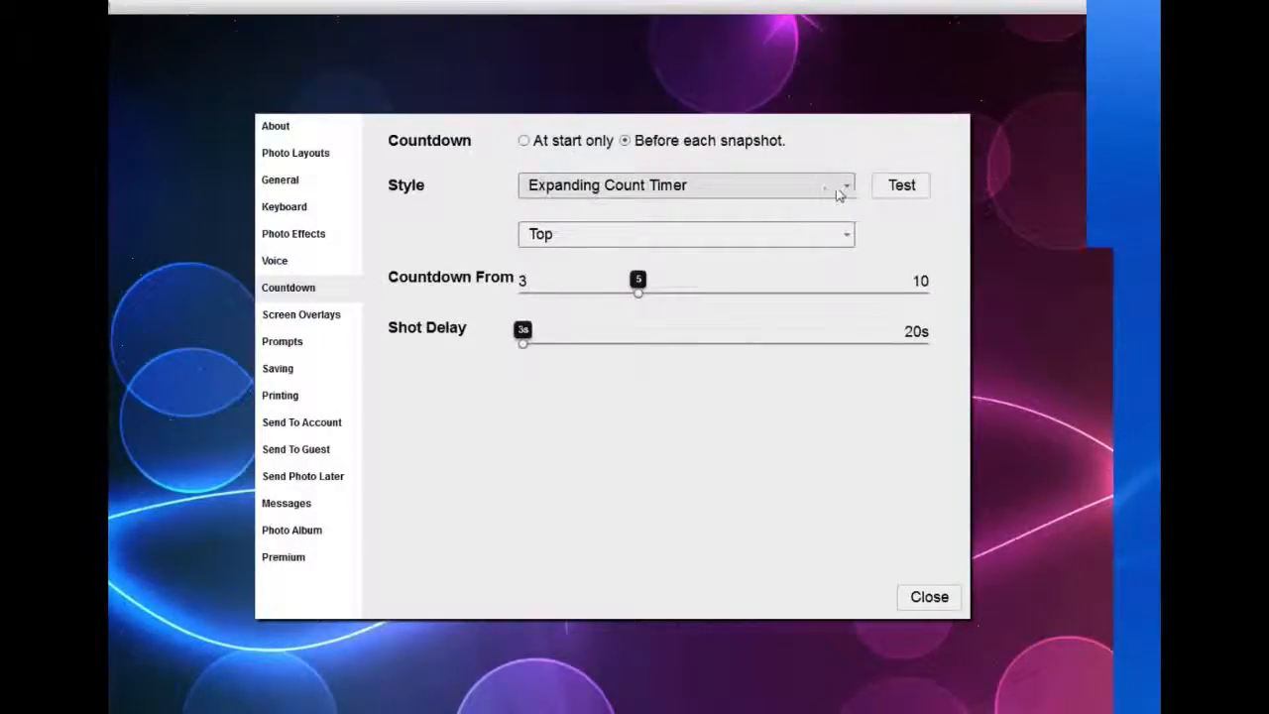
Step: Set the countdown position to Bottom and test the countdown there
{"action": "left_click", "coordinate": [849, 239]}
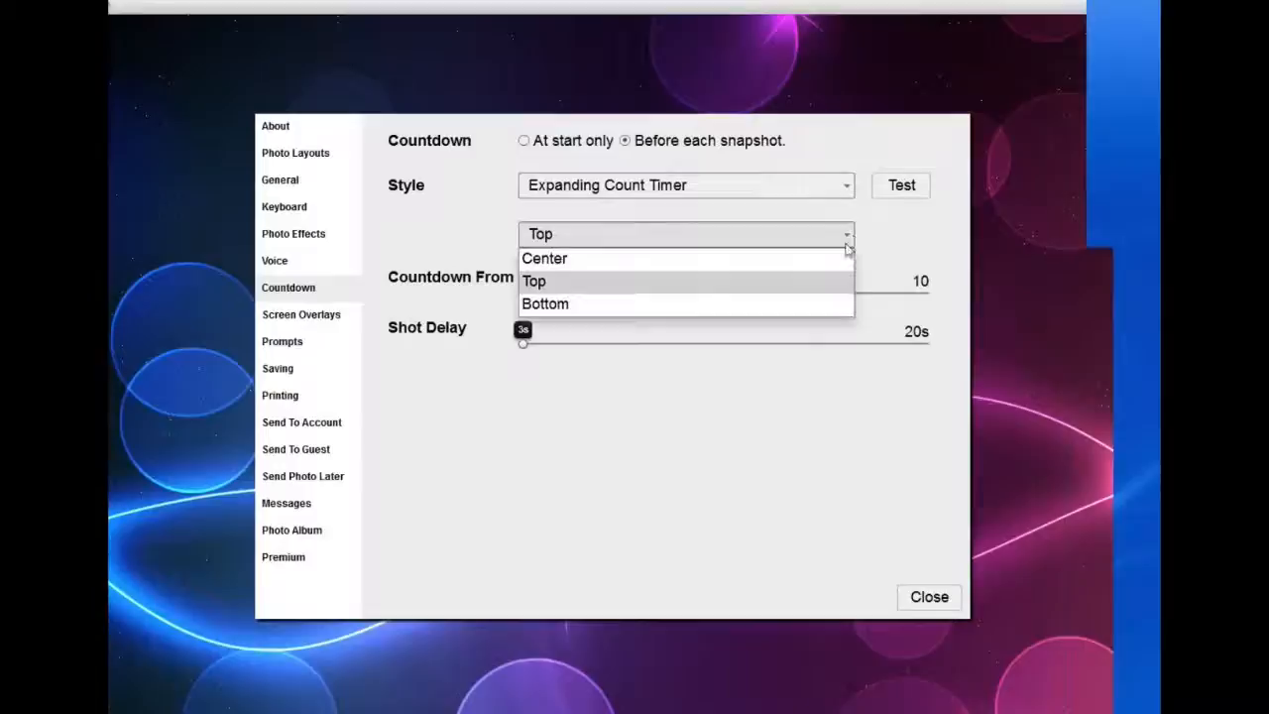
{"action": "left_click", "coordinate": [780, 312]}
{"action": "left_click", "coordinate": [897, 191]}
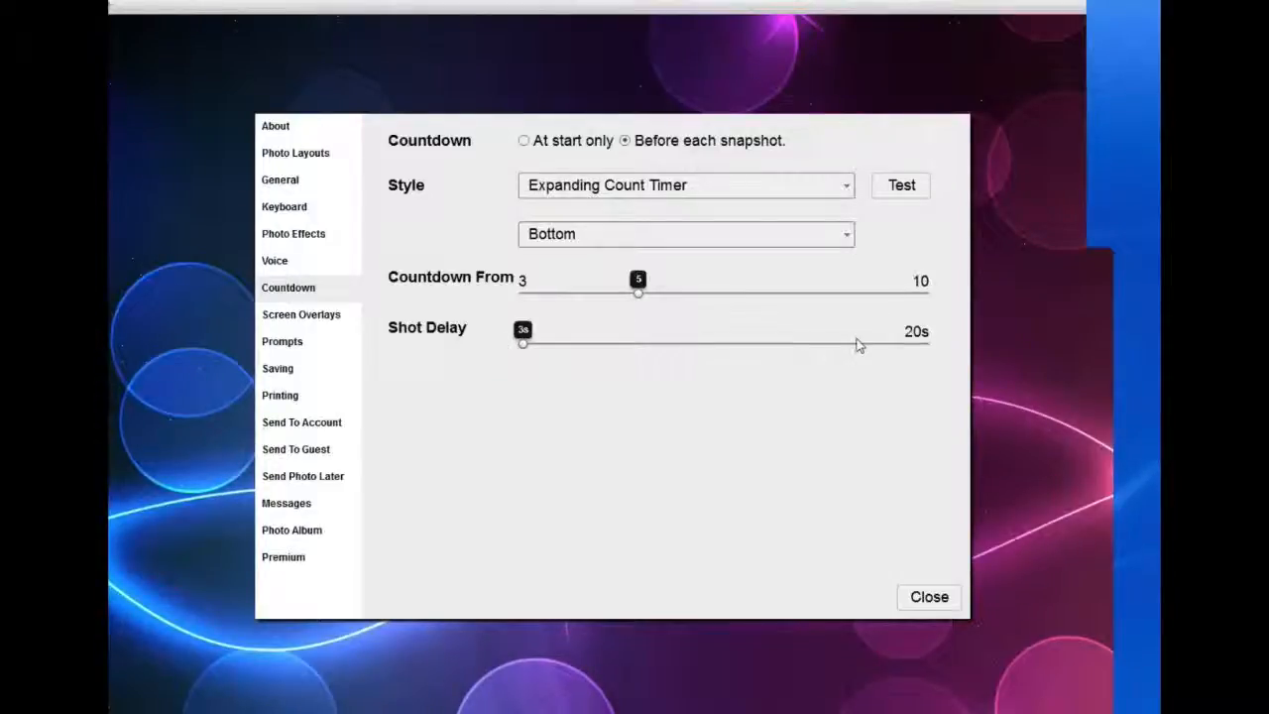
Step: Choose the Mustaches for 1 screen overlay and close the settings to return to the booth screen
{"action": "left_click", "coordinate": [330, 318]}
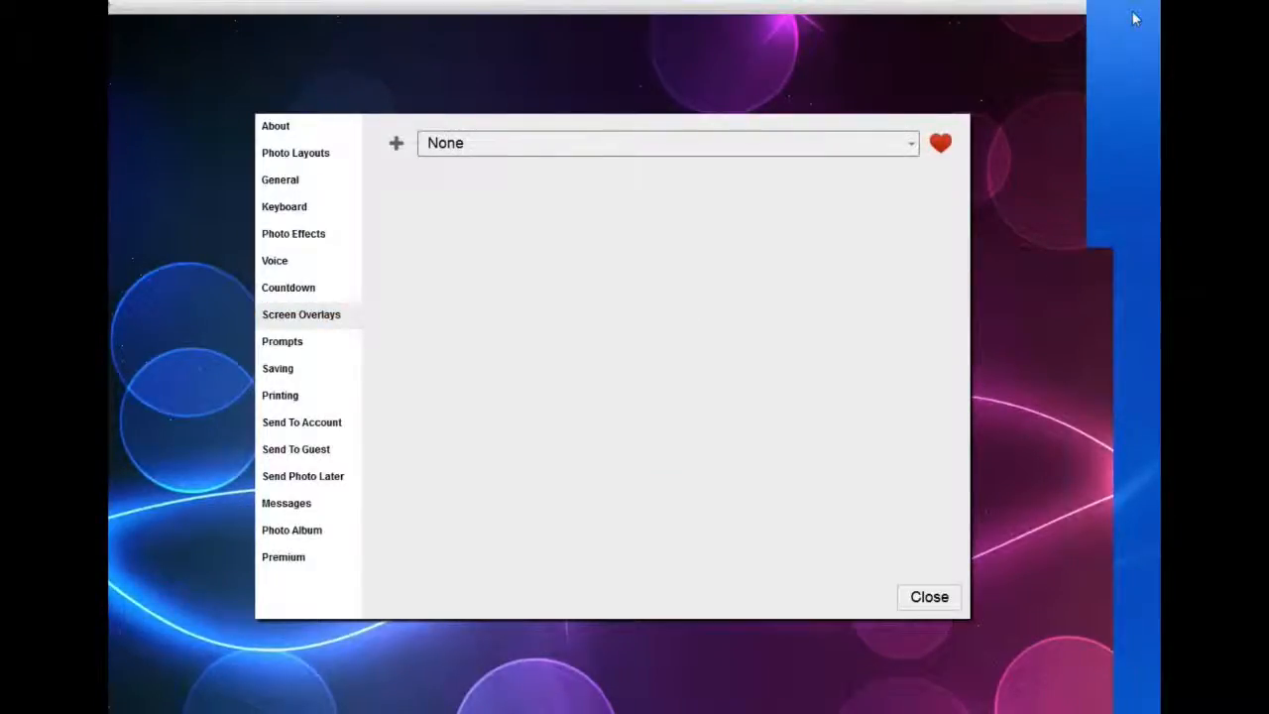
{"action": "left_click", "coordinate": [912, 150]}
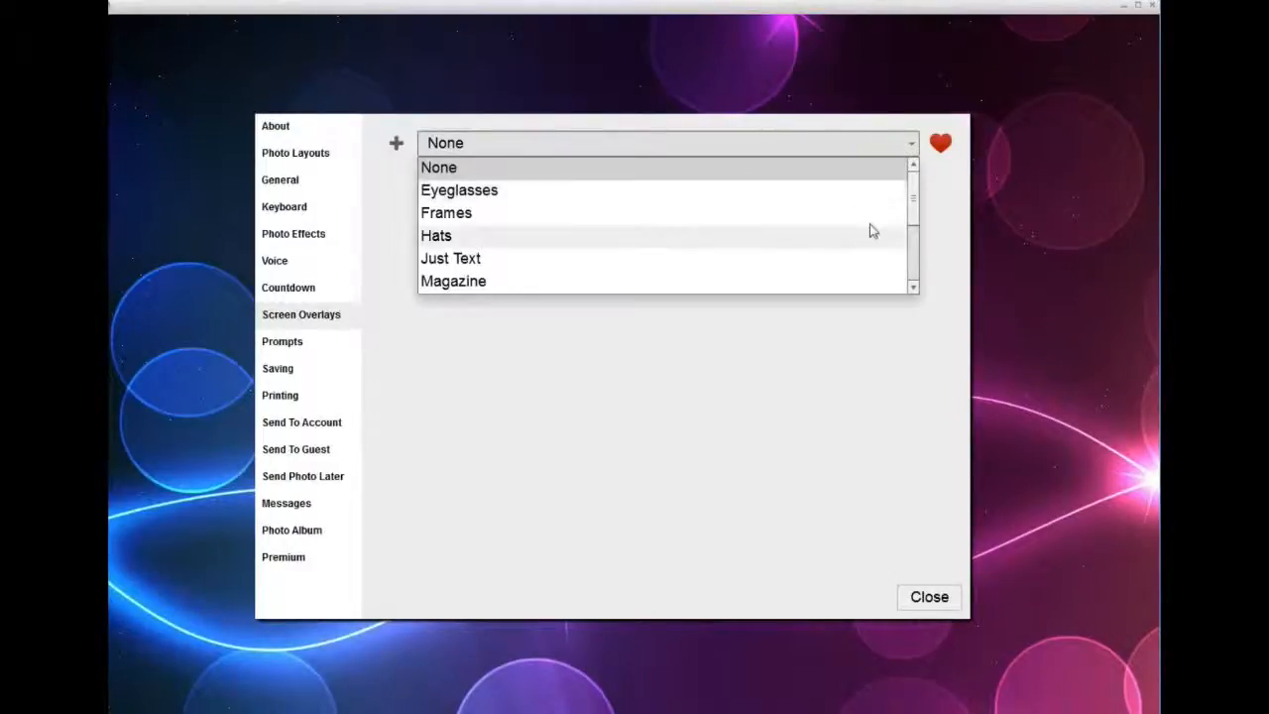
{"action": "left_click_drag", "start_coordinate": [911, 205], "coordinate": [922, 234]}
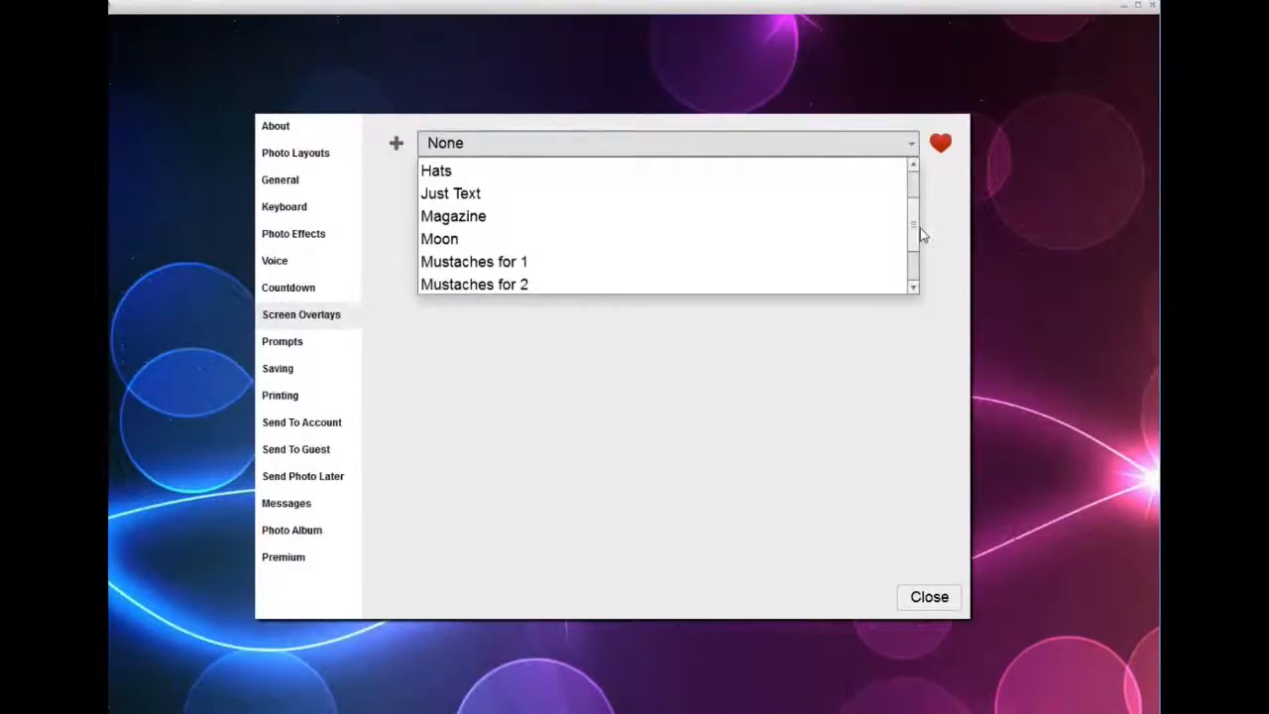
{"action": "left_click", "coordinate": [568, 262]}
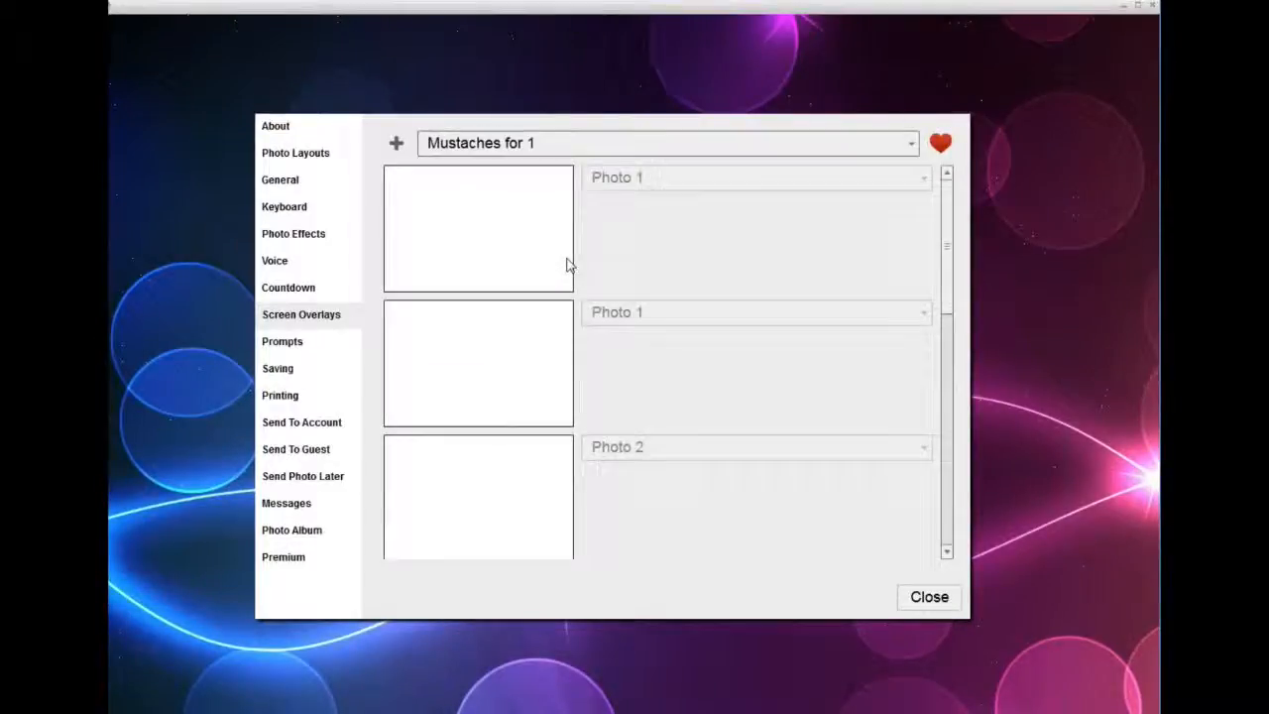
{"action": "left_click", "coordinate": [930, 599]}
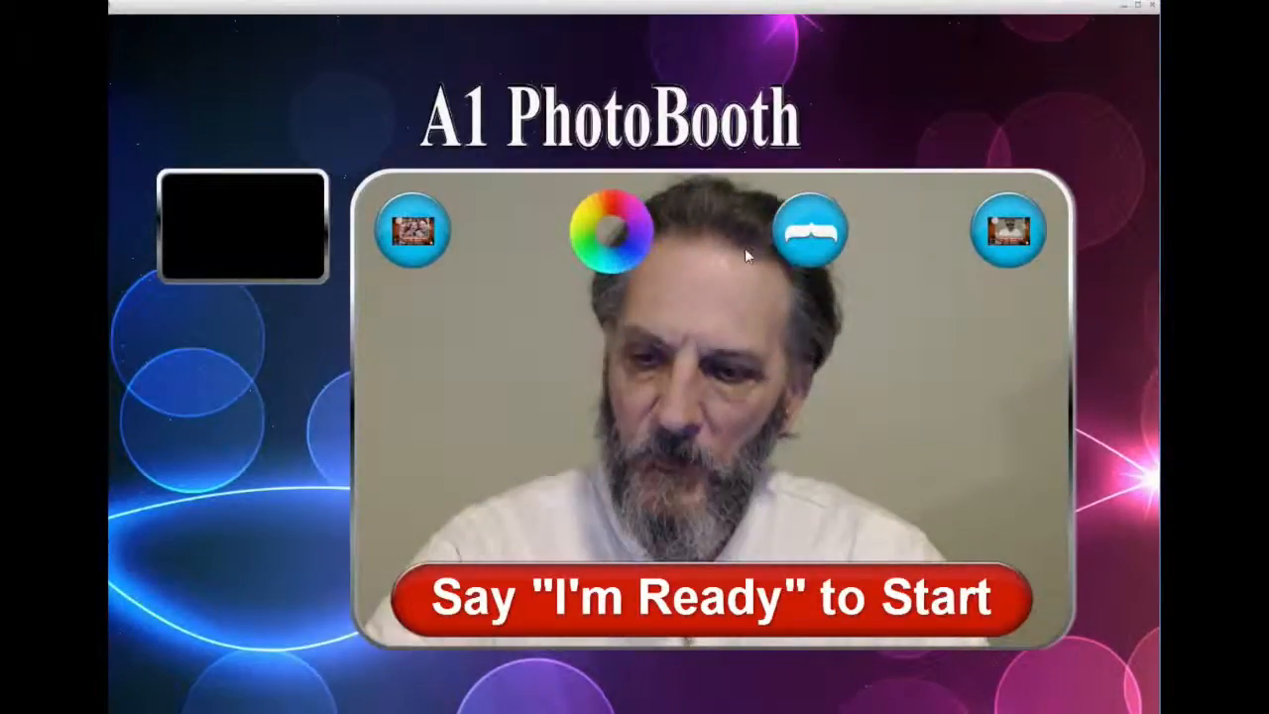
Step: Reopen the booth settings and set the screen overlay to None
{"action": "key", "text": "ctrl+1"}
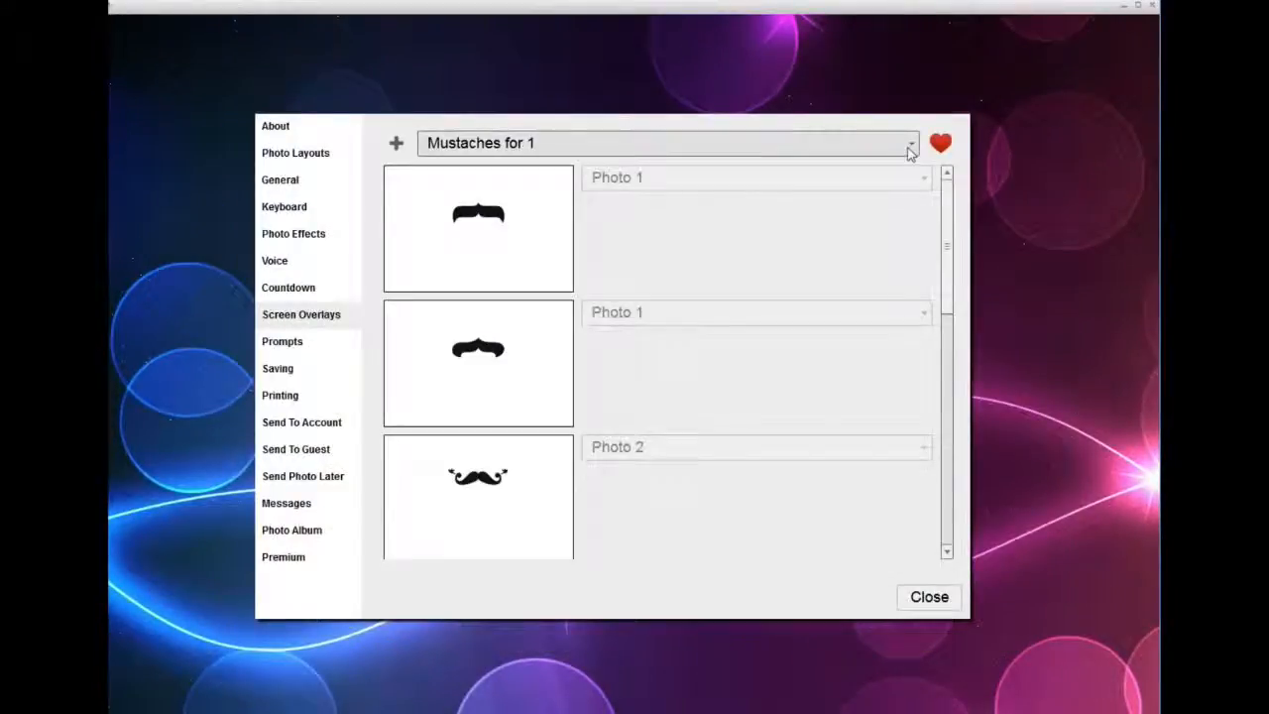
{"action": "left_click", "coordinate": [910, 146]}
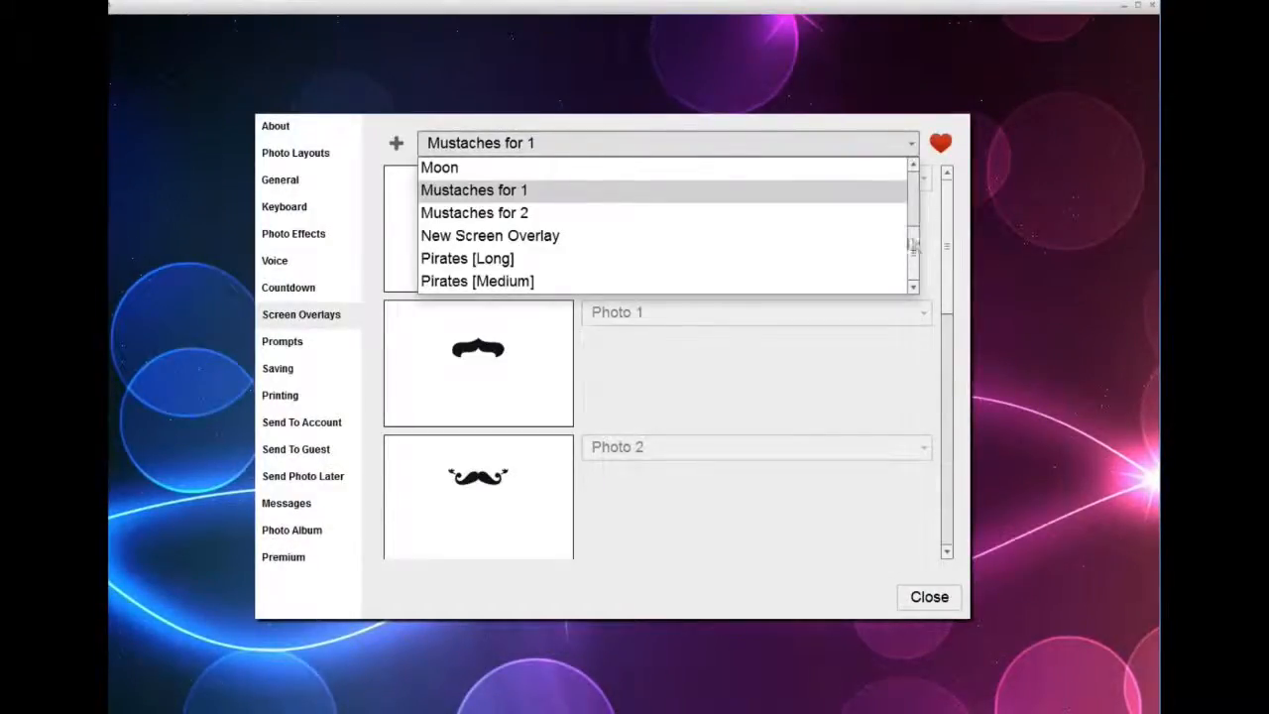
{"action": "left_click_drag", "start_coordinate": [915, 249], "coordinate": [919, 178]}
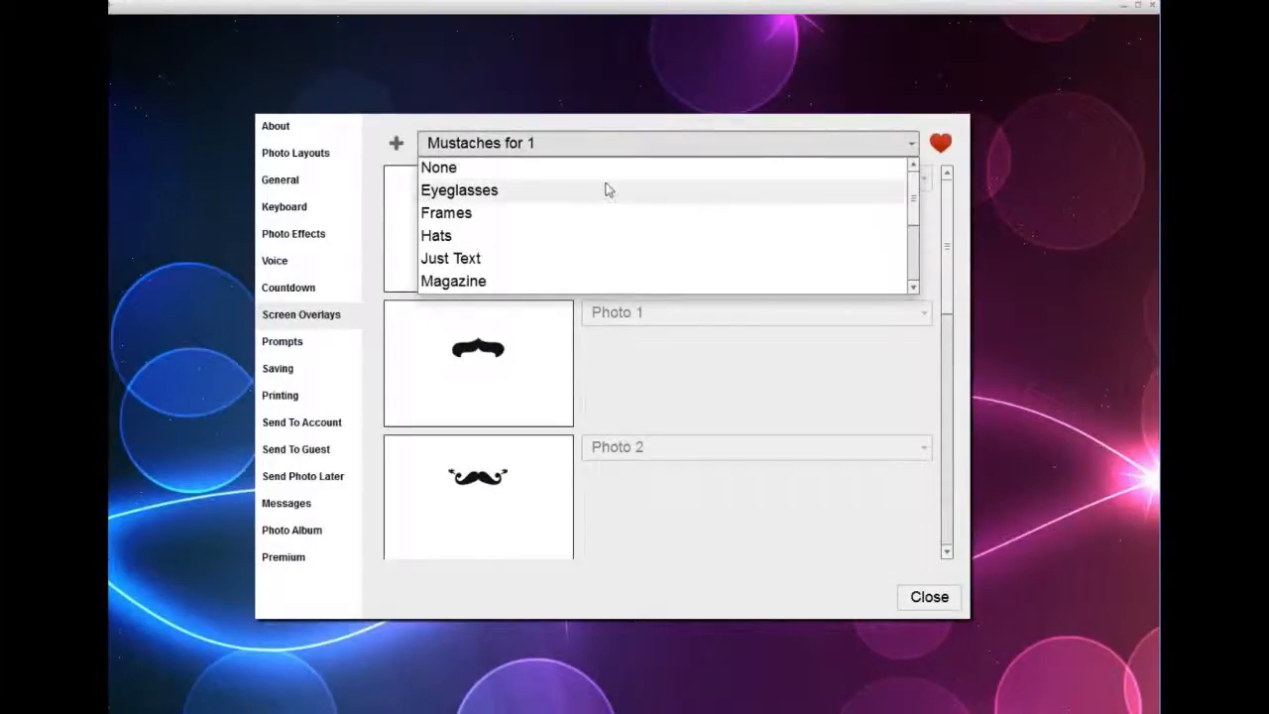
{"action": "left_click", "coordinate": [523, 175]}
Step: Preview the Eyeglasses screen overlay set, followed by the Just Text set
{"action": "left_click", "coordinate": [912, 144]}
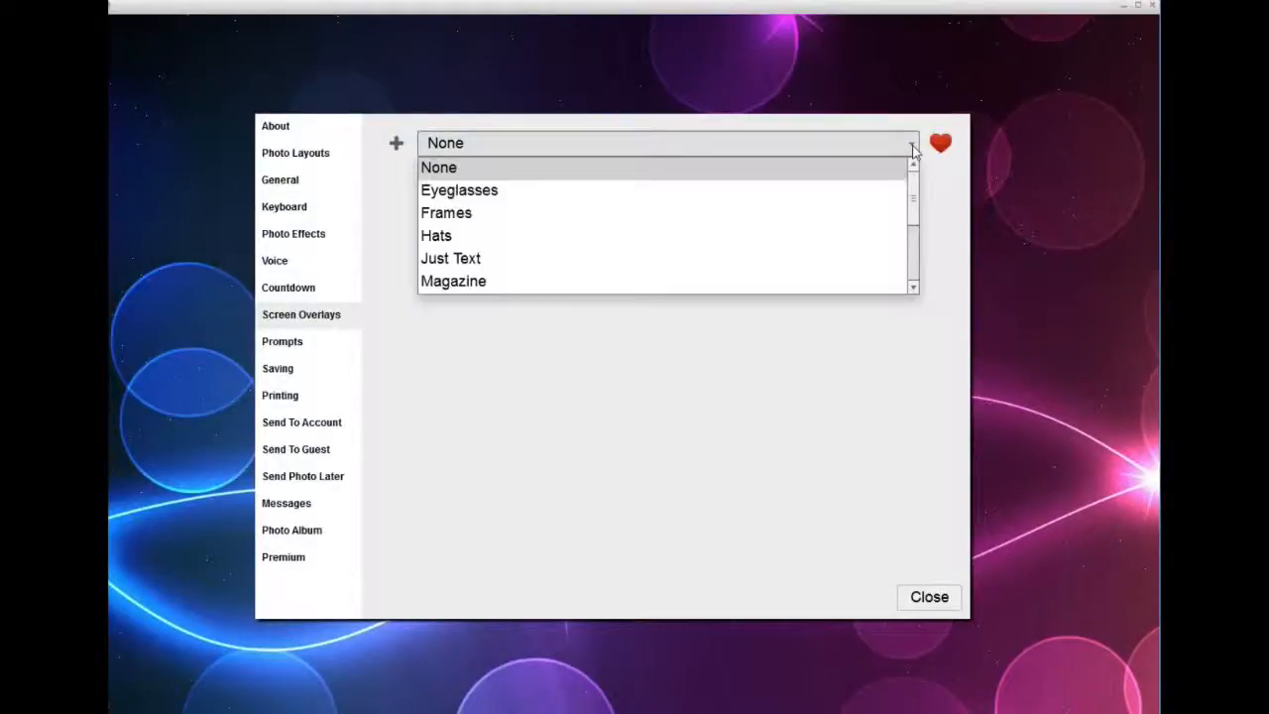
{"action": "left_click", "coordinate": [875, 194]}
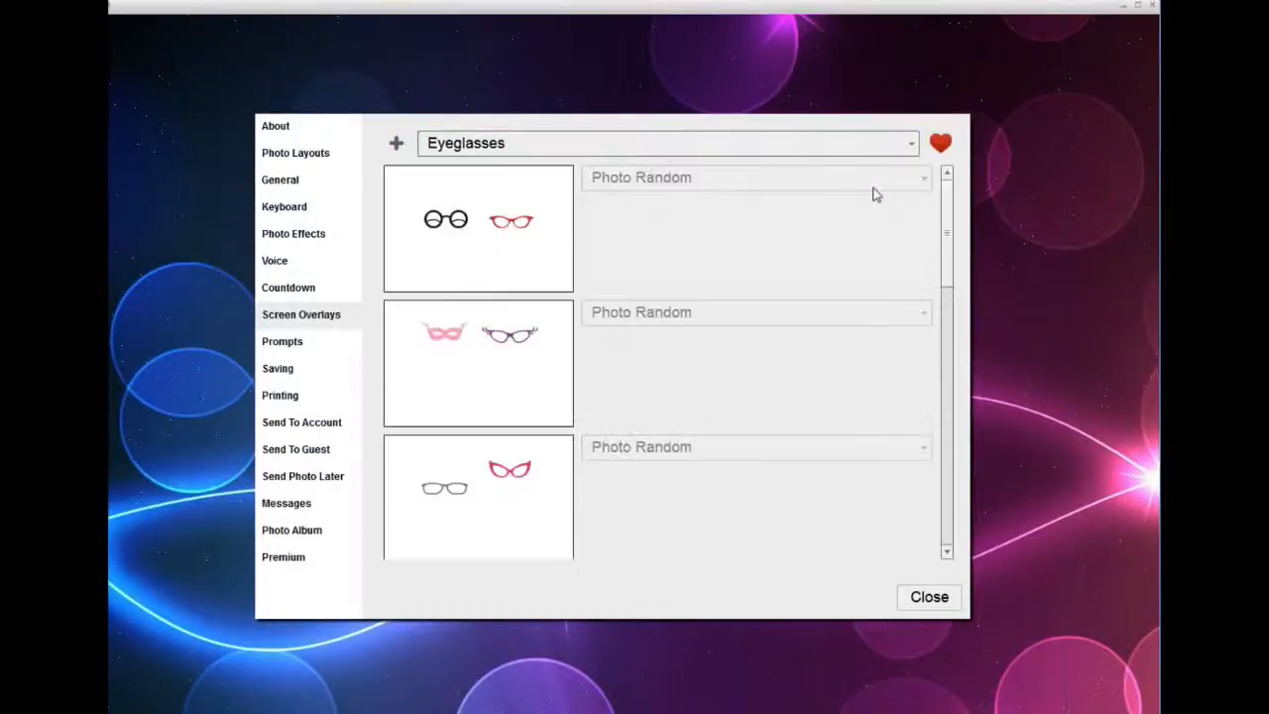
{"action": "left_click", "coordinate": [912, 146]}
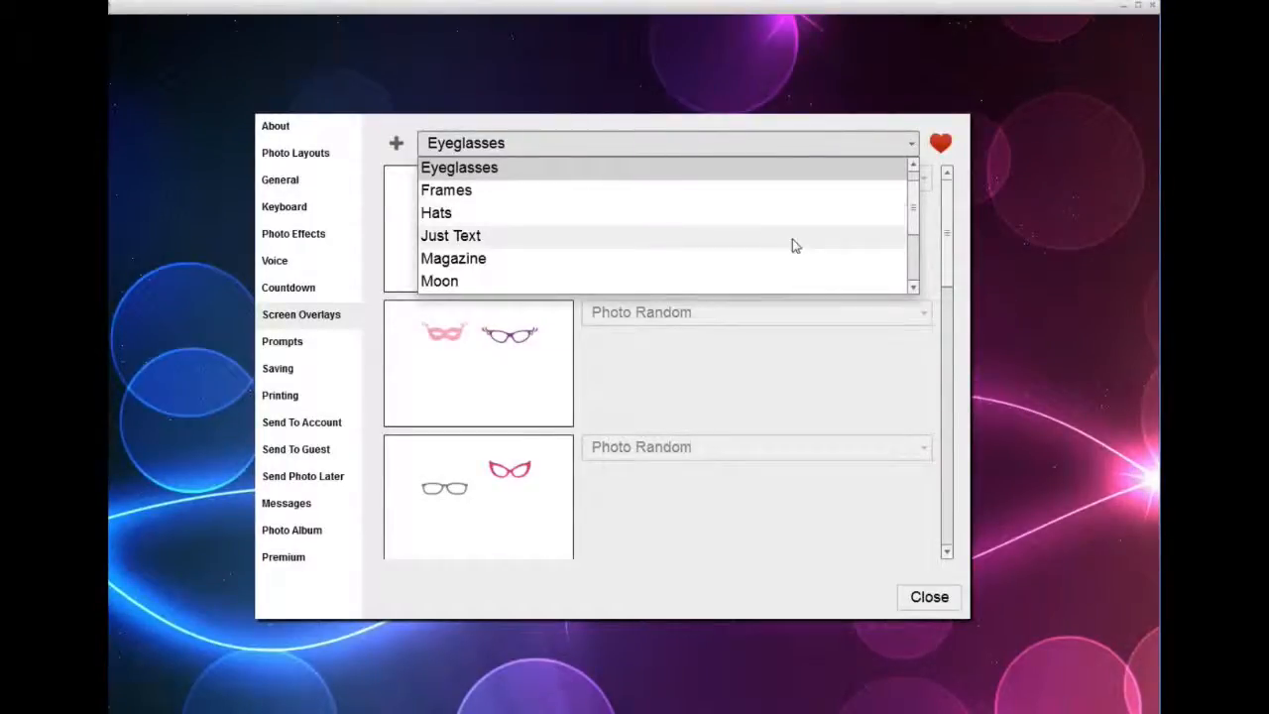
{"action": "left_click", "coordinate": [792, 239]}
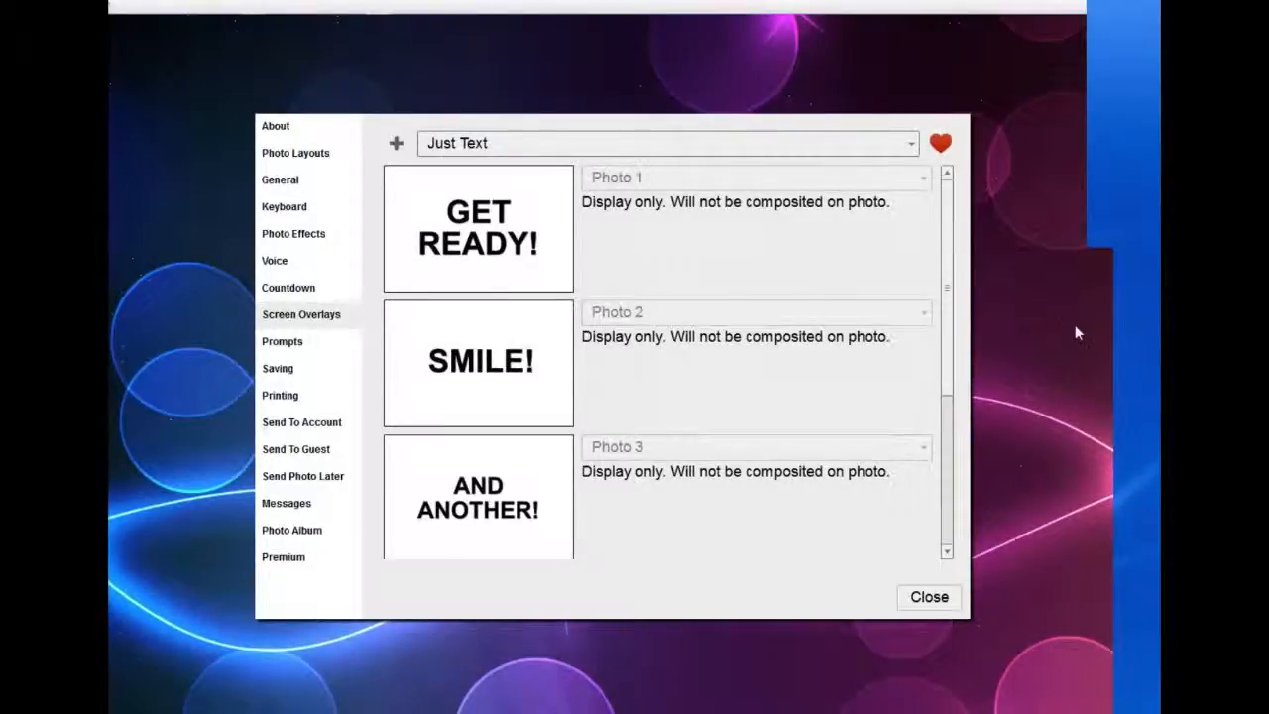
Step: Preview the Pirates [Long] and Pirates [Medium] screen overlay sets
{"action": "left_click", "coordinate": [914, 147]}
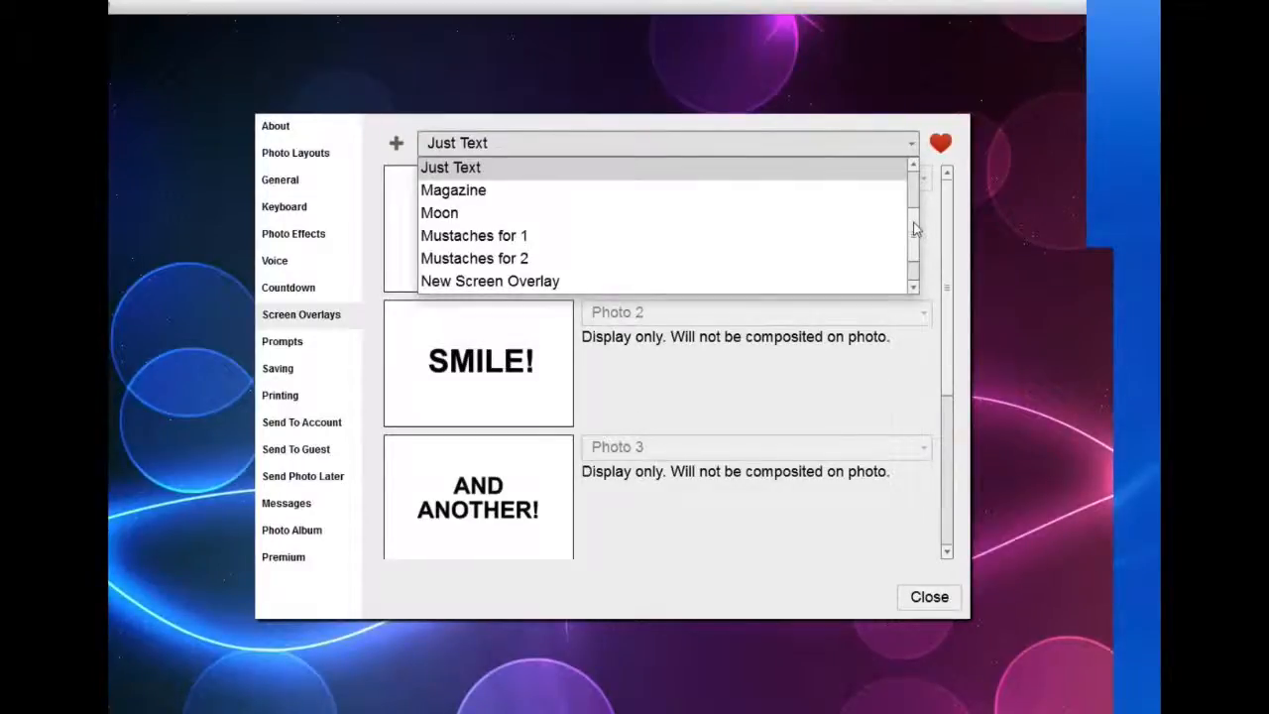
{"action": "scroll", "coordinate": [913, 222], "scroll_direction": "down", "scroll_amount": 2}
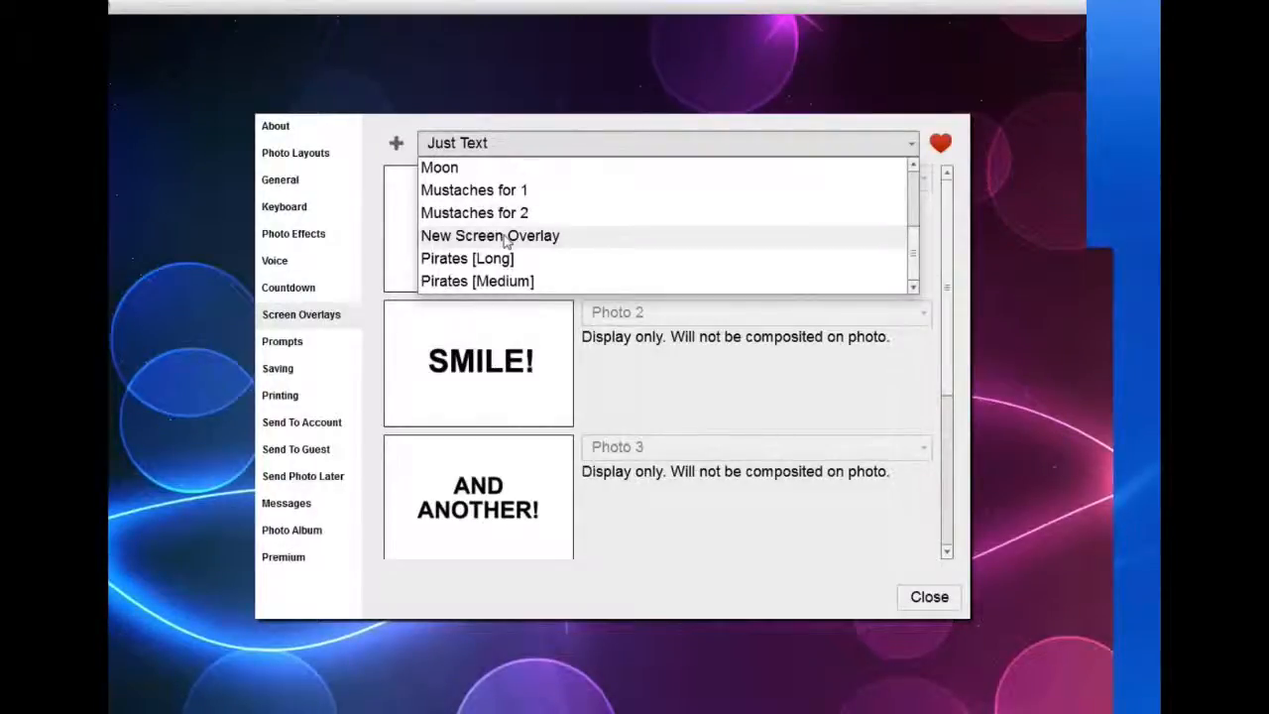
{"action": "left_click", "coordinate": [472, 260]}
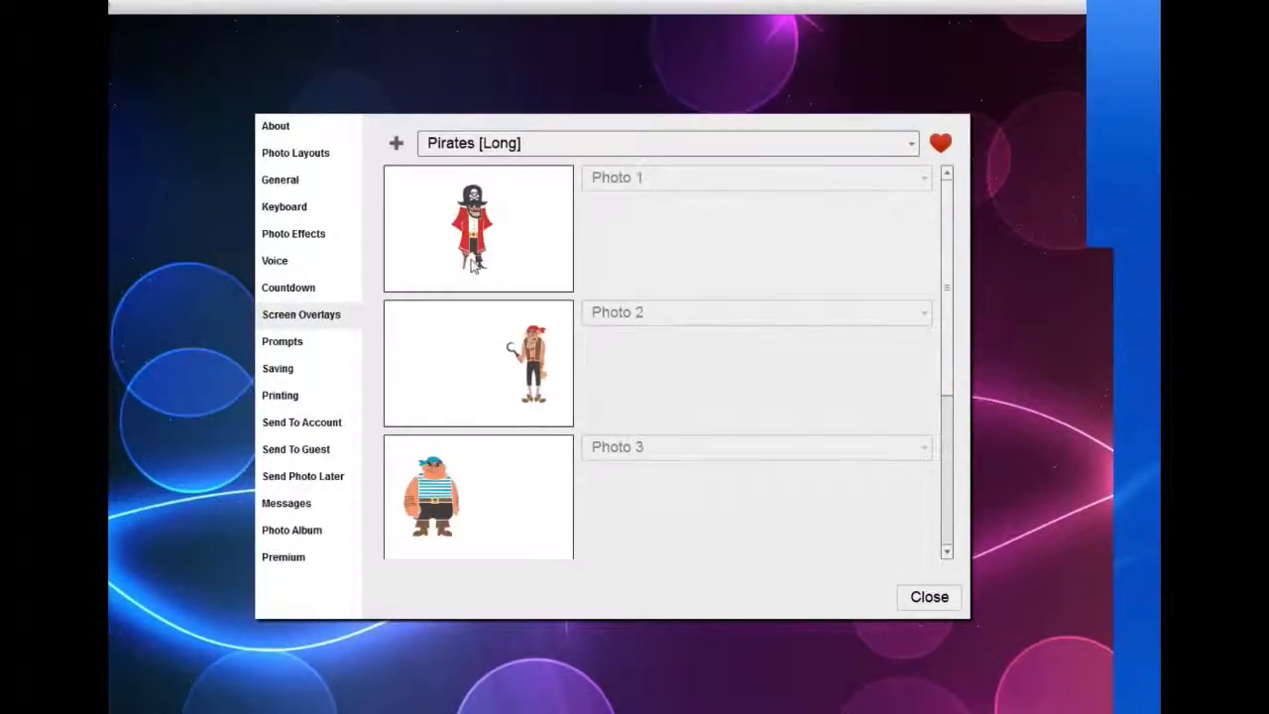
{"action": "left_click", "coordinate": [912, 145]}
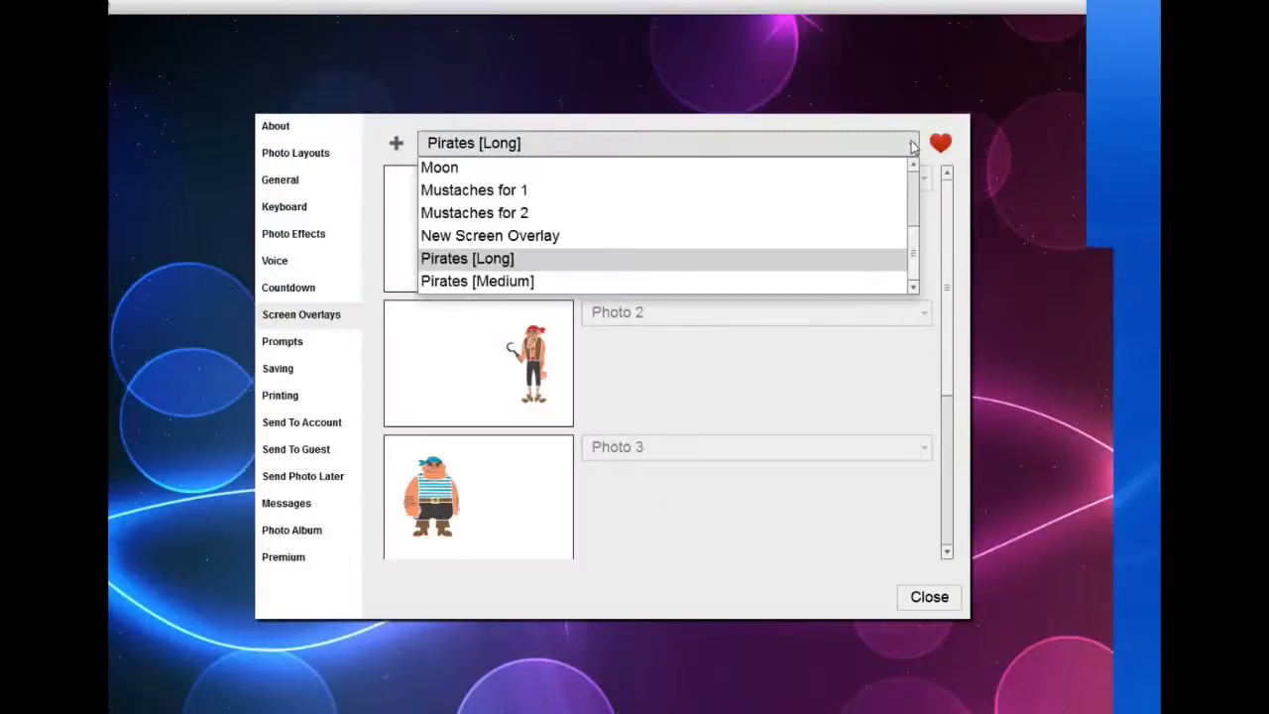
{"action": "left_click", "coordinate": [636, 288]}
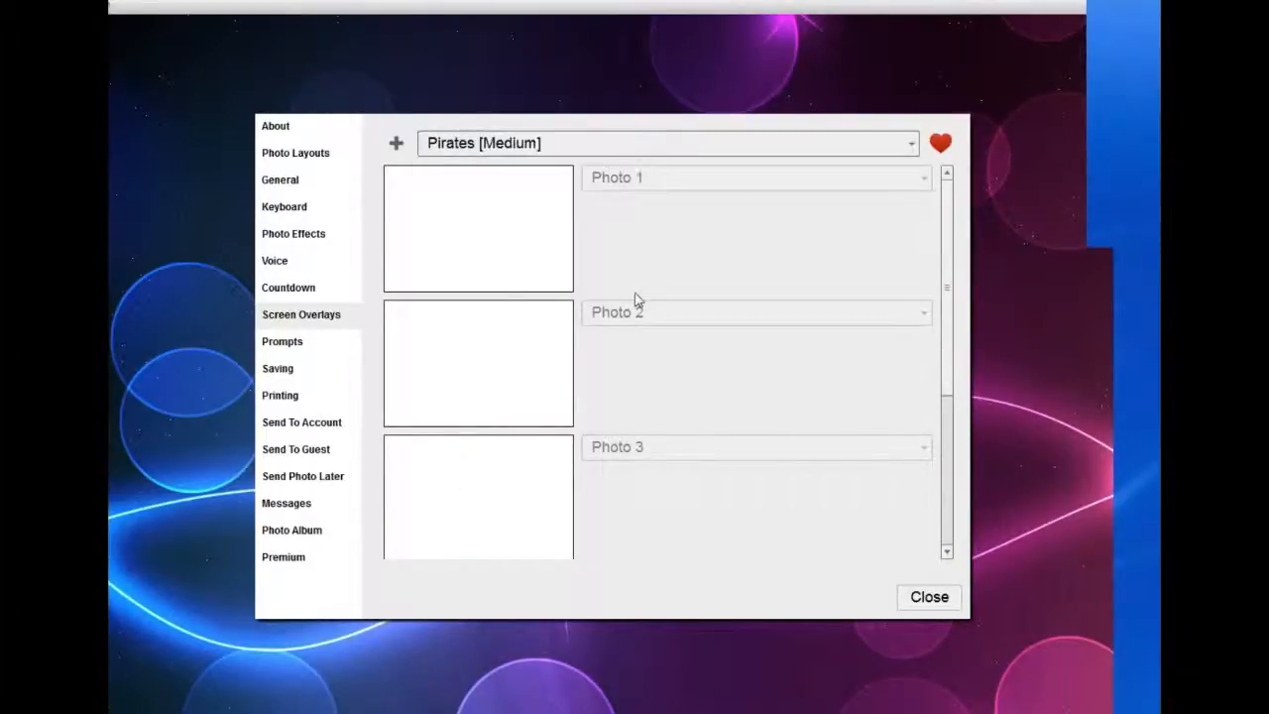
Step: Choose the Frames screen overlay set
{"action": "left_click", "coordinate": [912, 145]}
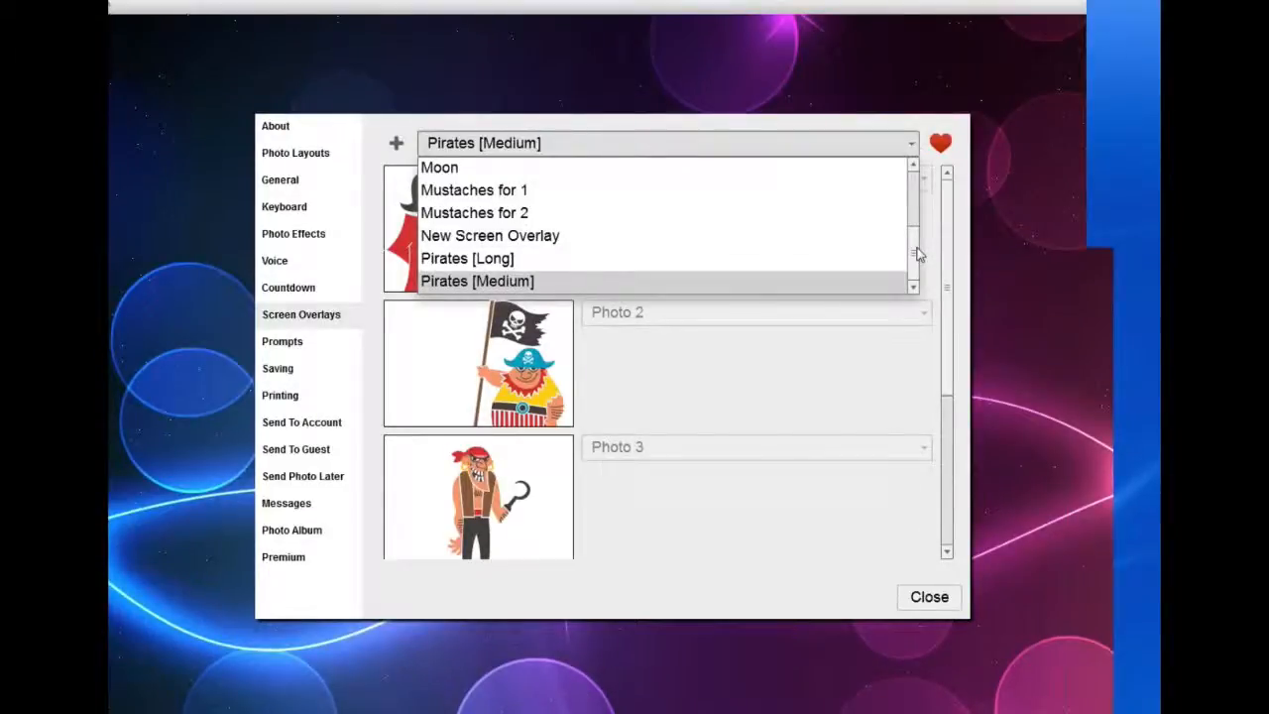
{"action": "left_click_drag", "start_coordinate": [915, 249], "coordinate": [916, 183]}
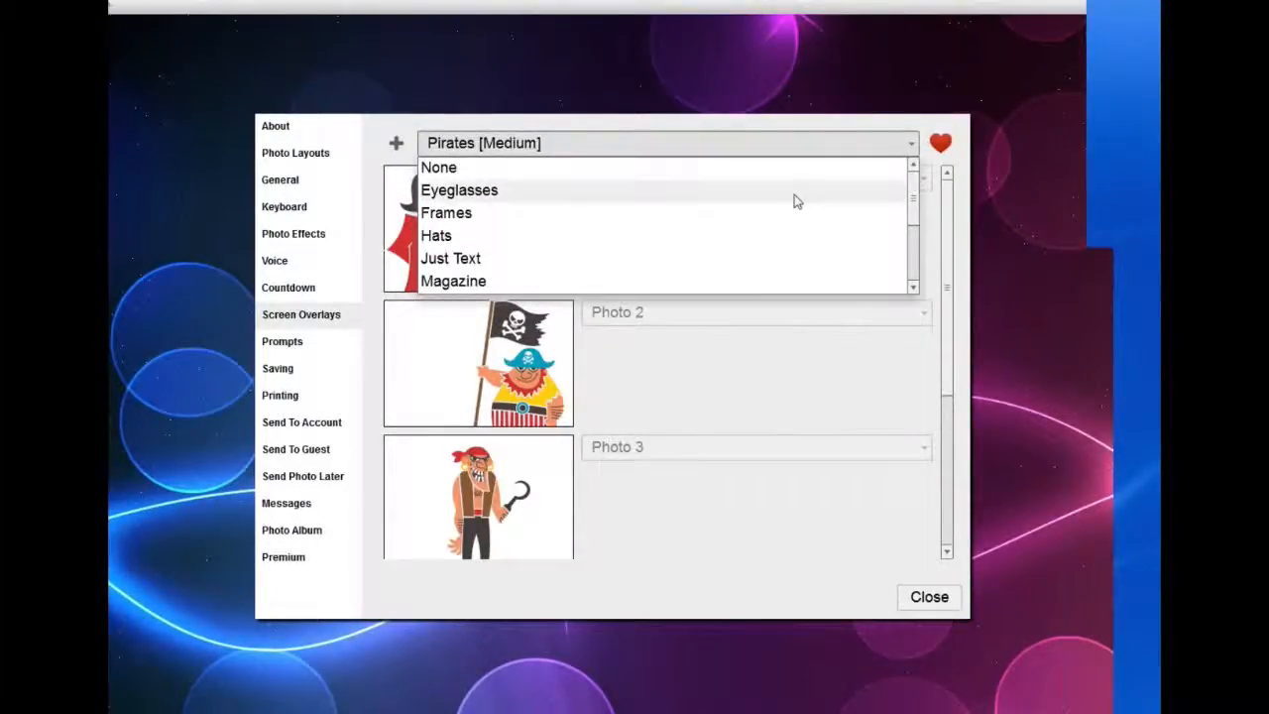
{"action": "left_click", "coordinate": [516, 216]}
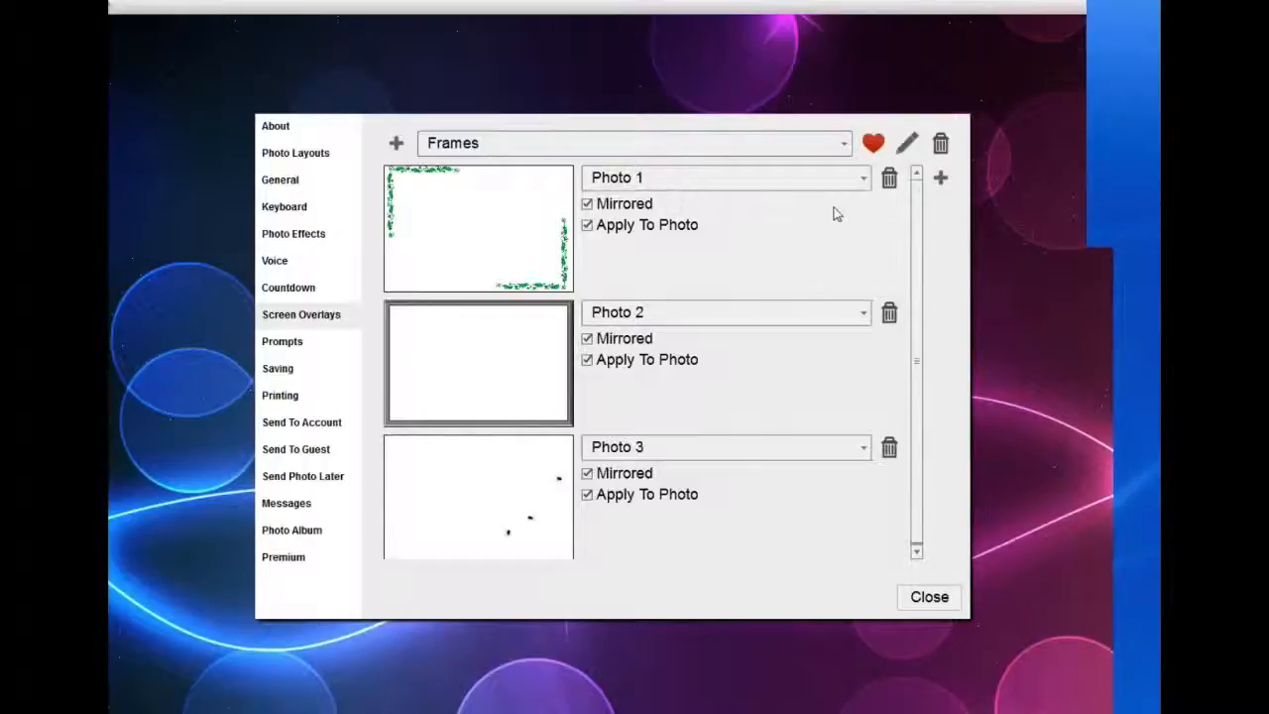
Step: Browse the favorite photo layouts, select WED 101913 1 Top + 3 Right, 4 x 6 Landscape, and close the settings
{"action": "left_click", "coordinate": [314, 155]}
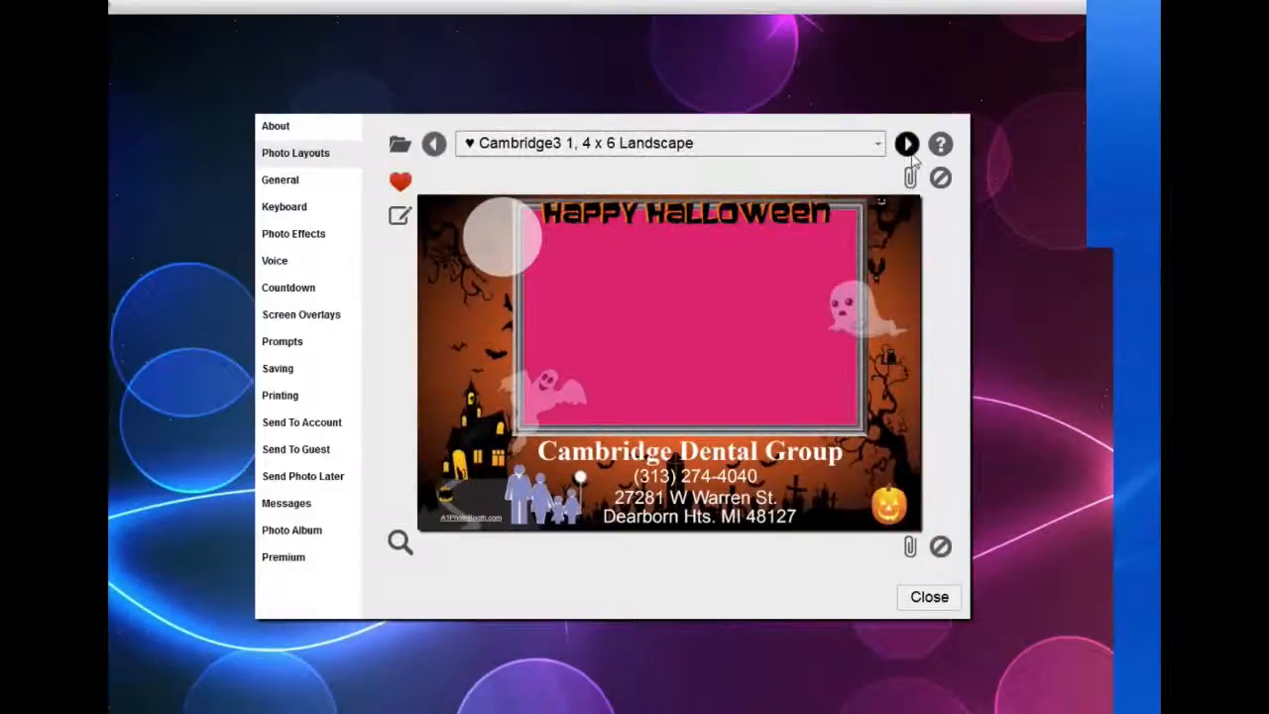
{"action": "left_click", "coordinate": [907, 146]}
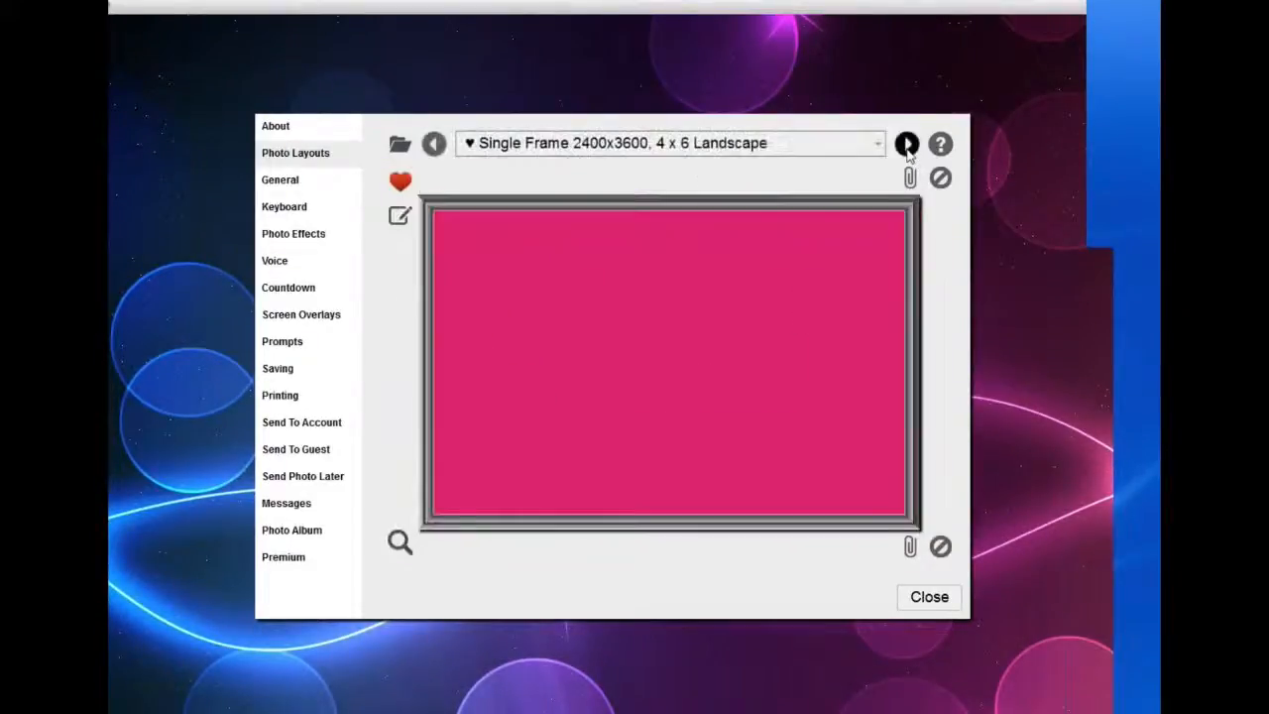
{"action": "left_click", "coordinate": [908, 146]}
{"action": "left_click", "coordinate": [907, 145]}
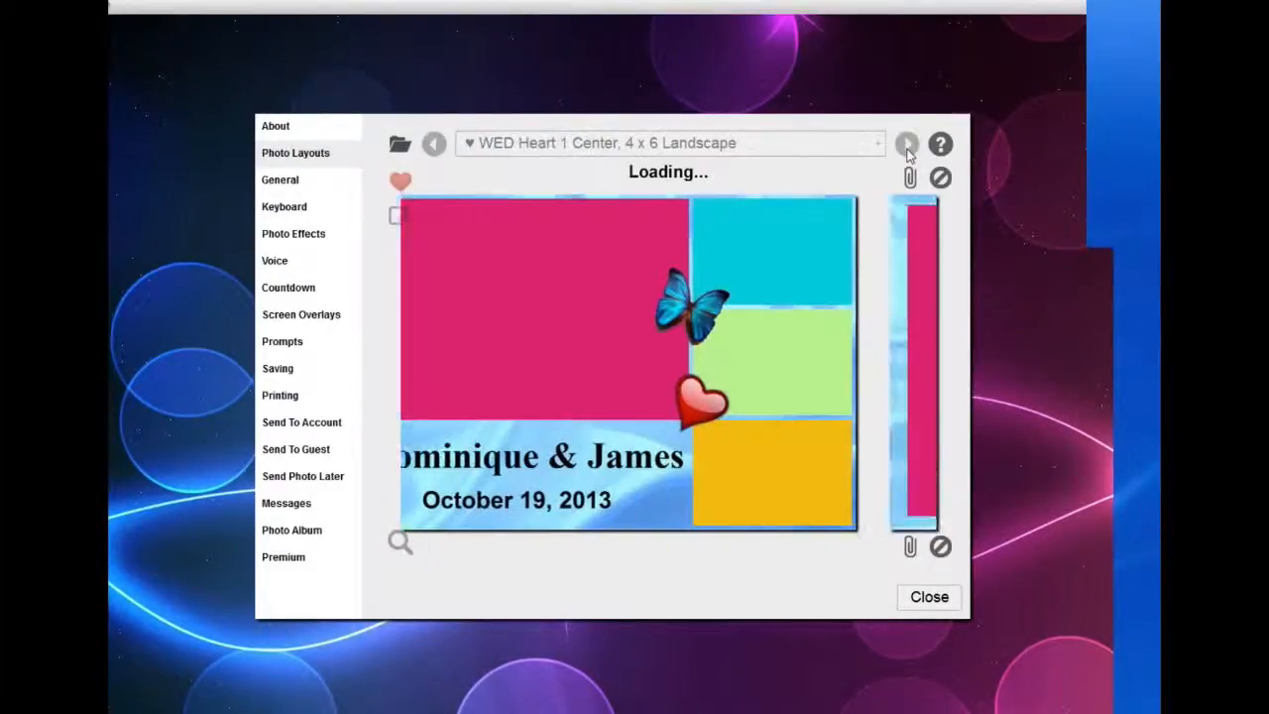
{"action": "left_click", "coordinate": [907, 146]}
{"action": "left_click", "coordinate": [907, 145]}
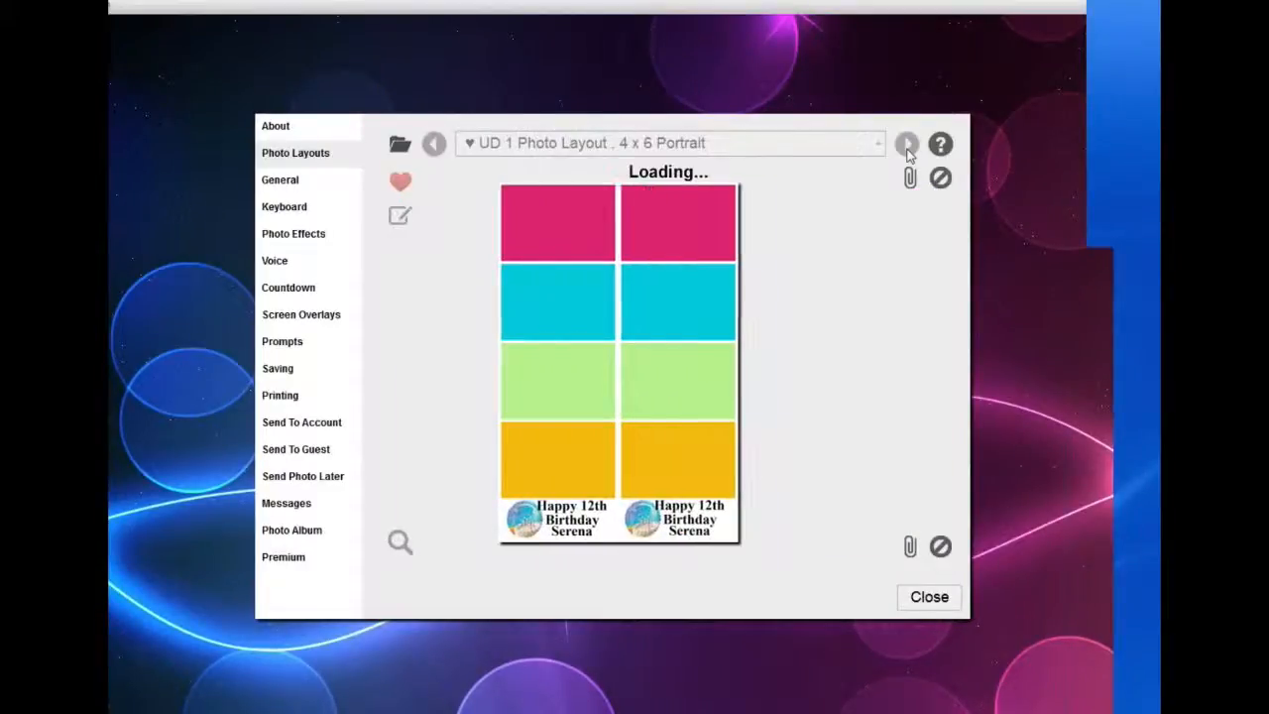
{"action": "left_click", "coordinate": [434, 145]}
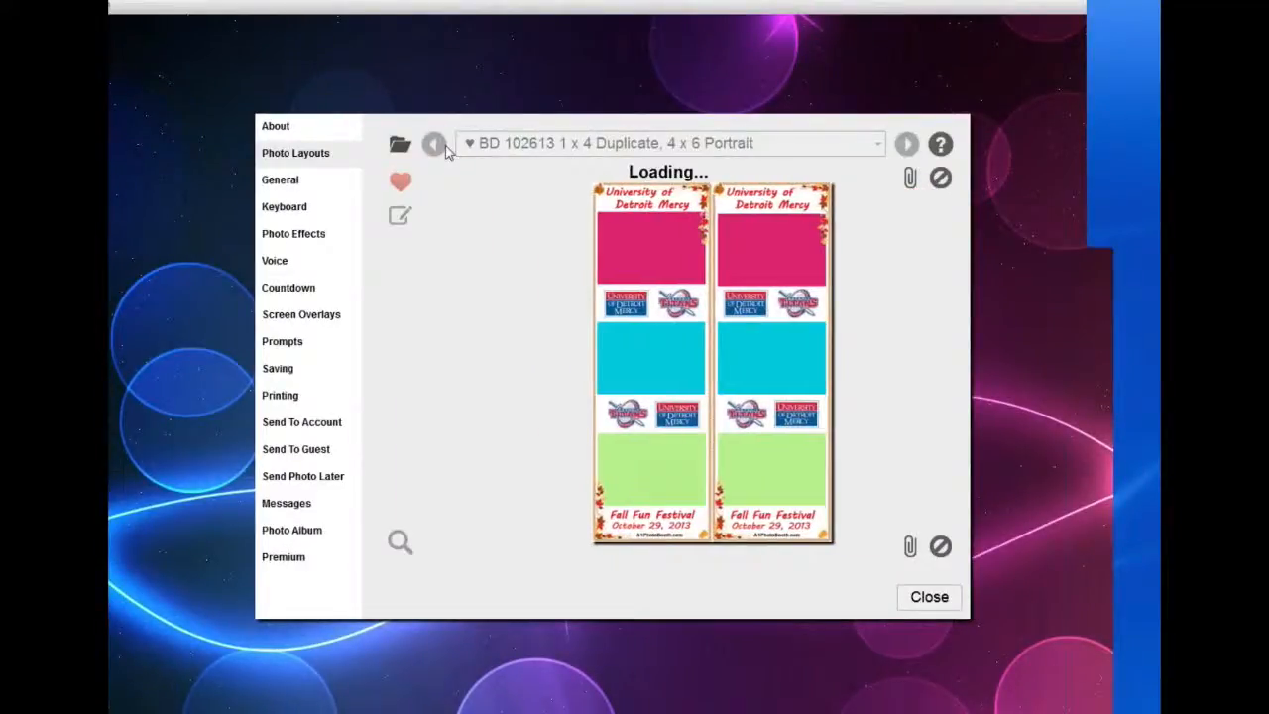
{"action": "left_click", "coordinate": [434, 145]}
{"action": "left_click", "coordinate": [434, 144]}
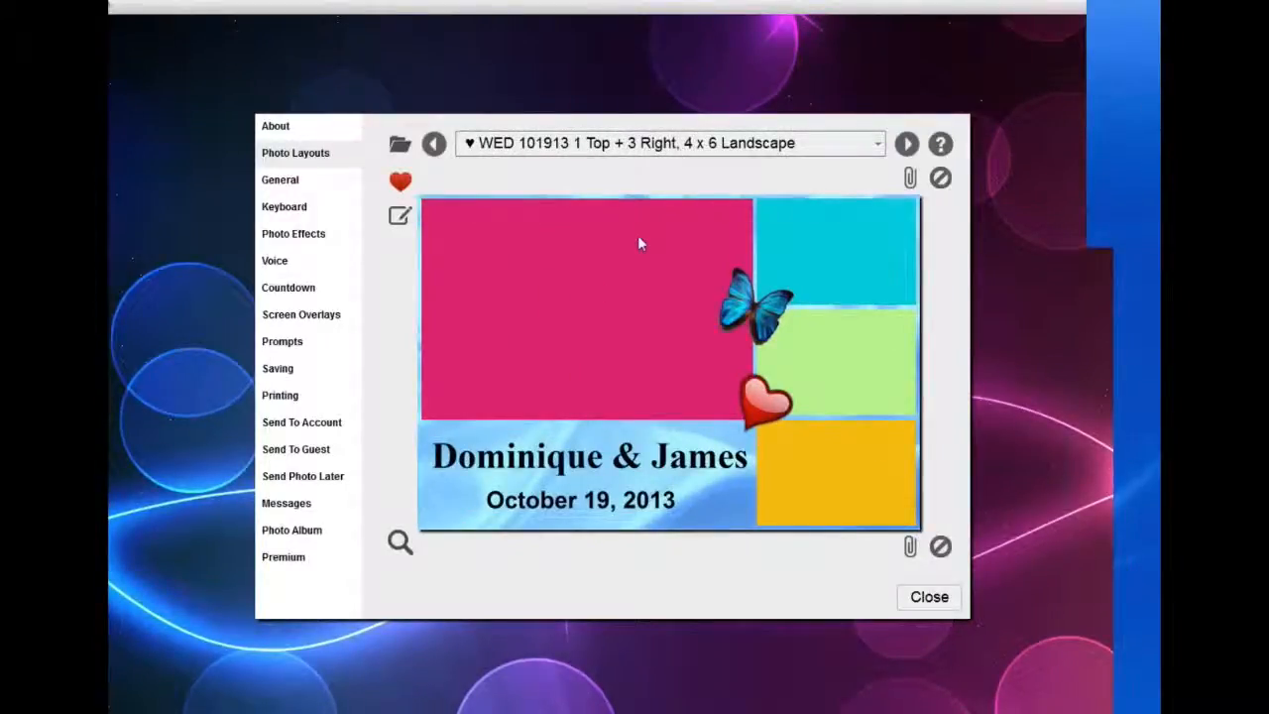
{"action": "left_click", "coordinate": [941, 599]}
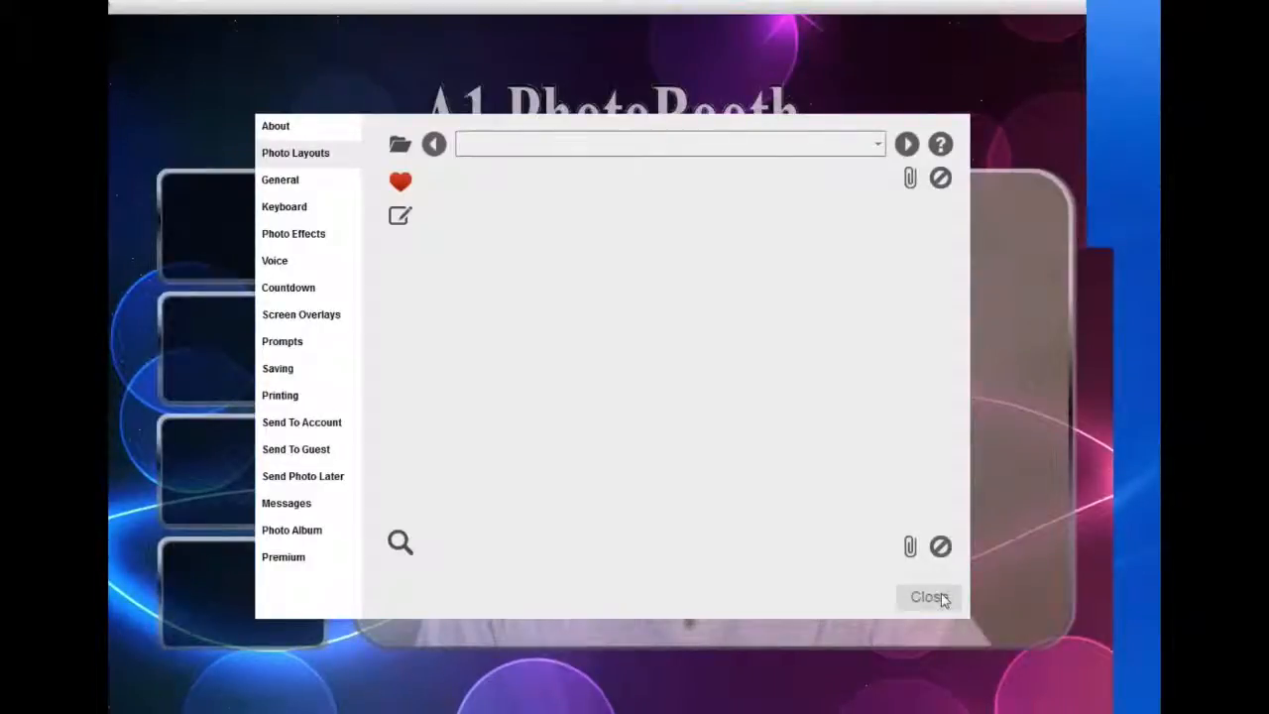
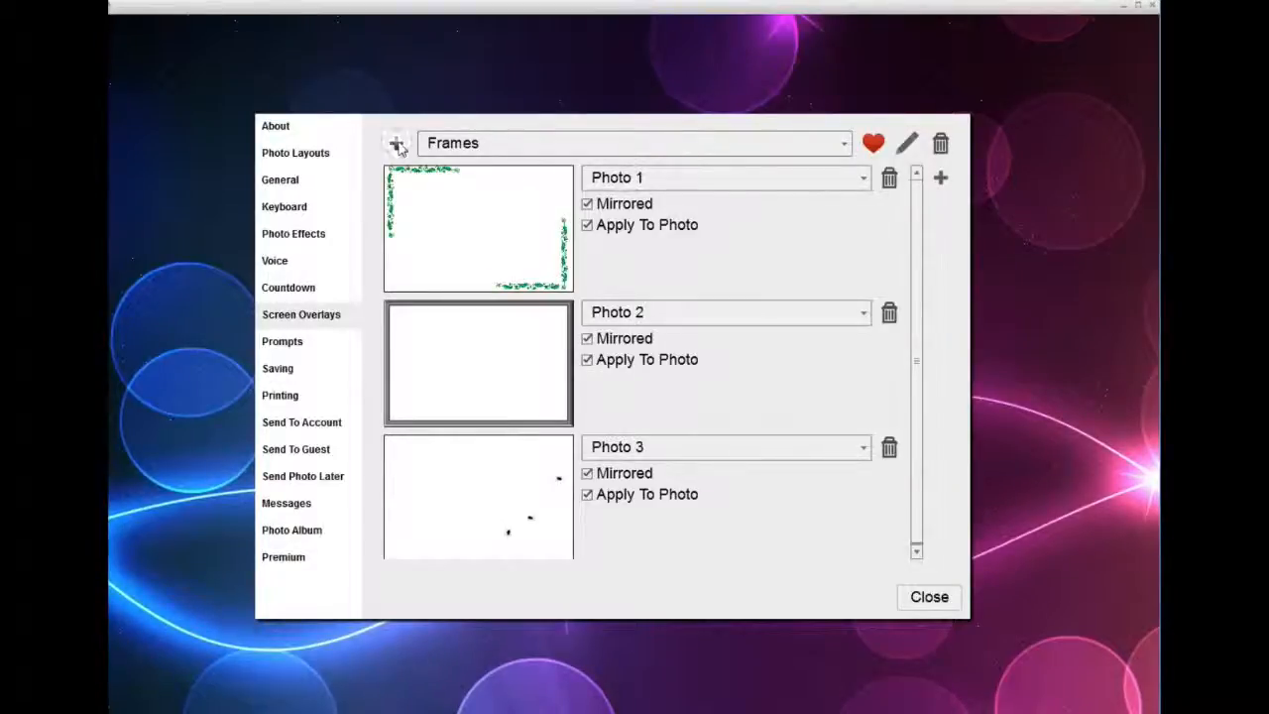
Step: Create a screen overlay set named New Screen Overlay and add the border_red image from the desktop's WEBINAR folder to it
{"action": "left_click", "coordinate": [397, 144]}
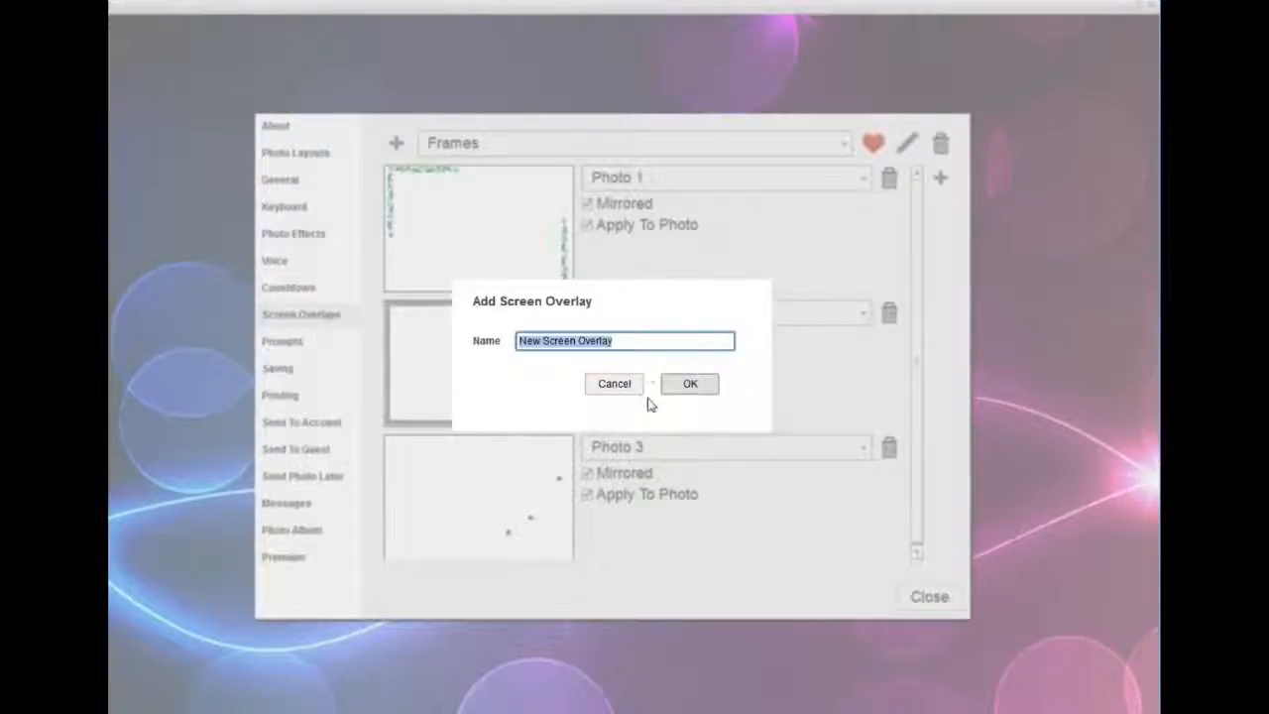
{"action": "left_click", "coordinate": [680, 395]}
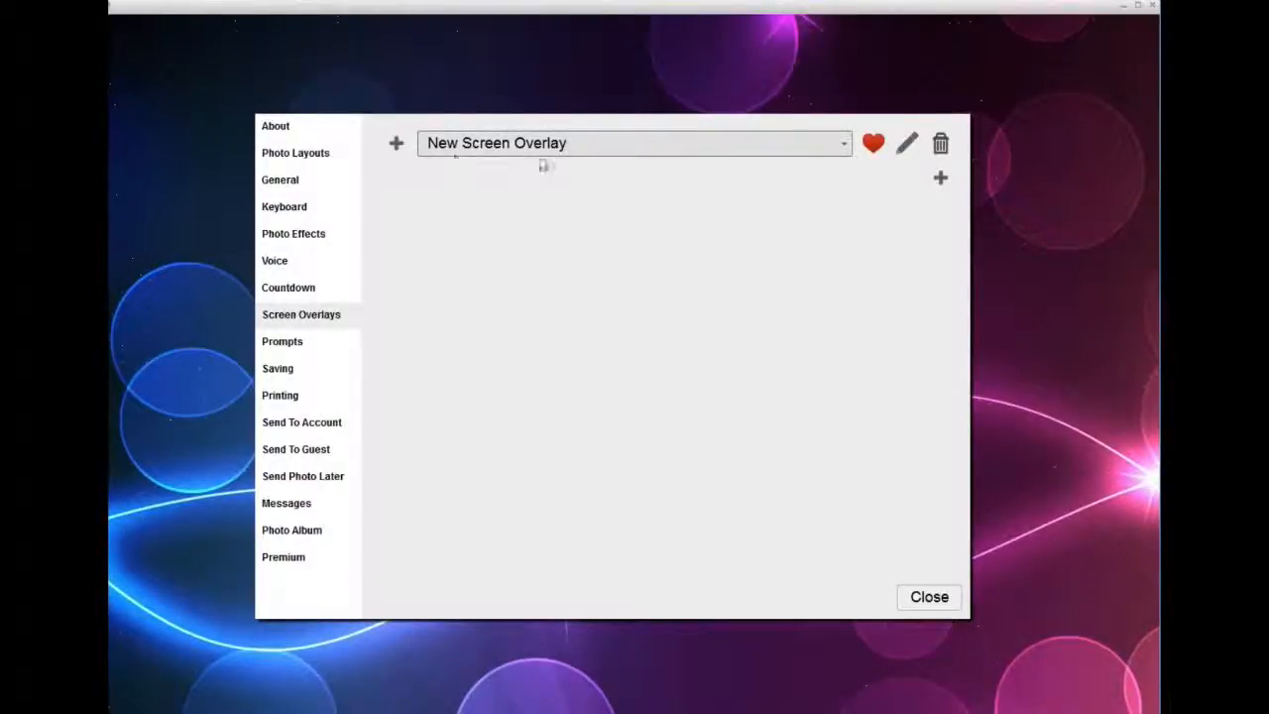
{"action": "left_click", "coordinate": [940, 181]}
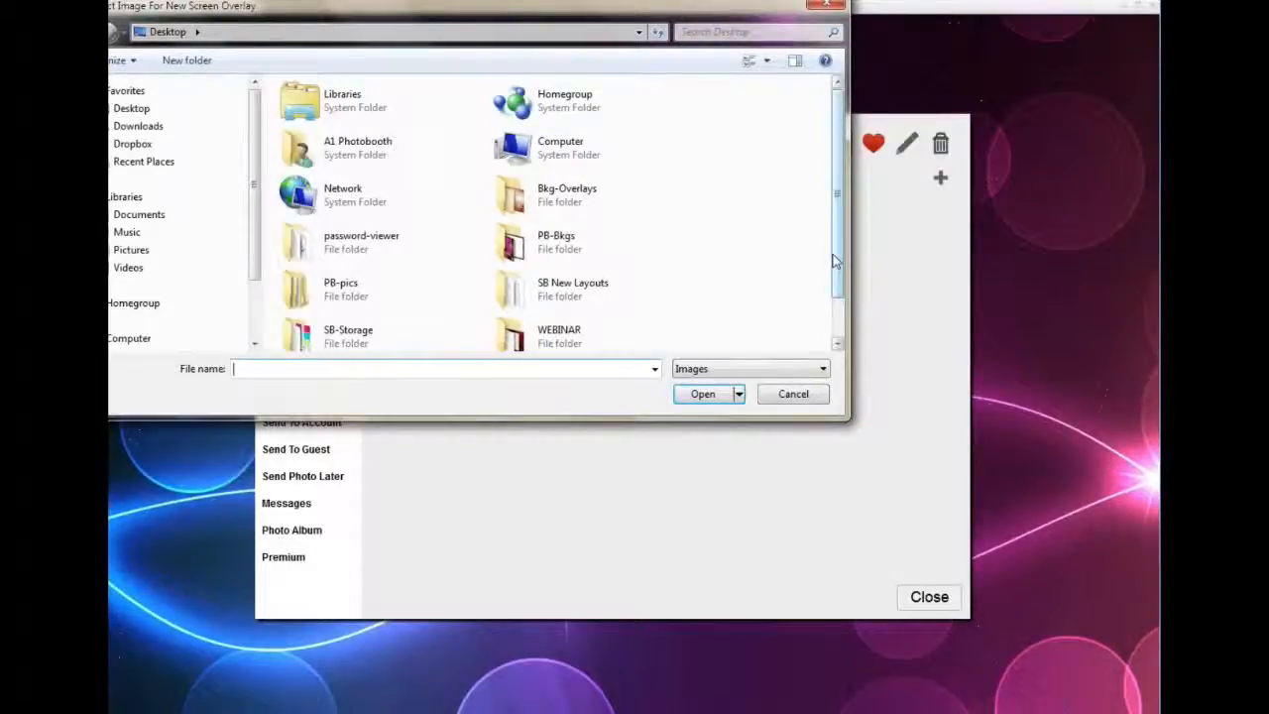
{"action": "left_click_drag", "start_coordinate": [839, 260], "coordinate": [840, 315]}
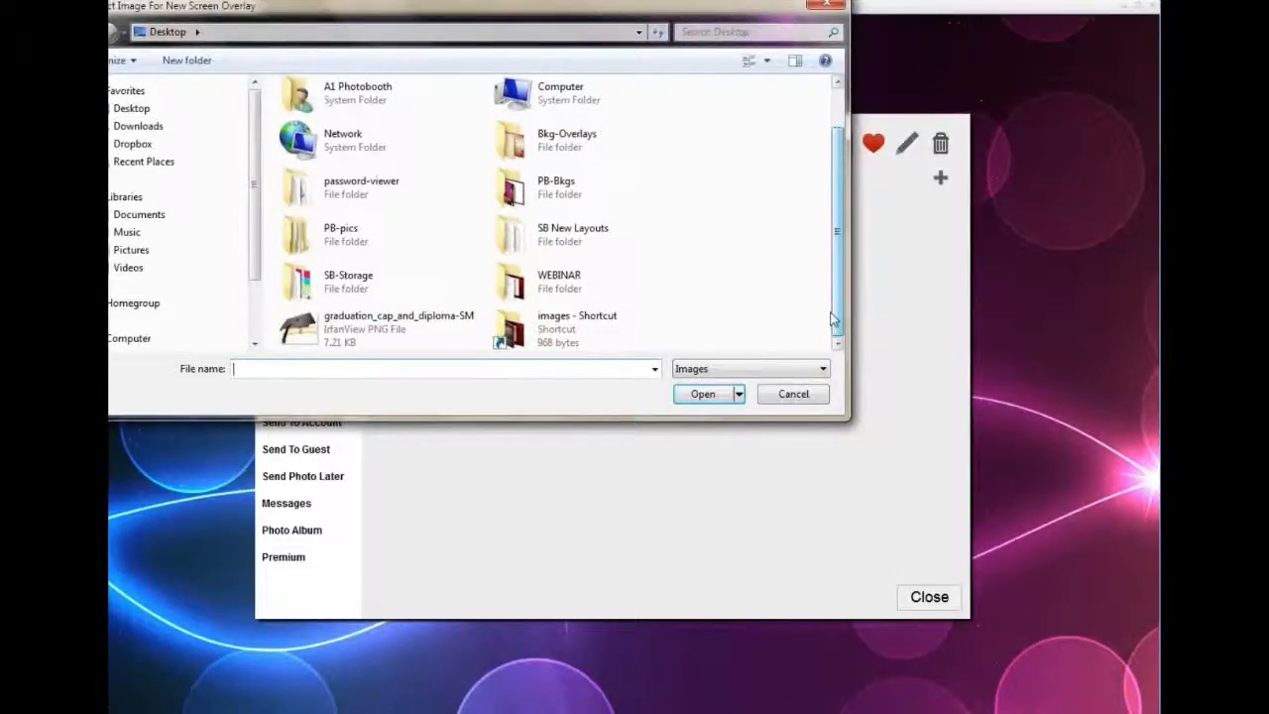
{"action": "left_click", "coordinate": [552, 277]}
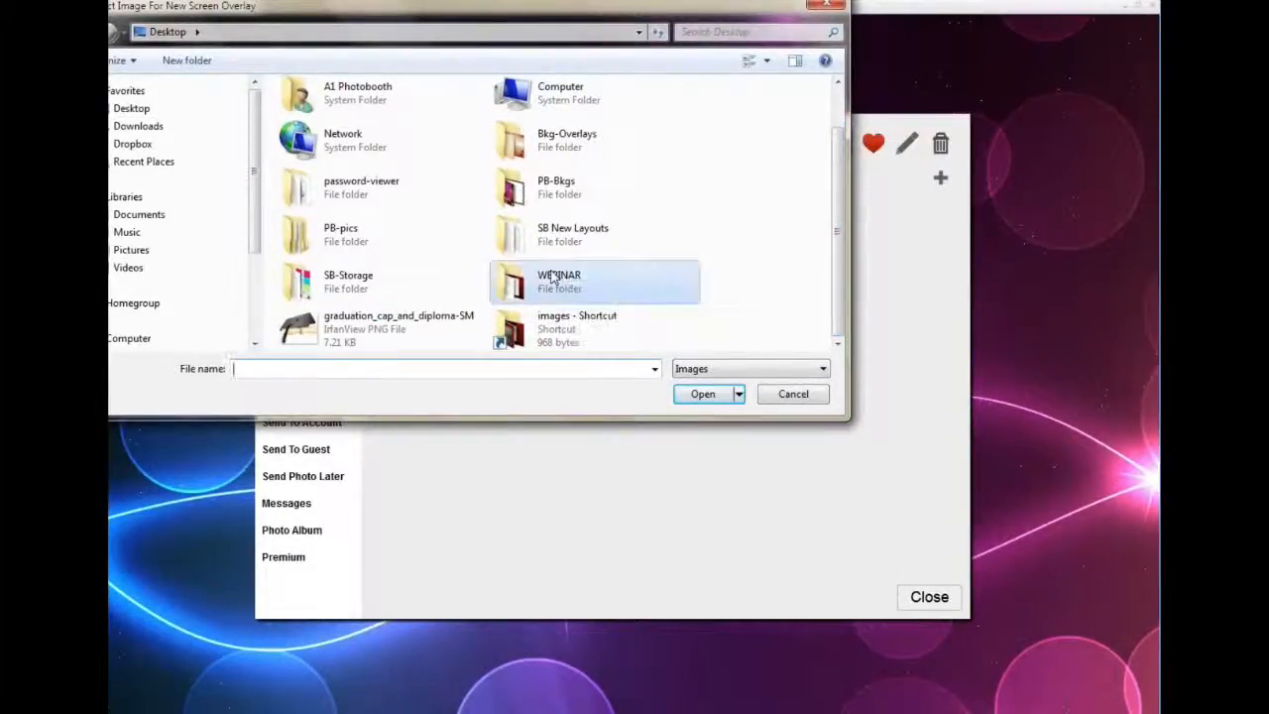
{"action": "double_click", "coordinate": [552, 277]}
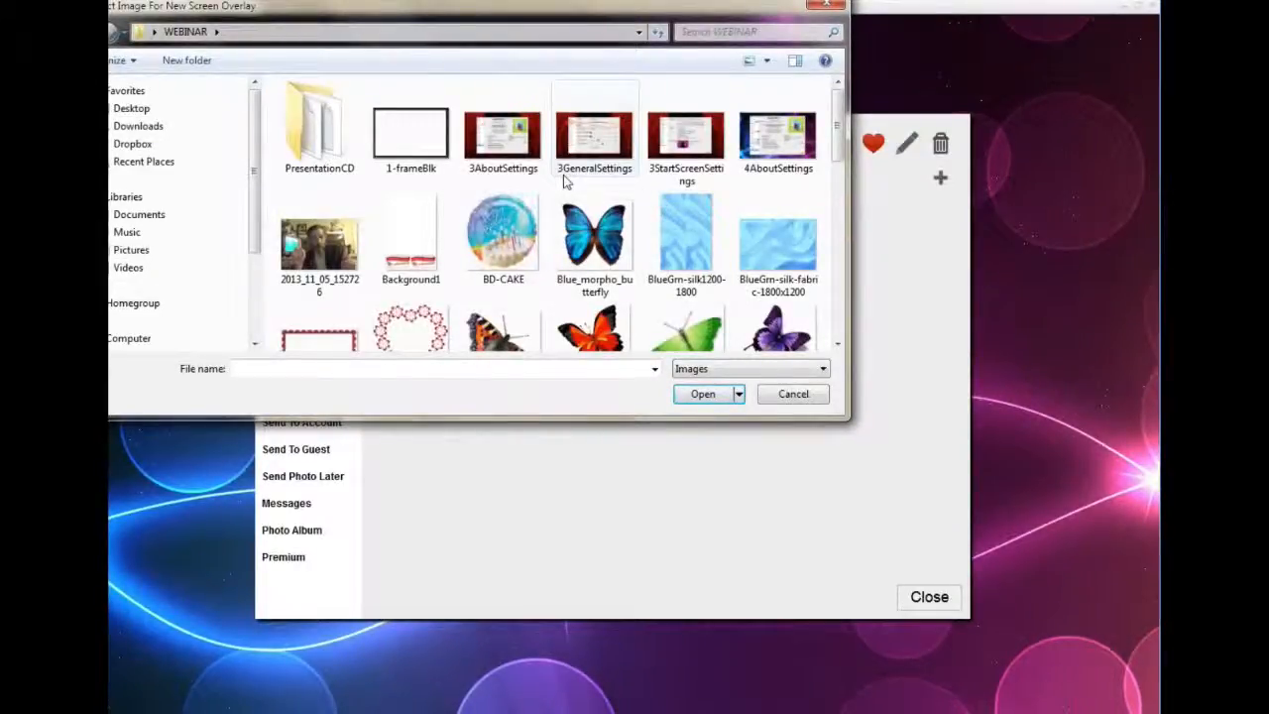
{"action": "left_click", "coordinate": [838, 347]}
{"action": "left_click", "coordinate": [289, 277]}
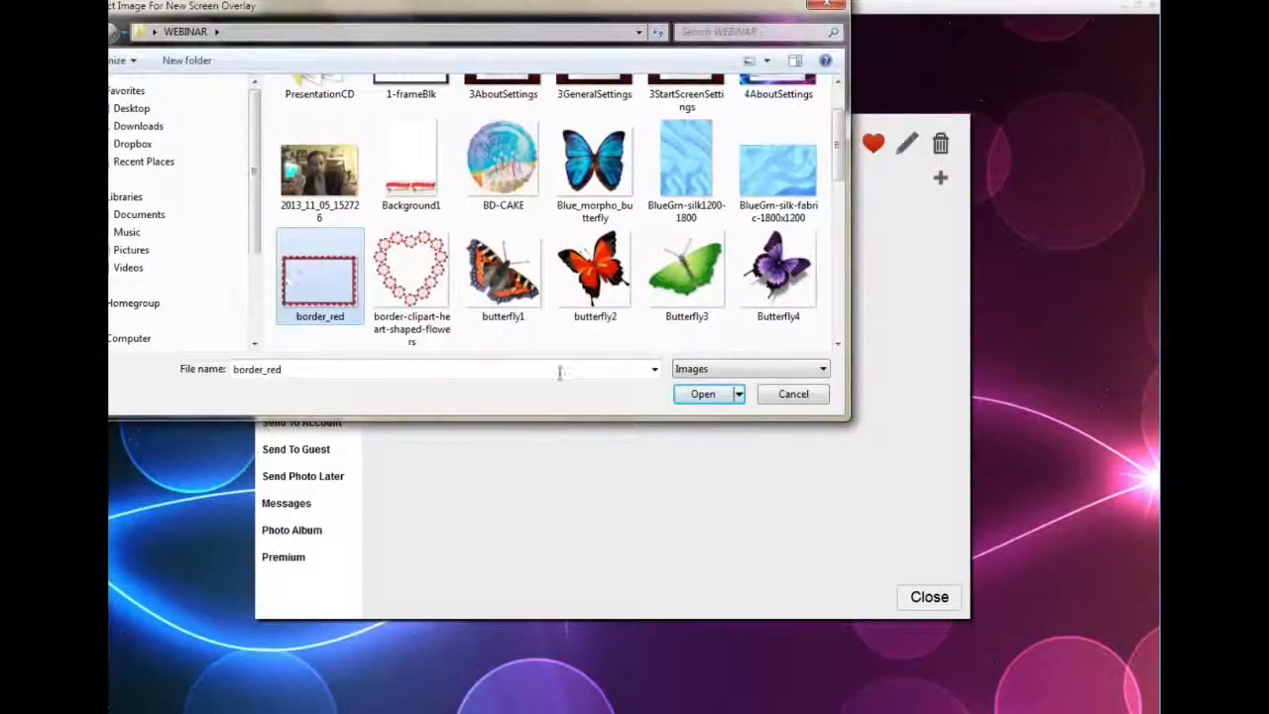
{"action": "left_click", "coordinate": [682, 398]}
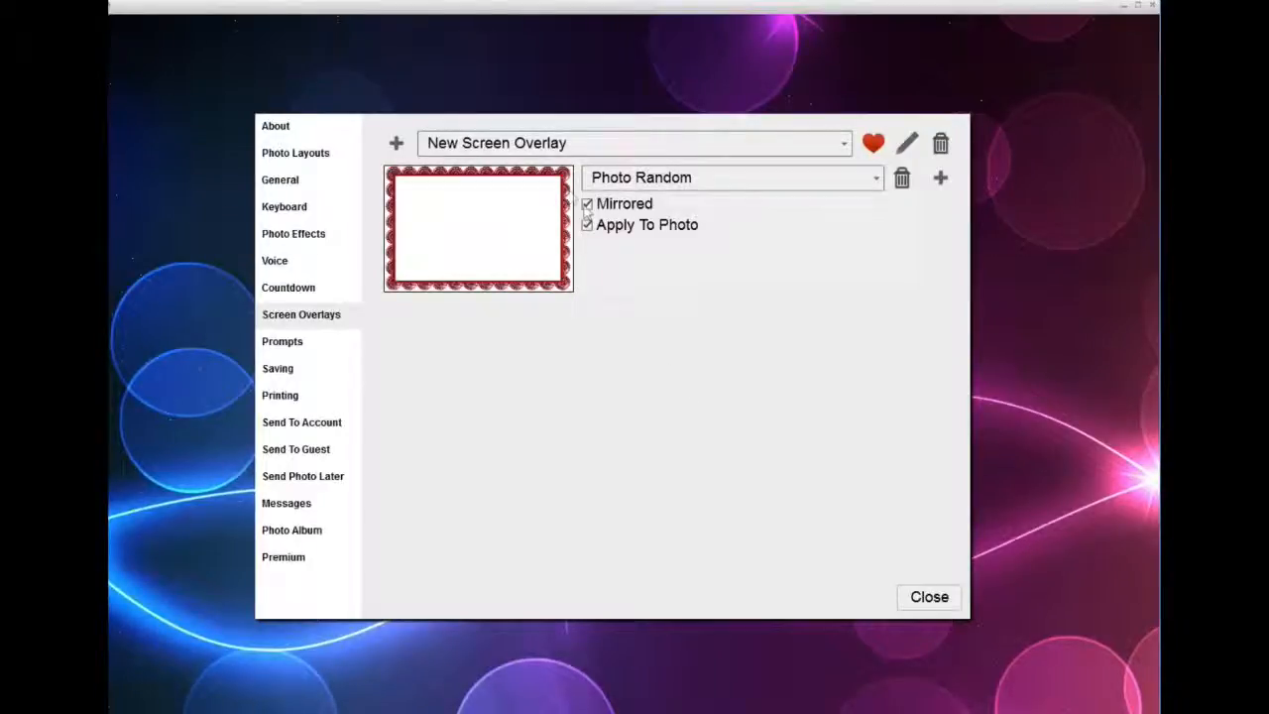
Step: Toggle Apply To Photo off and back on for the red border image, and assign the image to Photo 1
{"action": "left_click", "coordinate": [586, 225]}
{"action": "left_click", "coordinate": [588, 225]}
{"action": "left_click", "coordinate": [878, 178]}
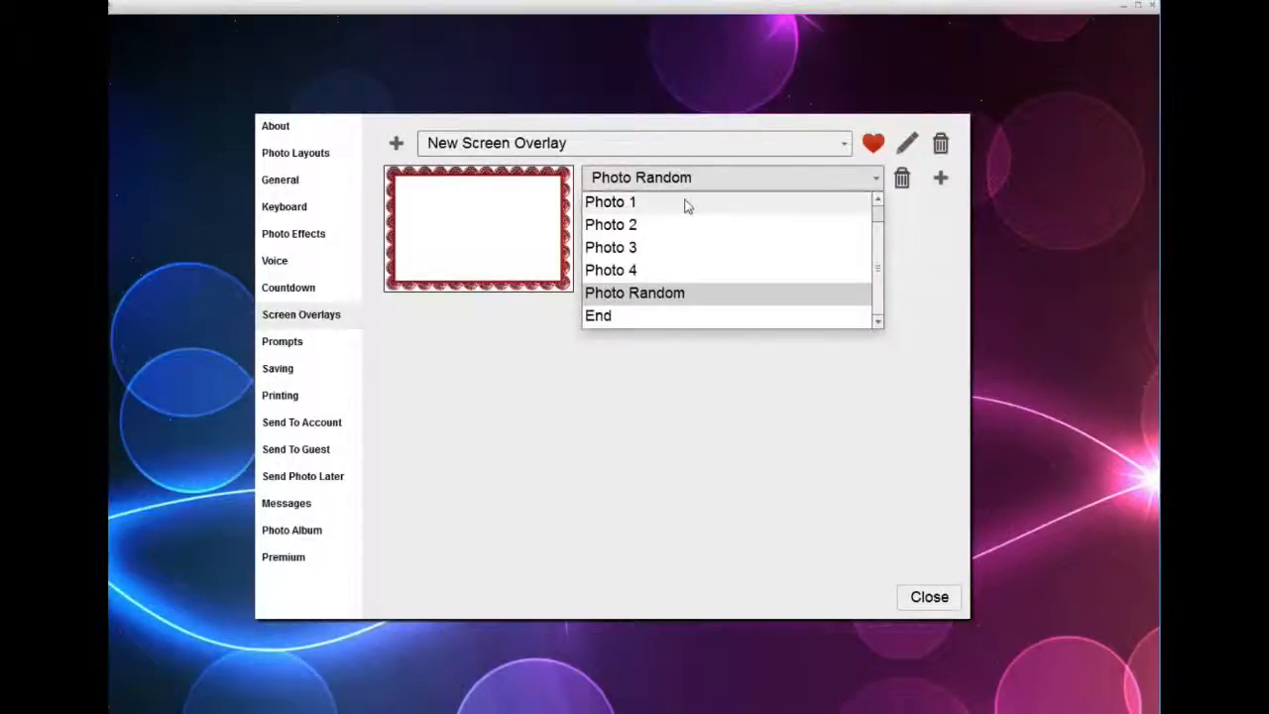
{"action": "scroll", "coordinate": [882, 245], "scroll_direction": "up", "scroll_amount": 1}
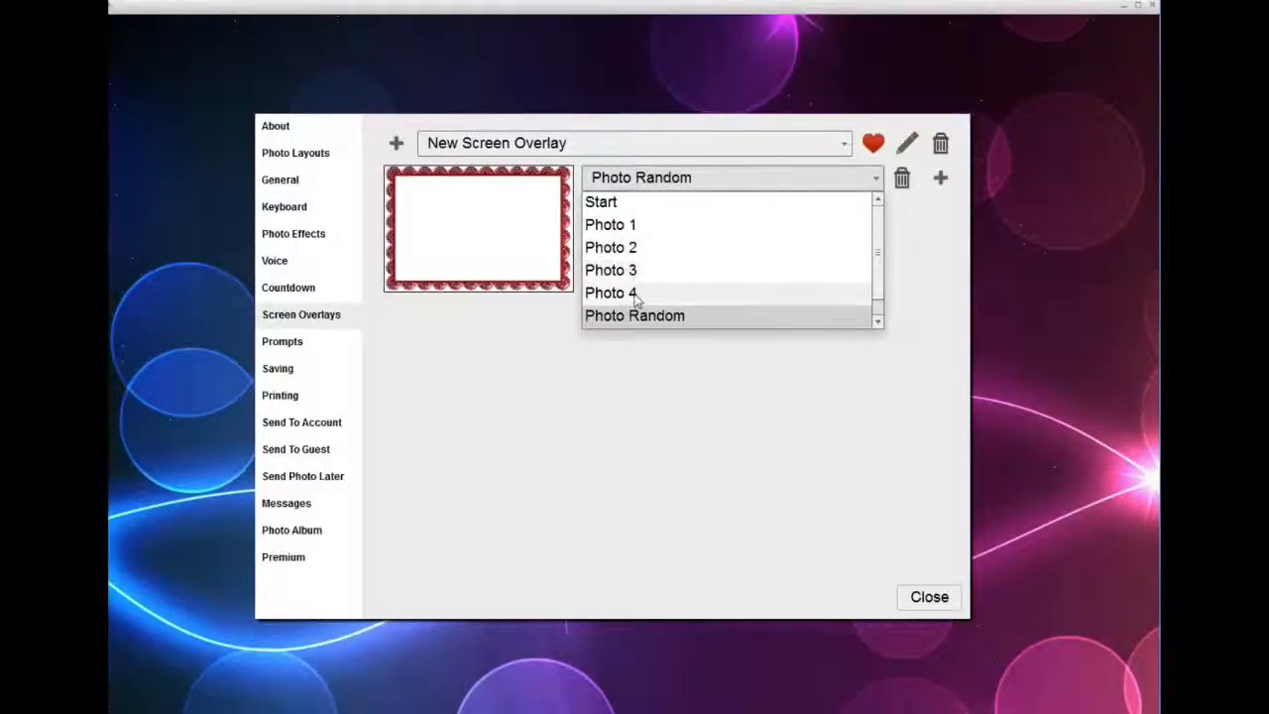
{"action": "scroll", "coordinate": [881, 288], "scroll_direction": "down", "scroll_amount": 1}
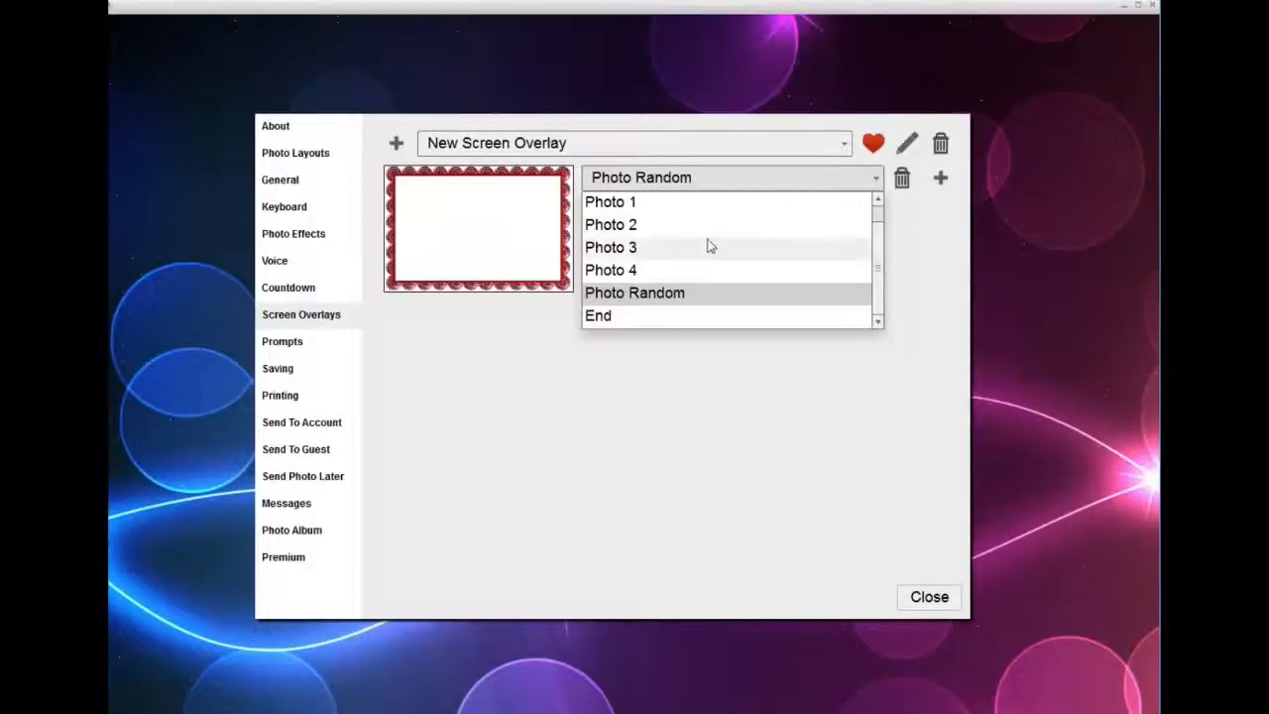
{"action": "left_click", "coordinate": [640, 206]}
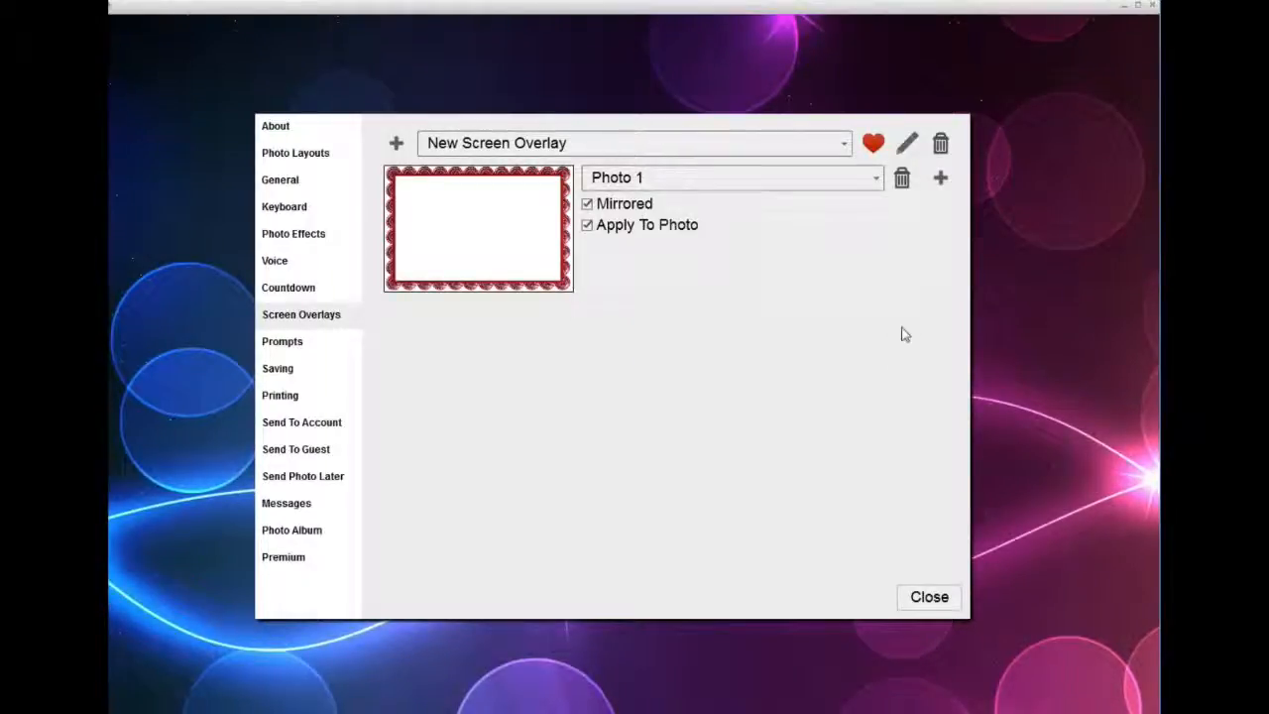
Step: Add the 1-frameBlk image from the desktop's WEBINAR folder to the New Screen Overlay set
{"action": "left_click", "coordinate": [941, 179]}
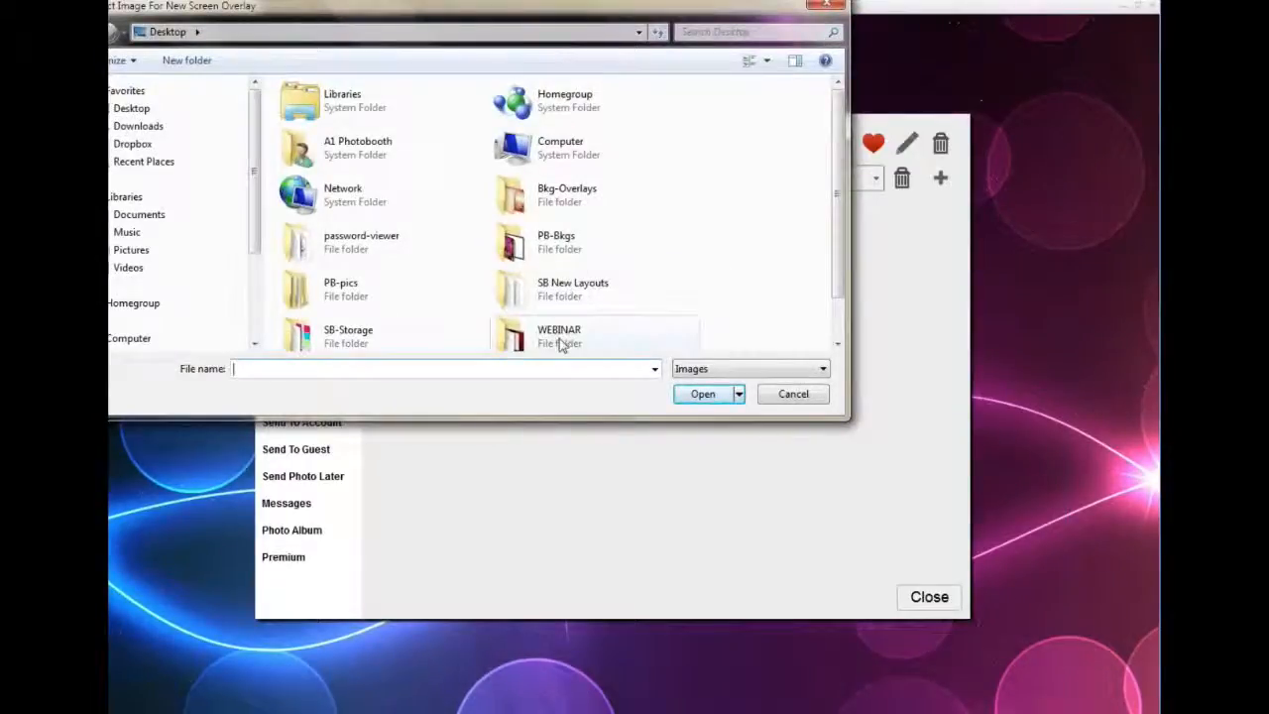
{"action": "left_click", "coordinate": [522, 344]}
{"action": "double_click", "coordinate": [522, 344]}
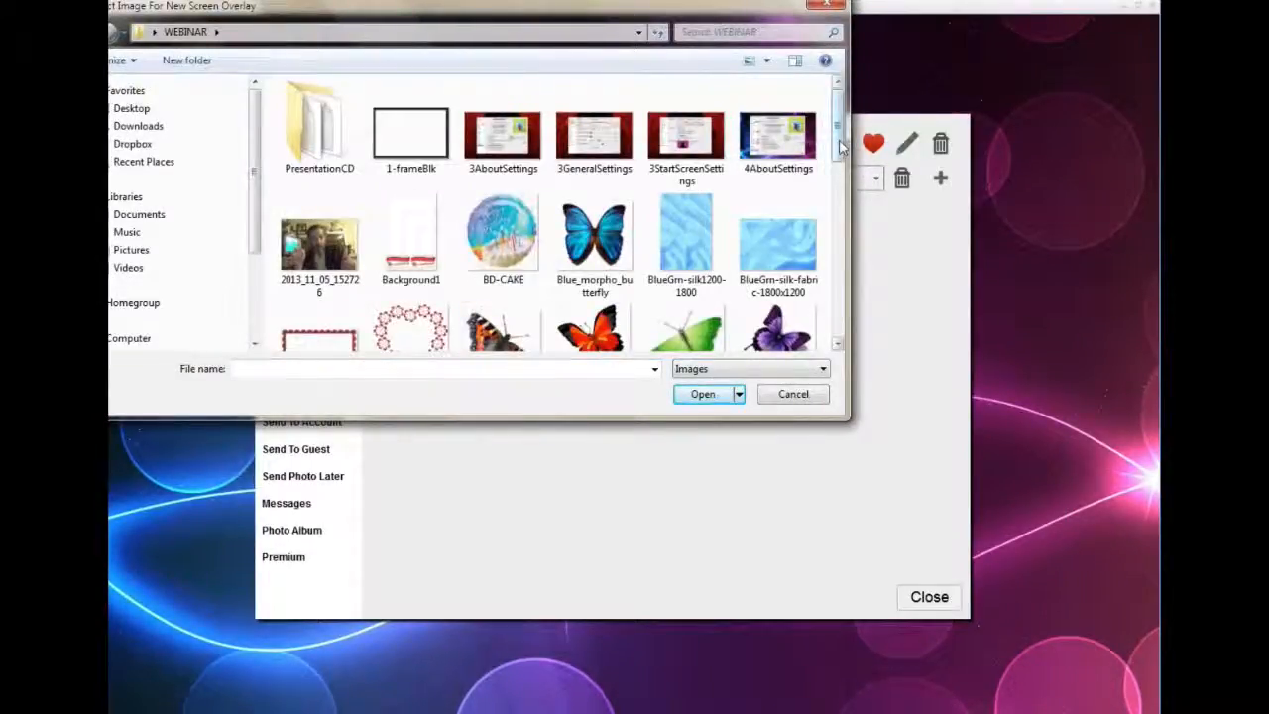
{"action": "mouse_move", "coordinate": [840, 146]}
{"action": "left_mouse_down"}
{"action": "mouse_move", "coordinate": [840, 228]}
{"action": "mouse_move", "coordinate": [841, 139]}
{"action": "left_mouse_up"}
{"action": "left_click", "coordinate": [422, 135]}
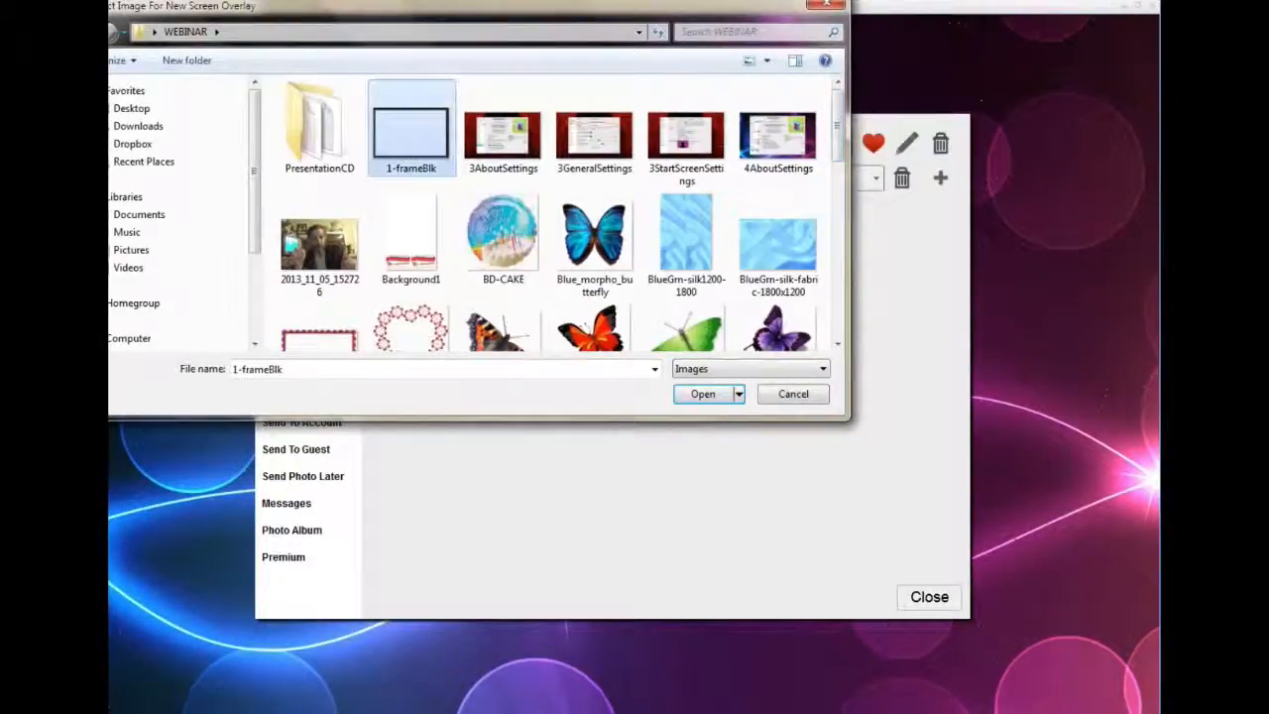
{"action": "left_click", "coordinate": [706, 396]}
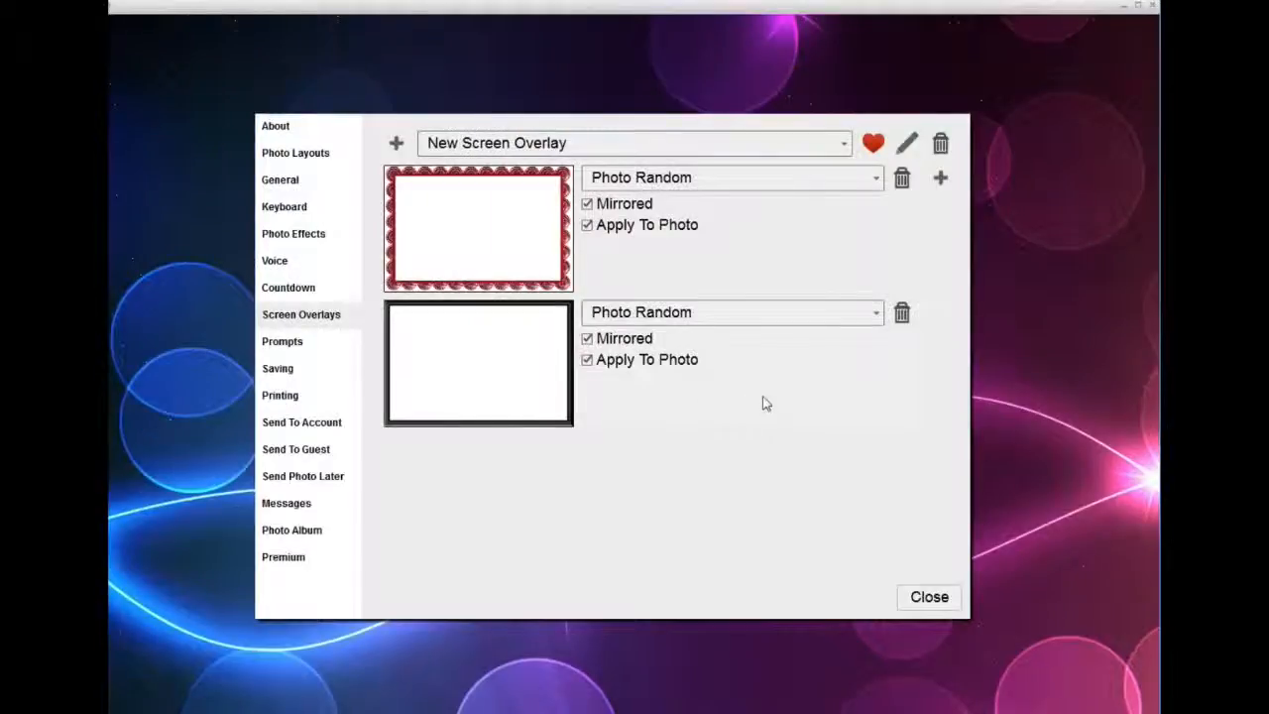
Step: Assign the black frame overlay to Photo 2 and the red border overlay to Photo 1
{"action": "left_click", "coordinate": [870, 313]}
{"action": "left_click", "coordinate": [609, 362]}
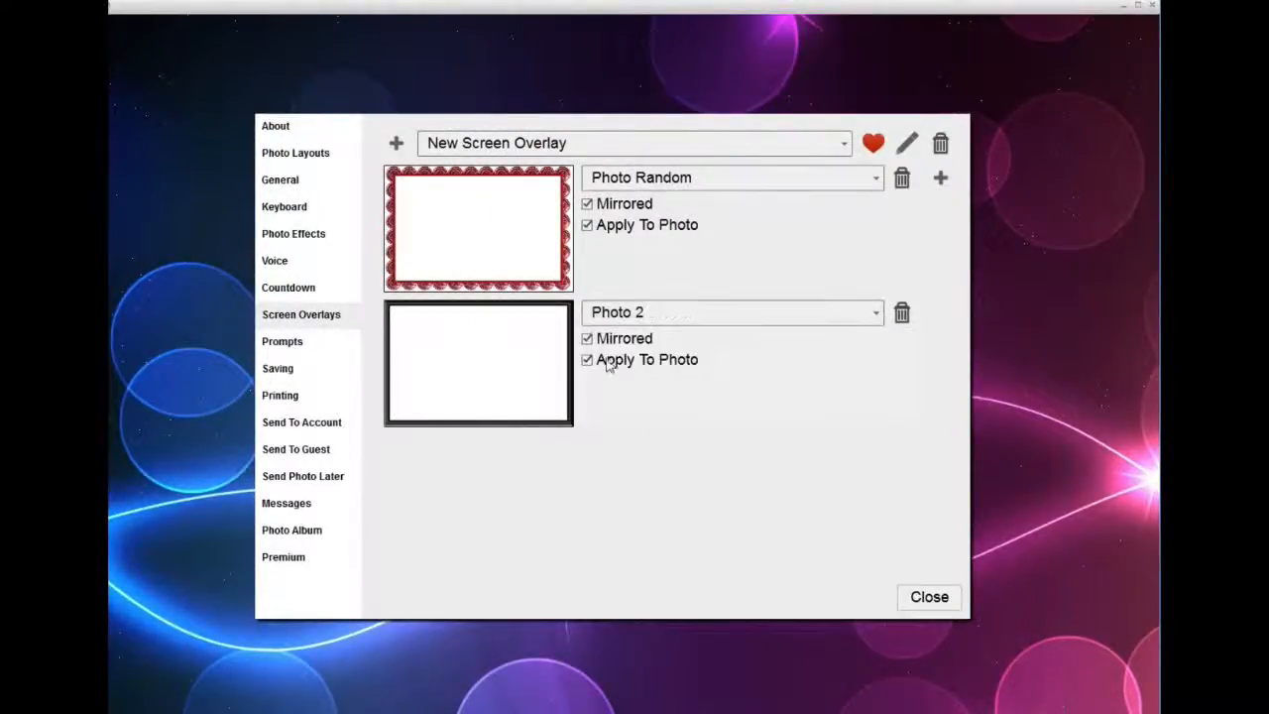
{"action": "left_click", "coordinate": [878, 178]}
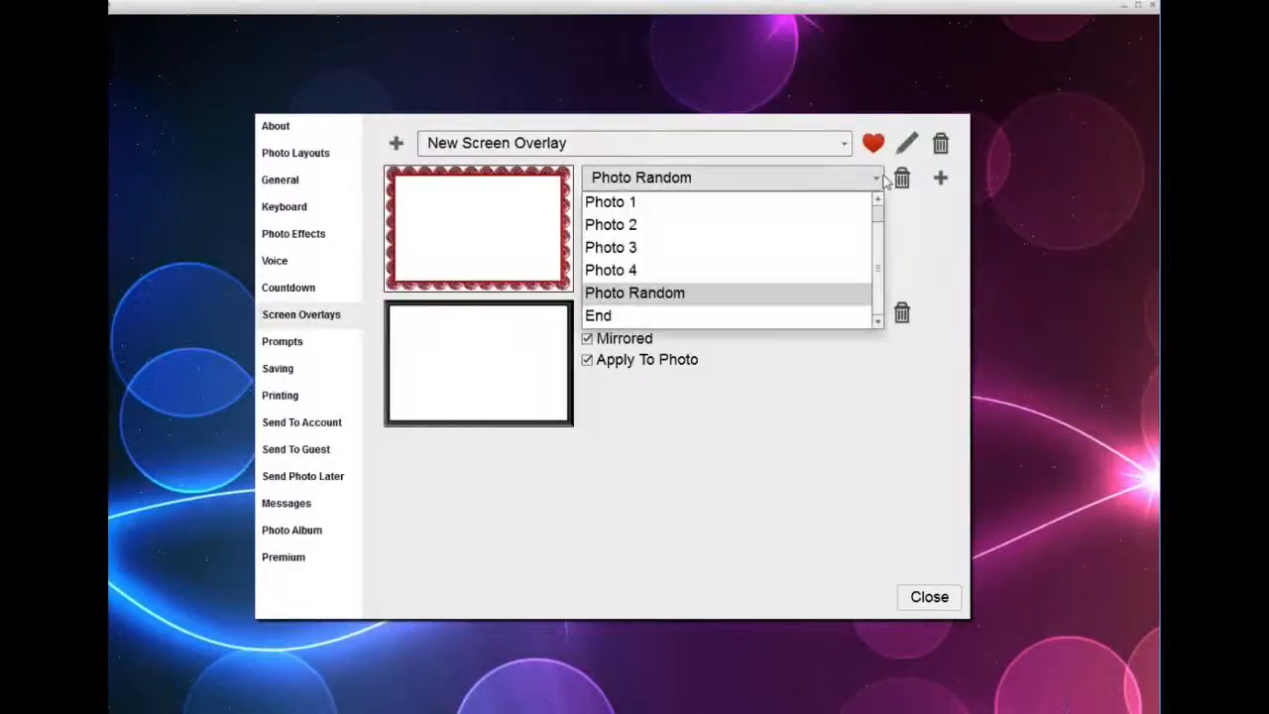
{"action": "left_click", "coordinate": [704, 206]}
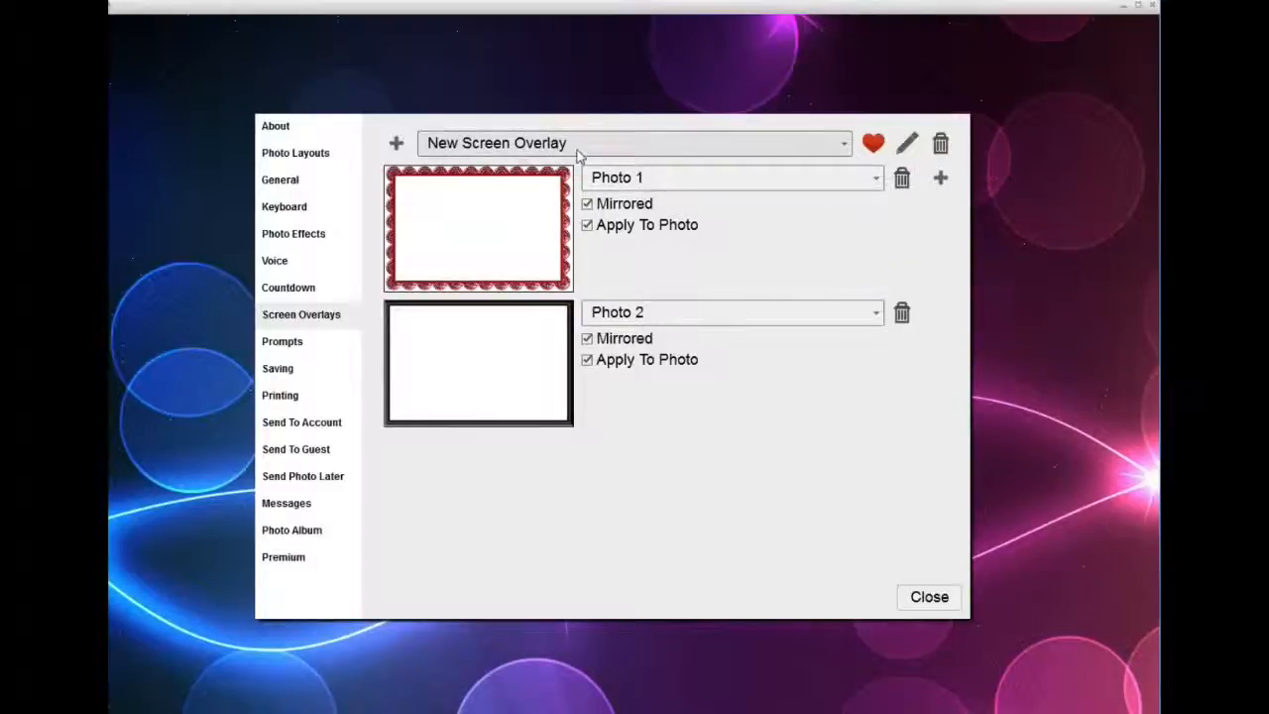
Step: Remove the black frame image from New Screen Overlay, and delete the whole overlay set
{"action": "left_click", "coordinate": [905, 146]}
{"action": "left_click", "coordinate": [682, 386]}
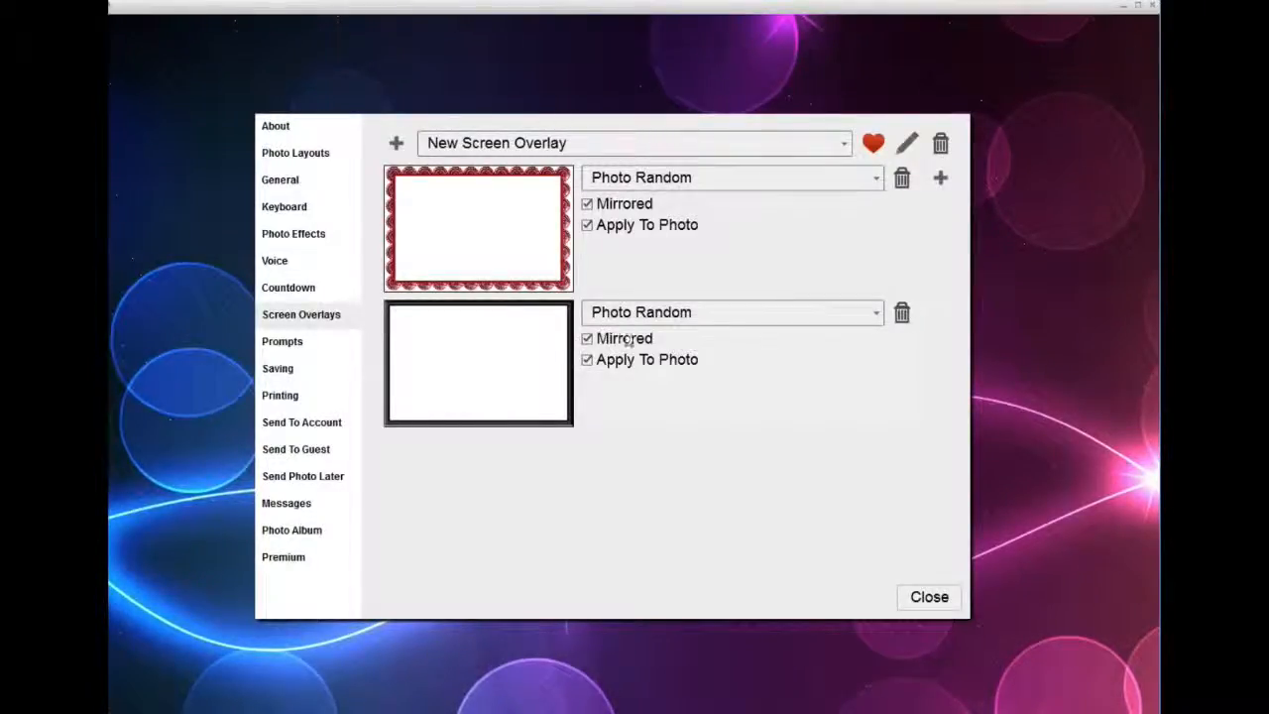
{"action": "left_click", "coordinate": [903, 315]}
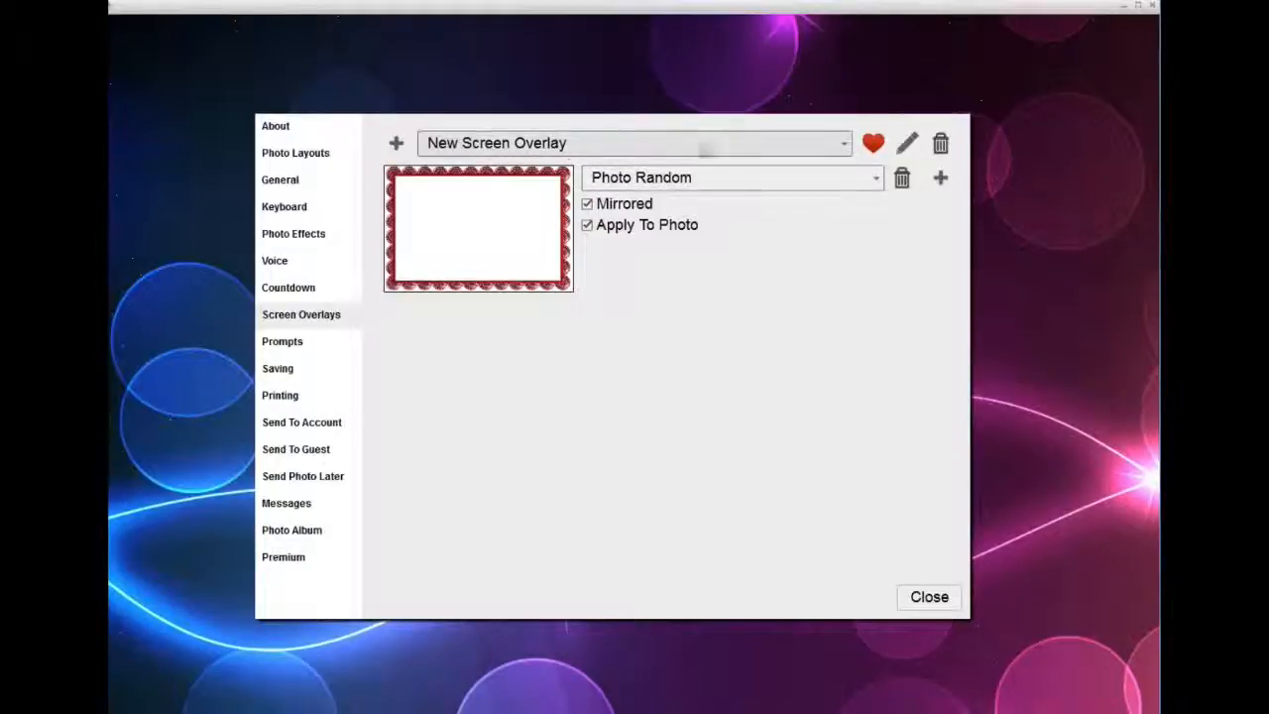
{"action": "left_click", "coordinate": [941, 144]}
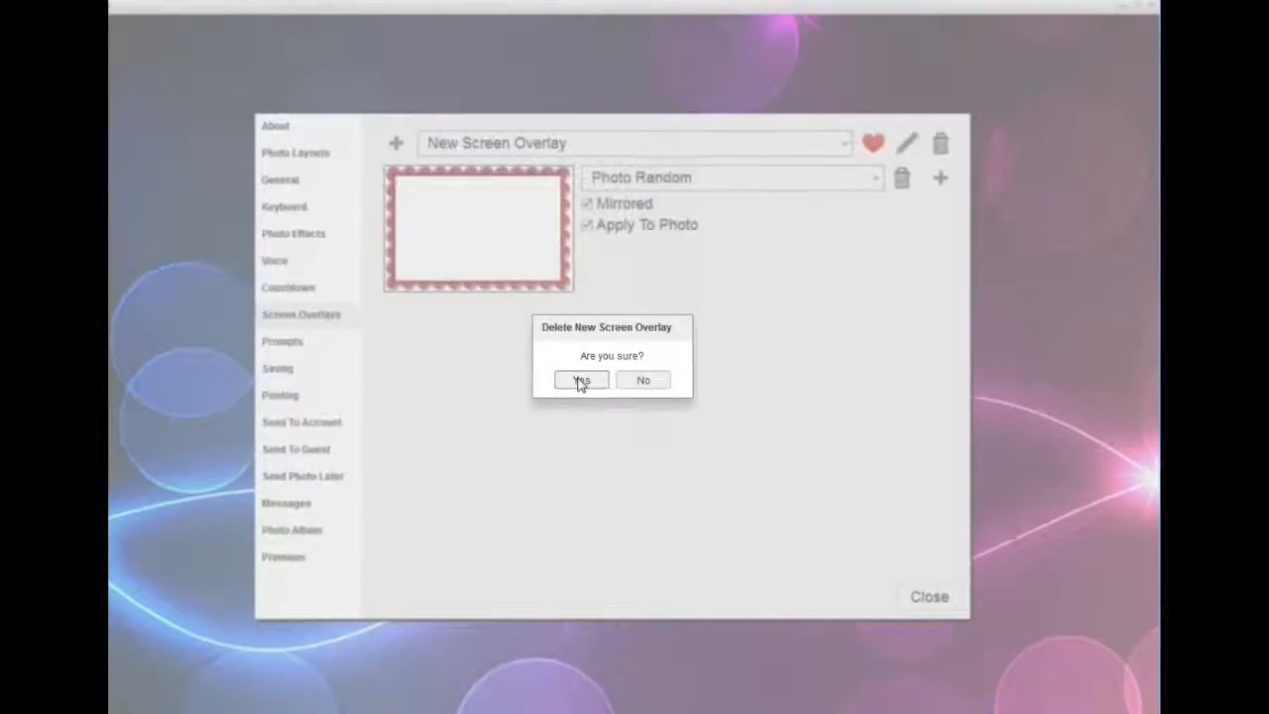
{"action": "left_click", "coordinate": [580, 381]}
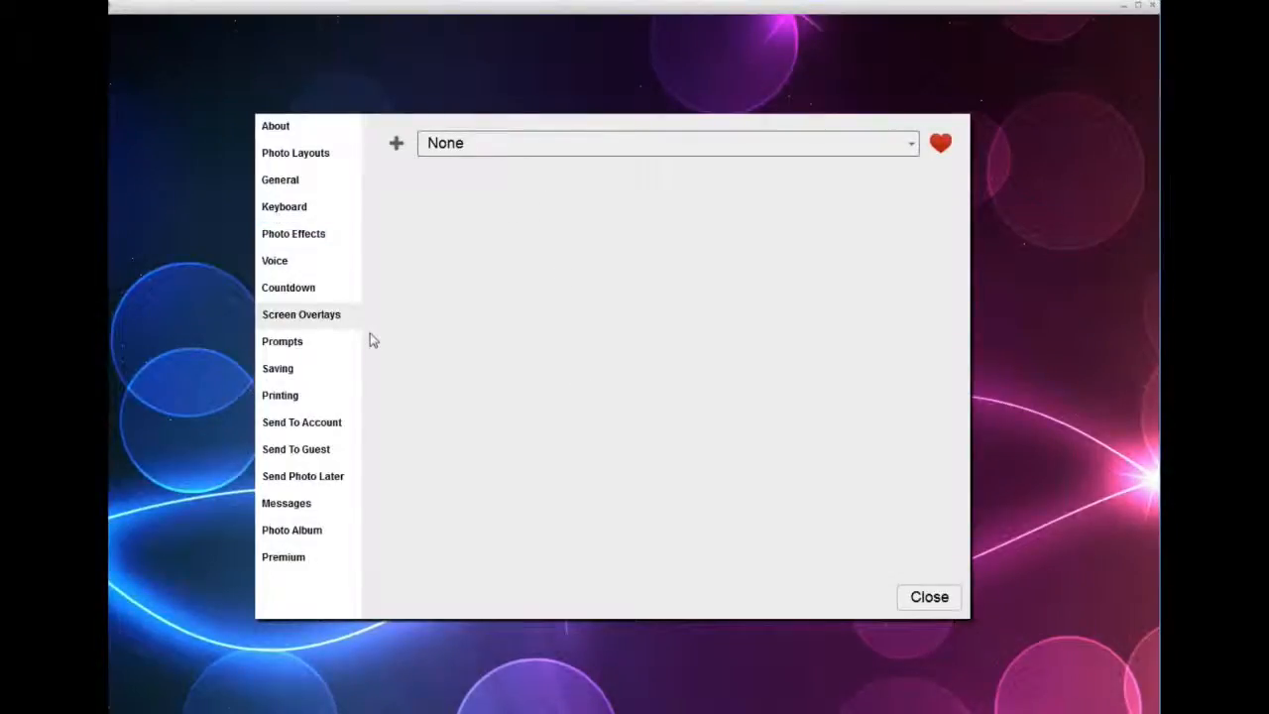
Step: Review the Prompts settings and the save folders in the Saving settings
{"action": "left_click", "coordinate": [284, 344]}
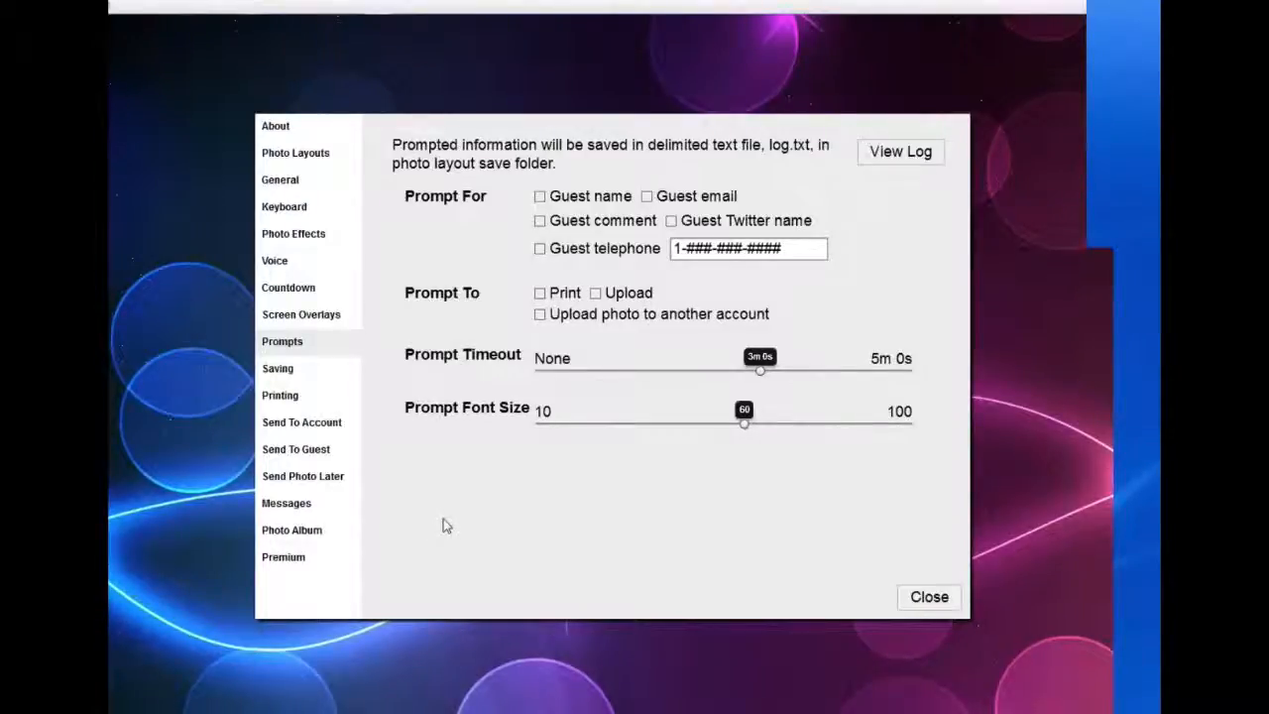
{"action": "left_click", "coordinate": [299, 372]}
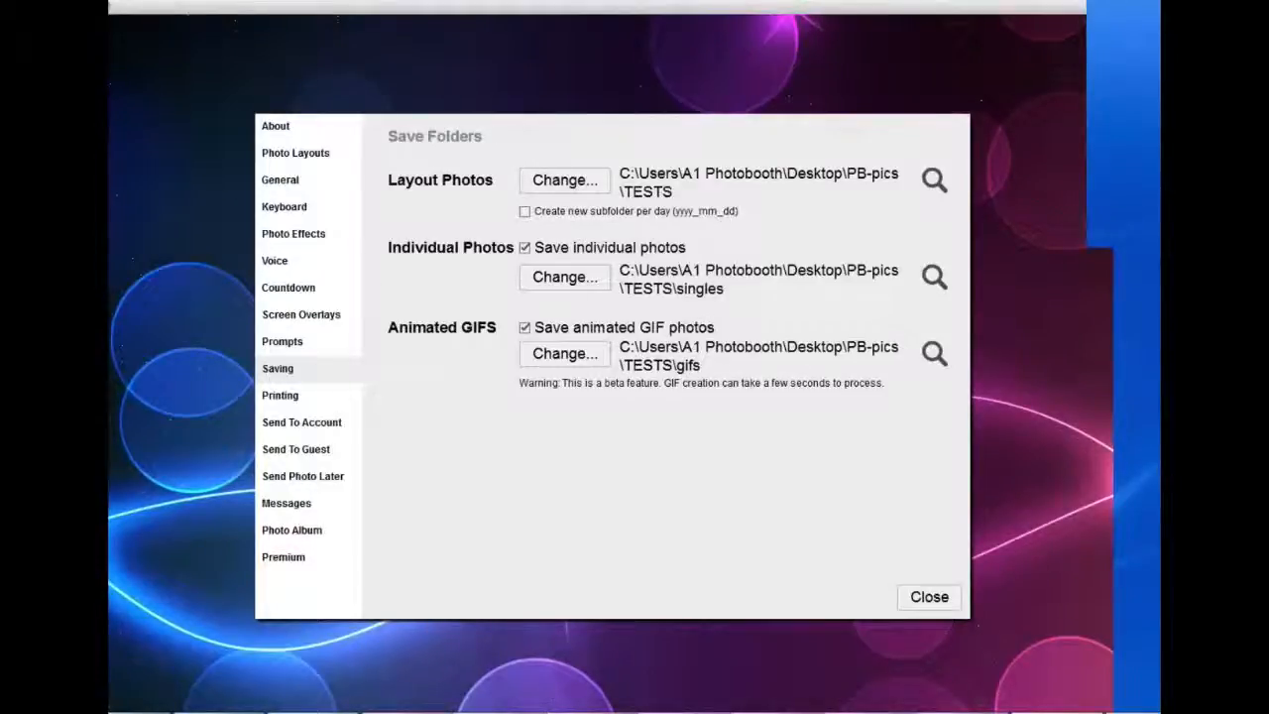
Step: Switch to the WEBINAR folder window, view the animated GIF 2013_11_05_152726 in IrfanView, and return to Sparkbooth's Saving settings
{"action": "mouse_move", "coordinate": [312, 710]}
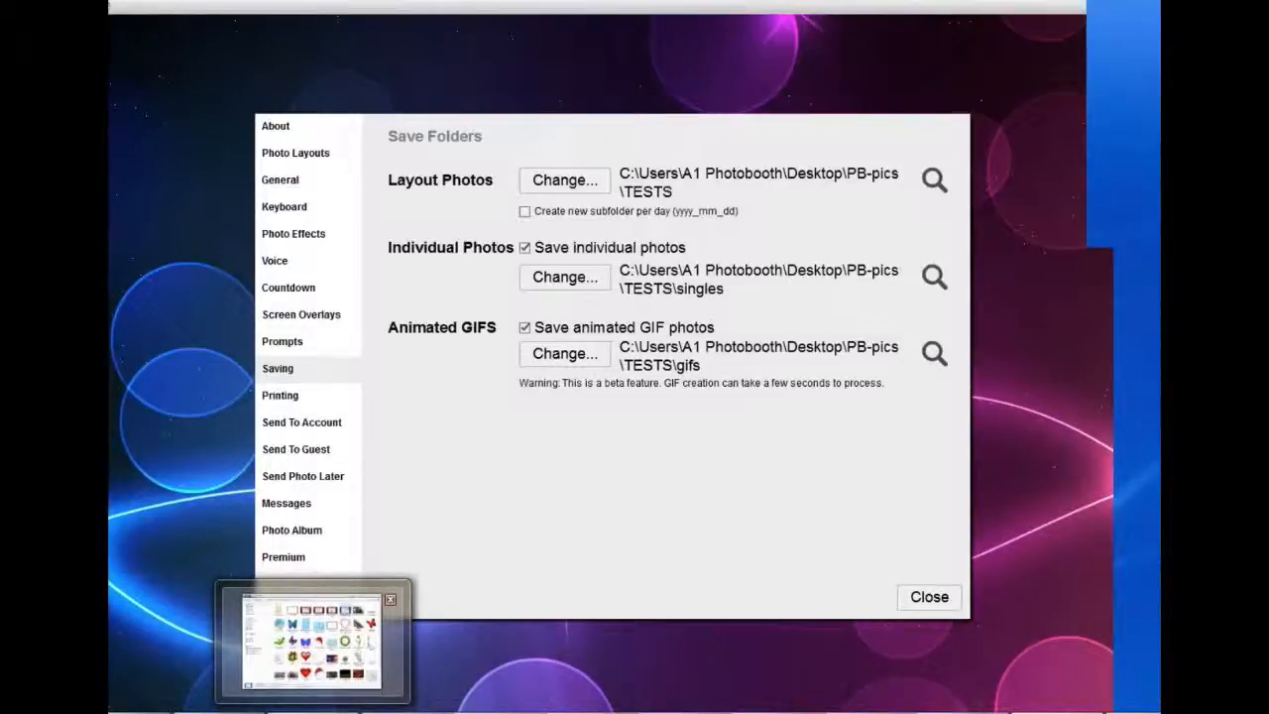
{"action": "left_click", "coordinate": [312, 643]}
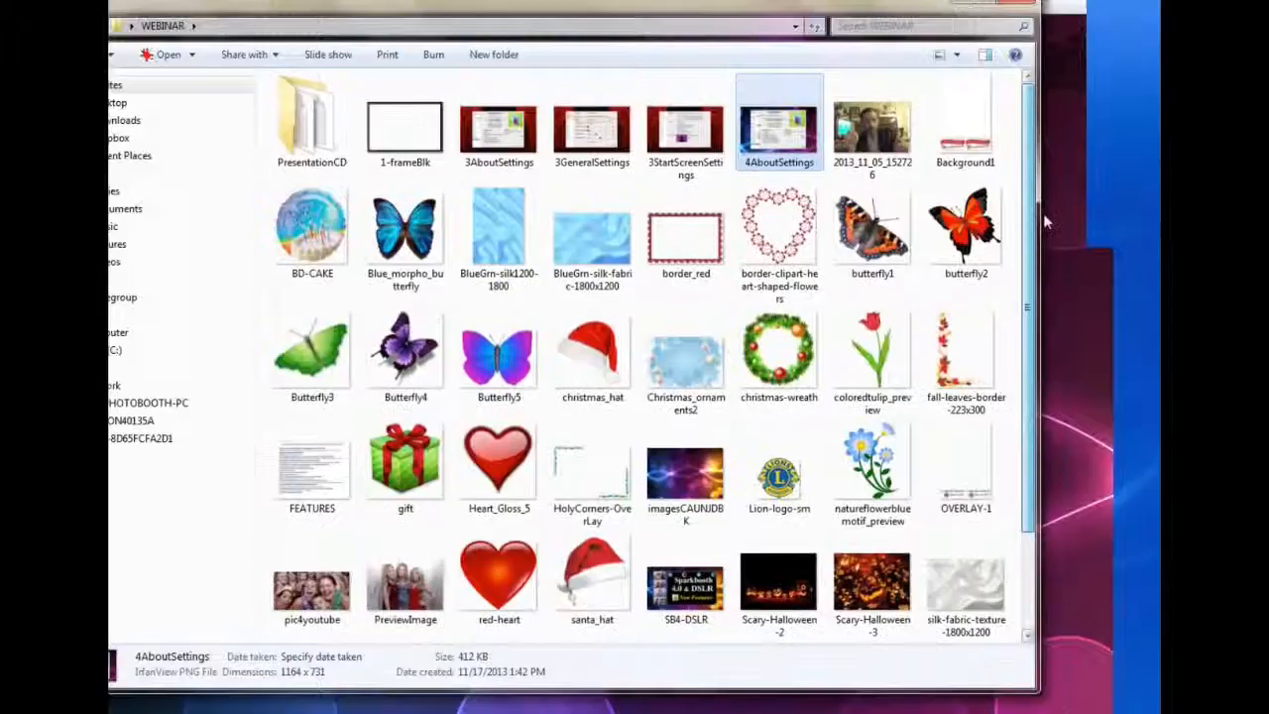
{"action": "left_click", "coordinate": [880, 142]}
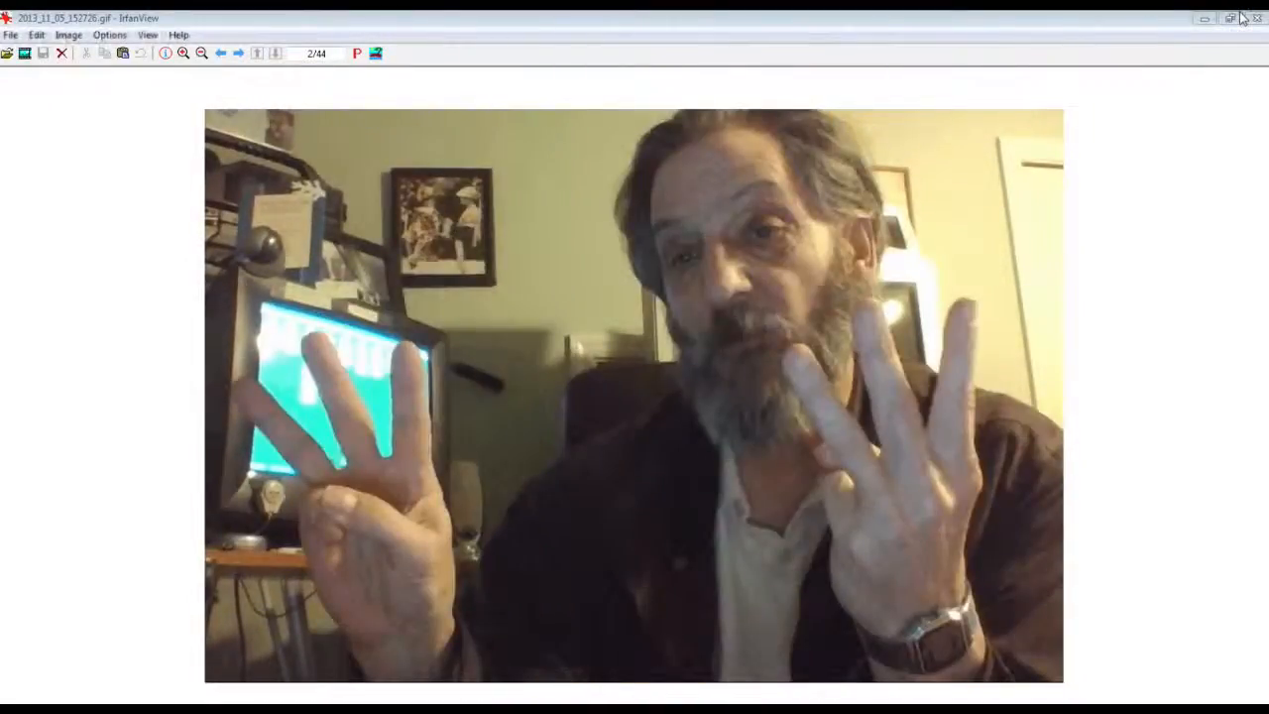
{"action": "left_click", "coordinate": [1239, 18]}
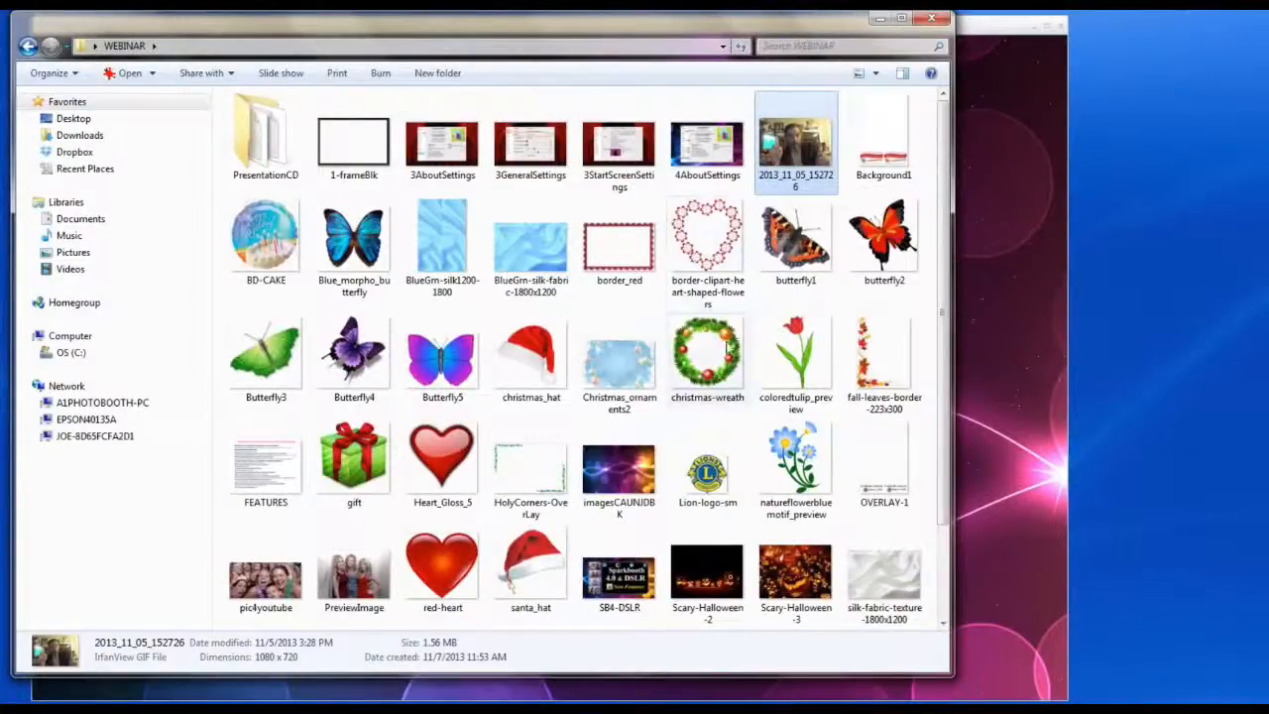
{"action": "left_click", "coordinate": [881, 20]}
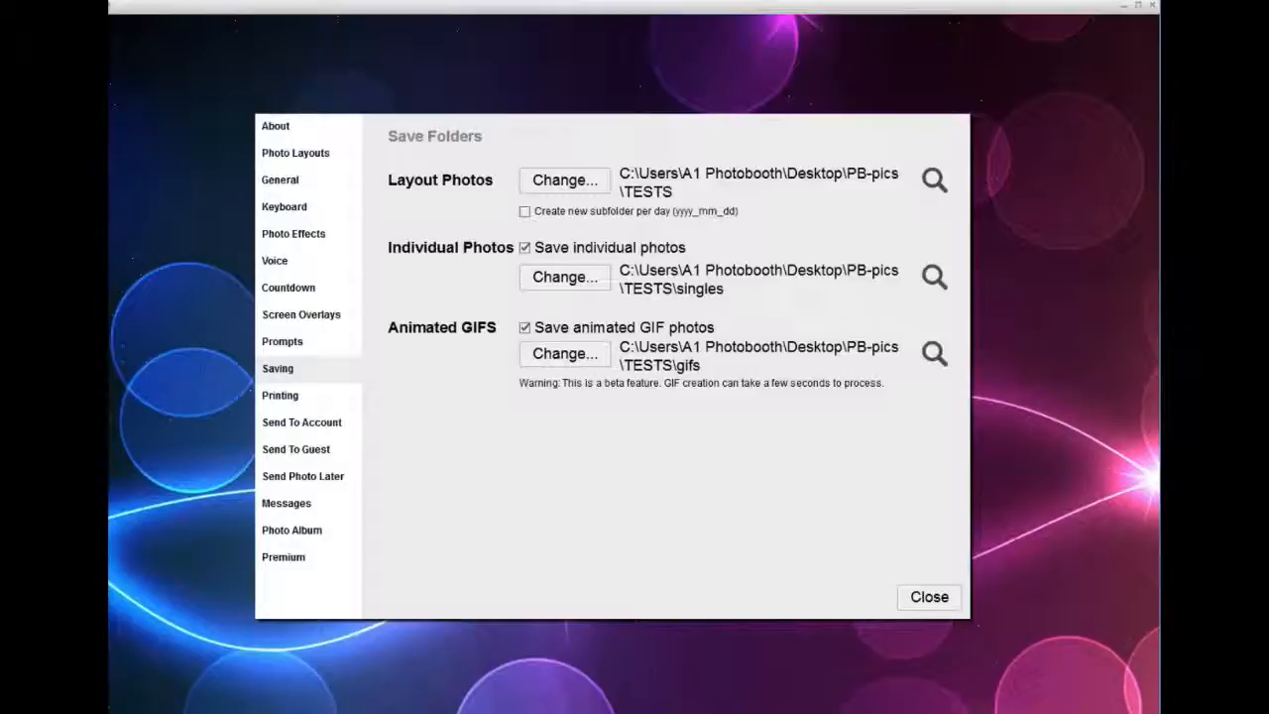
{"action": "left_click_drag", "start_coordinate": [1159, 103], "coordinate": [1075, 101]}
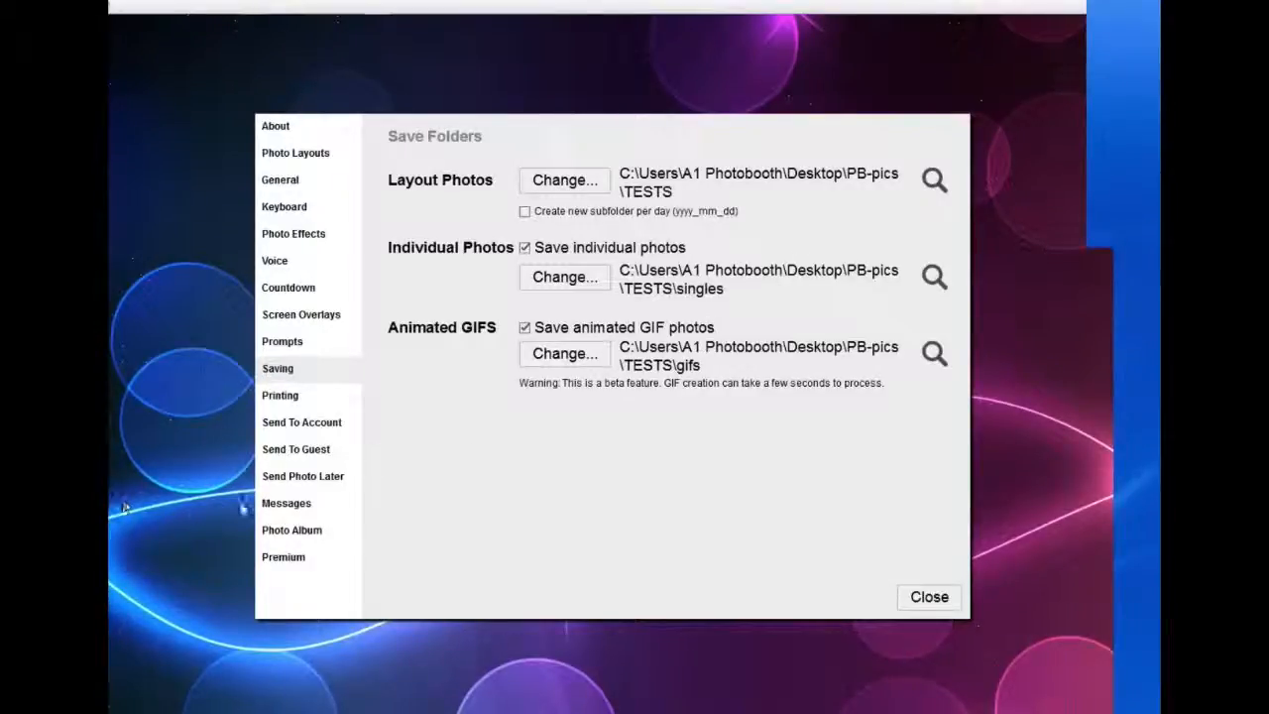
Step: Review the Printing settings, and view the 4AboutSettings and 3StartScreenSettings screenshots in IrfanView
{"action": "left_click", "coordinate": [288, 401]}
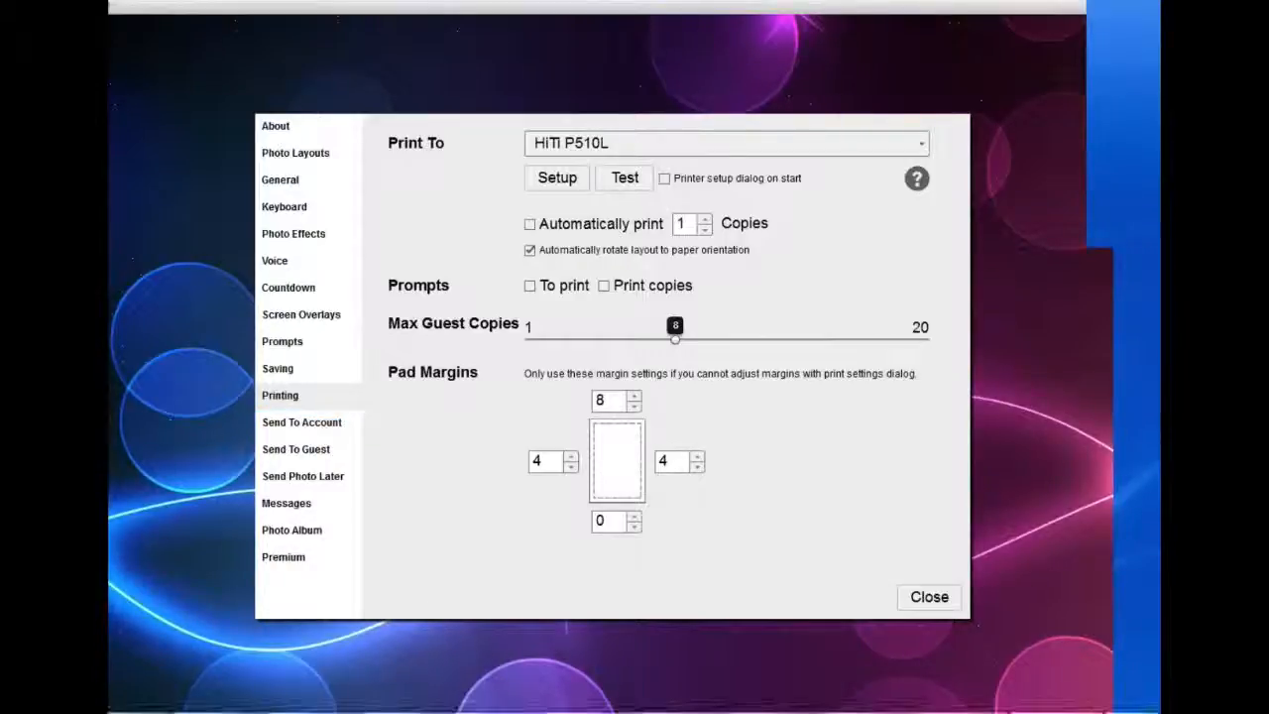
{"action": "mouse_move", "coordinate": [432, 711]}
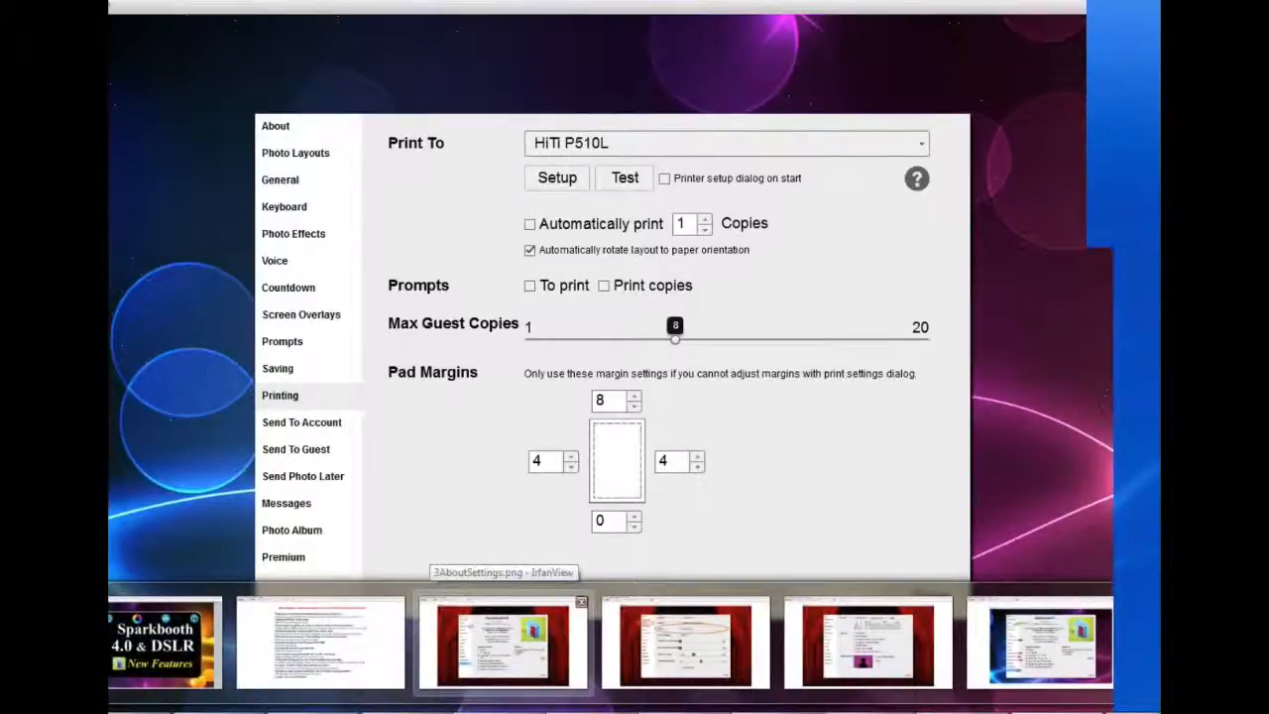
{"action": "left_click", "coordinate": [1038, 645]}
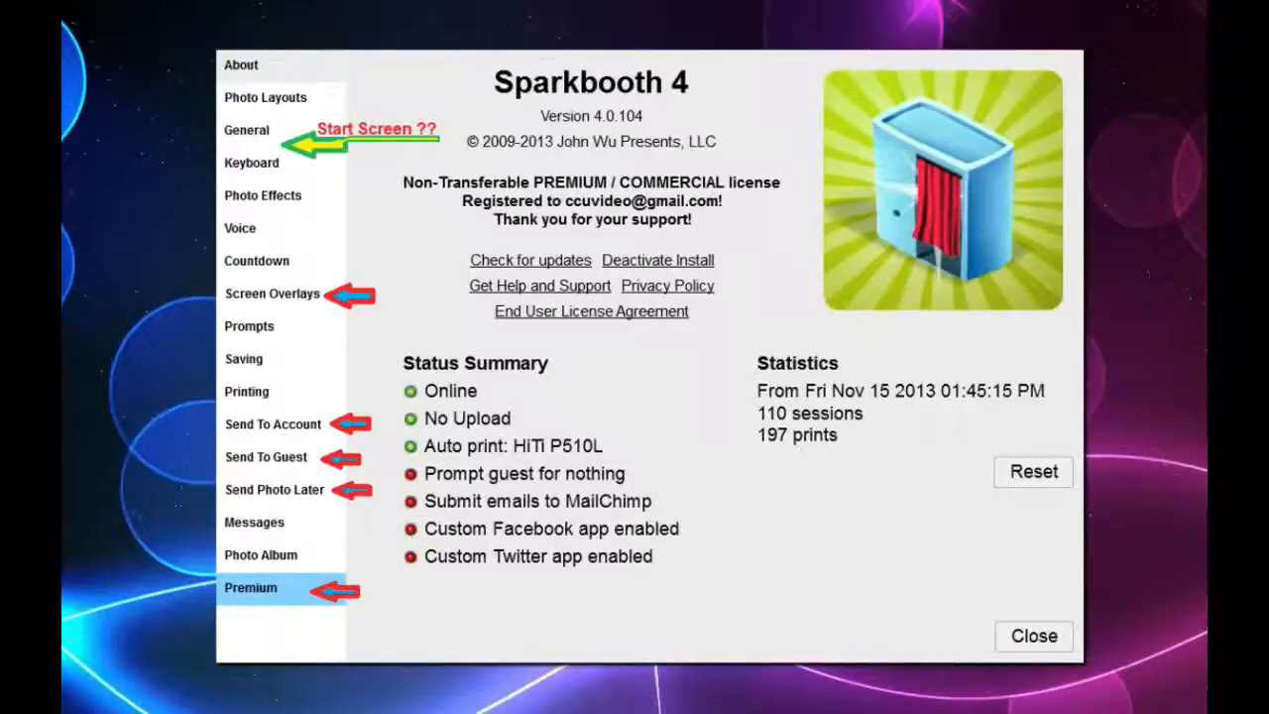
{"action": "mouse_move", "coordinate": [736, 710]}
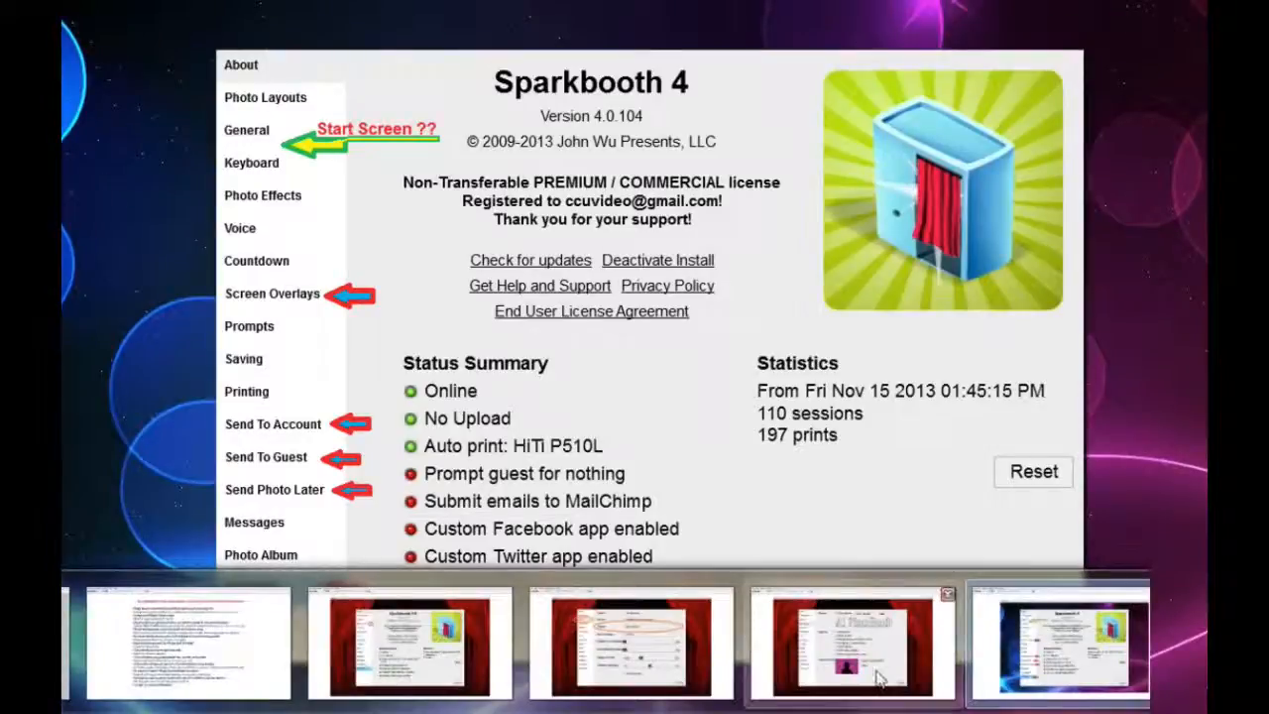
{"action": "left_click", "coordinate": [877, 677]}
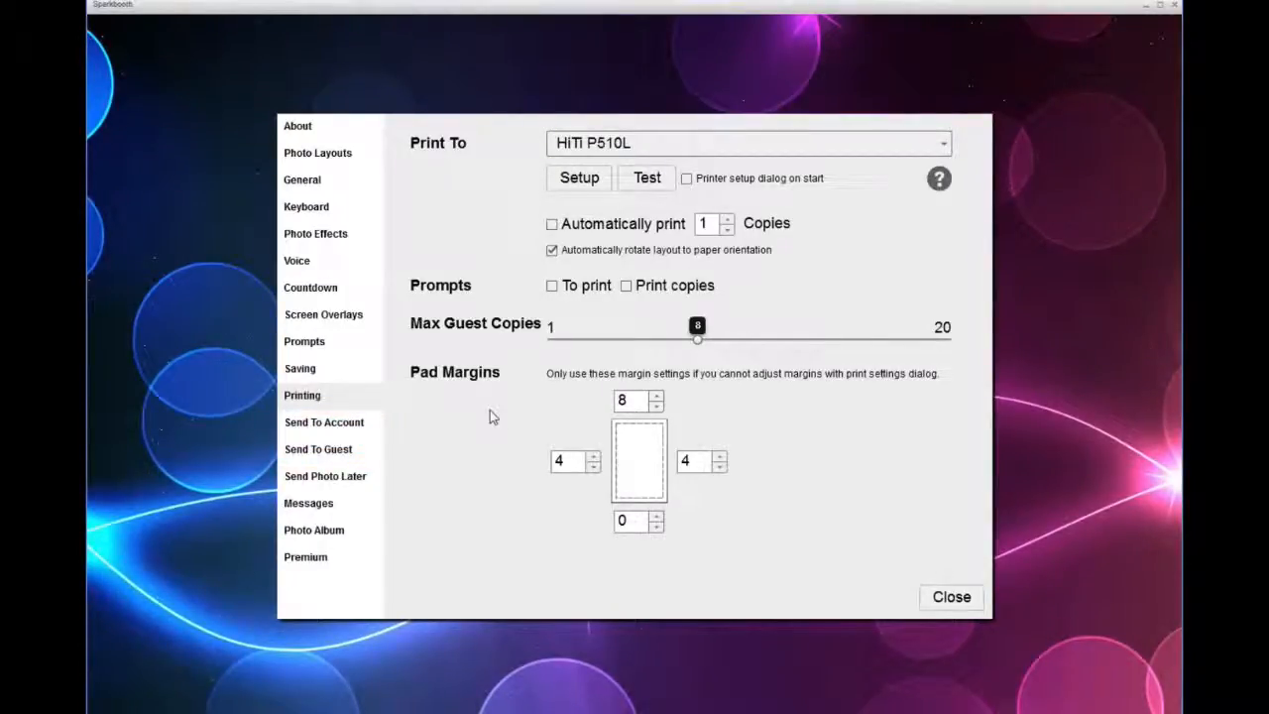
Step: Show the Send To Account settings and preview the TwitrPix and Evernote upload options
{"action": "left_click", "coordinate": [343, 425]}
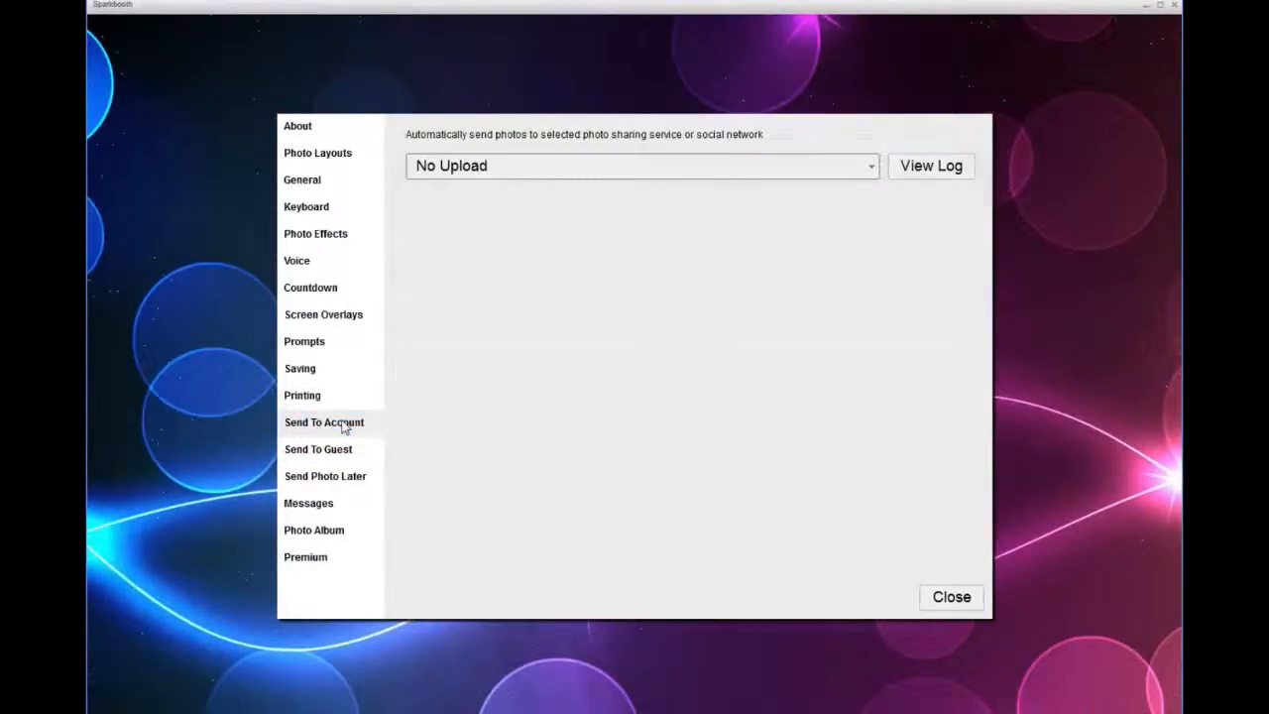
{"action": "left_click", "coordinate": [873, 169]}
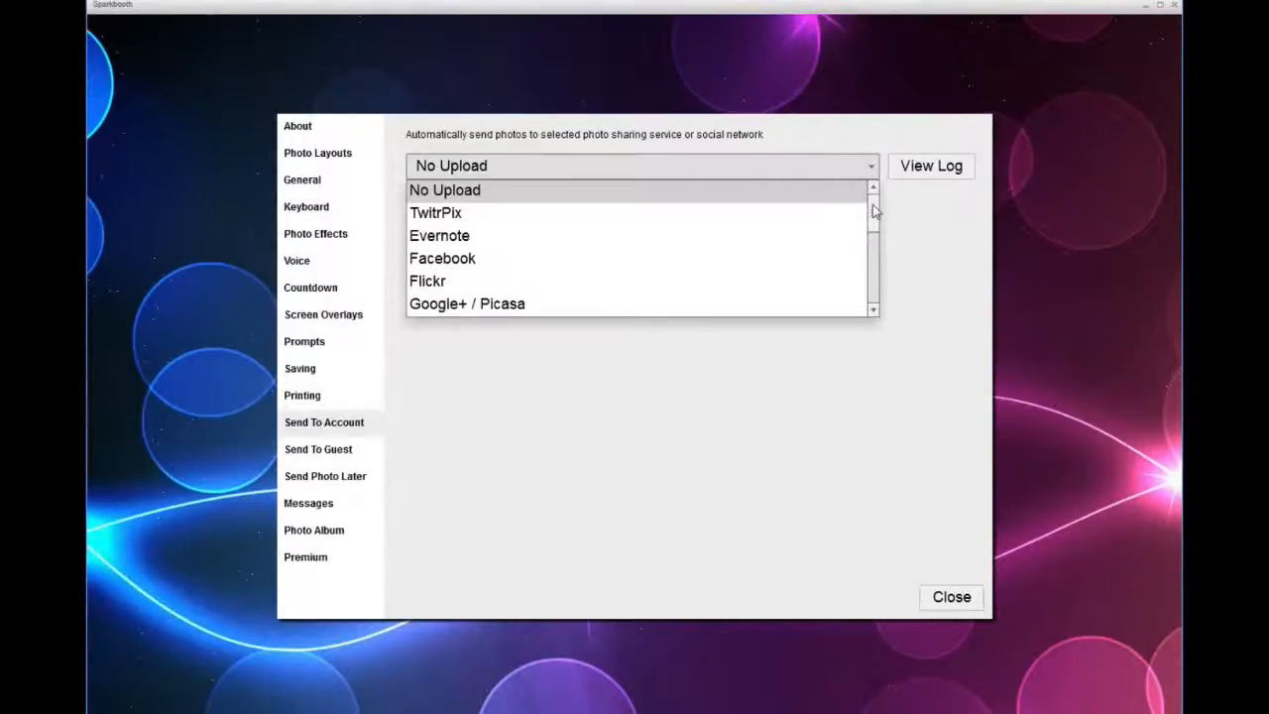
{"action": "left_click_drag", "start_coordinate": [873, 208], "coordinate": [881, 156]}
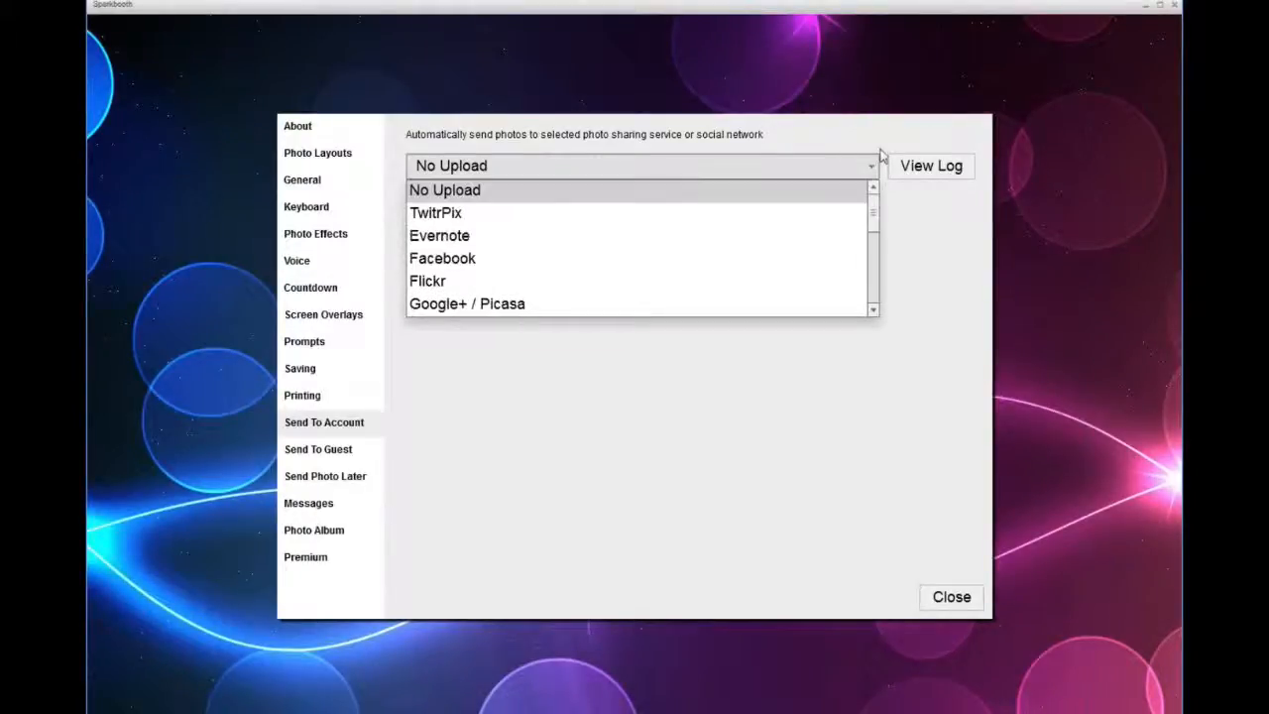
{"action": "left_click", "coordinate": [464, 214]}
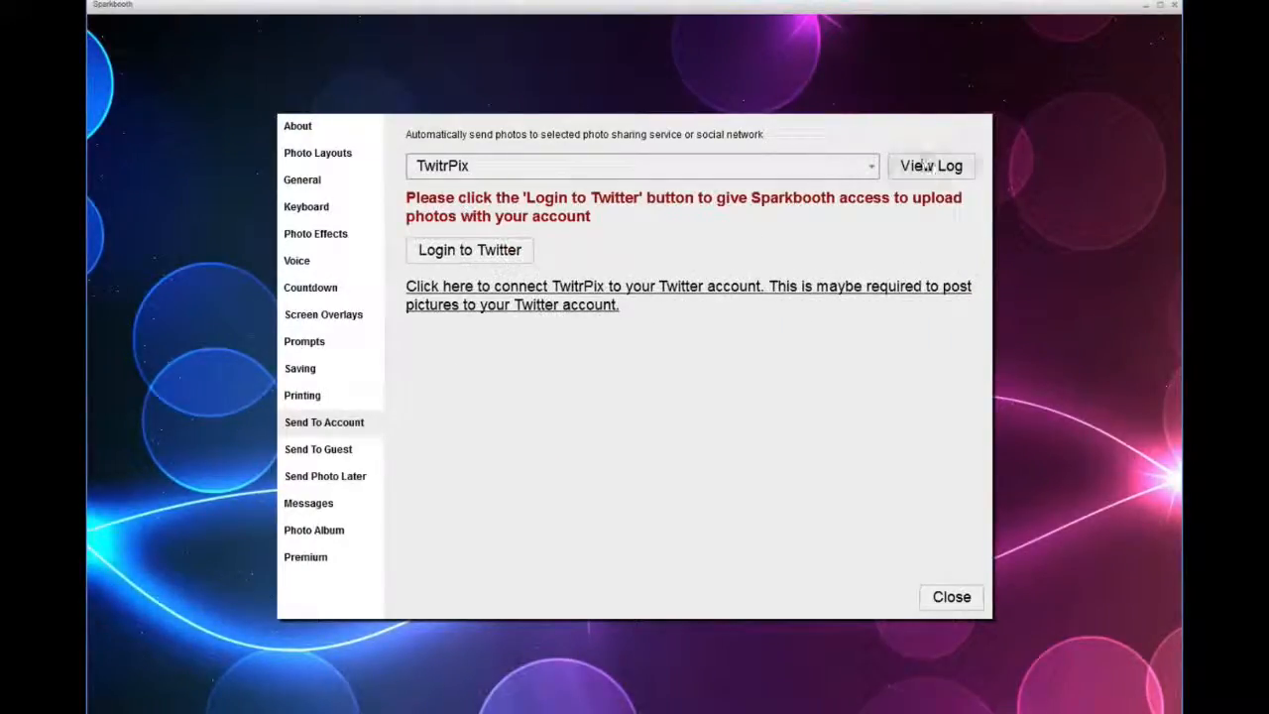
{"action": "left_click", "coordinate": [873, 166]}
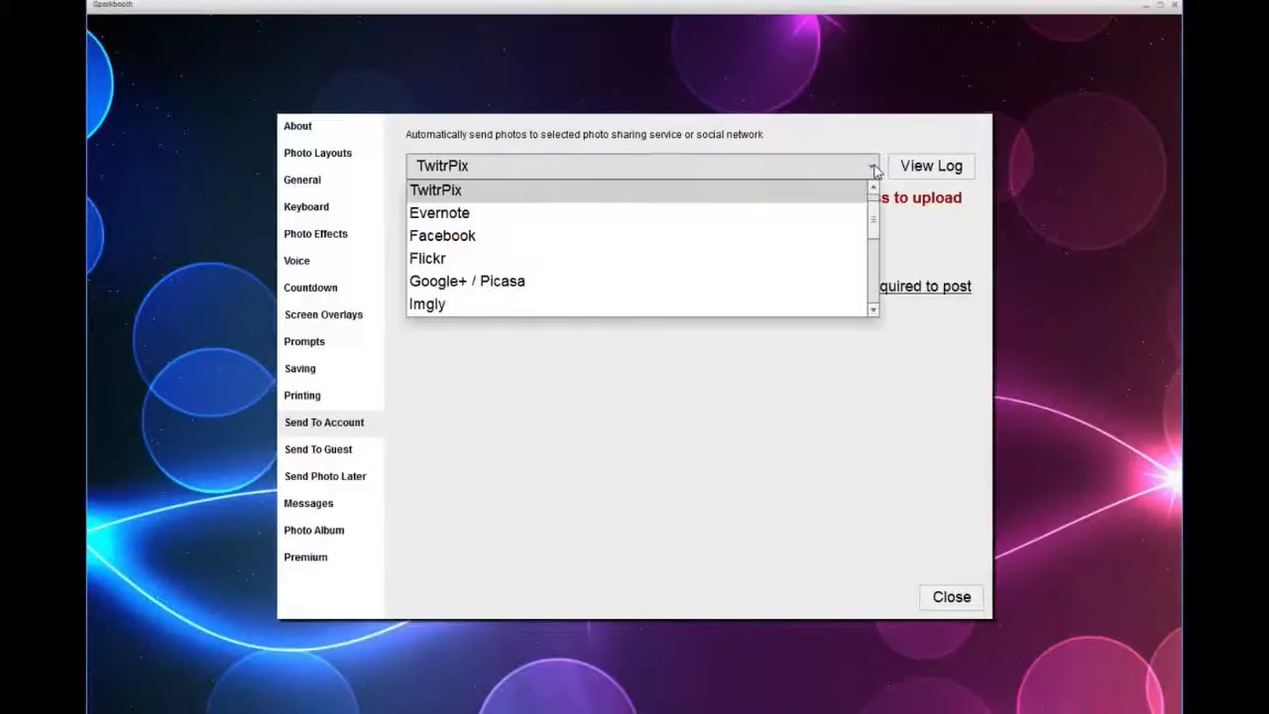
{"action": "left_click", "coordinate": [767, 220]}
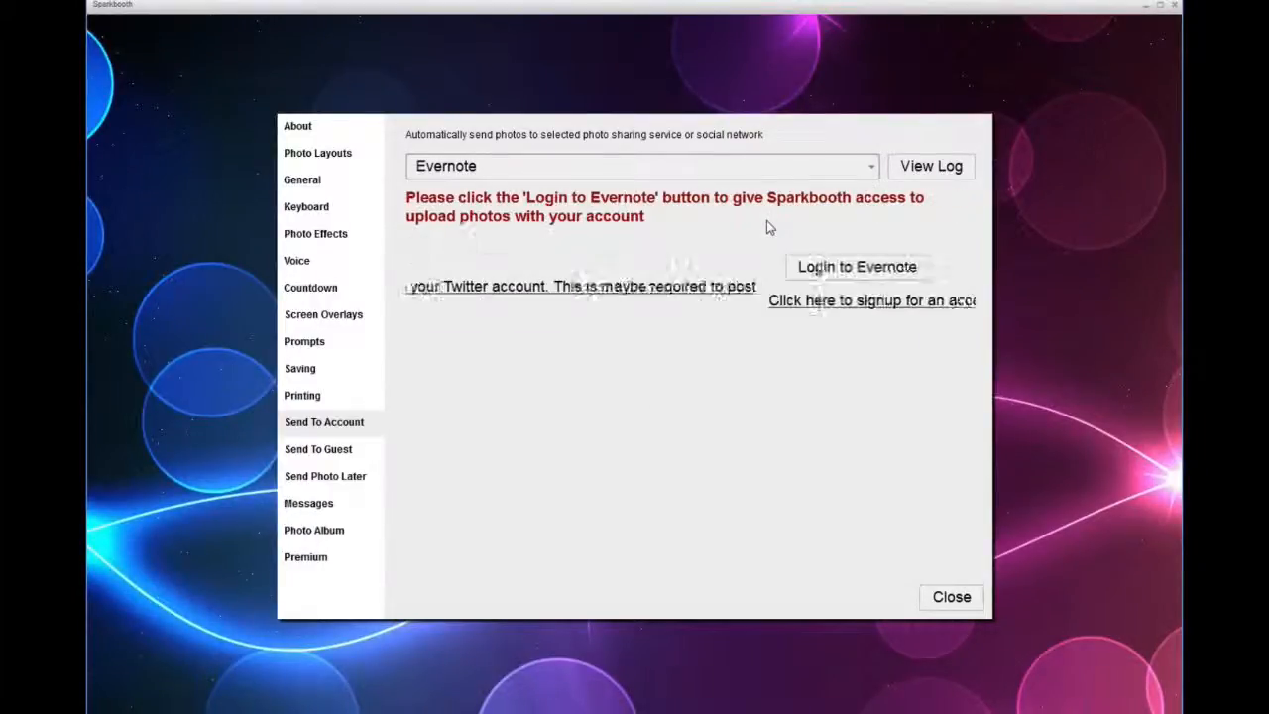
Step: Preview the Facebook, Flickr and Google+ / Picasa options for automatically sending photos to an account
{"action": "left_click", "coordinate": [872, 166]}
{"action": "left_click", "coordinate": [535, 218]}
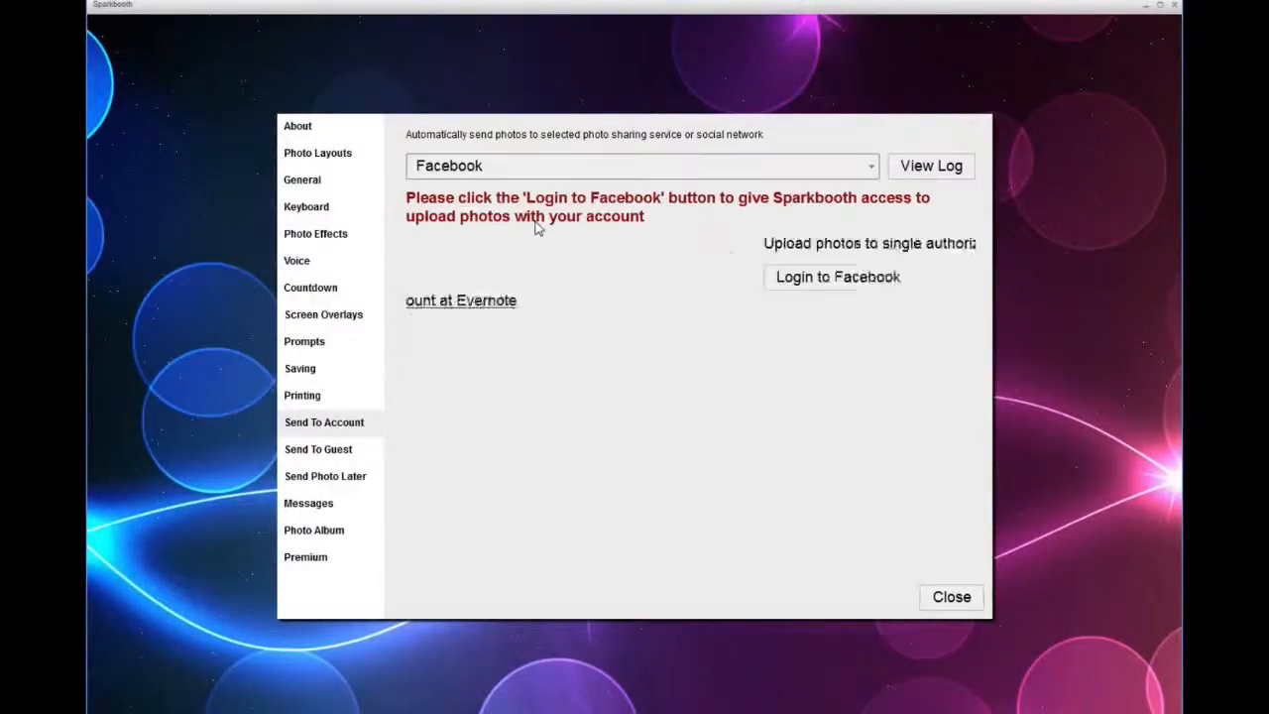
{"action": "left_click", "coordinate": [872, 166]}
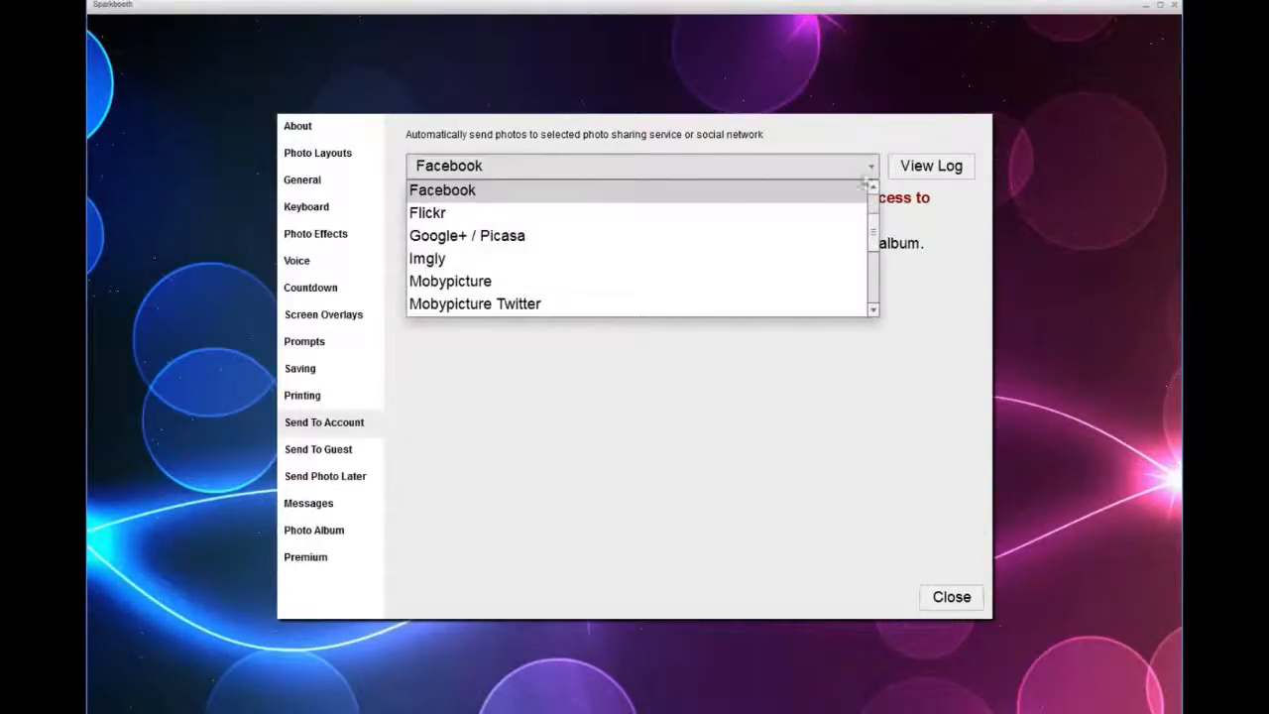
{"action": "left_click", "coordinate": [762, 218]}
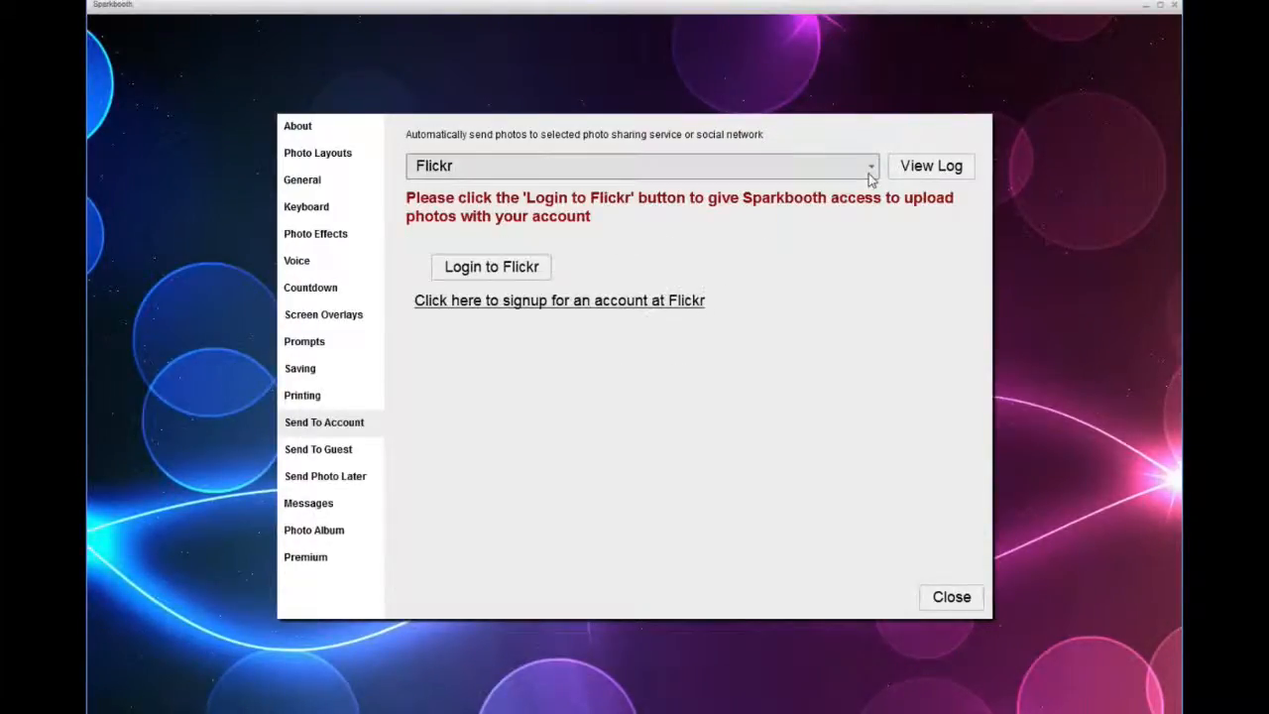
{"action": "left_click", "coordinate": [868, 173]}
{"action": "left_click", "coordinate": [755, 224]}
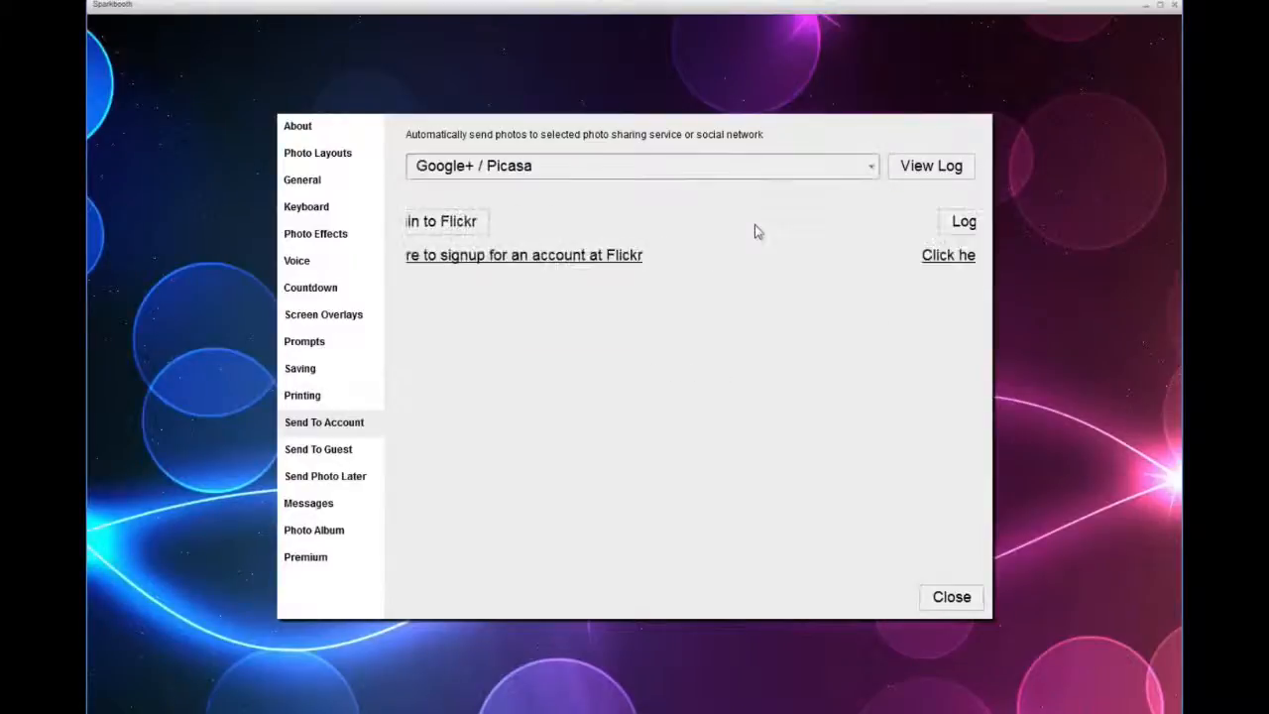
Step: Set the automatic photo sending service to No Upload
{"action": "left_click", "coordinate": [871, 166]}
{"action": "mouse_move", "coordinate": [872, 203]}
{"action": "left_mouse_down"}
{"action": "mouse_move", "coordinate": [864, 243]}
{"action": "mouse_move", "coordinate": [877, 194]}
{"action": "left_mouse_up"}
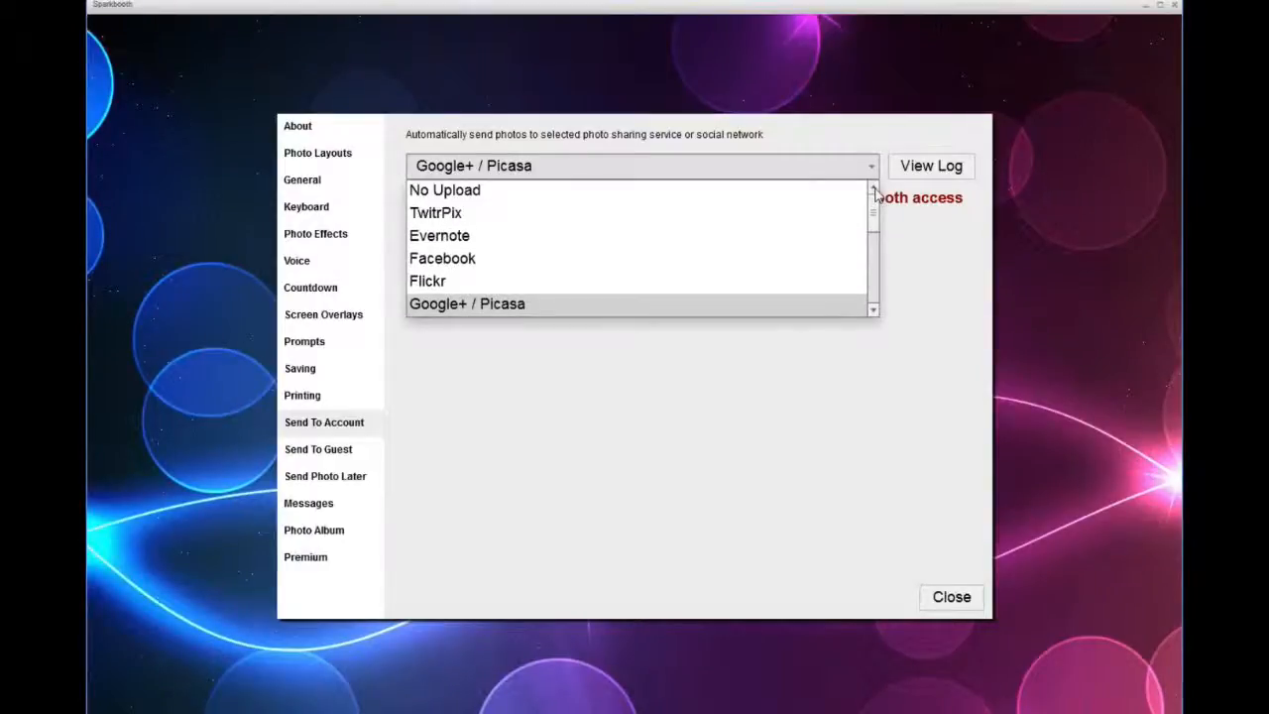
{"action": "left_click", "coordinate": [689, 191]}
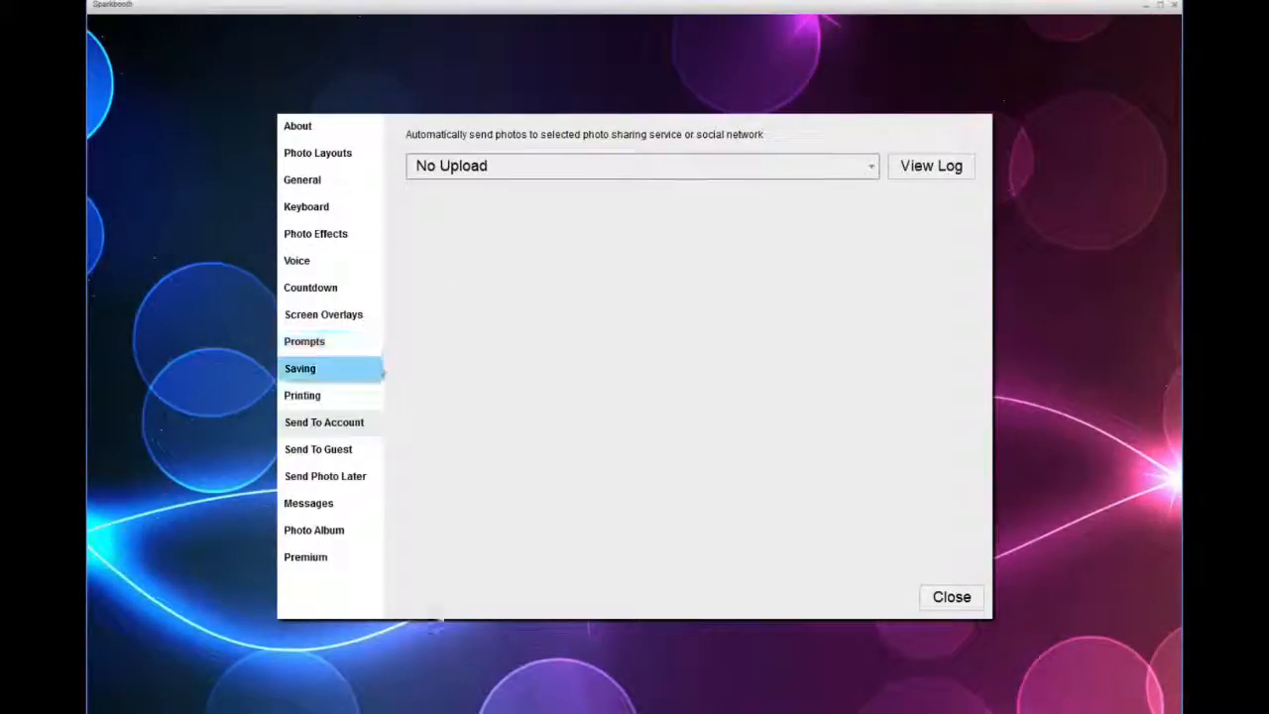
Step: Show the Send To Guest settings and allow guests to choose to send photos to their own accounts
{"action": "left_click", "coordinate": [336, 455]}
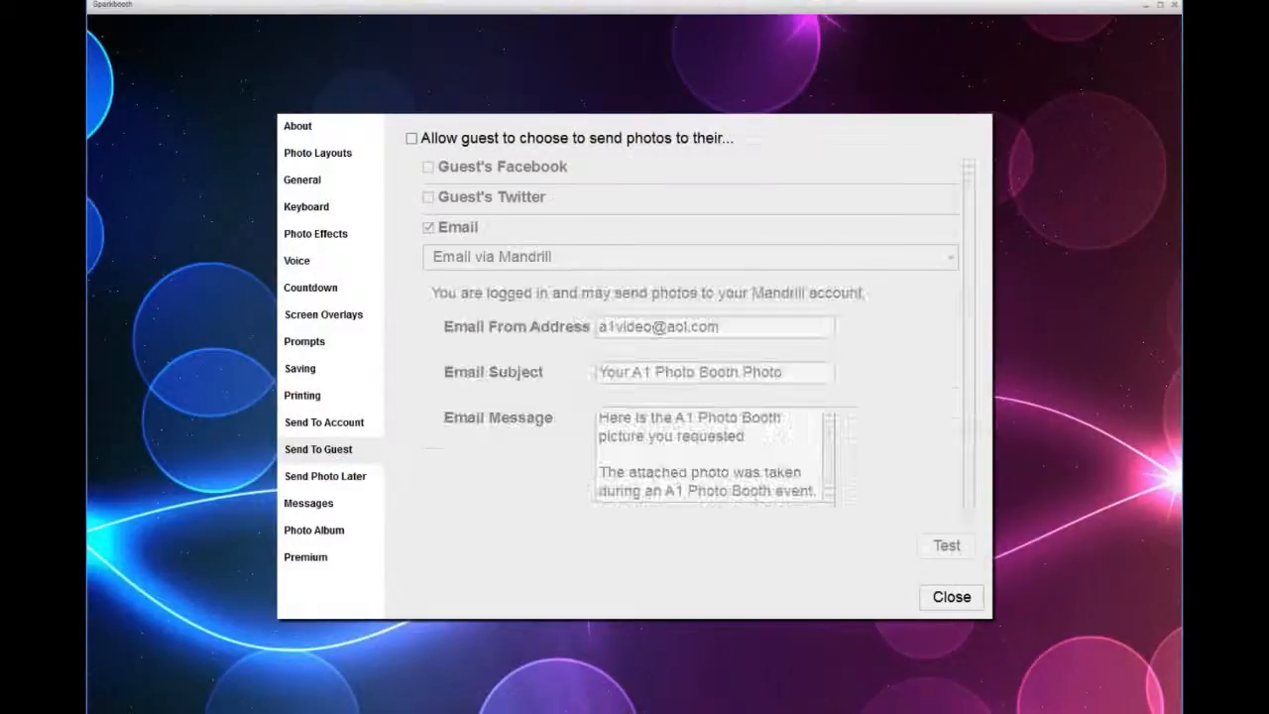
{"action": "left_click", "coordinate": [1146, 5]}
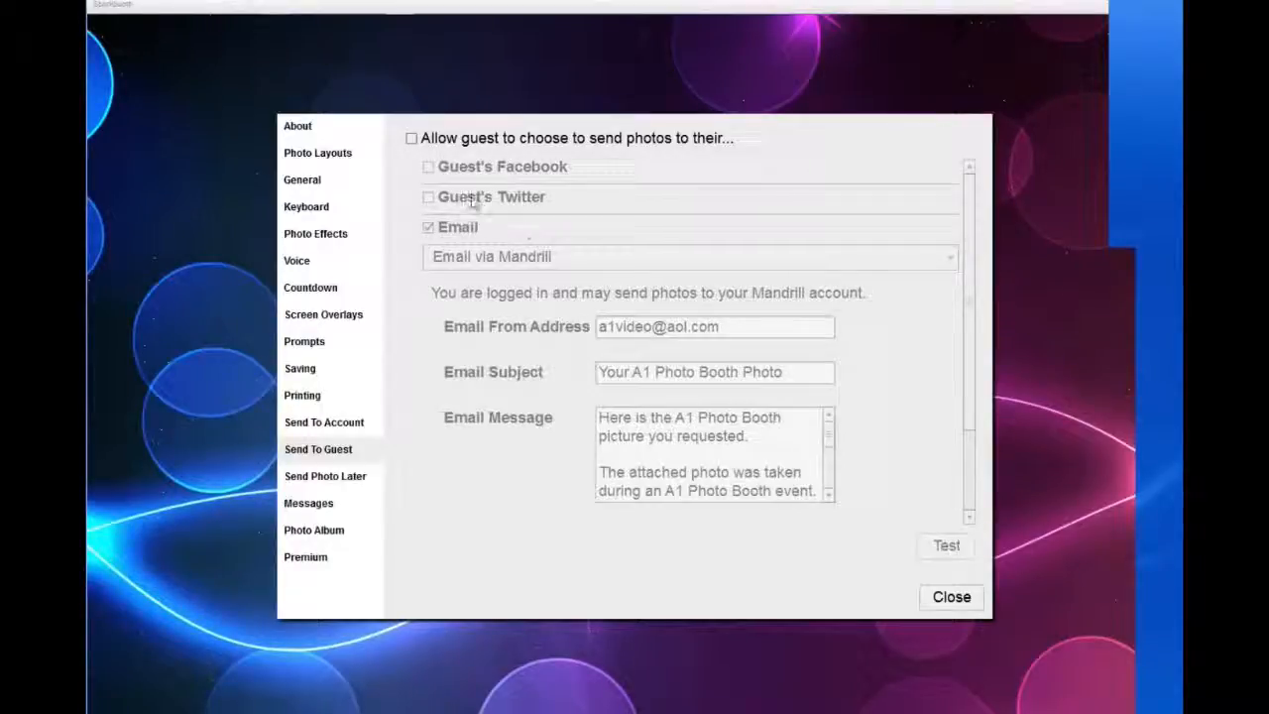
{"action": "left_click", "coordinate": [410, 140]}
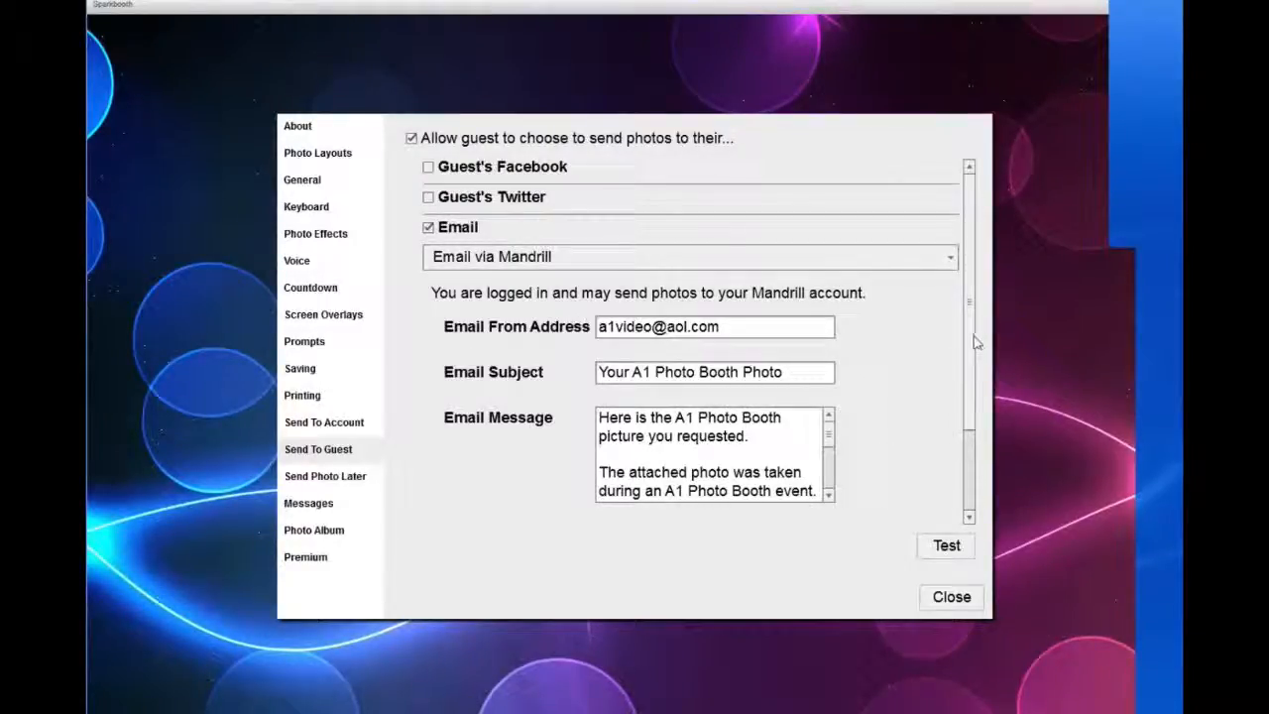
Step: Temporarily enable Text to Cell Phone to view its Twilio login fields, and turn it off again
{"action": "left_click_drag", "start_coordinate": [972, 341], "coordinate": [972, 448]}
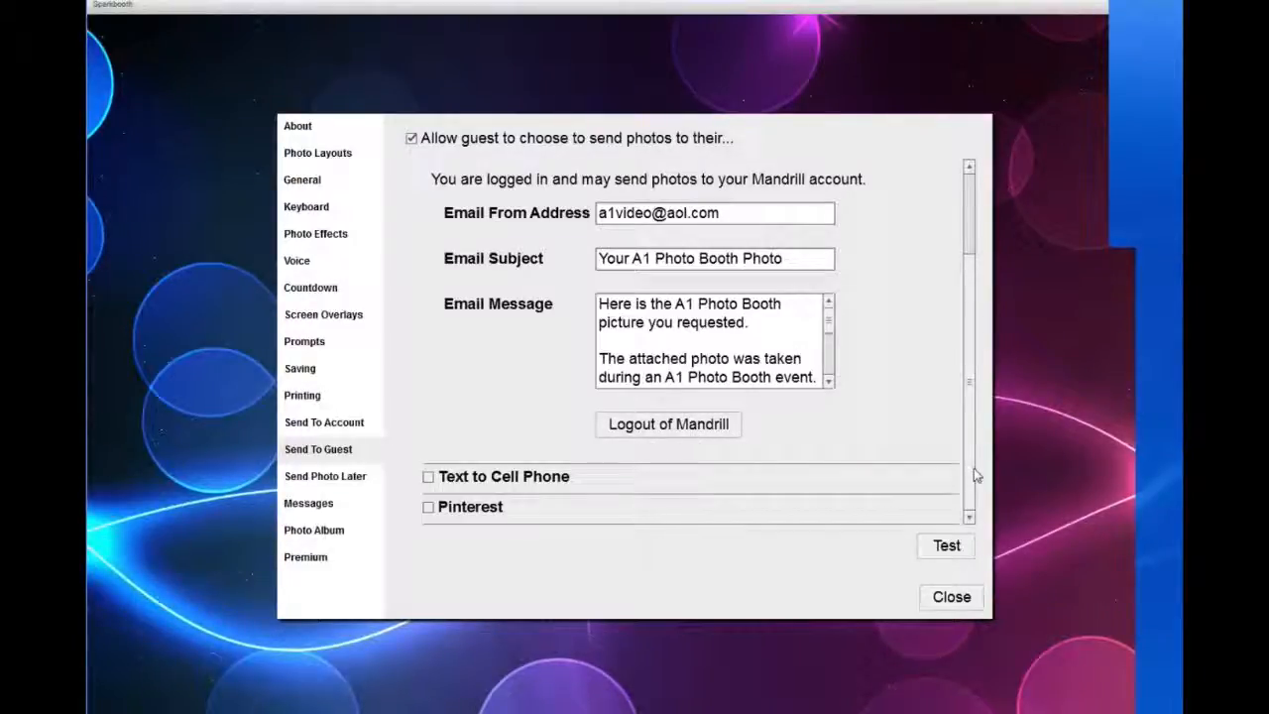
{"action": "mouse_move", "coordinate": [974, 468]}
{"action": "left_mouse_down"}
{"action": "mouse_move", "coordinate": [977, 425]}
{"action": "mouse_move", "coordinate": [964, 487]}
{"action": "left_mouse_up"}
{"action": "left_click", "coordinate": [428, 478]}
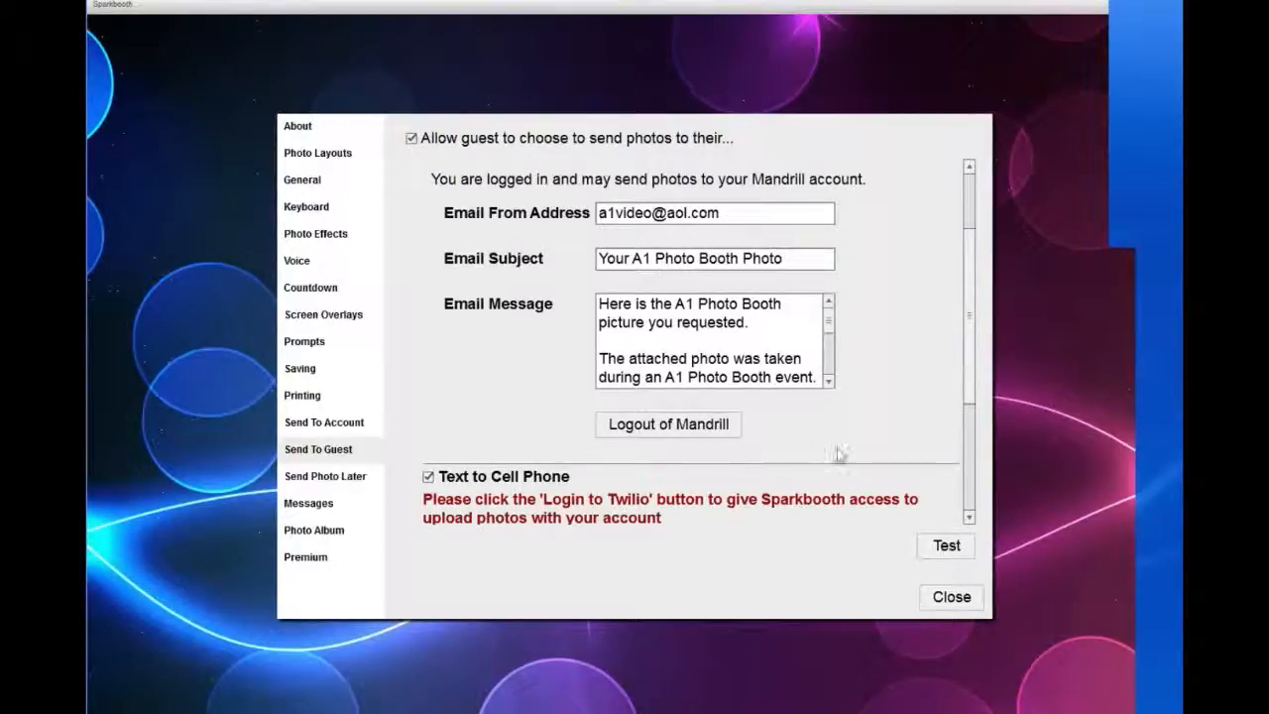
{"action": "left_click_drag", "start_coordinate": [972, 387], "coordinate": [981, 446]}
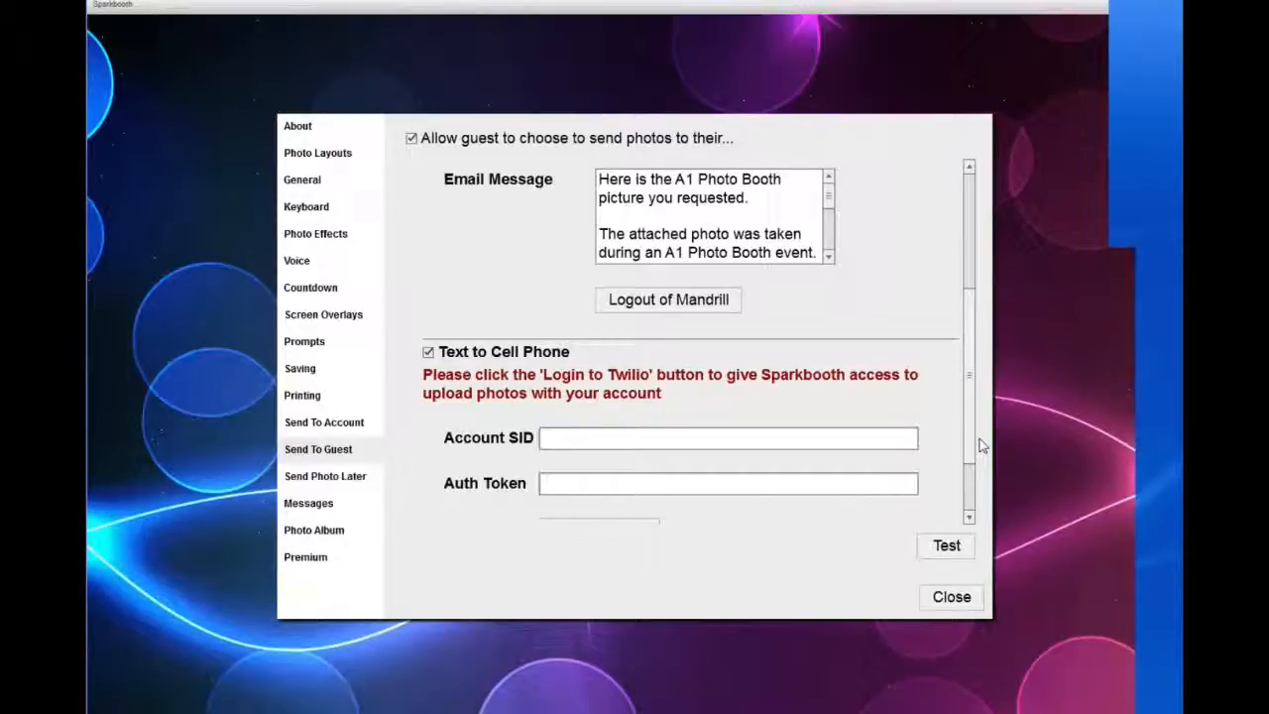
{"action": "left_click", "coordinate": [429, 352]}
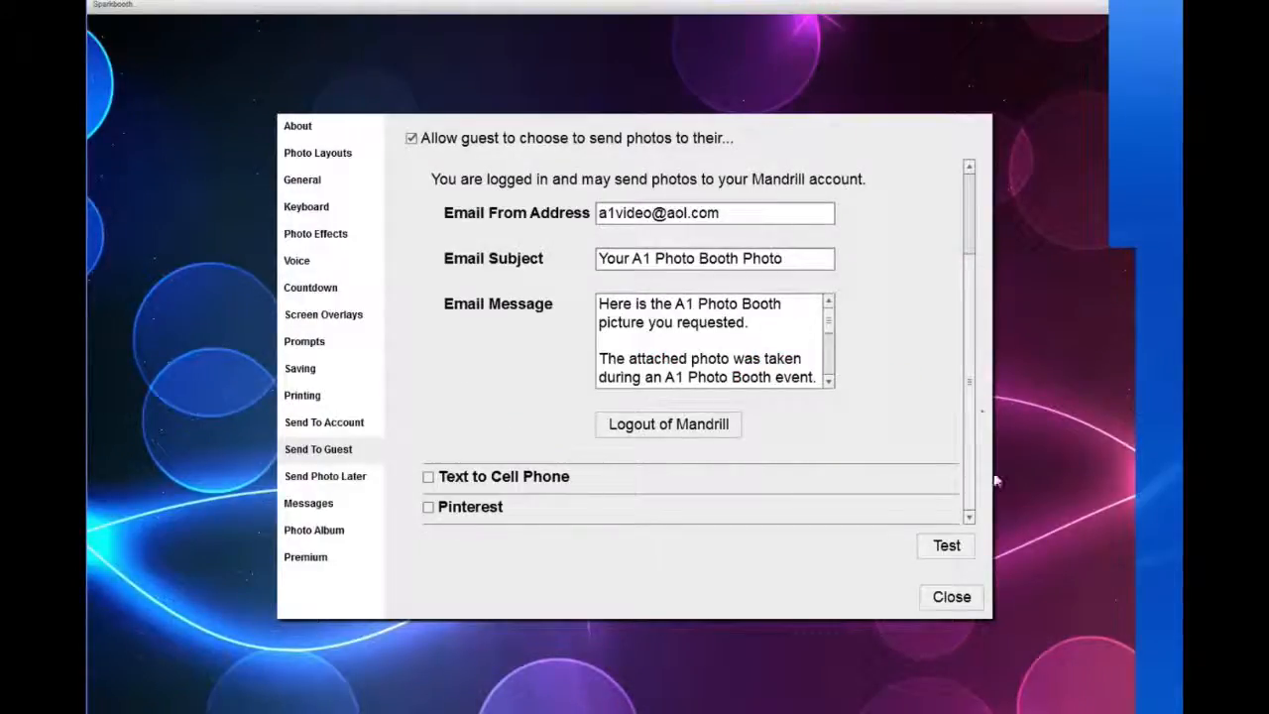
Step: Temporarily enable Pinterest sharing for guests to view its link and description fields, and turn it off again
{"action": "left_click", "coordinate": [428, 507]}
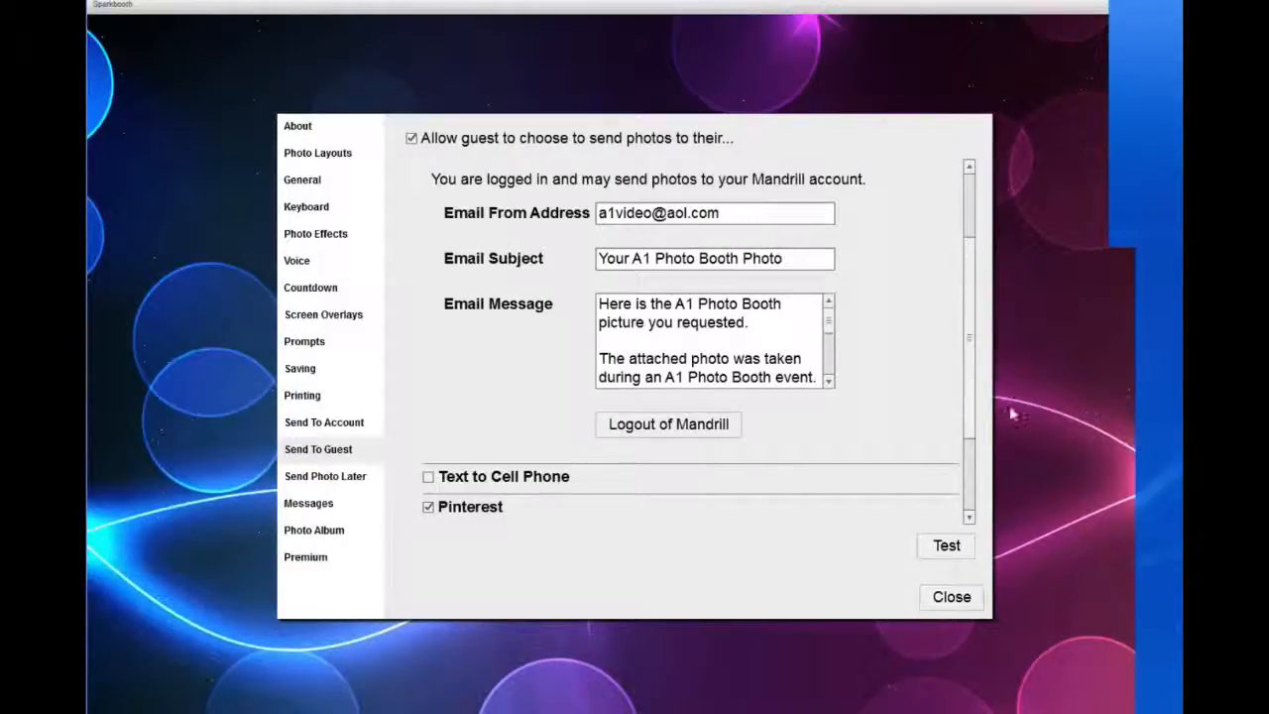
{"action": "left_click_drag", "start_coordinate": [967, 431], "coordinate": [967, 510]}
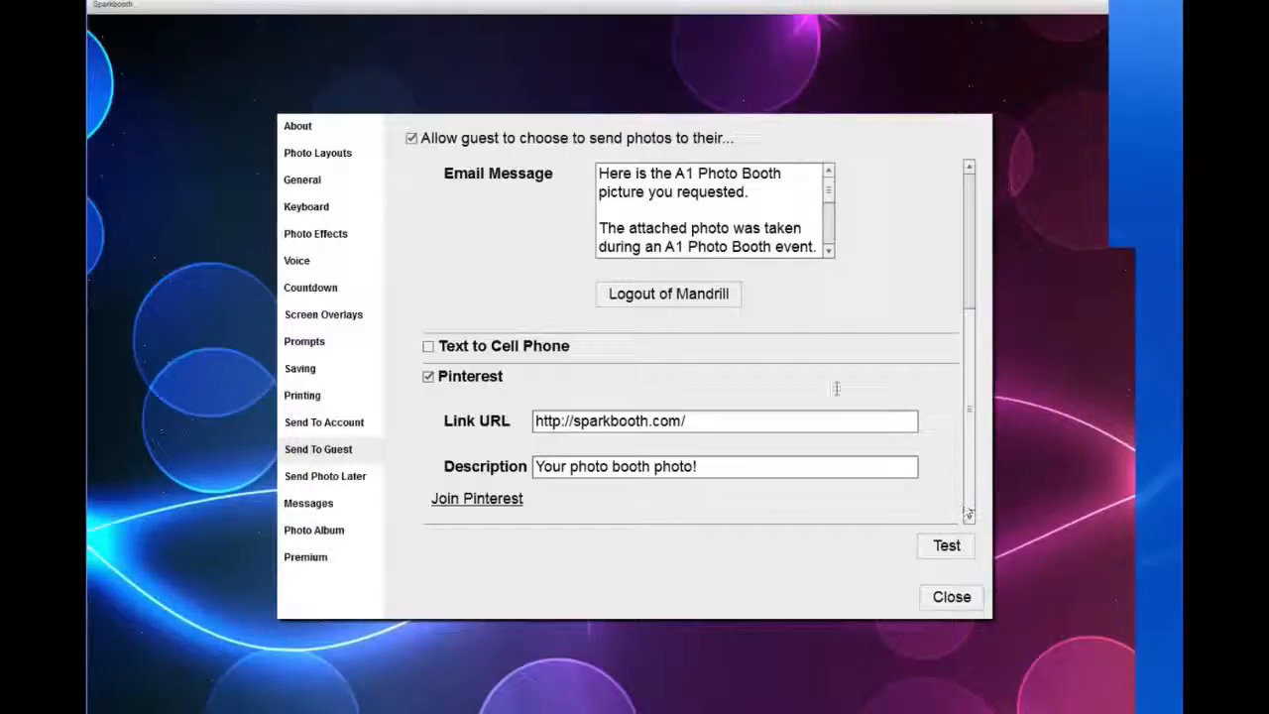
{"action": "left_click", "coordinate": [428, 376]}
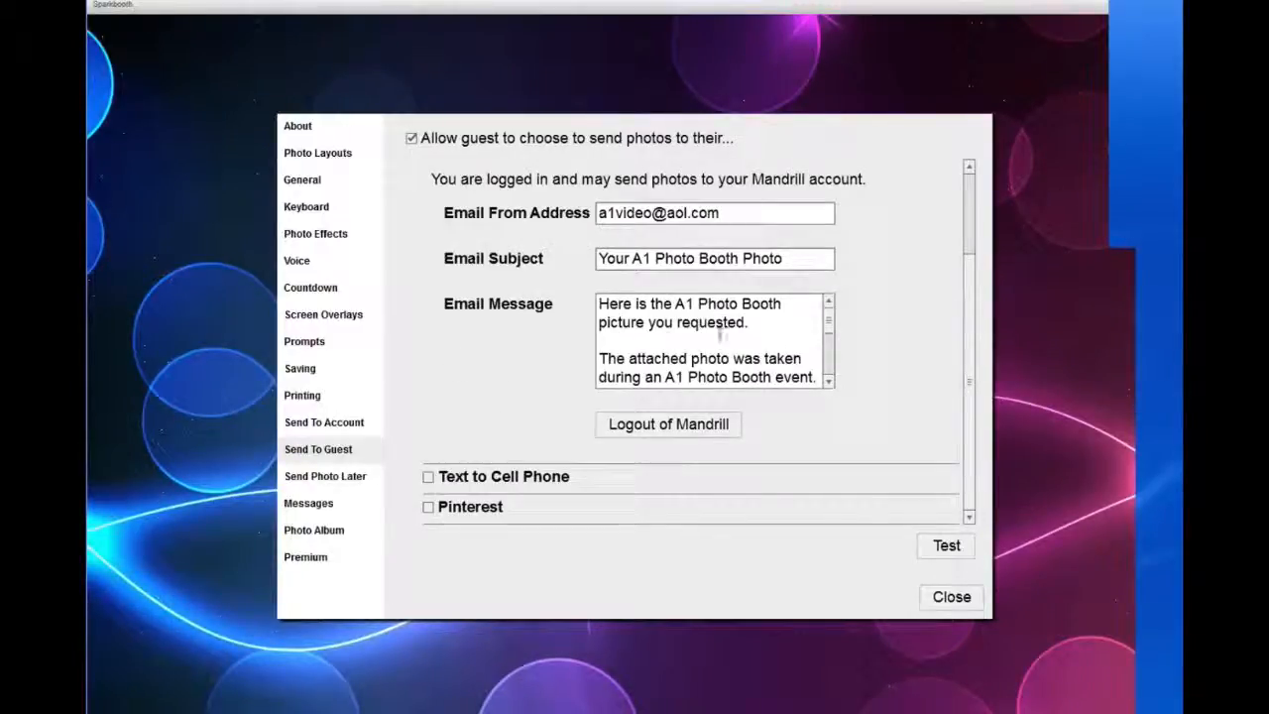
{"action": "scroll", "coordinate": [976, 338], "scroll_direction": "up", "scroll_amount": 3}
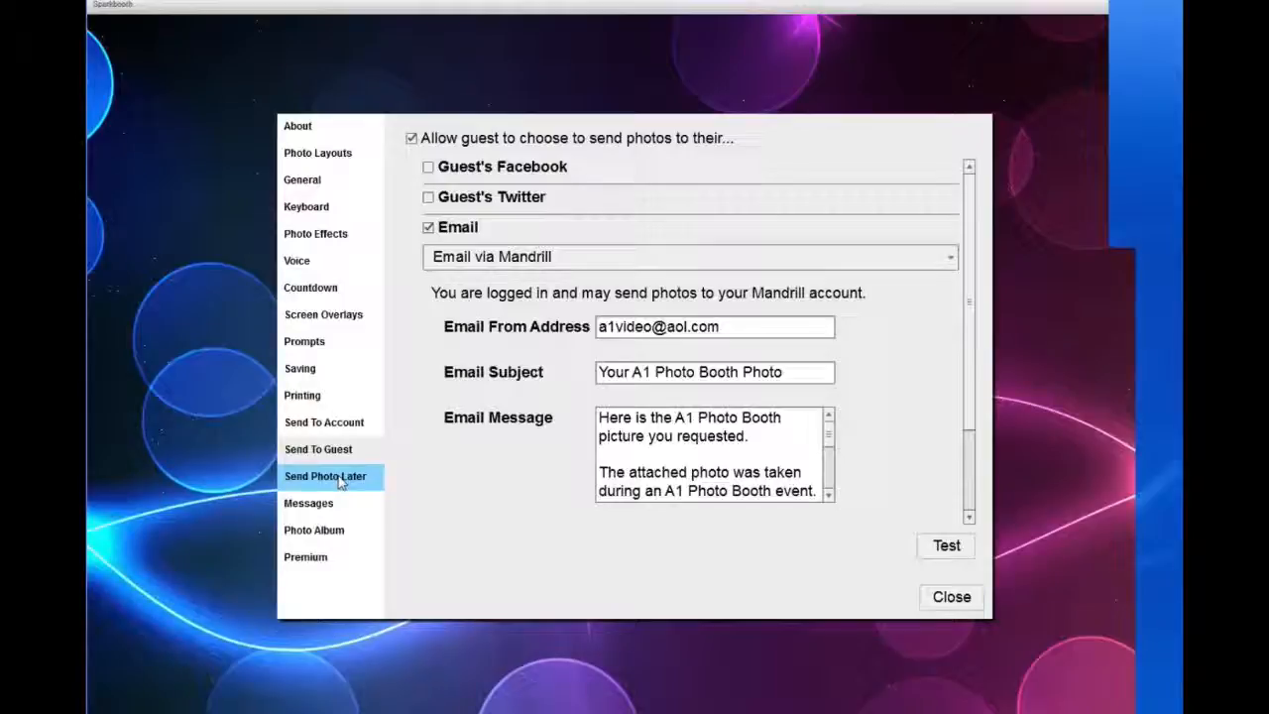
Step: Review the Send Photo Later settings with their send destinations, and look through the texts in the Messages settings
{"action": "left_click", "coordinate": [339, 478]}
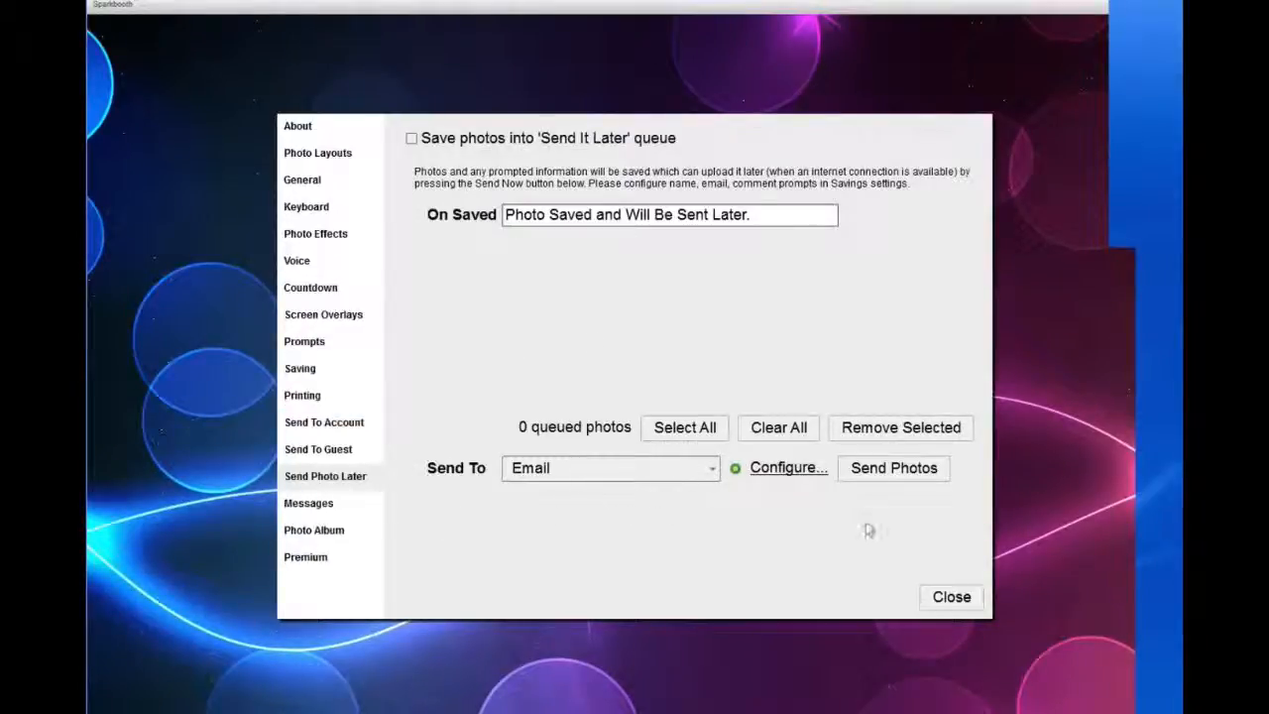
{"action": "left_click", "coordinate": [712, 470]}
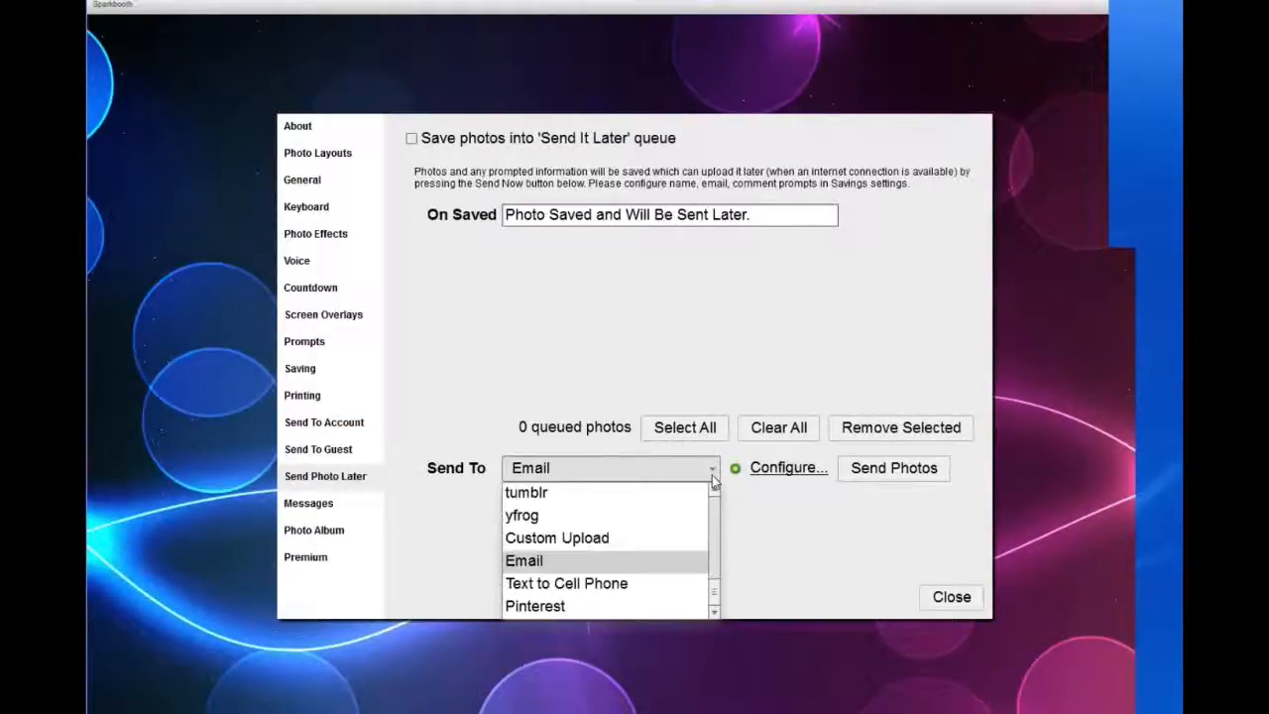
{"action": "mouse_move", "coordinate": [717, 606]}
{"action": "left_mouse_down"}
{"action": "mouse_move", "coordinate": [722, 514]}
{"action": "mouse_move", "coordinate": [716, 614]}
{"action": "left_mouse_up"}
{"action": "left_click", "coordinate": [782, 546]}
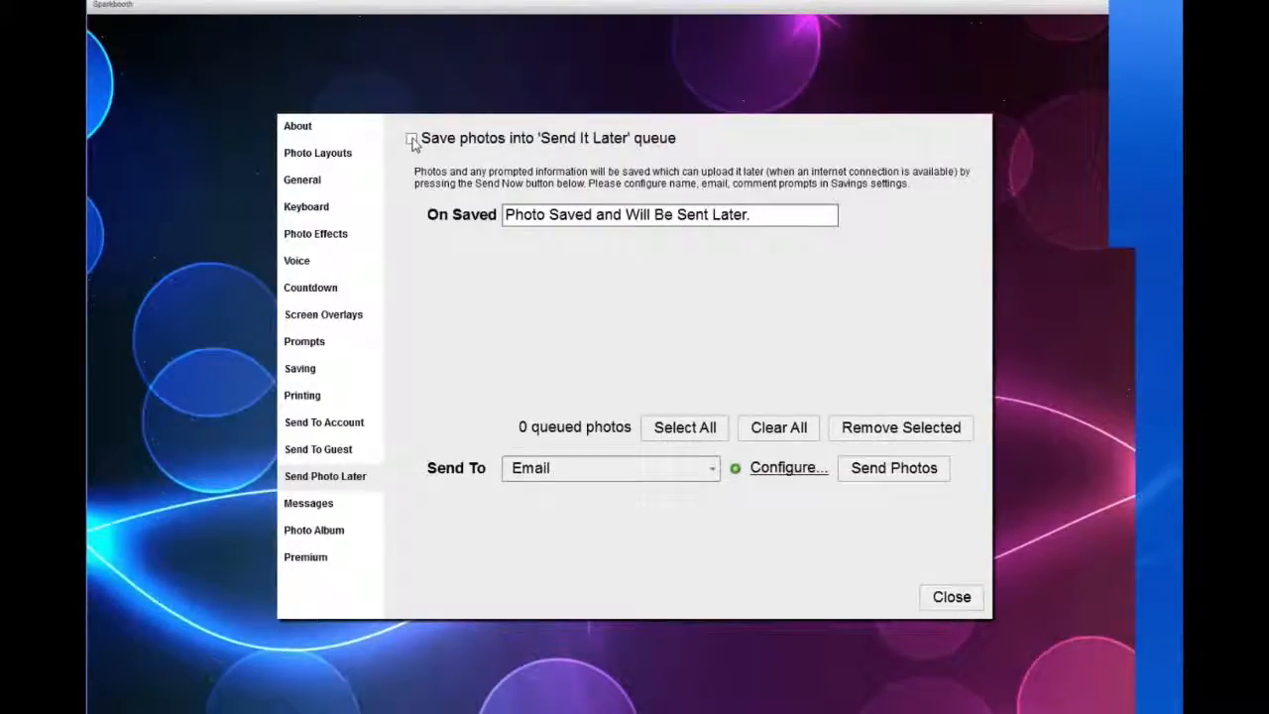
{"action": "left_click", "coordinate": [328, 506]}
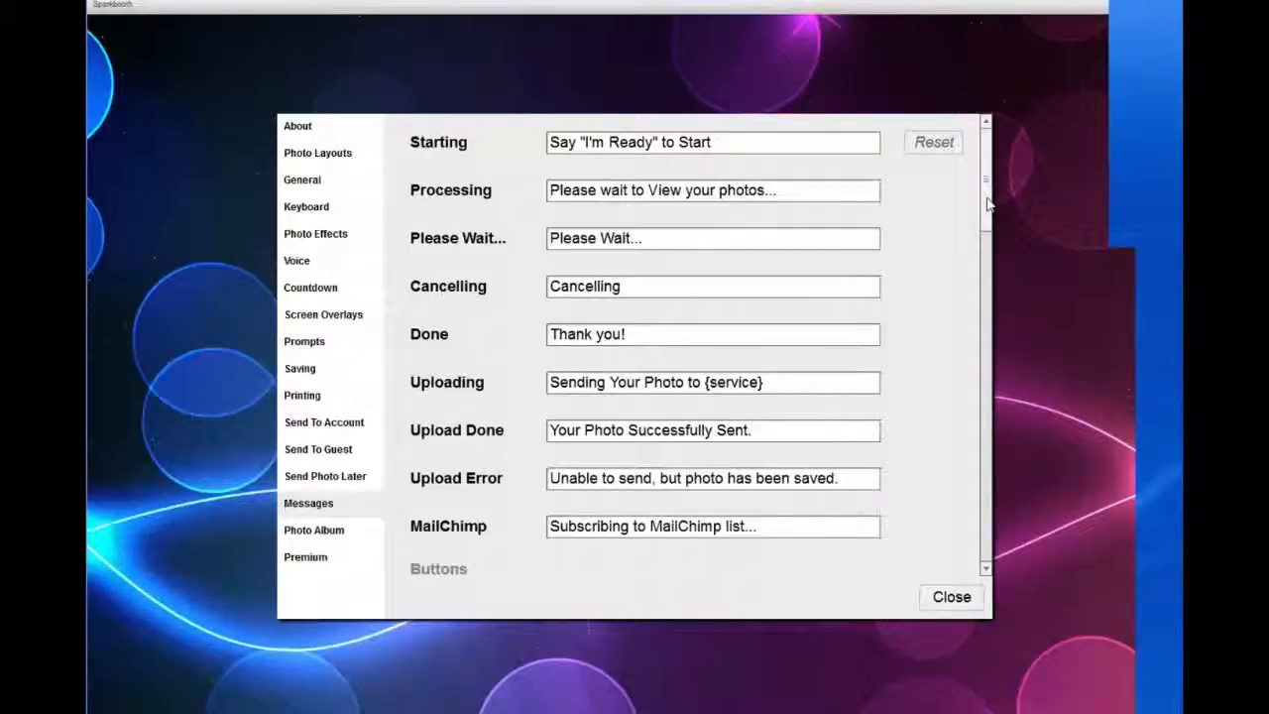
{"action": "left_click_drag", "start_coordinate": [987, 203], "coordinate": [981, 175]}
Step: Review the available voices in the Voice settings and set the voice to Custom
{"action": "left_click", "coordinate": [333, 265]}
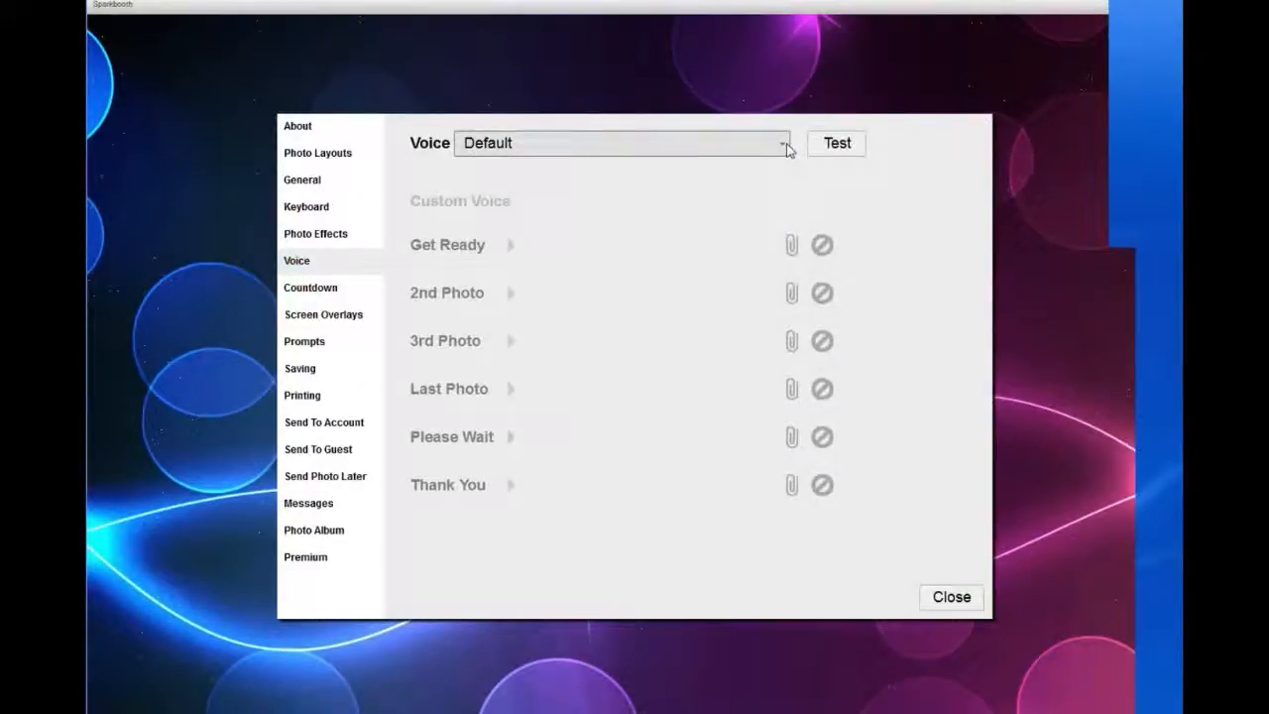
{"action": "left_click", "coordinate": [785, 146]}
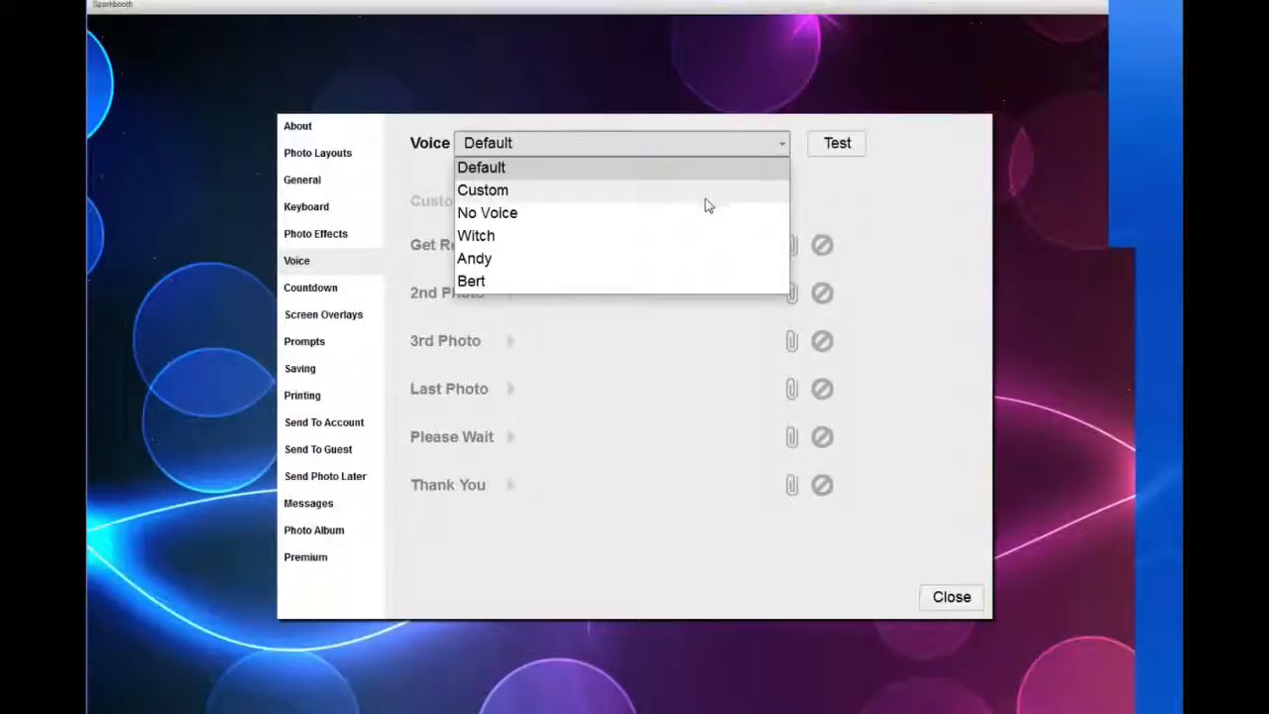
{"action": "left_click", "coordinate": [785, 145]}
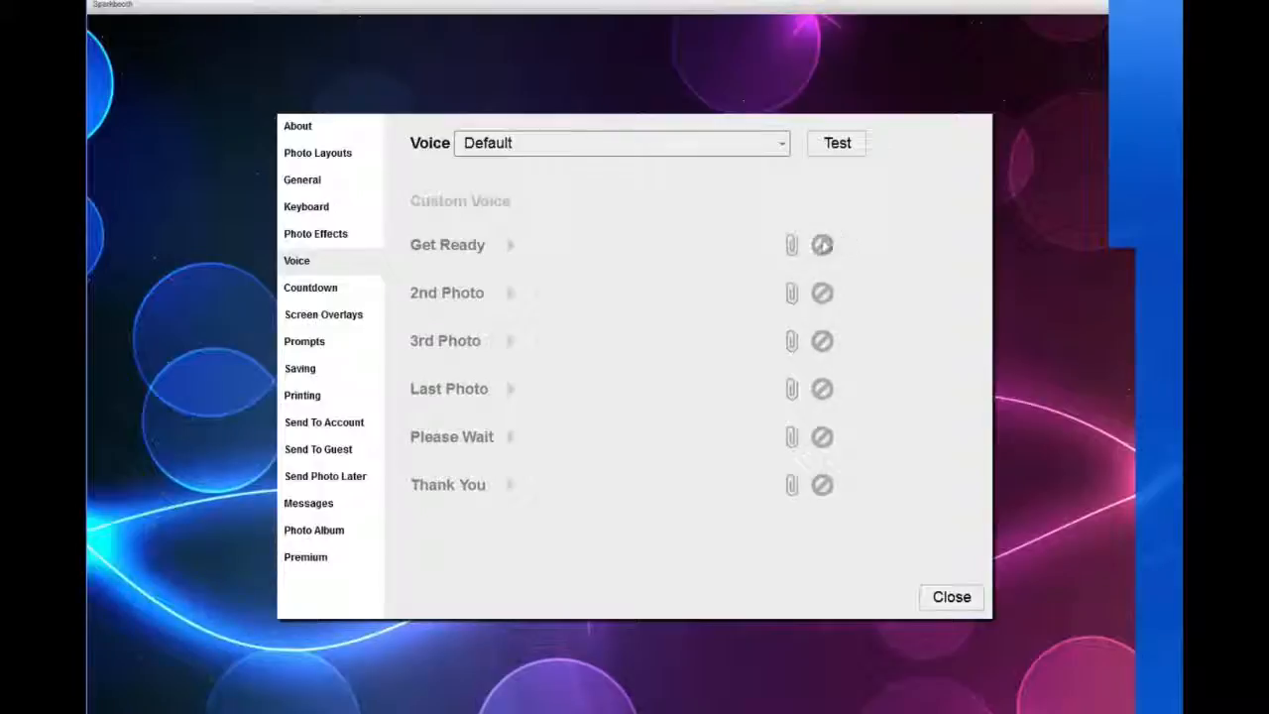
{"action": "left_click", "coordinate": [780, 147]}
{"action": "left_click", "coordinate": [635, 193]}
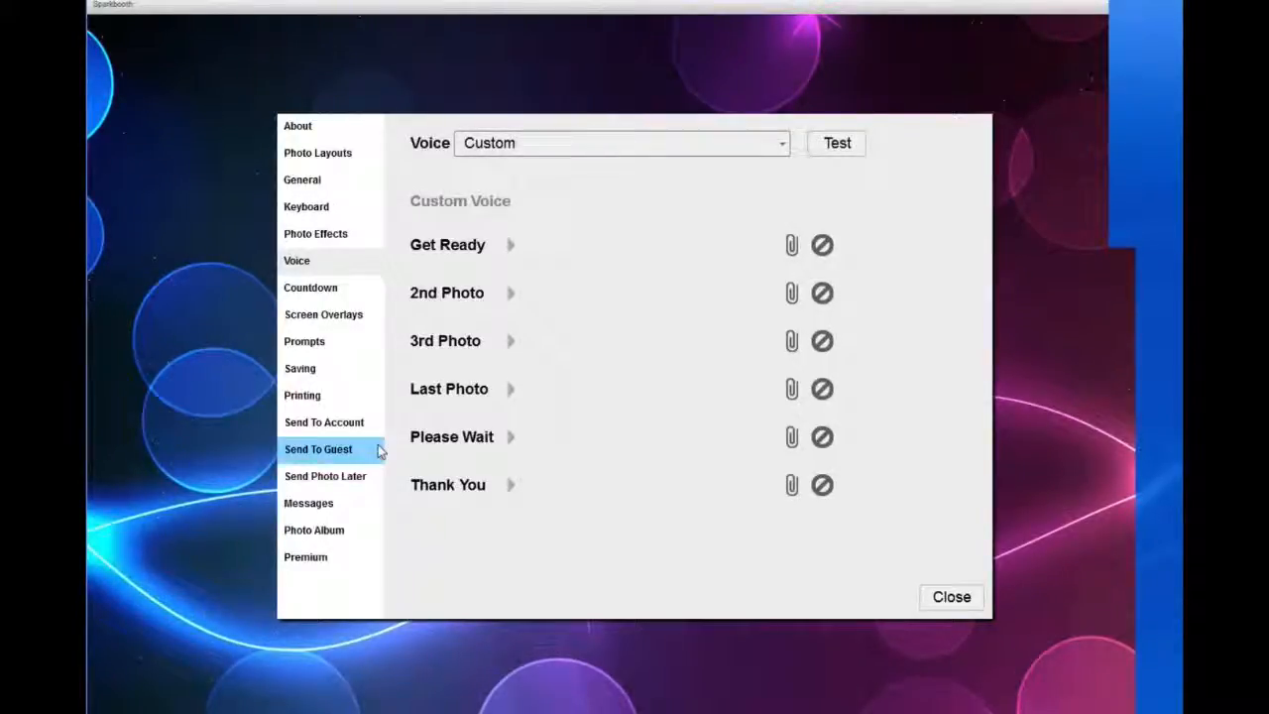
Step: Enable Facebook, Twitter, Email, Texting and Pinterest sharing in the Photo Album settings, and close the settings
{"action": "left_click", "coordinate": [314, 480]}
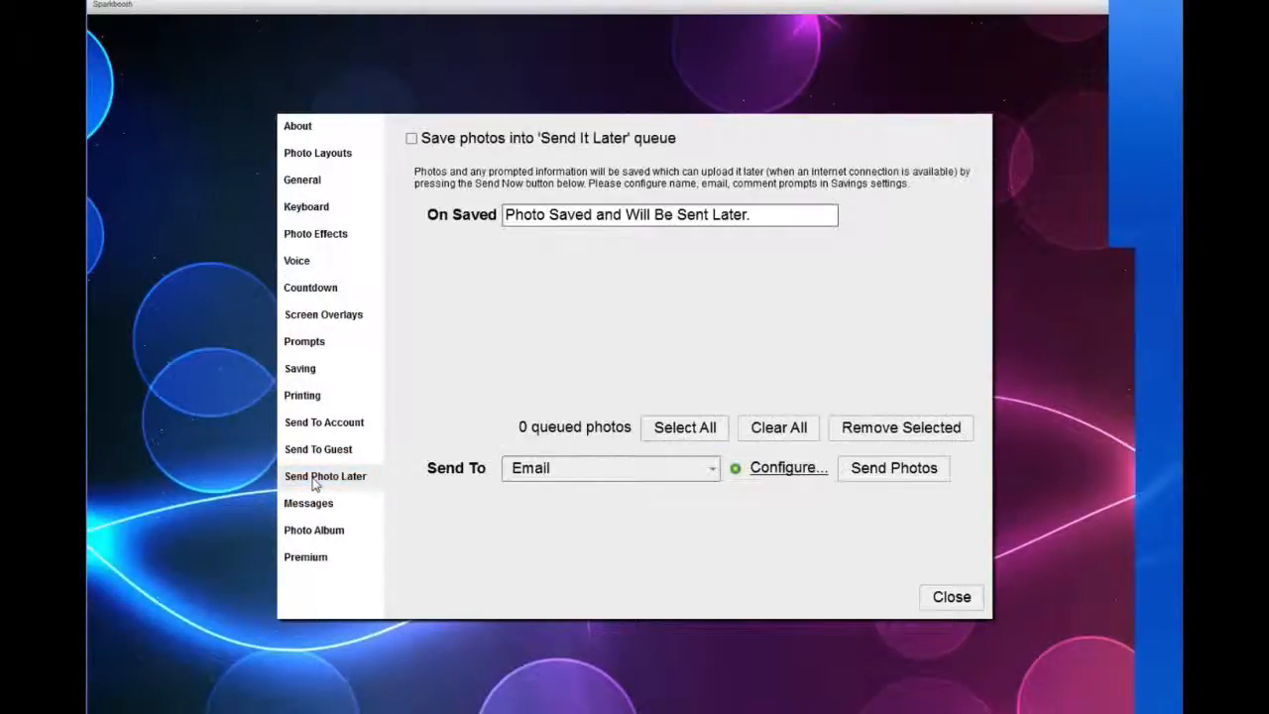
{"action": "left_click", "coordinate": [317, 507]}
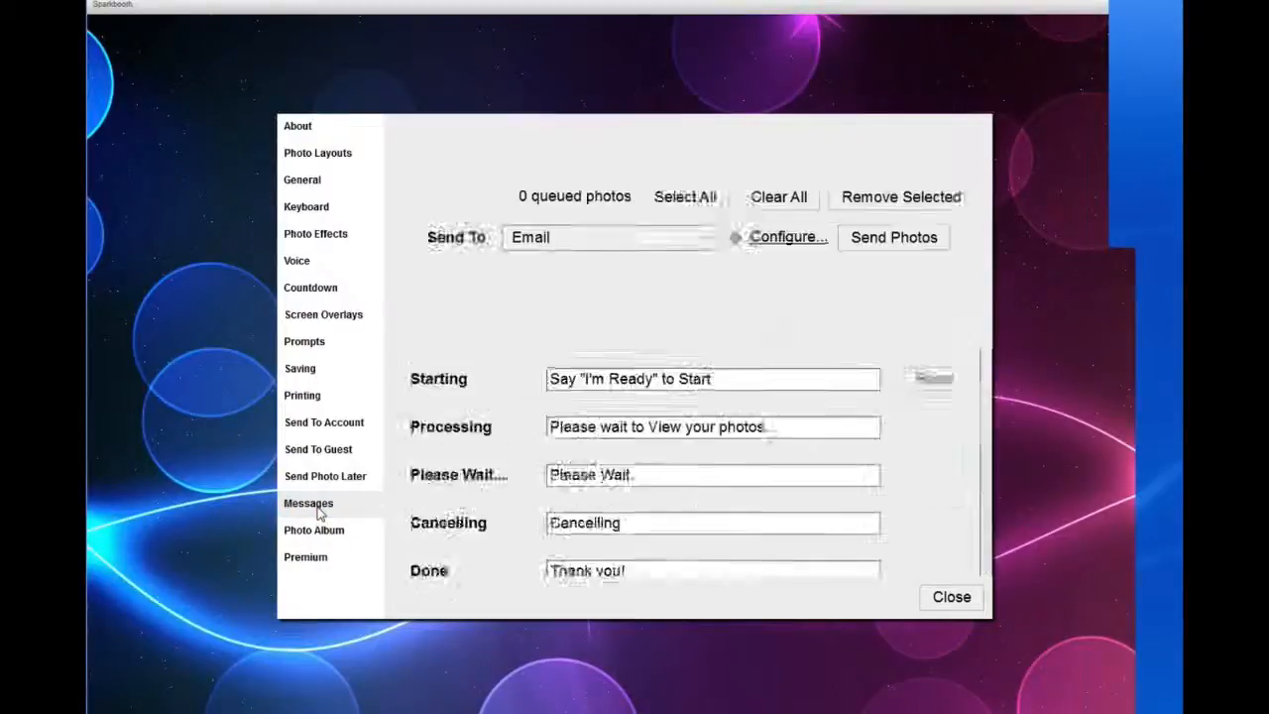
{"action": "left_click", "coordinate": [317, 534]}
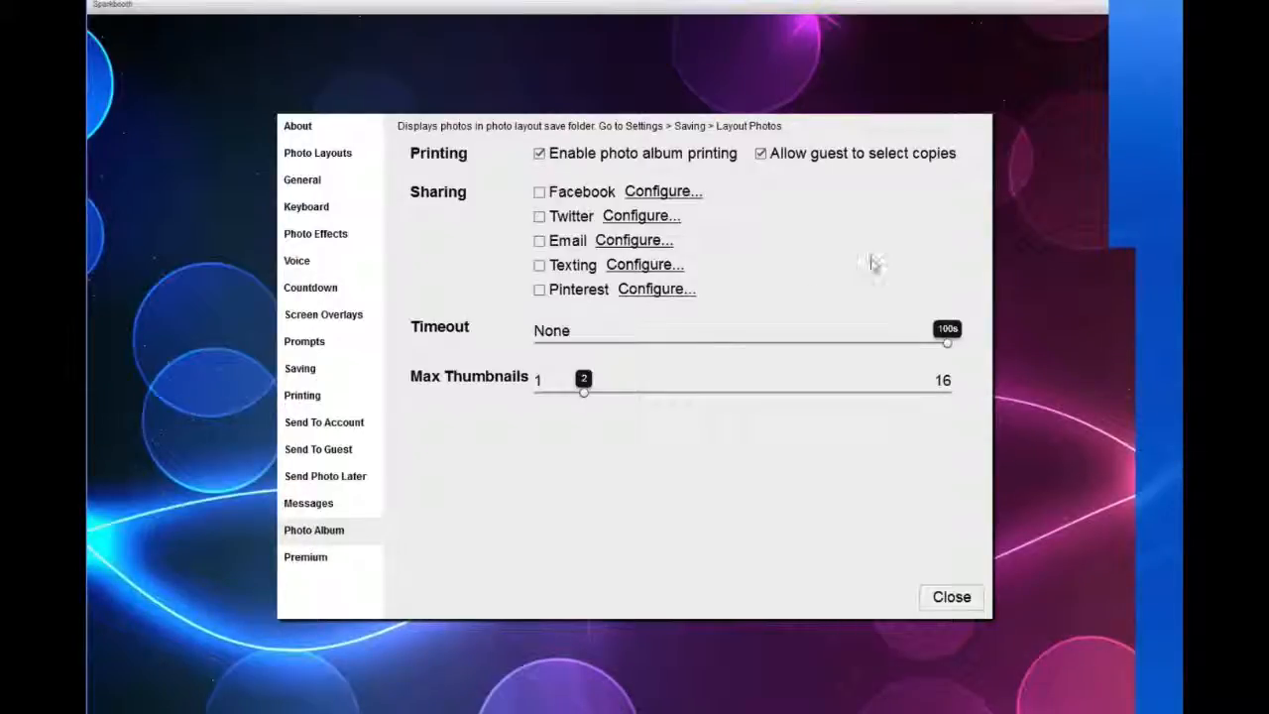
{"action": "left_click", "coordinate": [537, 193]}
{"action": "left_click", "coordinate": [540, 218]}
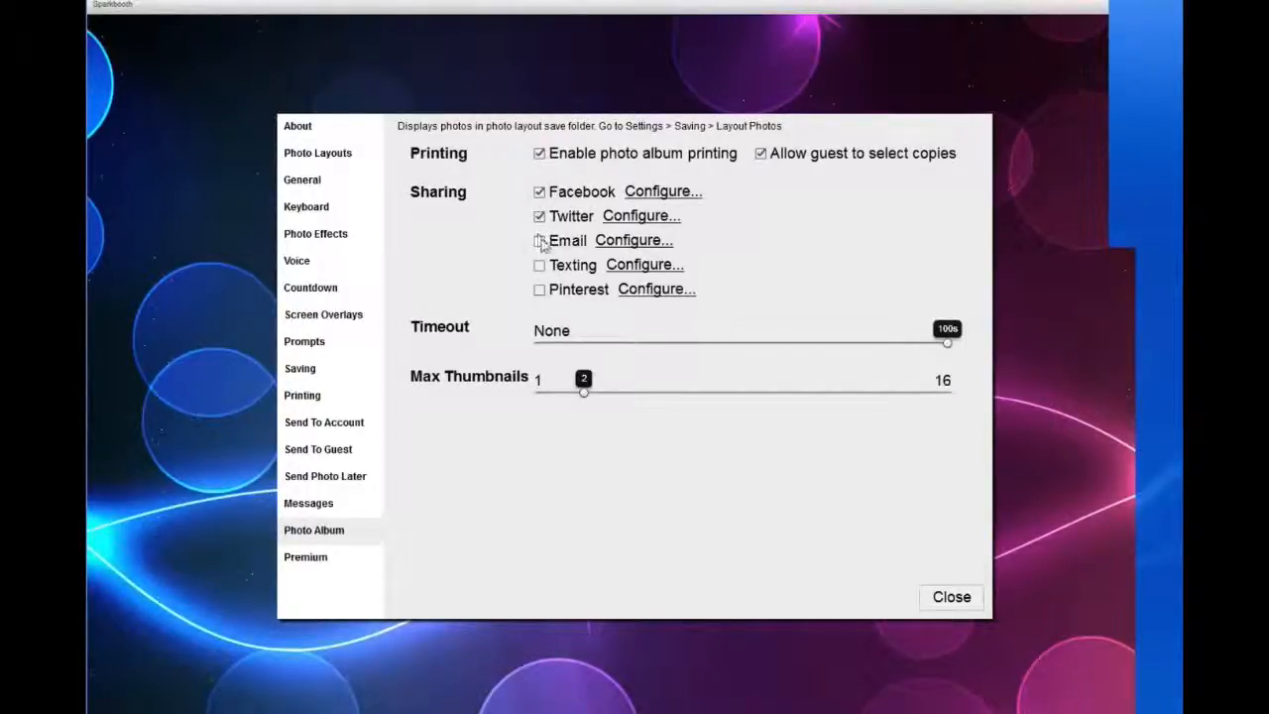
{"action": "left_click", "coordinate": [539, 241]}
{"action": "left_click", "coordinate": [540, 265]}
{"action": "left_click", "coordinate": [539, 290]}
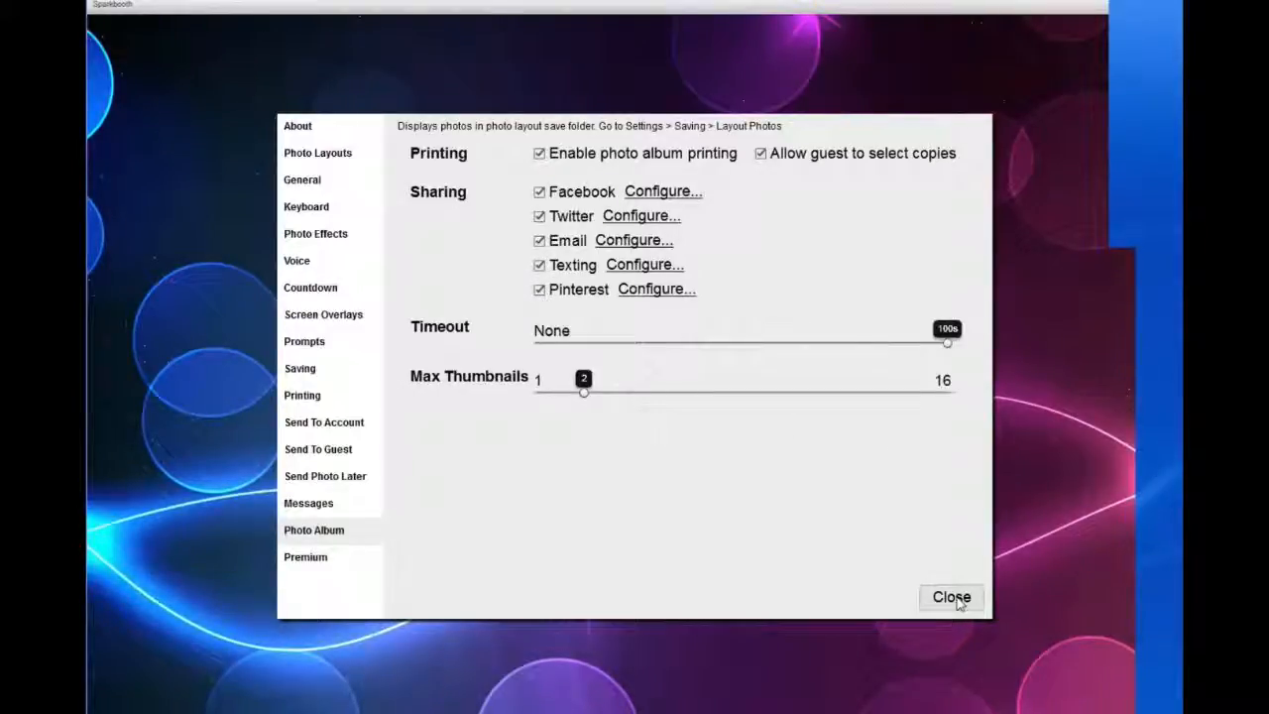
{"action": "left_click", "coordinate": [957, 600]}
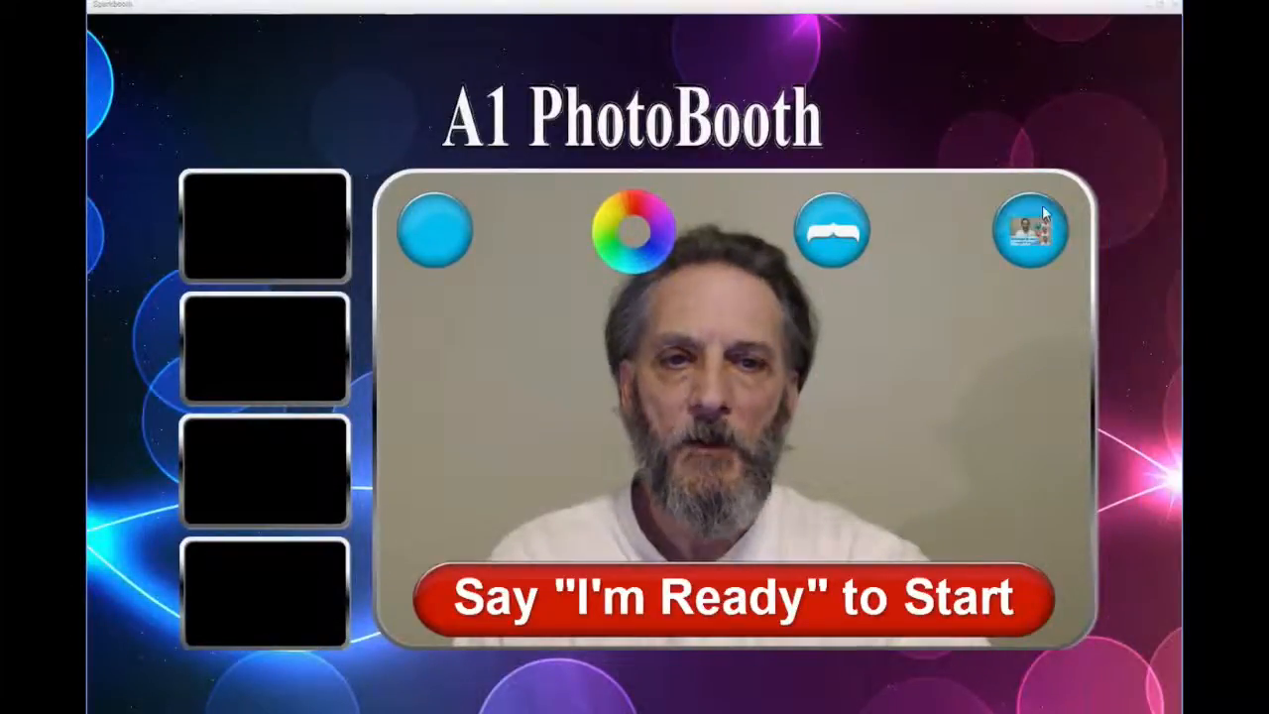
Step: Open the photo album from the start screen and browse forward to page 5 of the saved photos
{"action": "left_click", "coordinate": [1031, 238]}
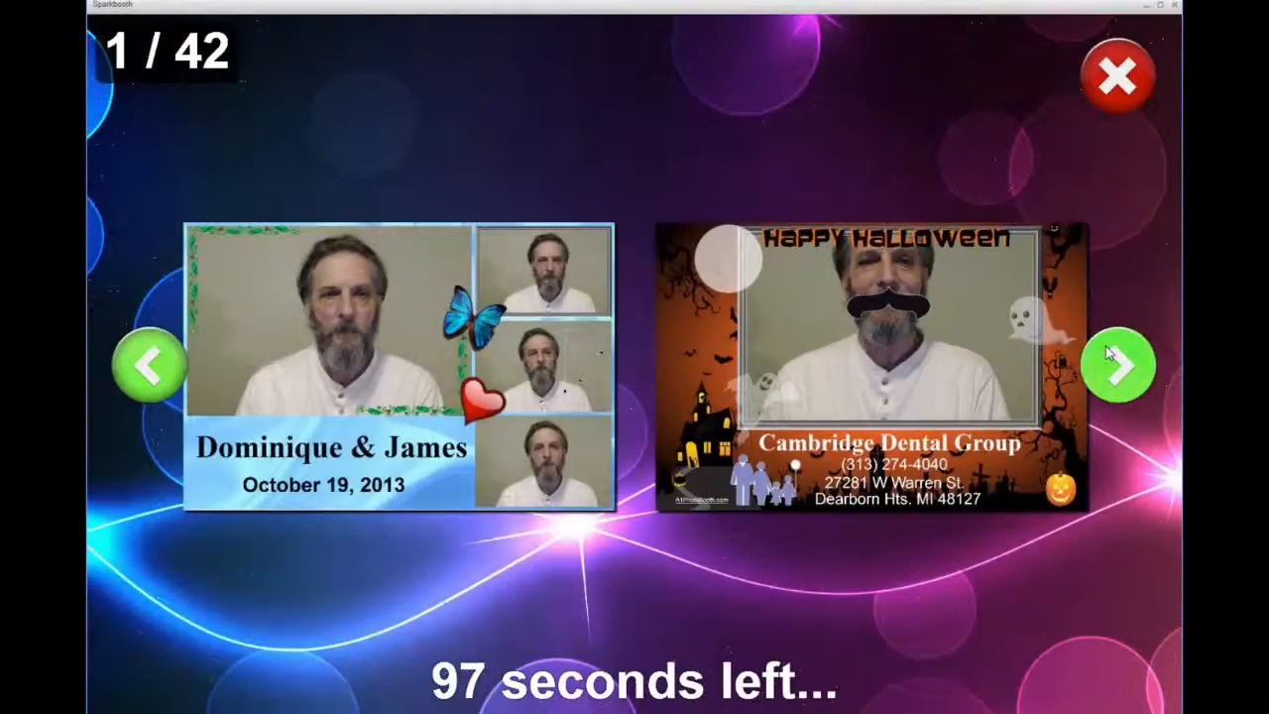
{"action": "left_click", "coordinate": [1118, 364]}
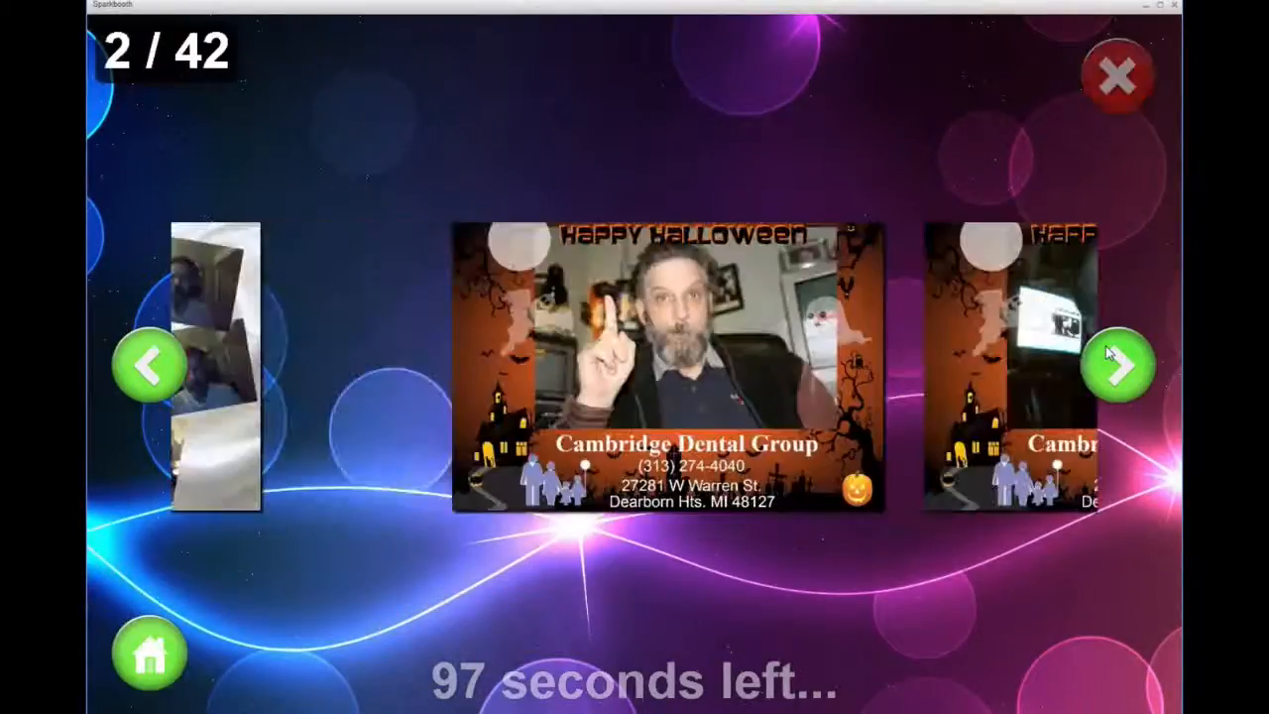
{"action": "left_click", "coordinate": [1110, 357]}
{"action": "left_click", "coordinate": [1110, 355]}
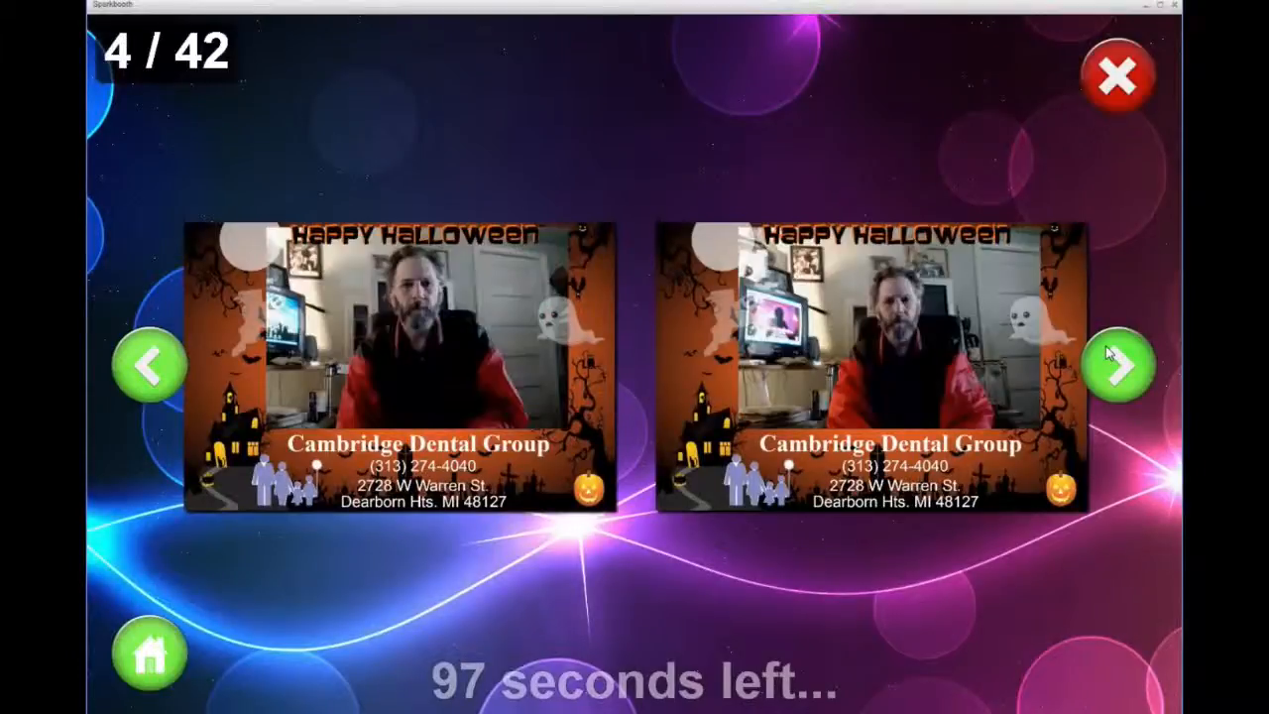
{"action": "left_click", "coordinate": [1110, 357]}
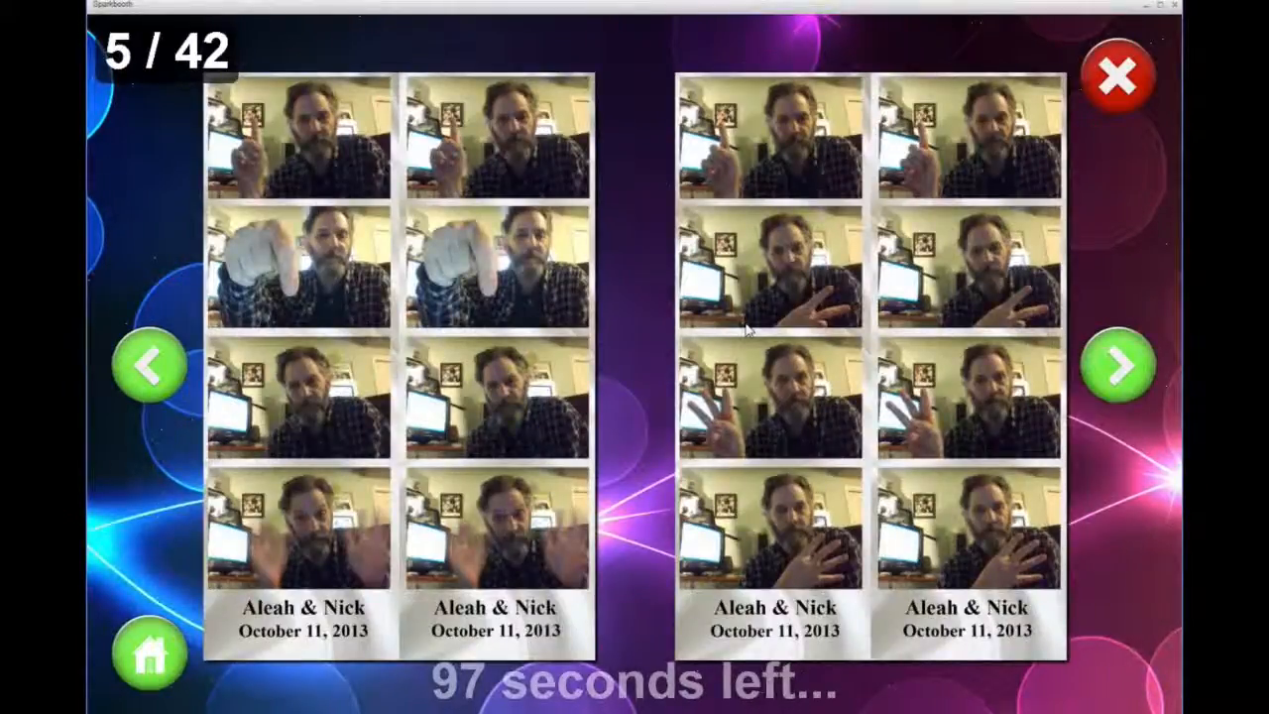
Step: Open the first photo strip on album page 5, request 5 prints of it, and cancel the resulting print job
{"action": "left_click", "coordinate": [496, 333]}
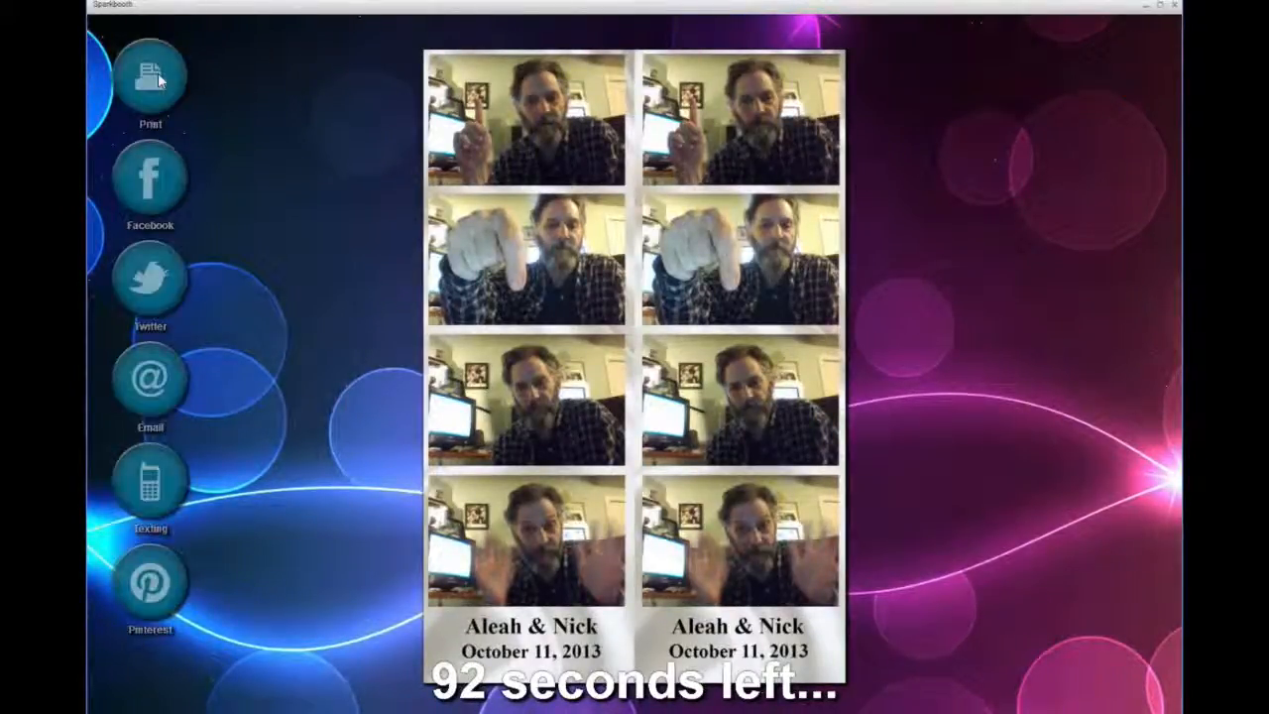
{"action": "left_click", "coordinate": [154, 74]}
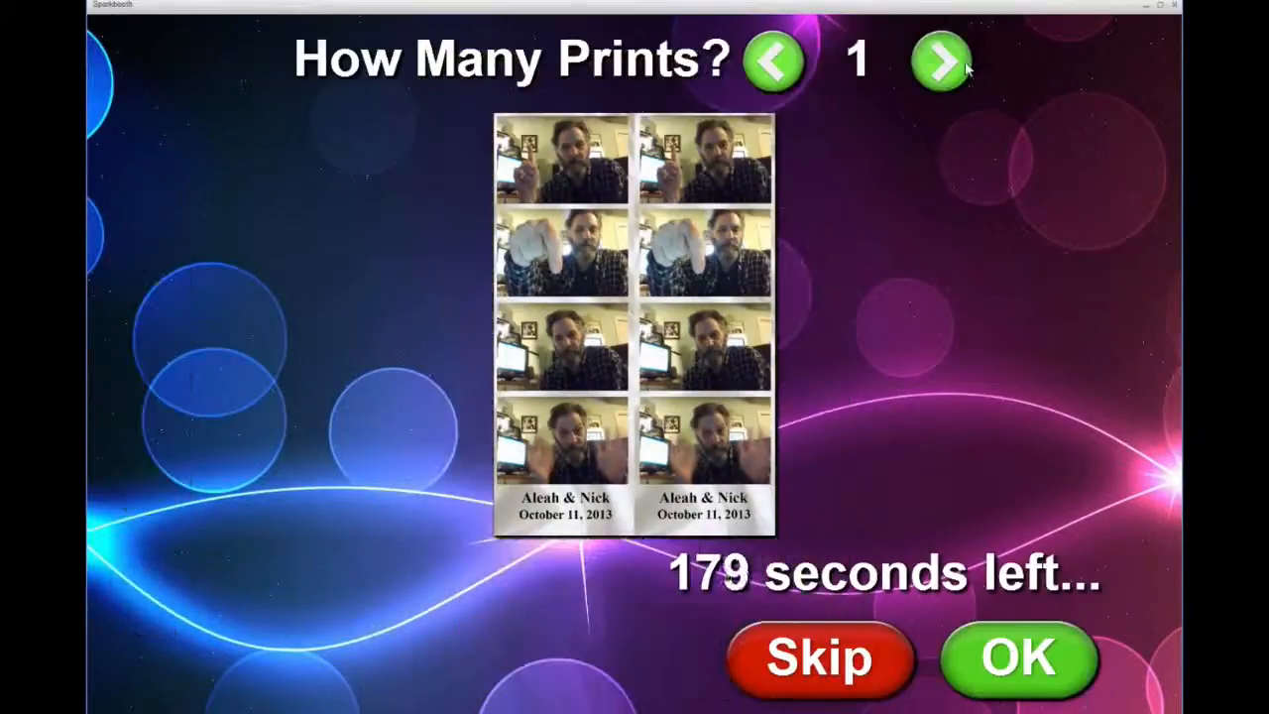
{"action": "left_click", "coordinate": [942, 62]}
{"action": "left_click", "coordinate": [942, 63]}
{"action": "left_click", "coordinate": [942, 63]}
{"action": "left_click", "coordinate": [941, 63]}
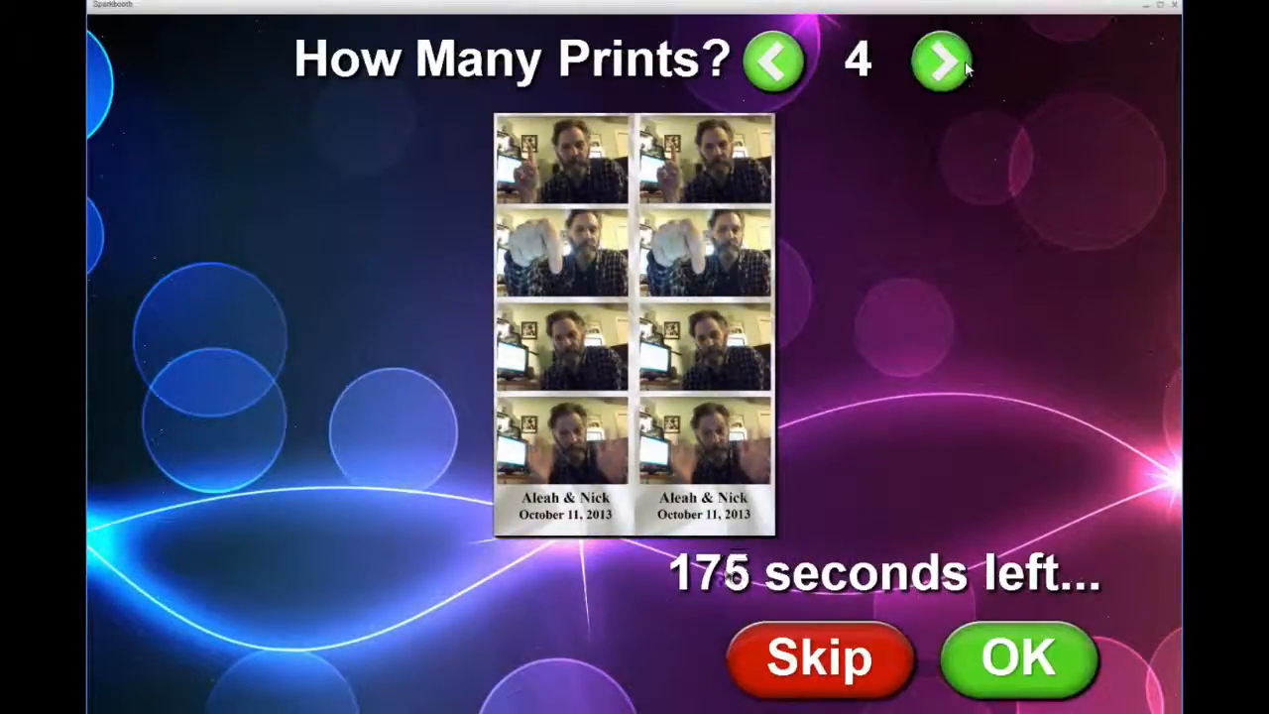
{"action": "left_click", "coordinate": [961, 65]}
{"action": "left_click", "coordinate": [942, 66]}
{"action": "left_click", "coordinate": [937, 66]}
{"action": "left_click", "coordinate": [934, 67]}
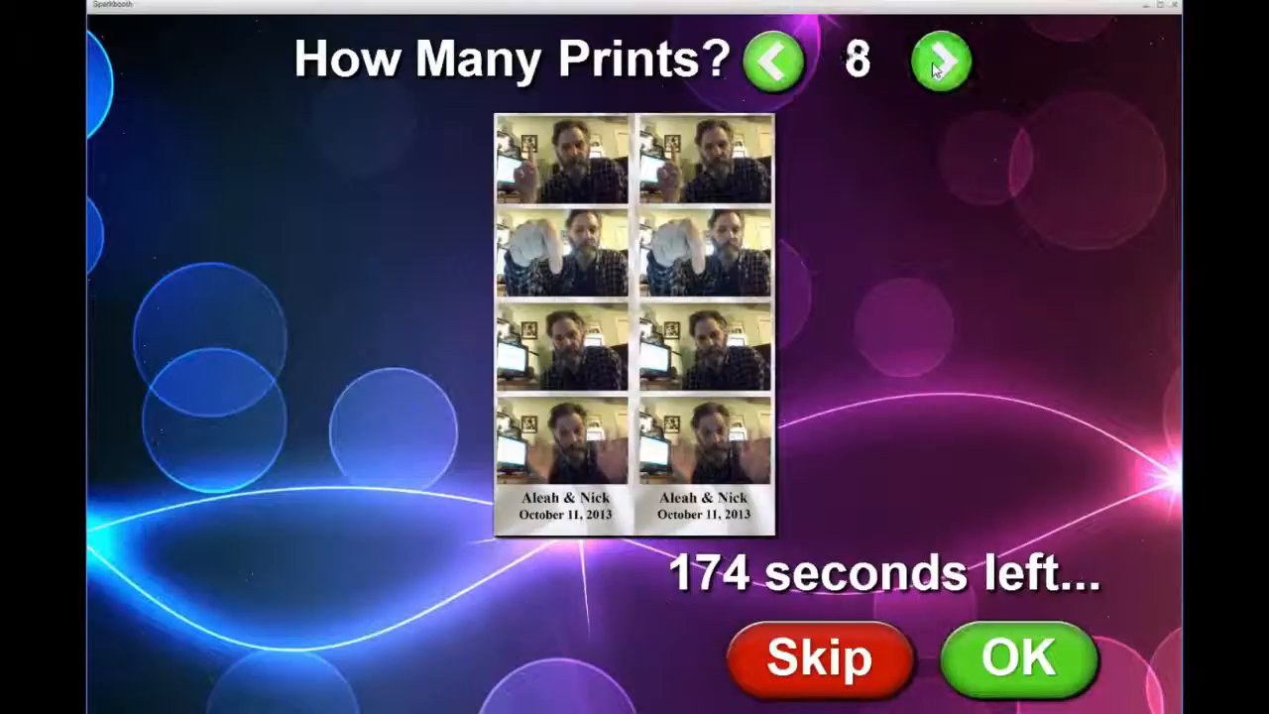
{"action": "left_click", "coordinate": [936, 66]}
{"action": "left_click", "coordinate": [937, 65]}
{"action": "left_click", "coordinate": [937, 65]}
{"action": "left_click", "coordinate": [937, 65]}
{"action": "left_click", "coordinate": [937, 65]}
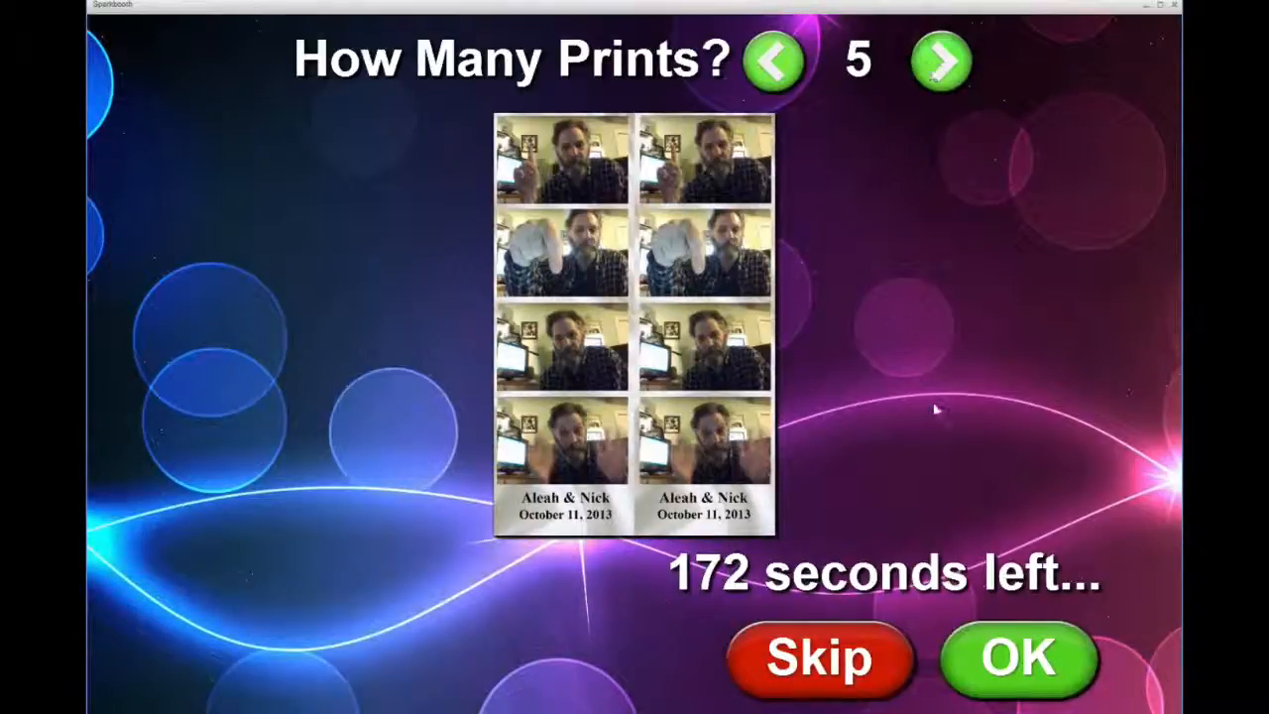
{"action": "left_click", "coordinate": [1030, 655]}
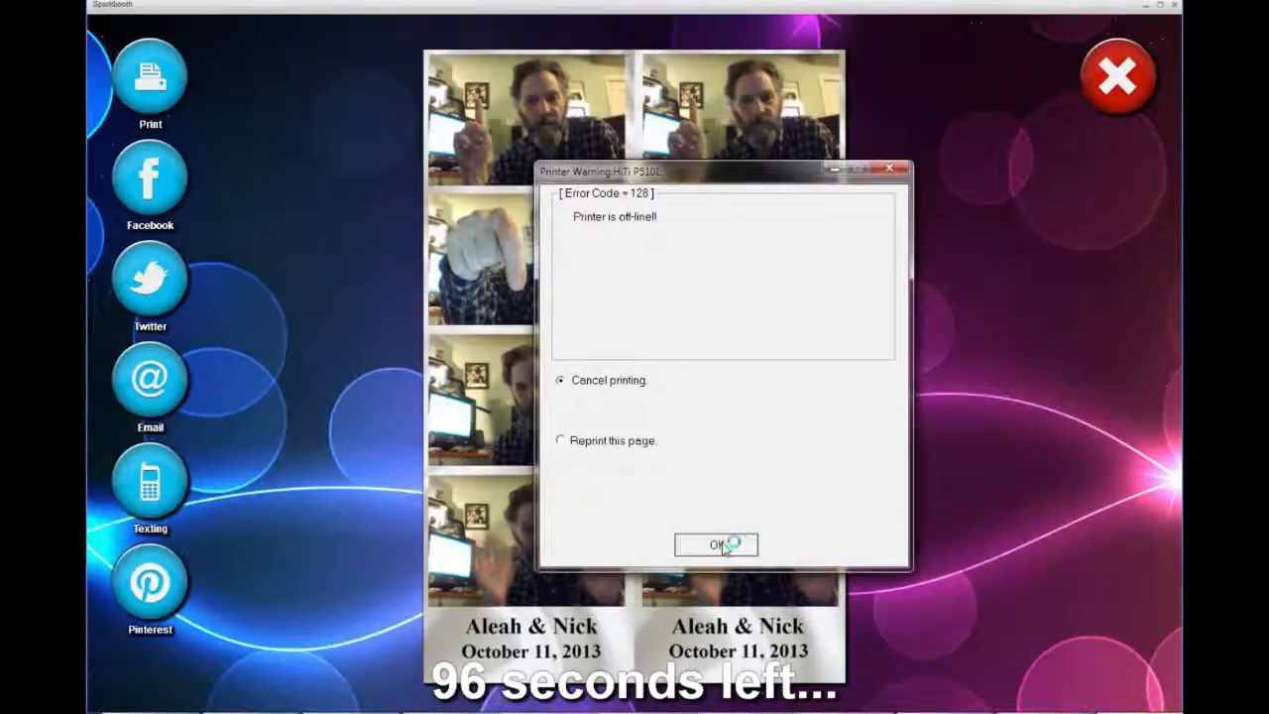
{"action": "left_click", "coordinate": [721, 545]}
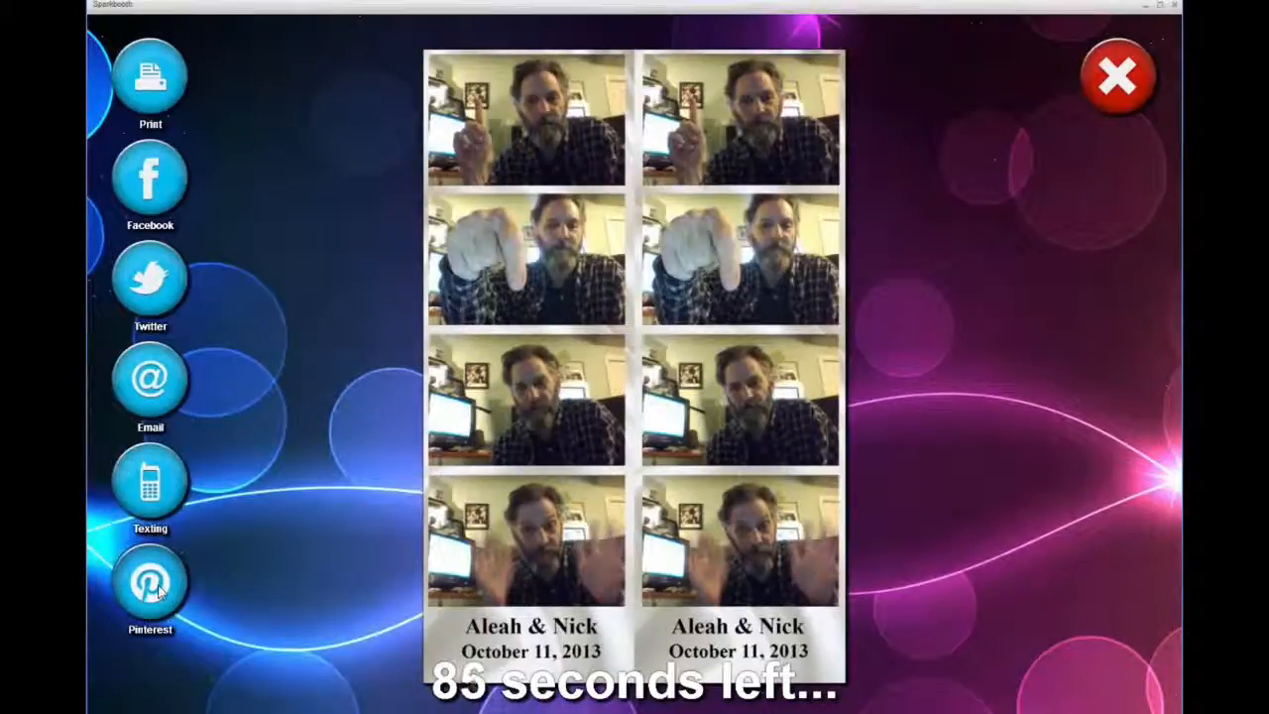
Step: Close the enlarged photo strip, leave the photo album, and reopen the settings from the booth screen
{"action": "left_click", "coordinate": [1103, 78]}
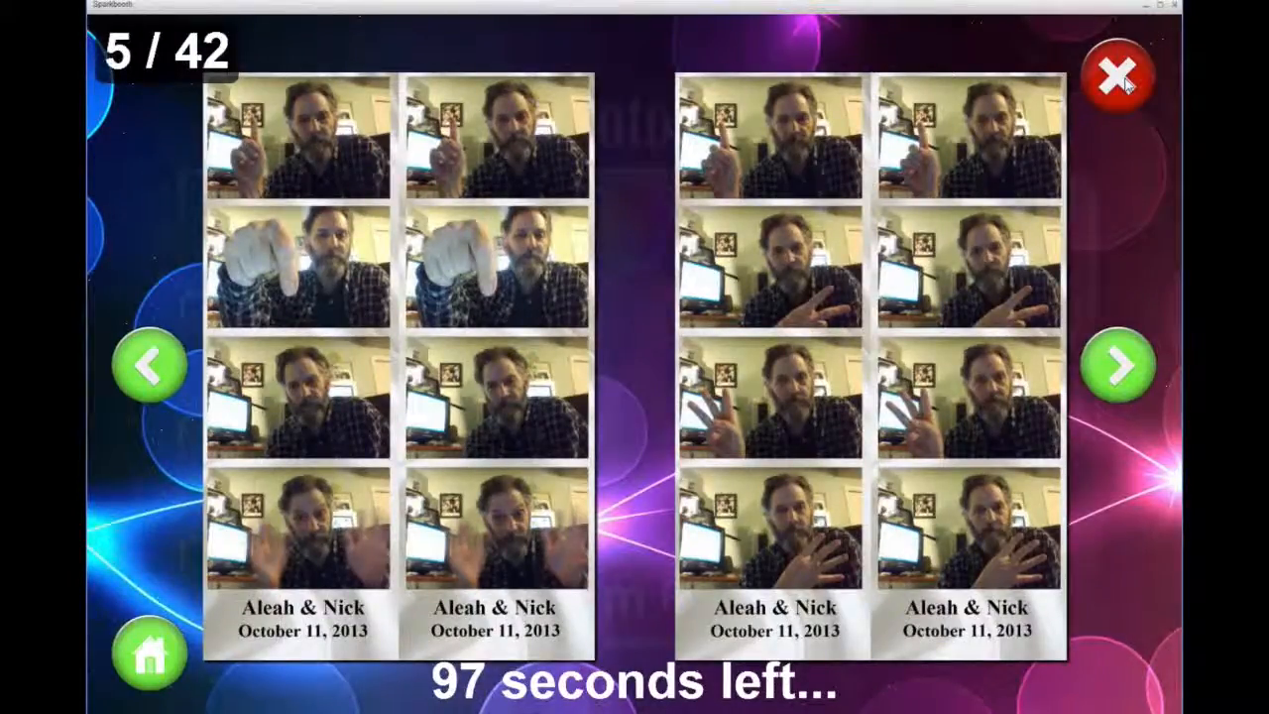
{"action": "left_click", "coordinate": [1126, 85]}
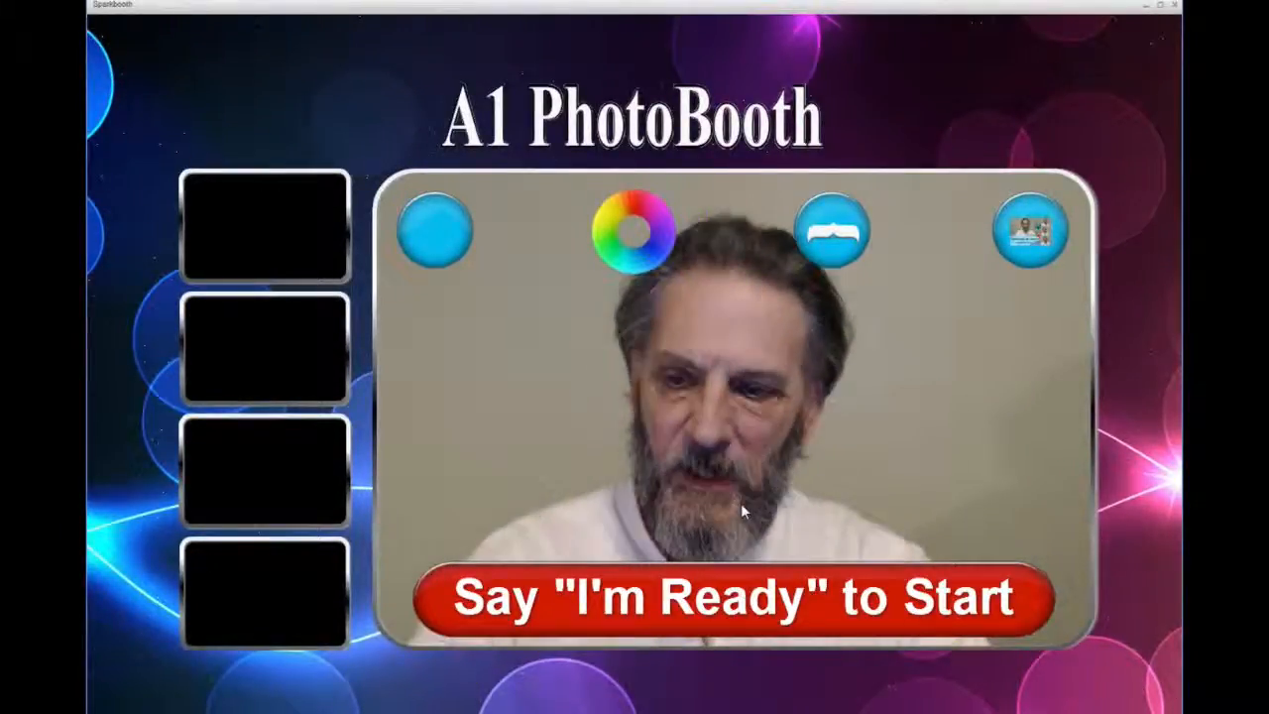
{"action": "key", "text": "Escape"}
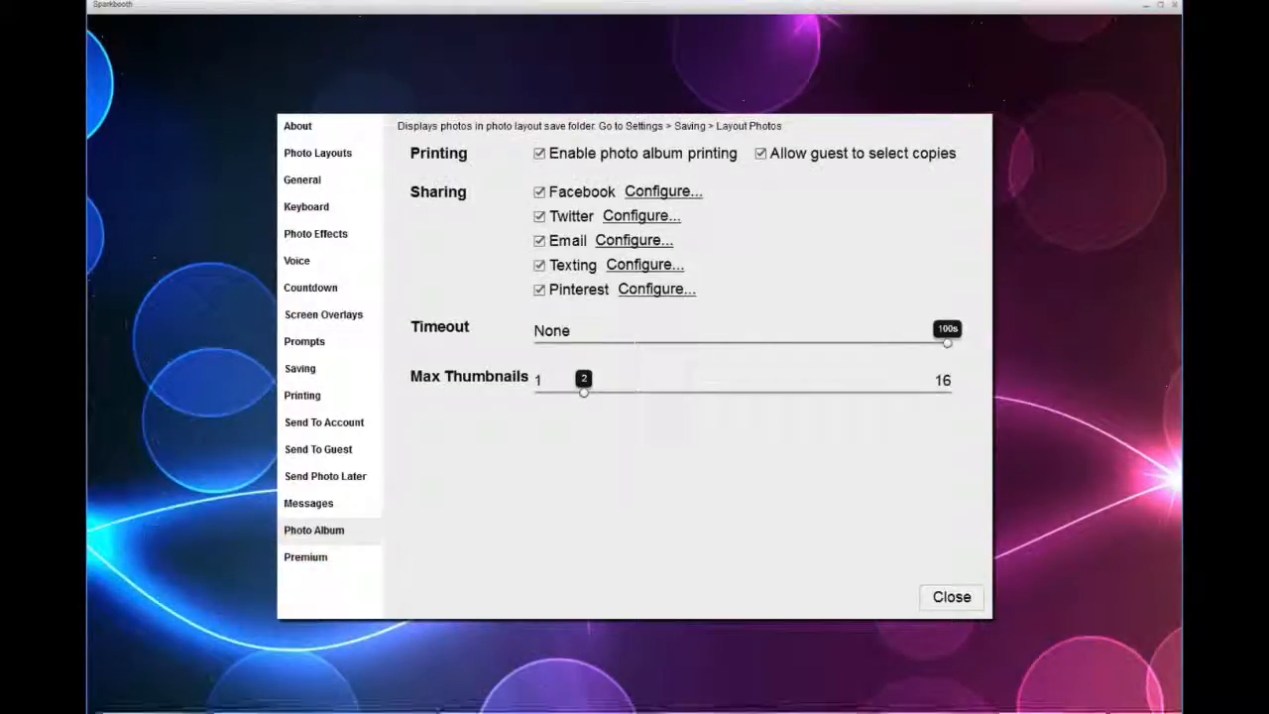
Step: Switch to the image viewer's Sparkbooth 3.8 About screenshot, examine its settings list, and return to Sparkbooth
{"action": "mouse_move", "coordinate": [831, 711]}
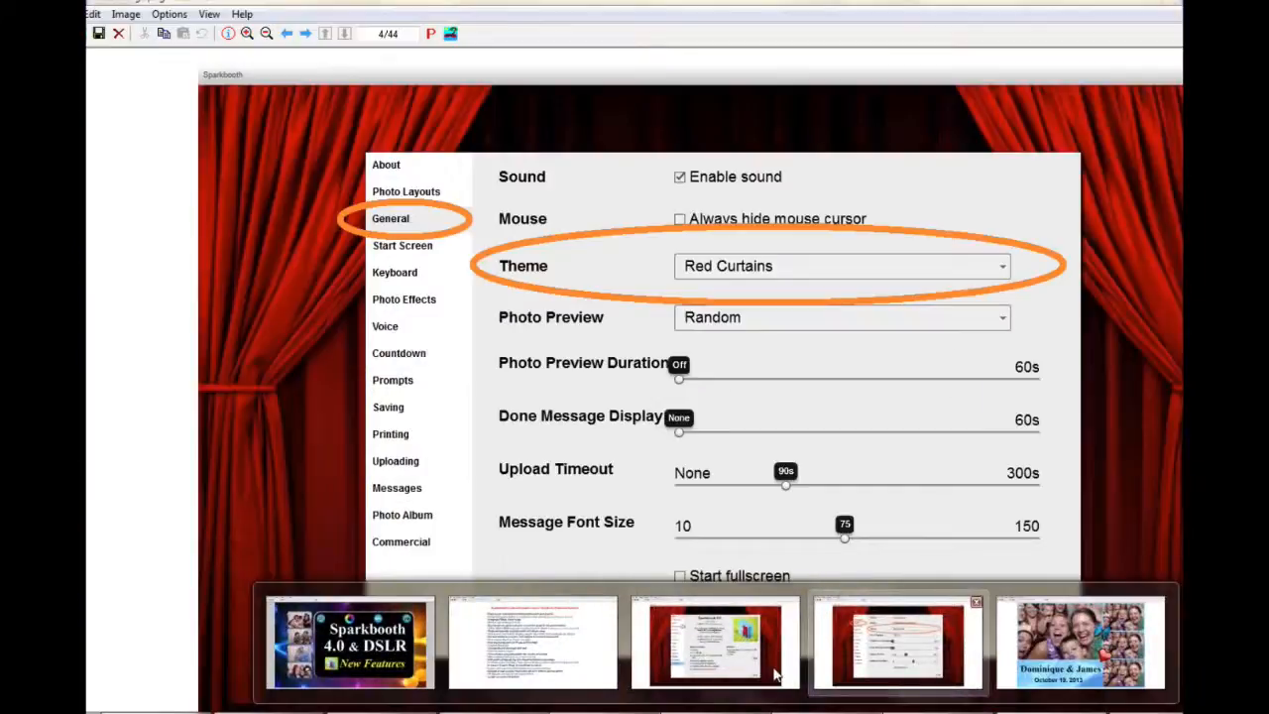
{"action": "left_click", "coordinate": [764, 670]}
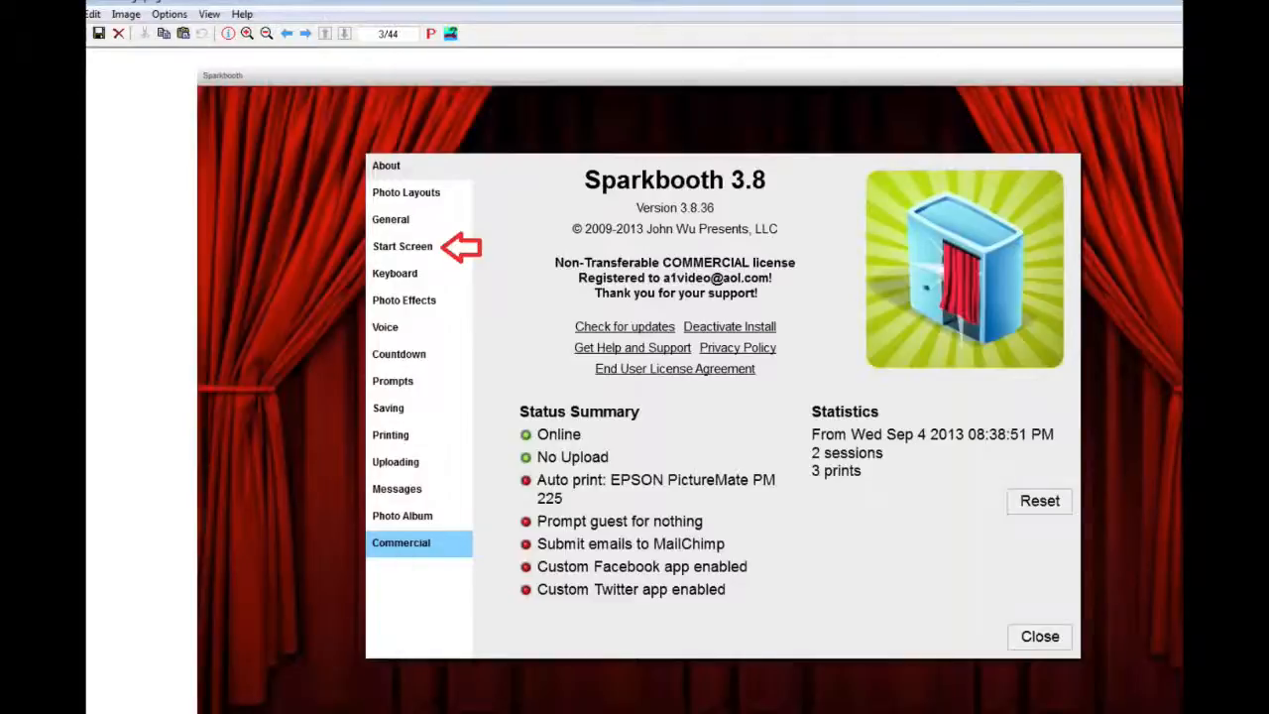
{"action": "mouse_move", "coordinate": [1051, 713]}
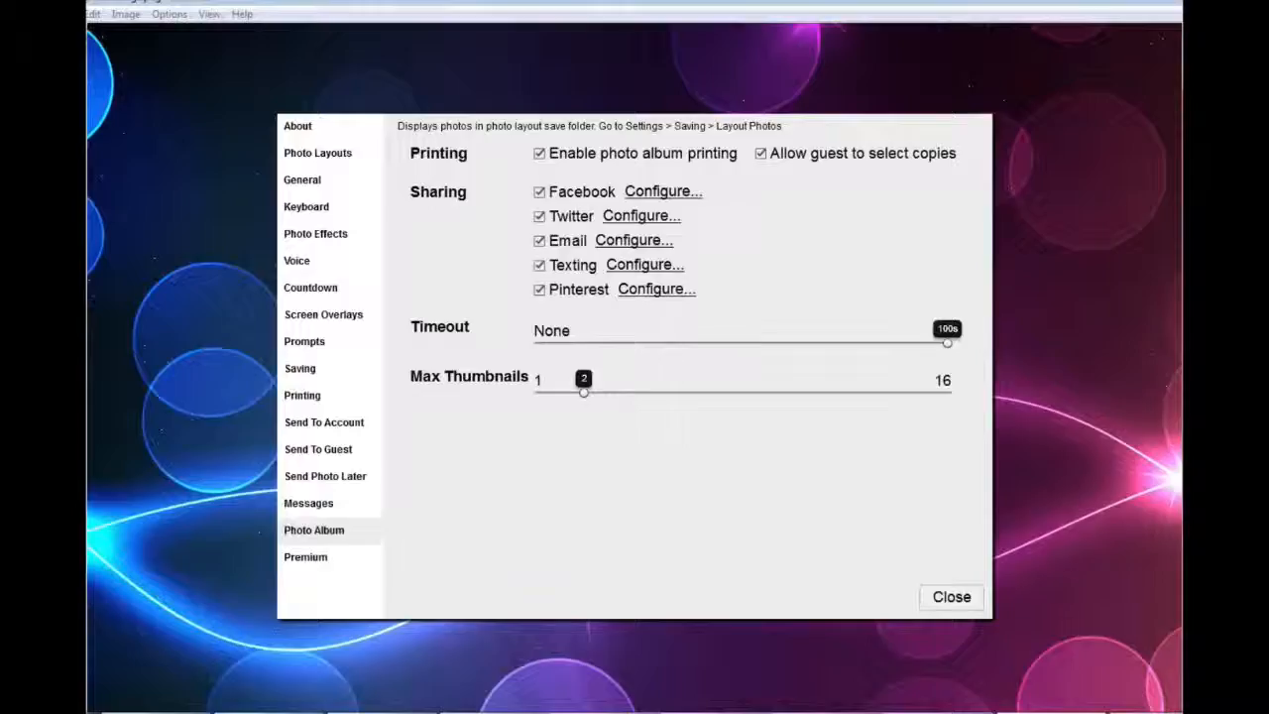
Step: Review the Premium settings for Custom Facebook App, App Mode and MailChimp, and toggle the custom filename option off and on in General
{"action": "left_click", "coordinate": [319, 553]}
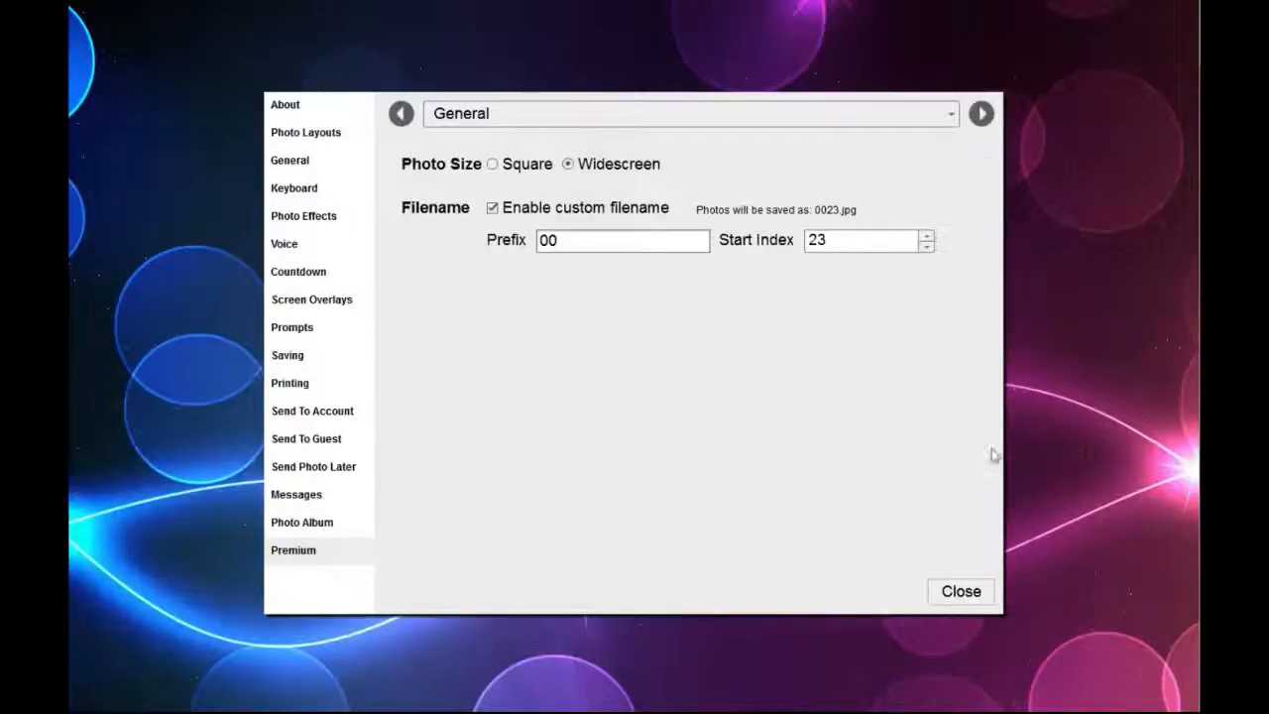
{"action": "left_click", "coordinate": [982, 114]}
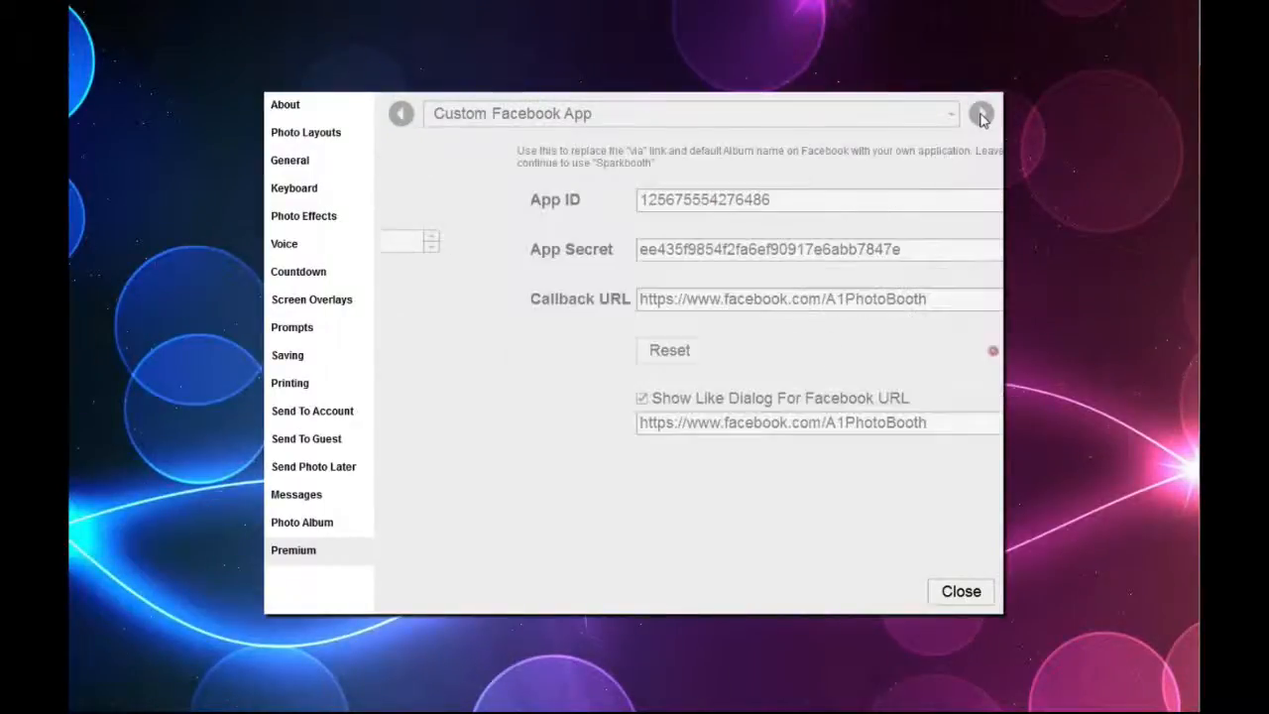
{"action": "left_click", "coordinate": [399, 115]}
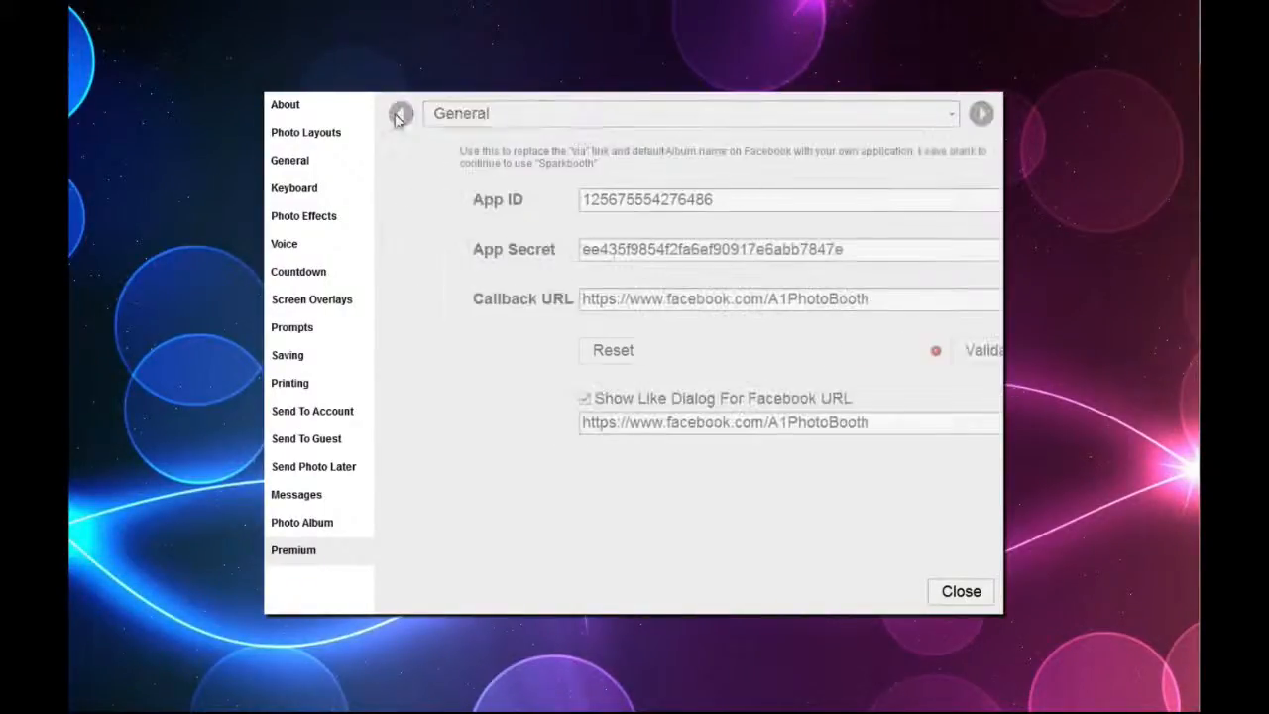
{"action": "left_click", "coordinate": [399, 115]}
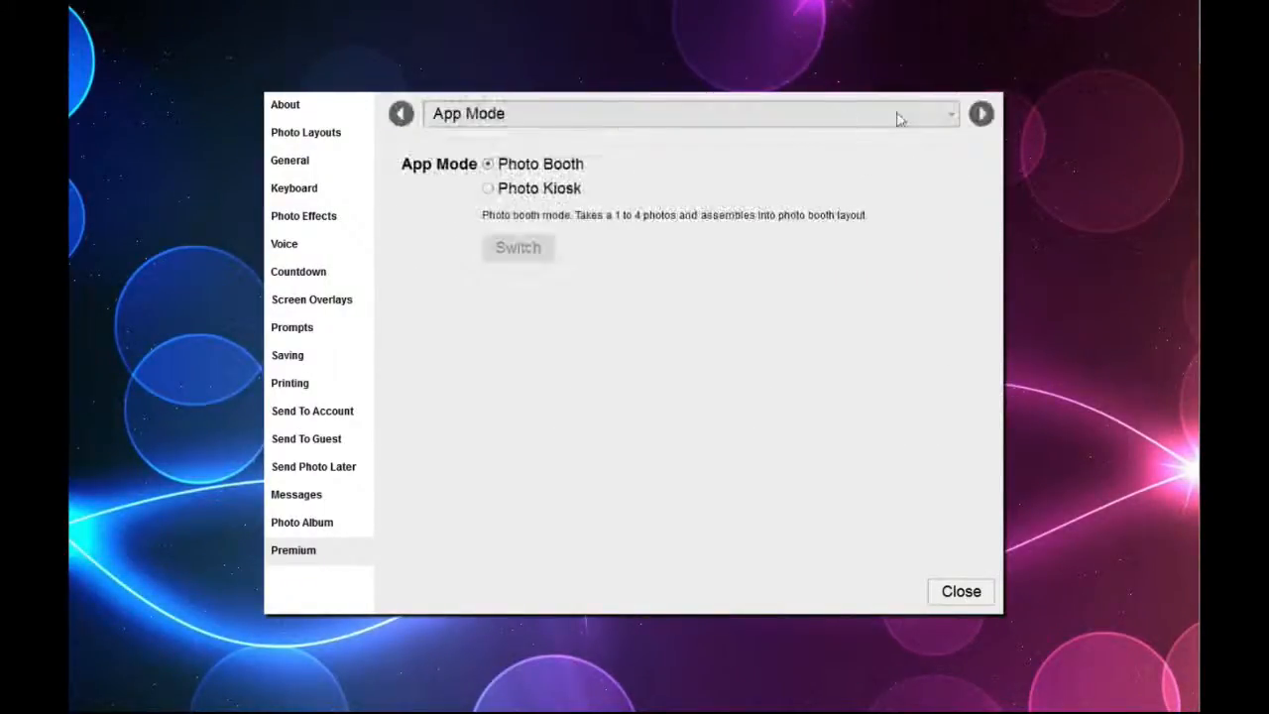
{"action": "left_click", "coordinate": [950, 116]}
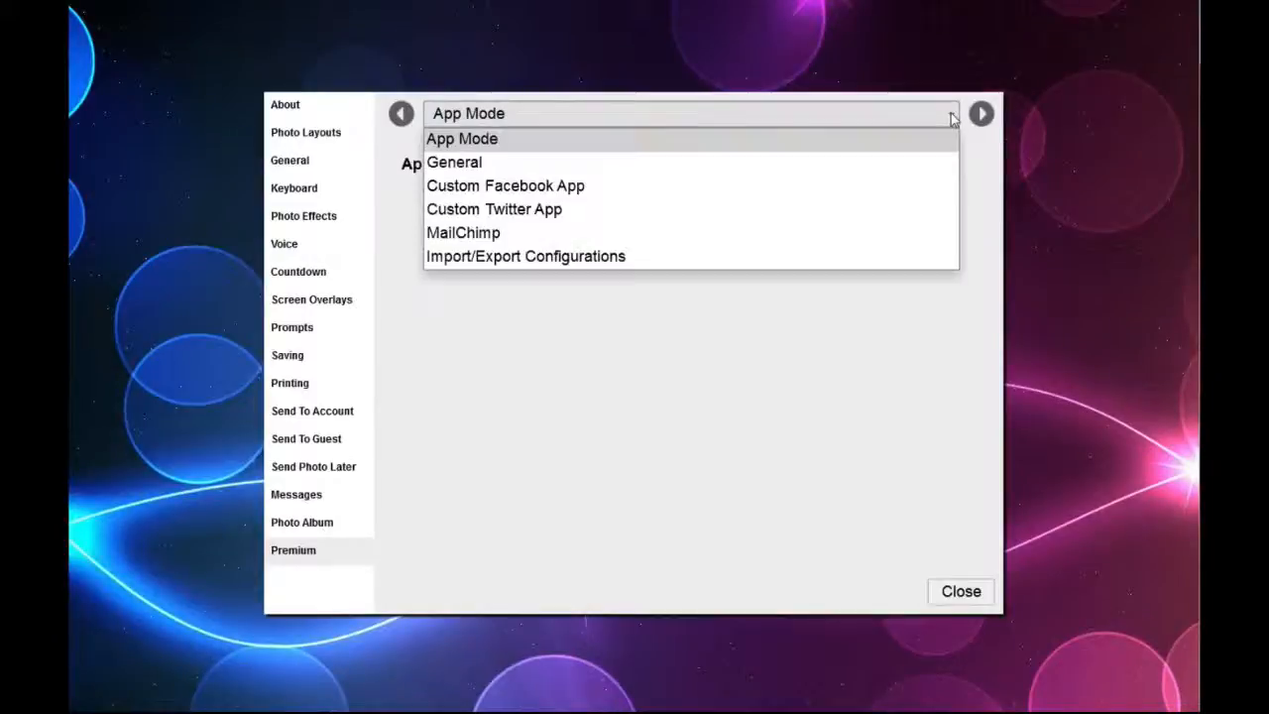
{"action": "left_click", "coordinate": [895, 234]}
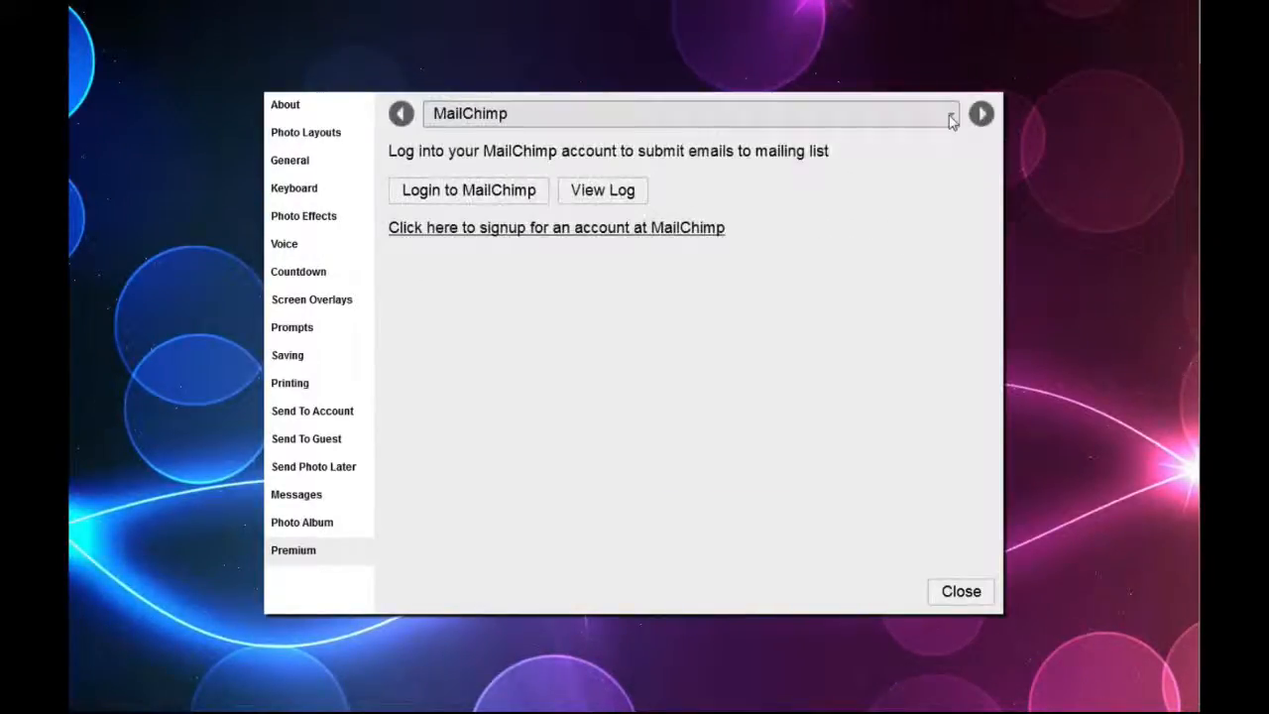
{"action": "left_click", "coordinate": [942, 114]}
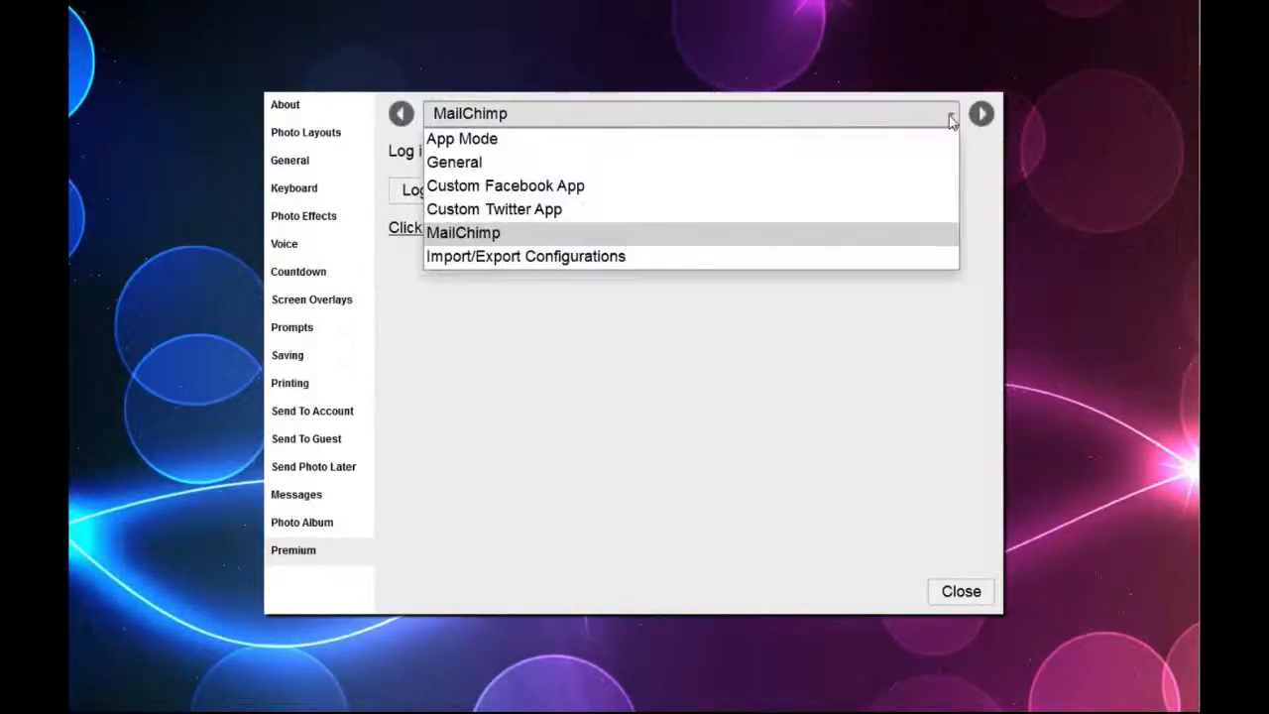
{"action": "left_click", "coordinate": [635, 165]}
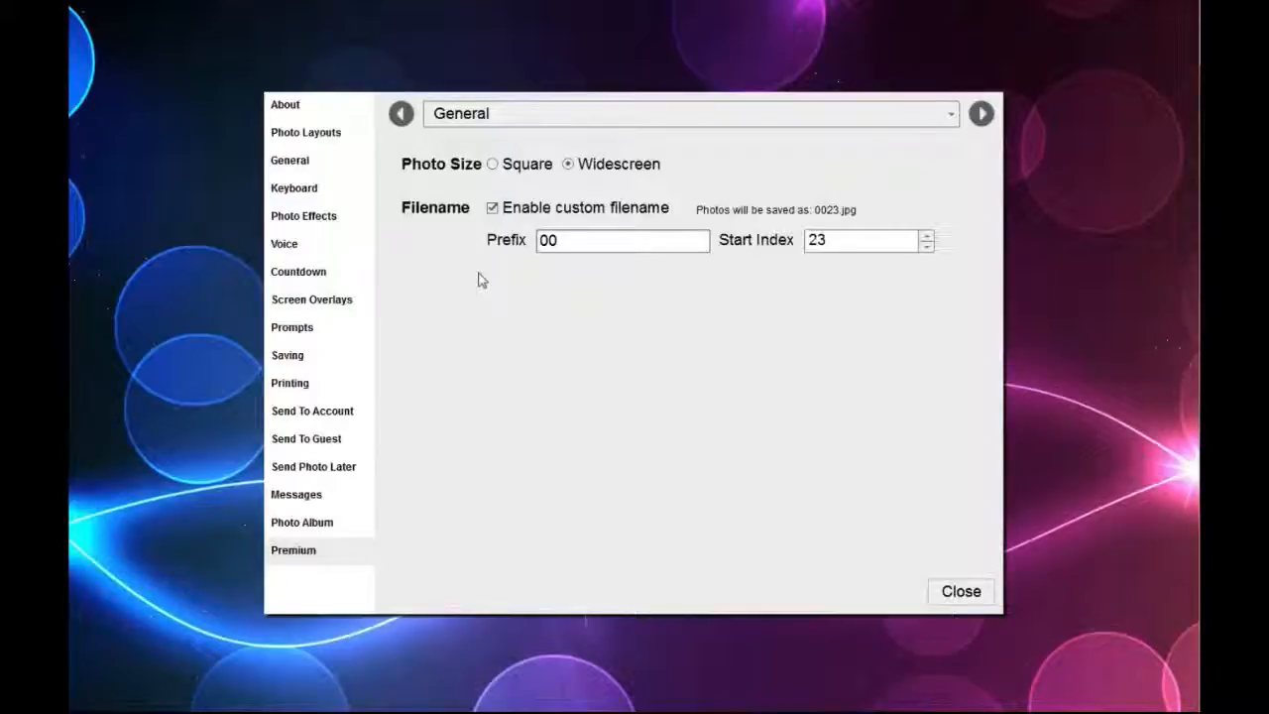
{"action": "left_click", "coordinate": [493, 213]}
{"action": "left_click", "coordinate": [492, 213]}
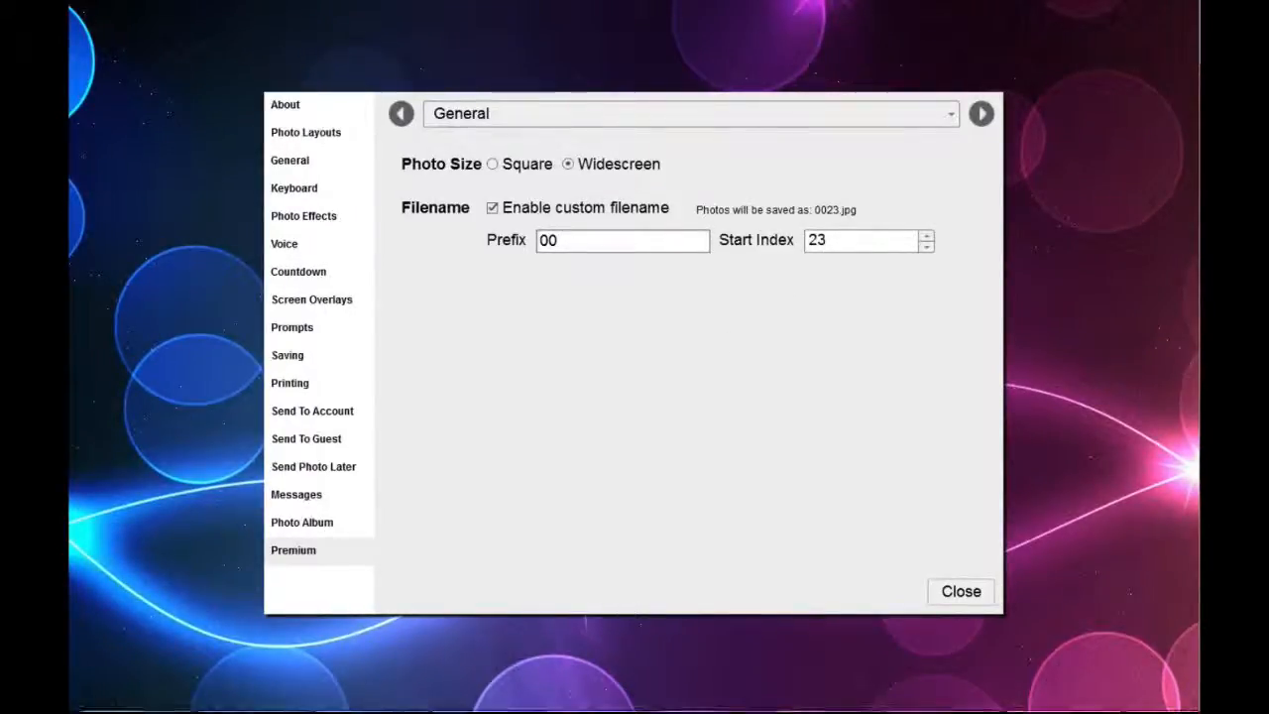
Step: Switch to Windows Explorer and open the TESTS folder inside PB-pics on the Desktop
{"action": "mouse_move", "coordinate": [371, 710]}
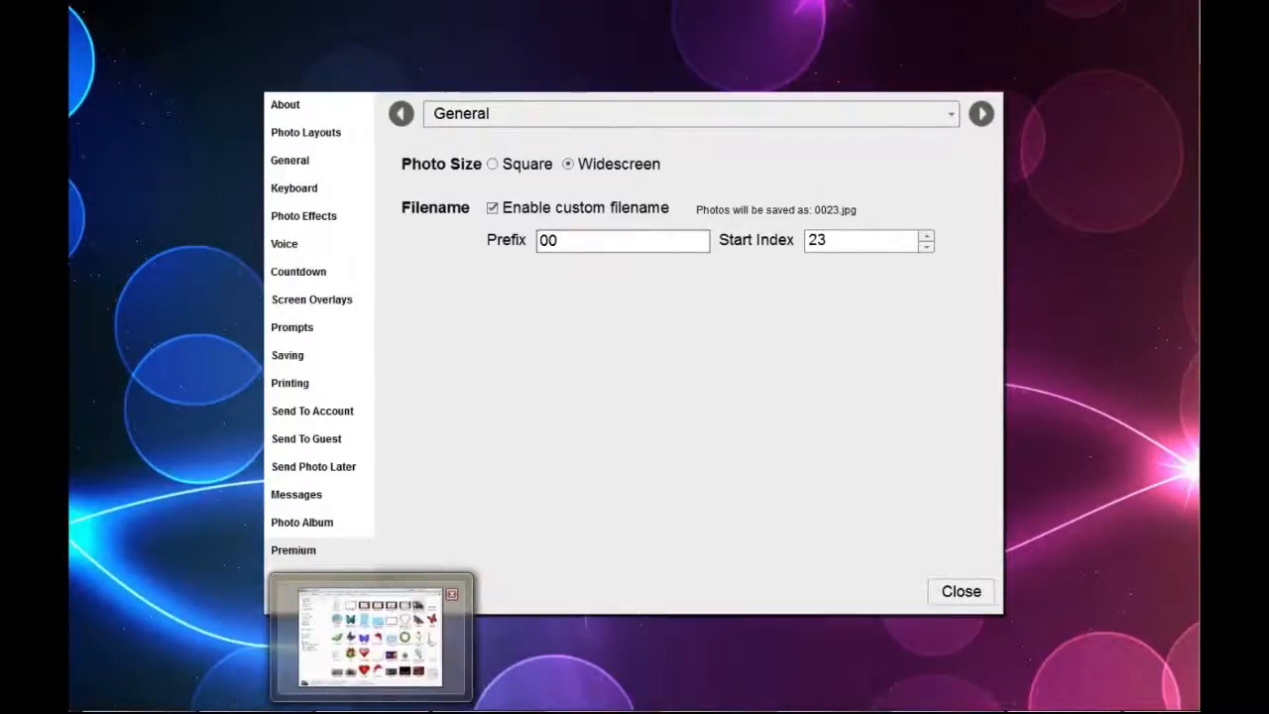
{"action": "left_click", "coordinate": [342, 654]}
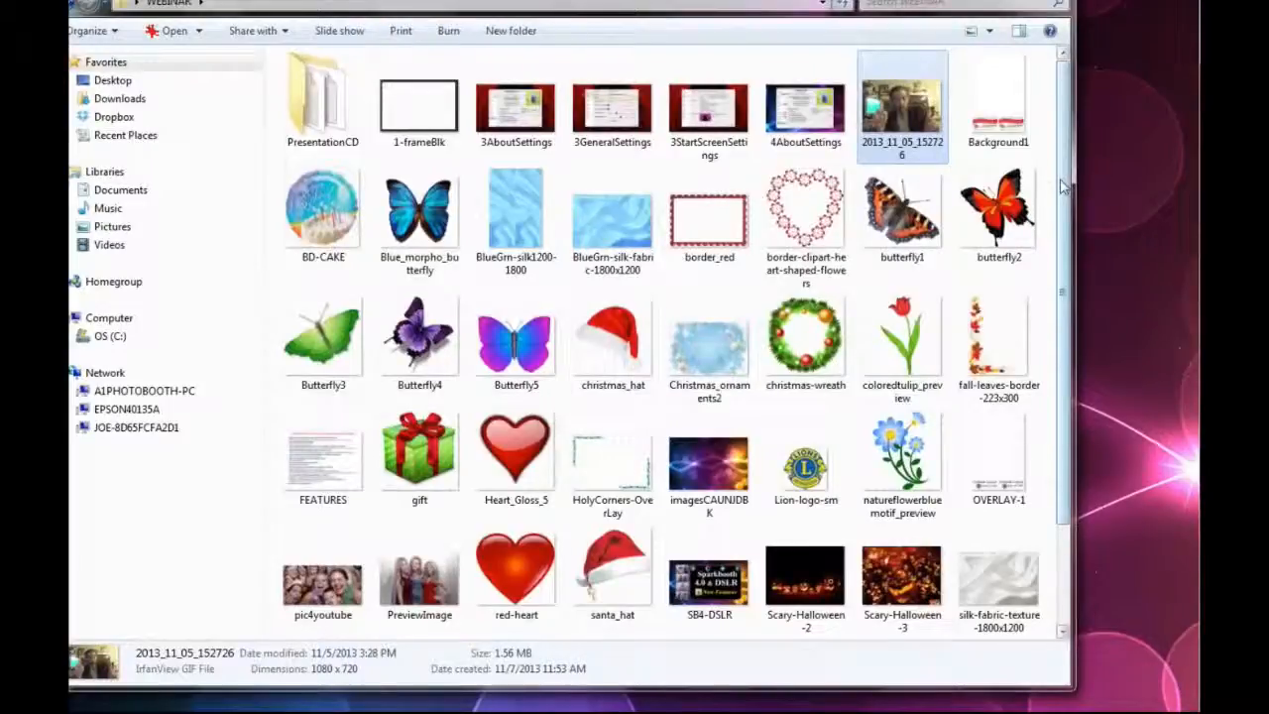
{"action": "scroll", "coordinate": [1075, 245], "scroll_direction": "down", "scroll_amount": 1}
{"action": "scroll", "coordinate": [1075, 245], "scroll_direction": "down", "scroll_amount": 2}
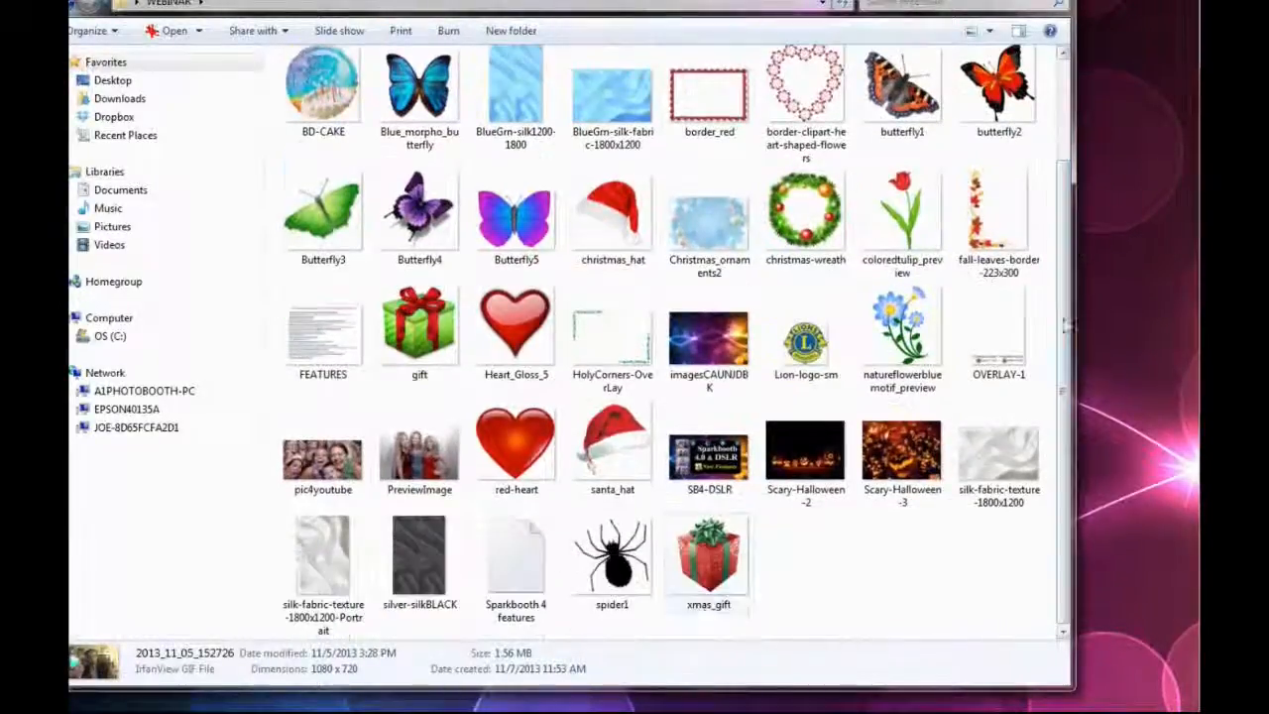
{"action": "left_click", "coordinate": [134, 85]}
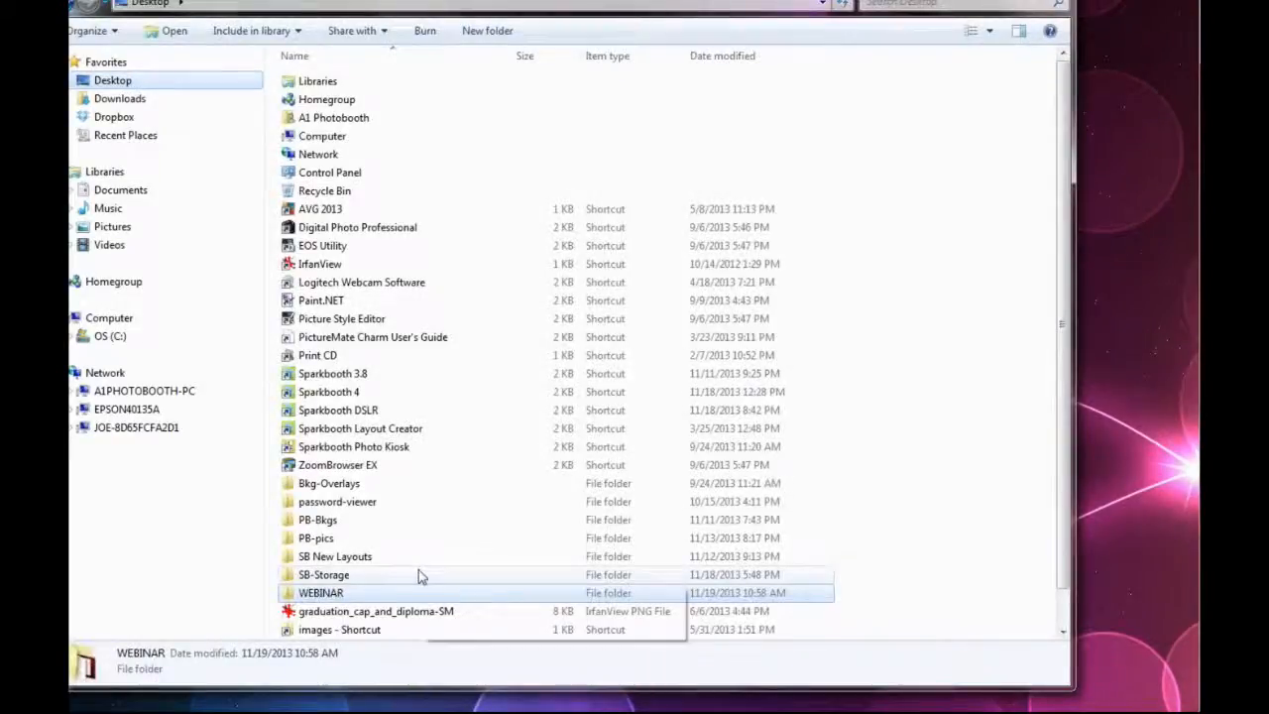
{"action": "left_click", "coordinate": [327, 538]}
{"action": "double_click", "coordinate": [327, 538]}
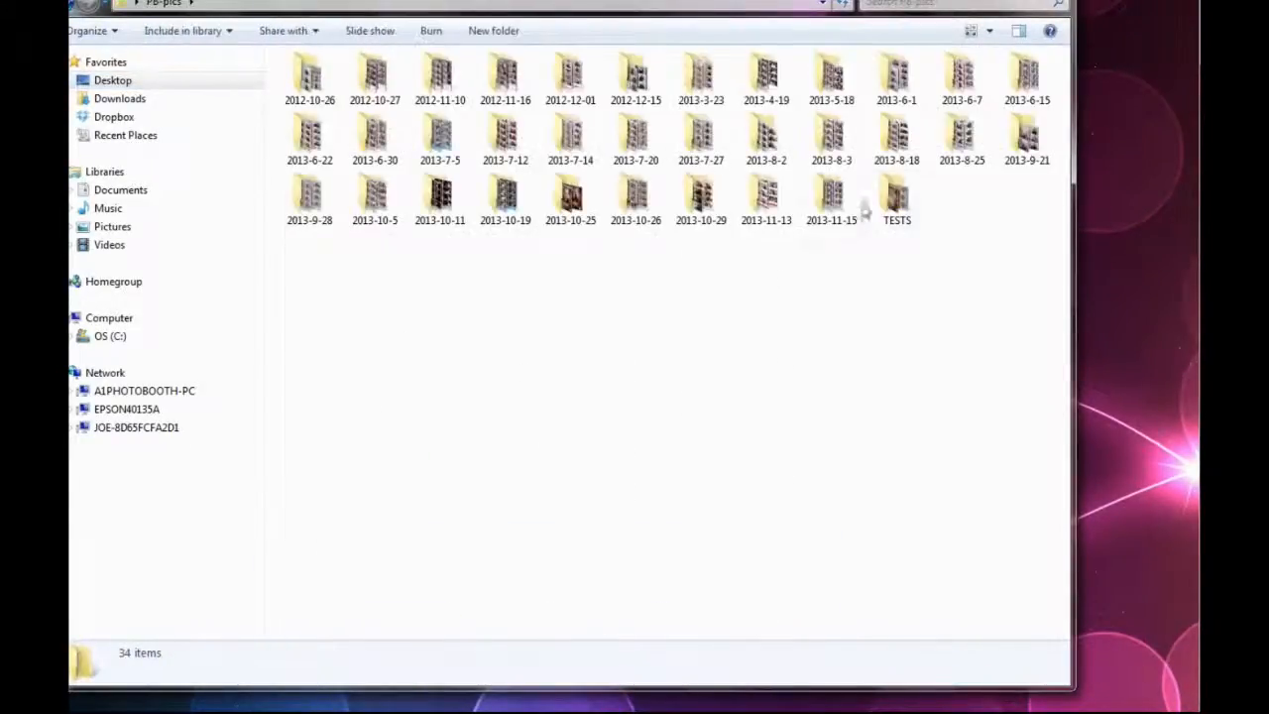
{"action": "left_click", "coordinate": [892, 204]}
{"action": "double_click", "coordinate": [892, 206]}
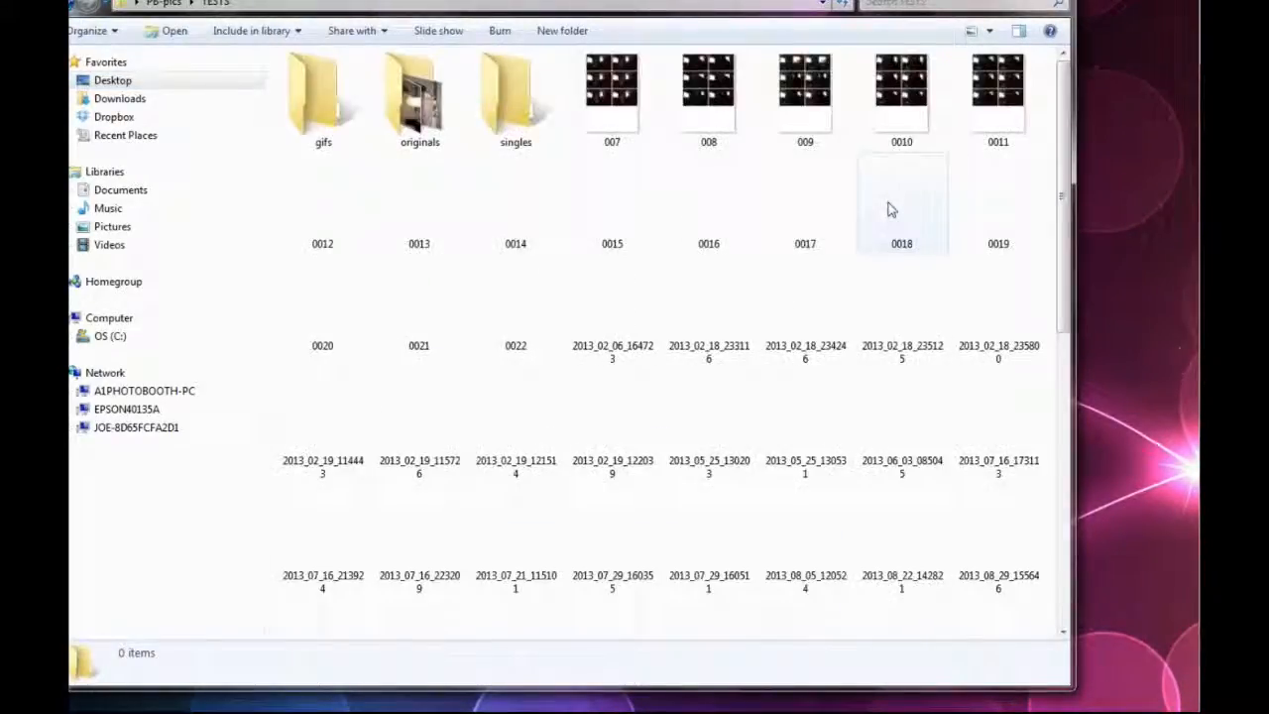
Step: View image 007 from the TESTS folder, close it, and check the sequentially named files 0021 and 0022
{"action": "left_click", "coordinate": [617, 121]}
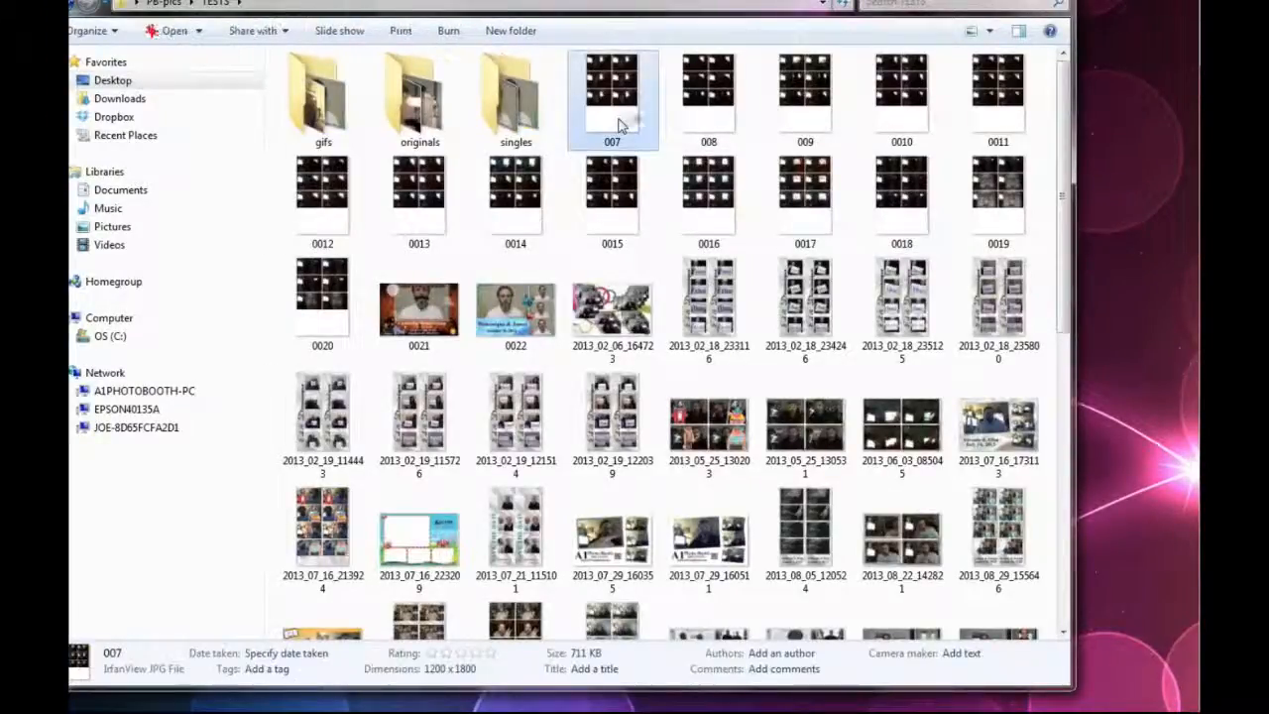
{"action": "double_click", "coordinate": [619, 123]}
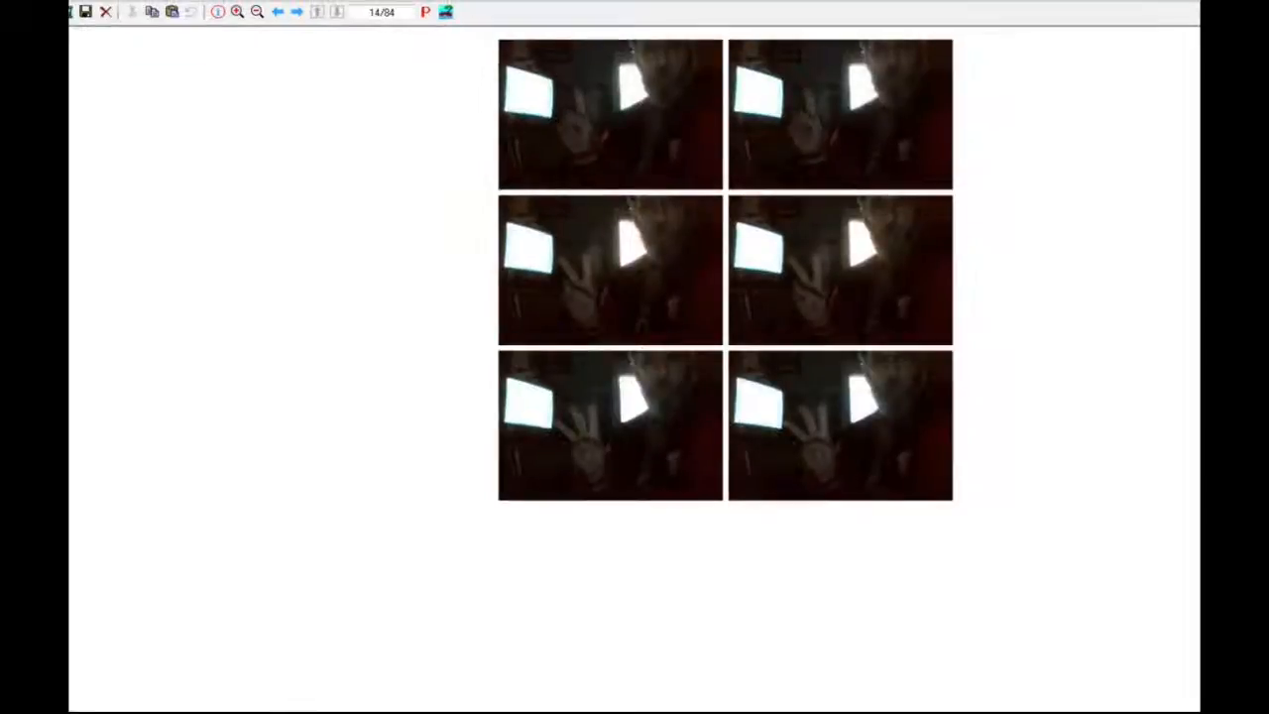
{"action": "key", "text": "Escape"}
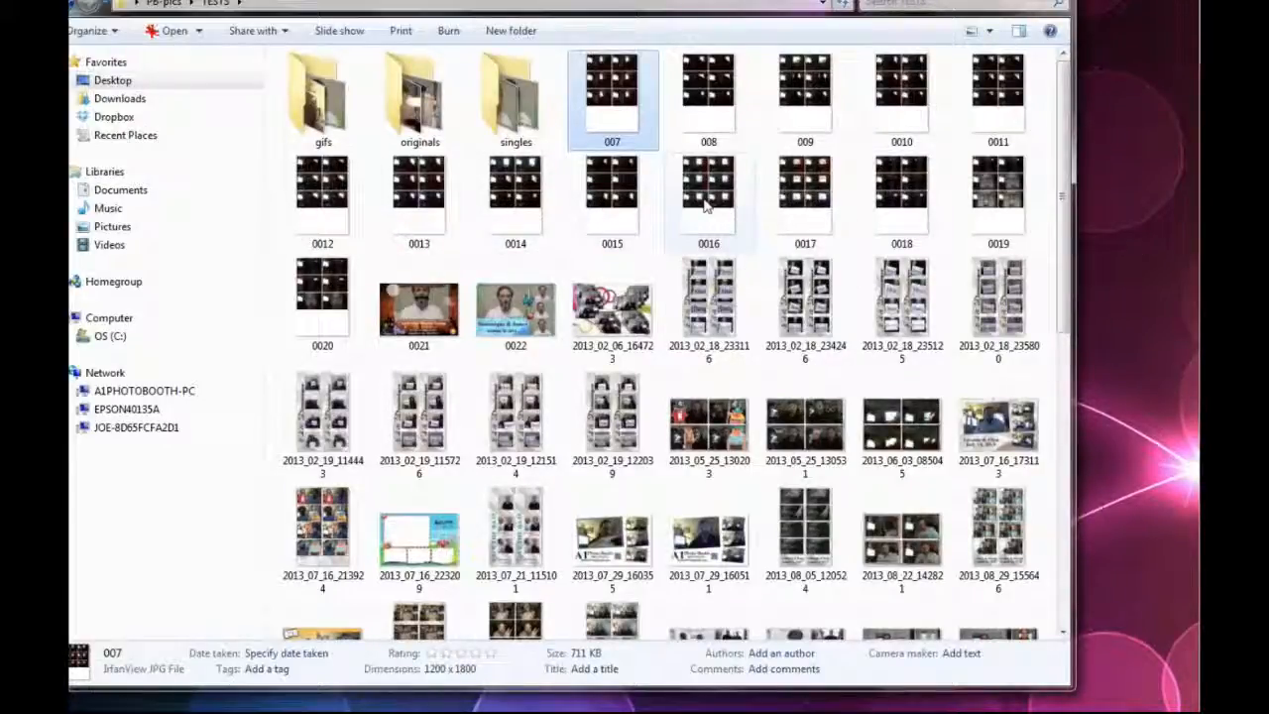
{"action": "left_click", "coordinate": [431, 356]}
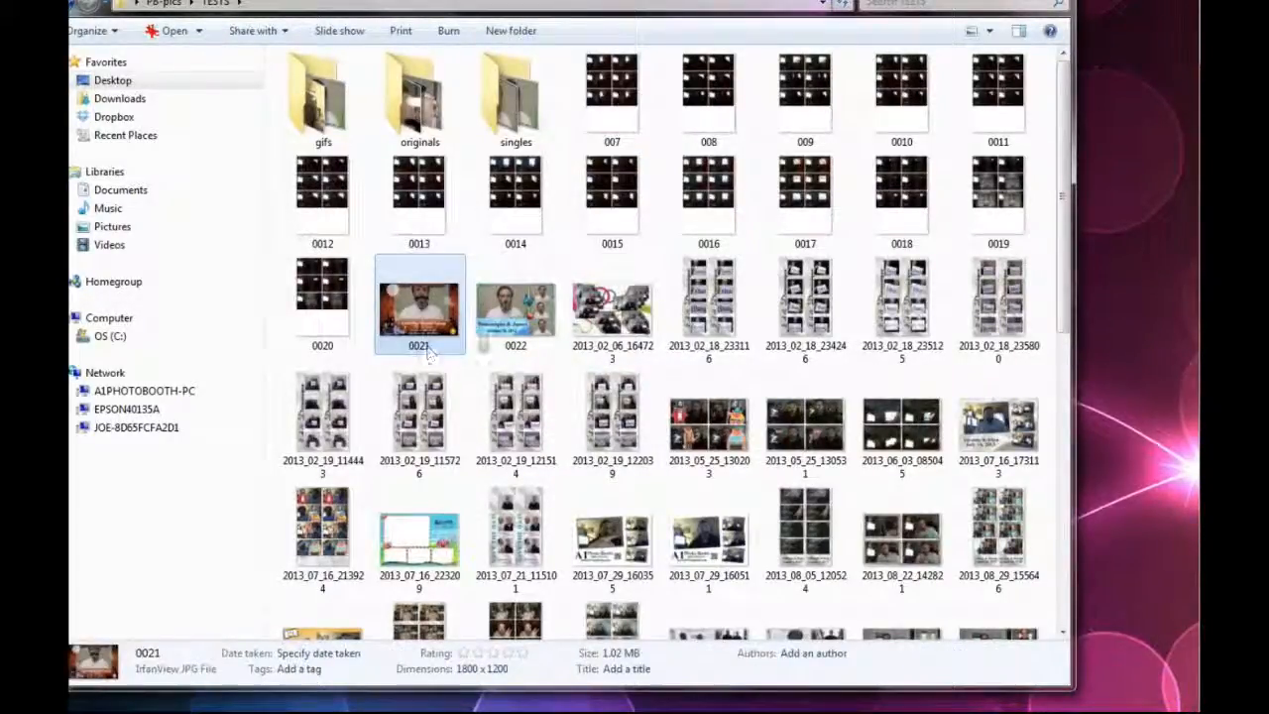
{"action": "left_click", "coordinate": [520, 342]}
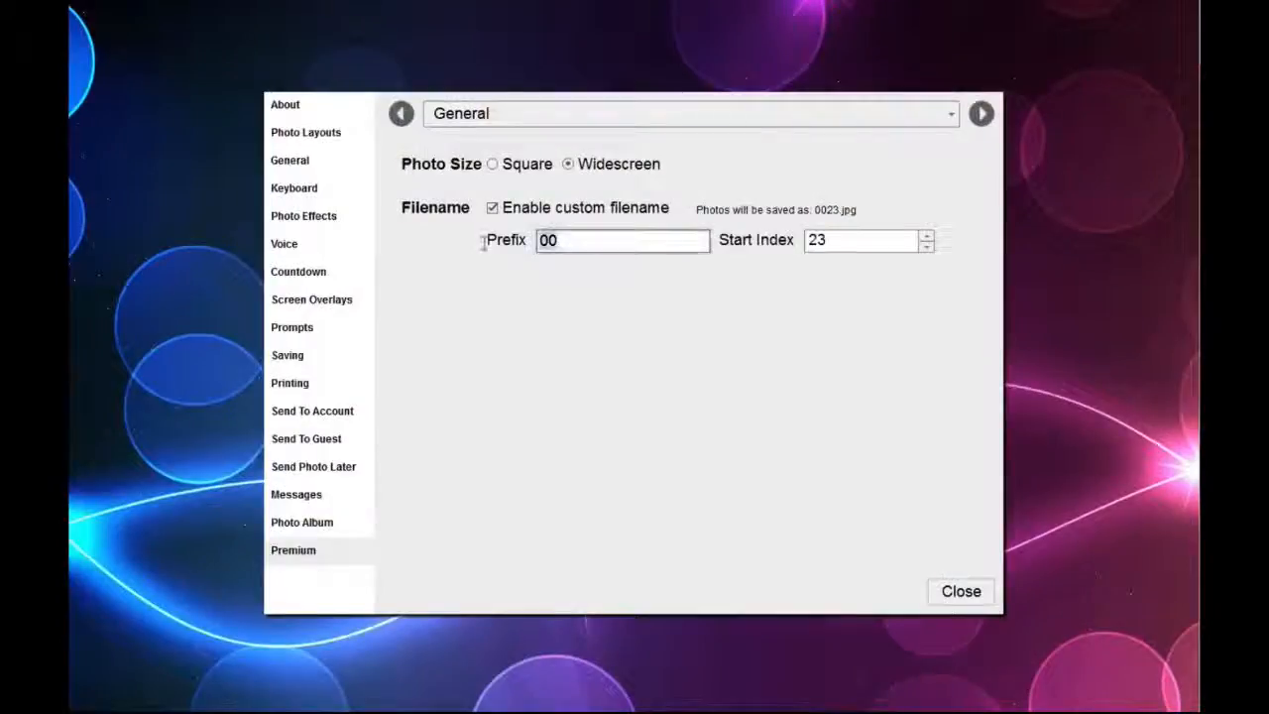
Step: Set the custom filename prefix to DS and the start index to 24 in the Premium General settings
{"action": "left_click_drag", "start_coordinate": [557, 240], "coordinate": [485, 250]}
{"action": "type", "text": "DS"}
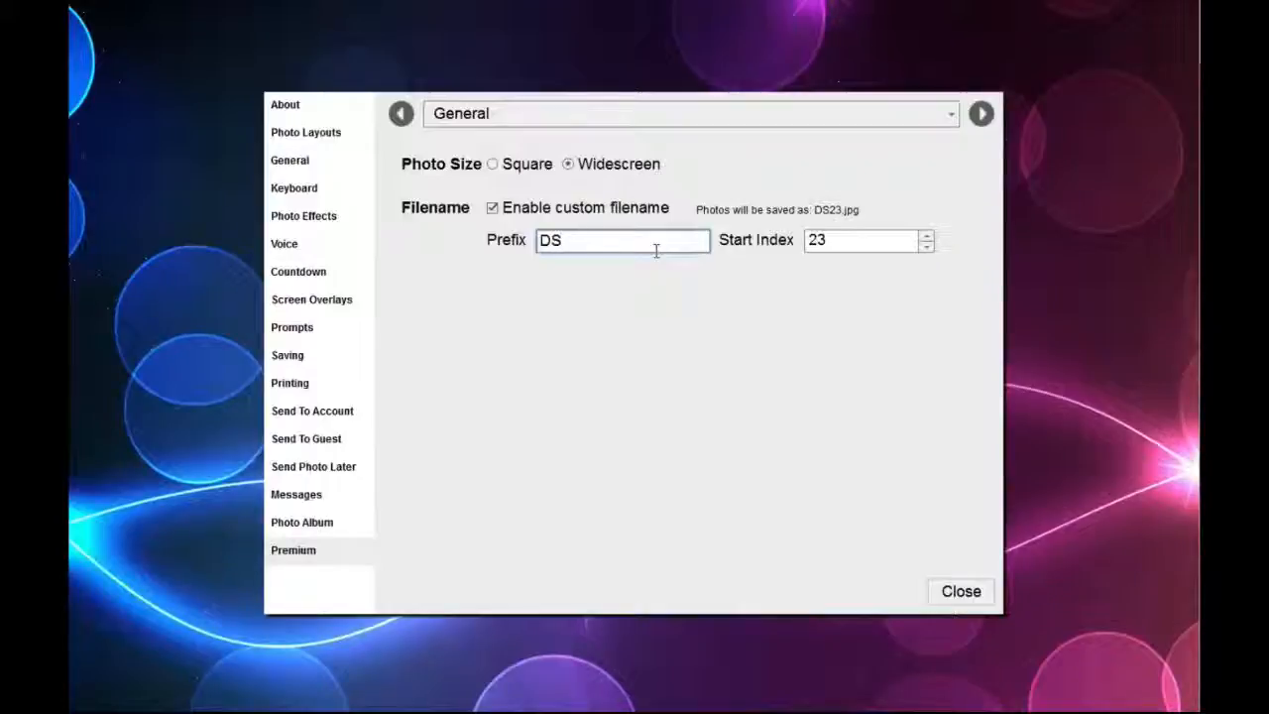
{"action": "left_click", "coordinate": [926, 237]}
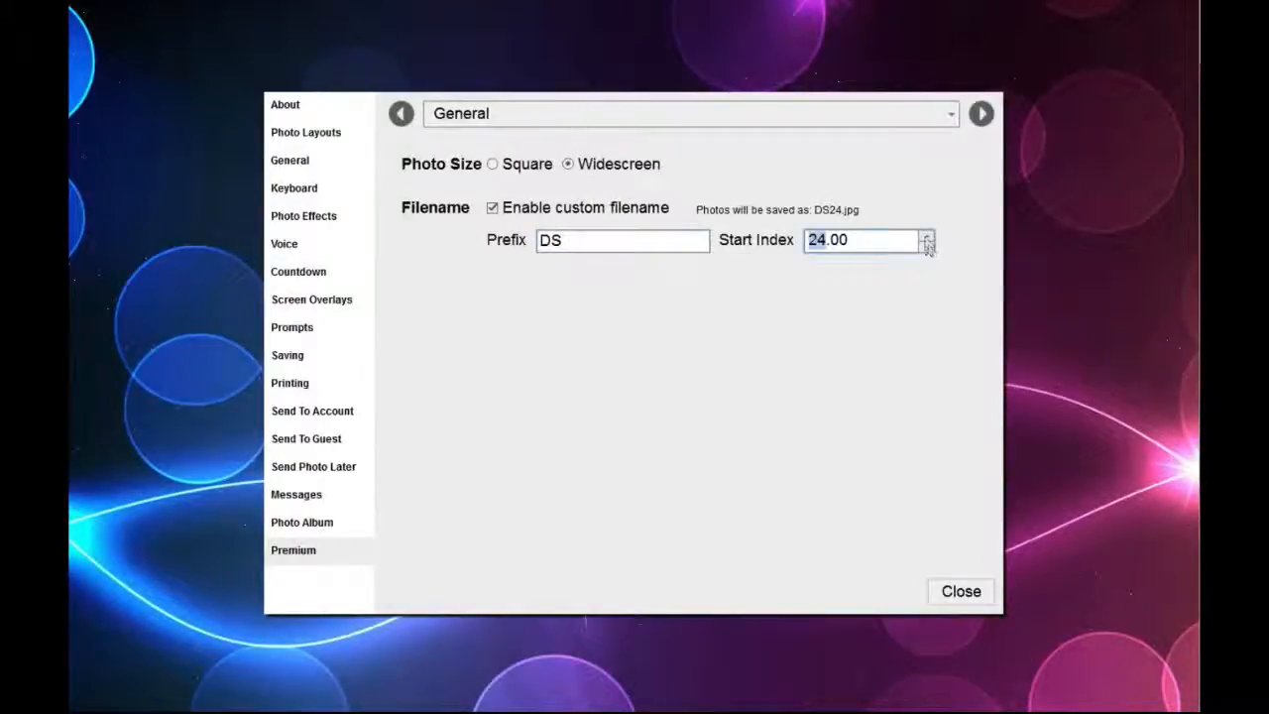
Step: Set the custom filename start index to 21 and its prefix to 00 in the Premium General settings
{"action": "left_click", "coordinate": [927, 246]}
{"action": "left_click_drag", "start_coordinate": [927, 236], "coordinate": [927, 253]}
{"action": "left_click", "coordinate": [927, 253]}
{"action": "left_click", "coordinate": [927, 252]}
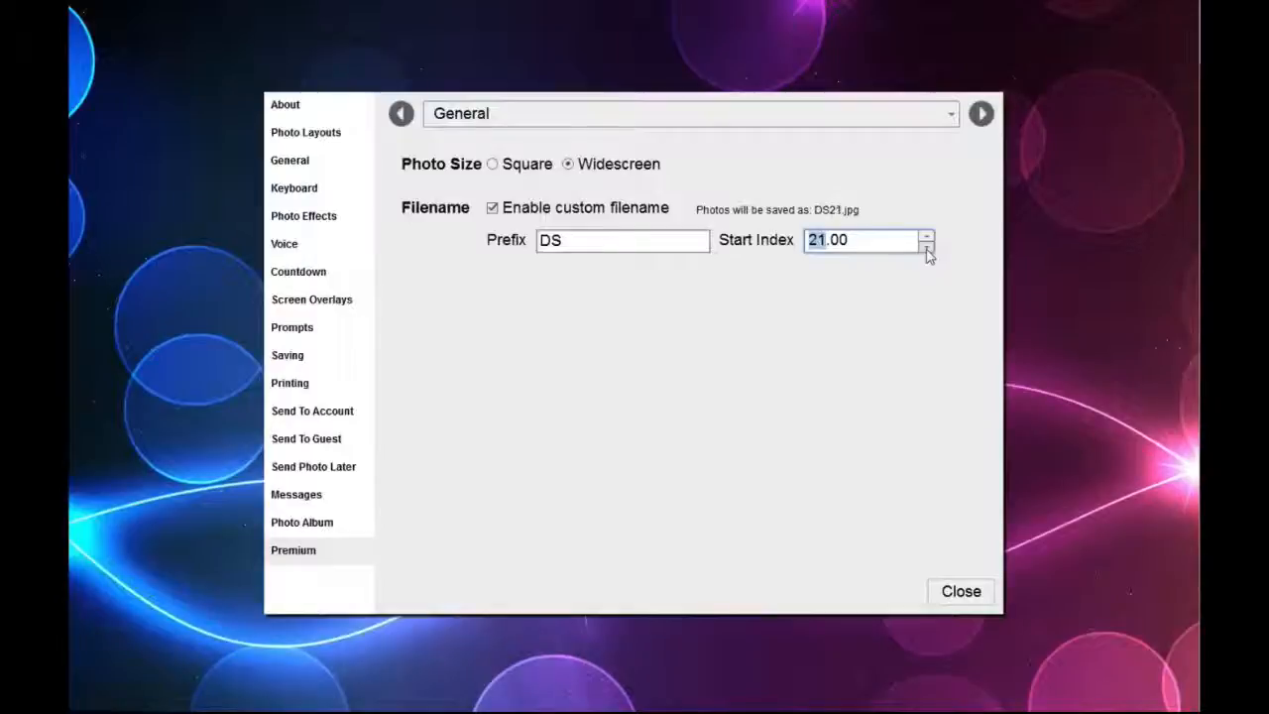
{"action": "left_click", "coordinate": [645, 240]}
{"action": "left_click_drag", "start_coordinate": [605, 240], "coordinate": [395, 245]}
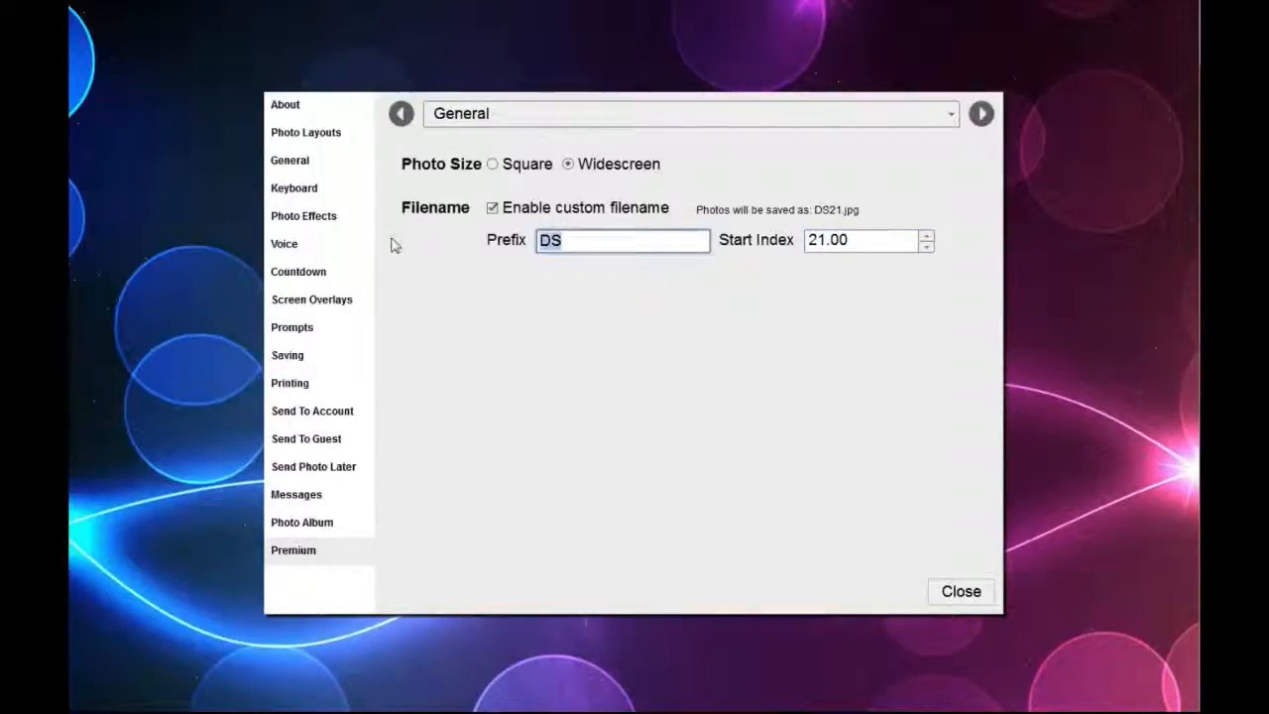
{"action": "type", "text": "00"}
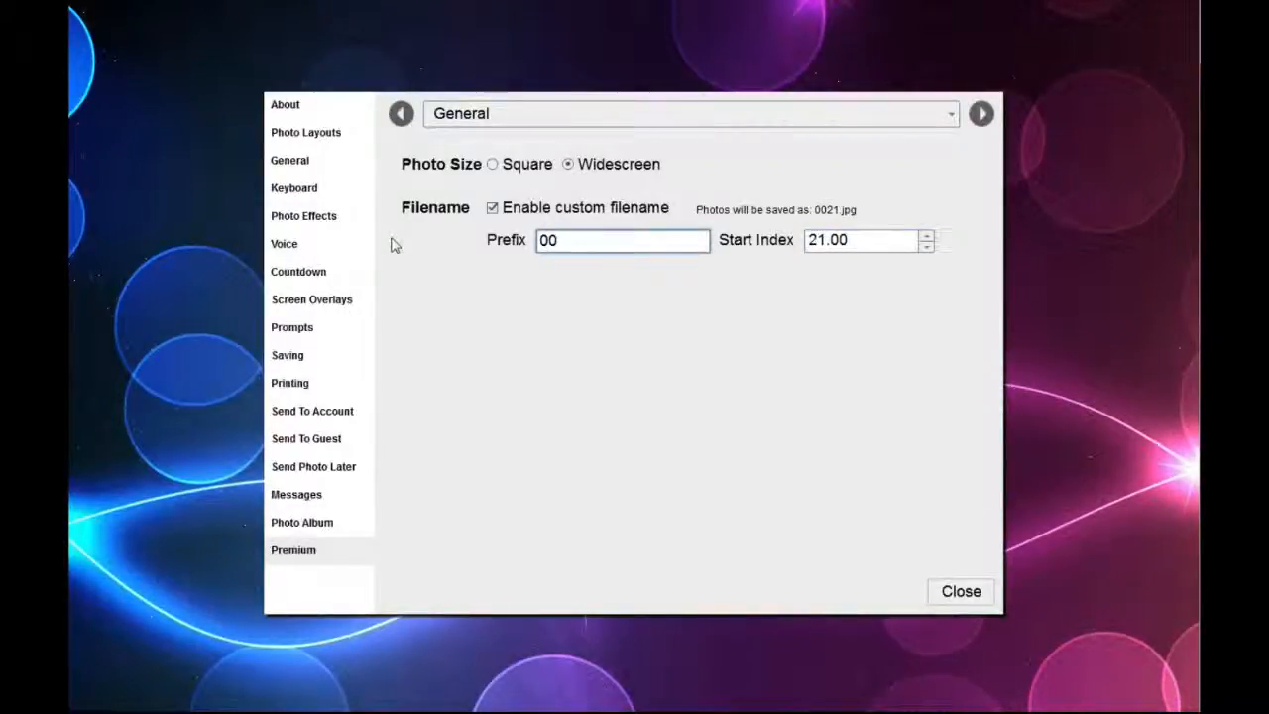
Step: Toggle the custom filename option off and on, and change the naming to start index 35 with prefix DS
{"action": "left_click", "coordinate": [492, 212]}
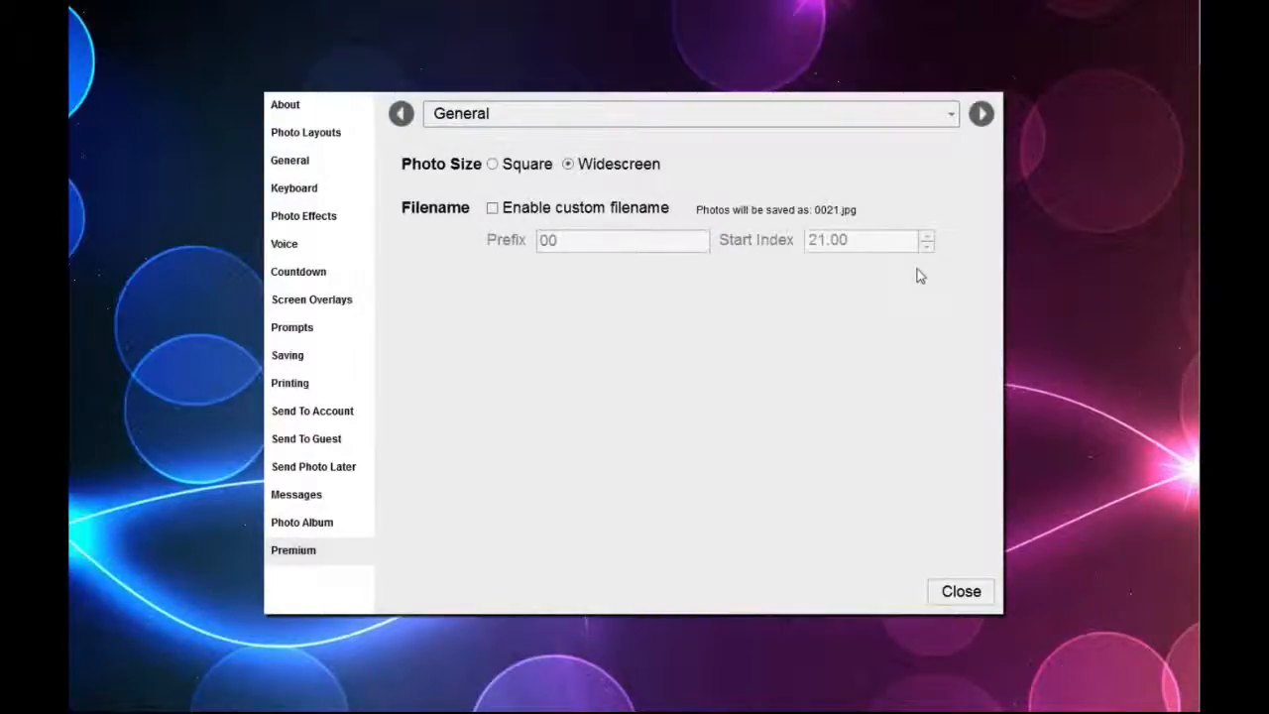
{"action": "left_click", "coordinate": [493, 209]}
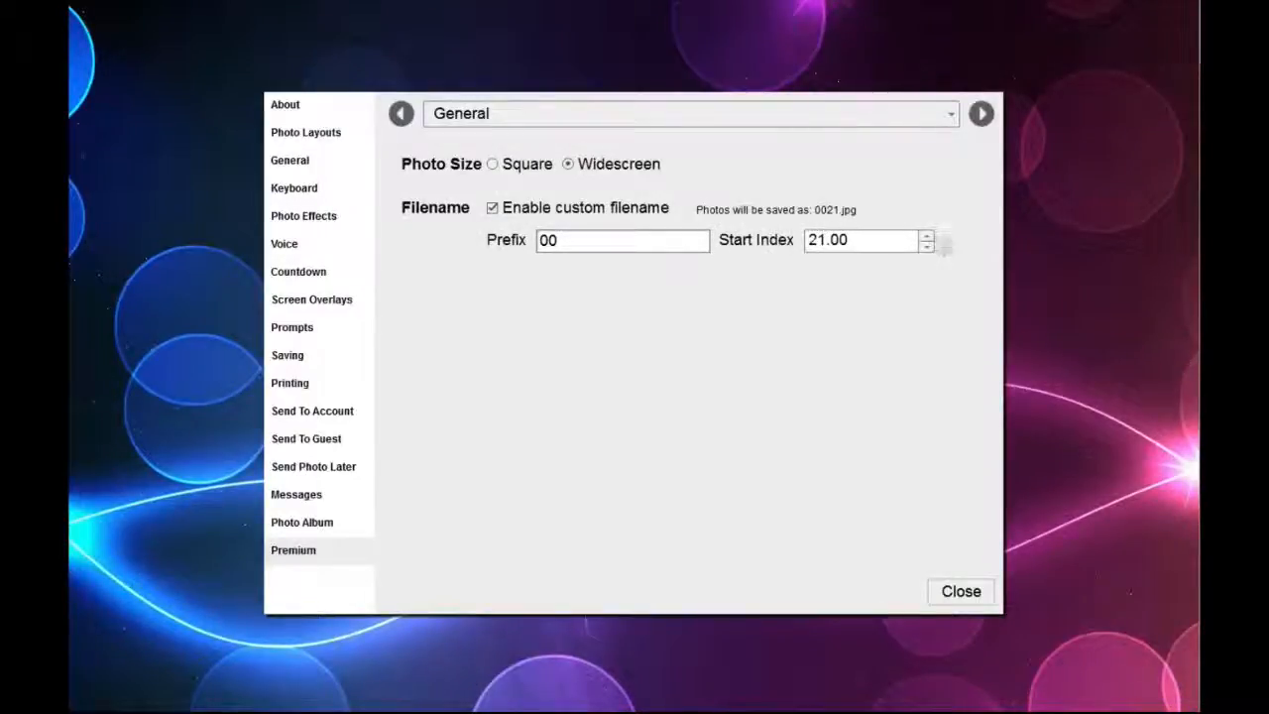
{"action": "left_click", "coordinate": [927, 236]}
{"action": "left_click", "coordinate": [927, 236]}
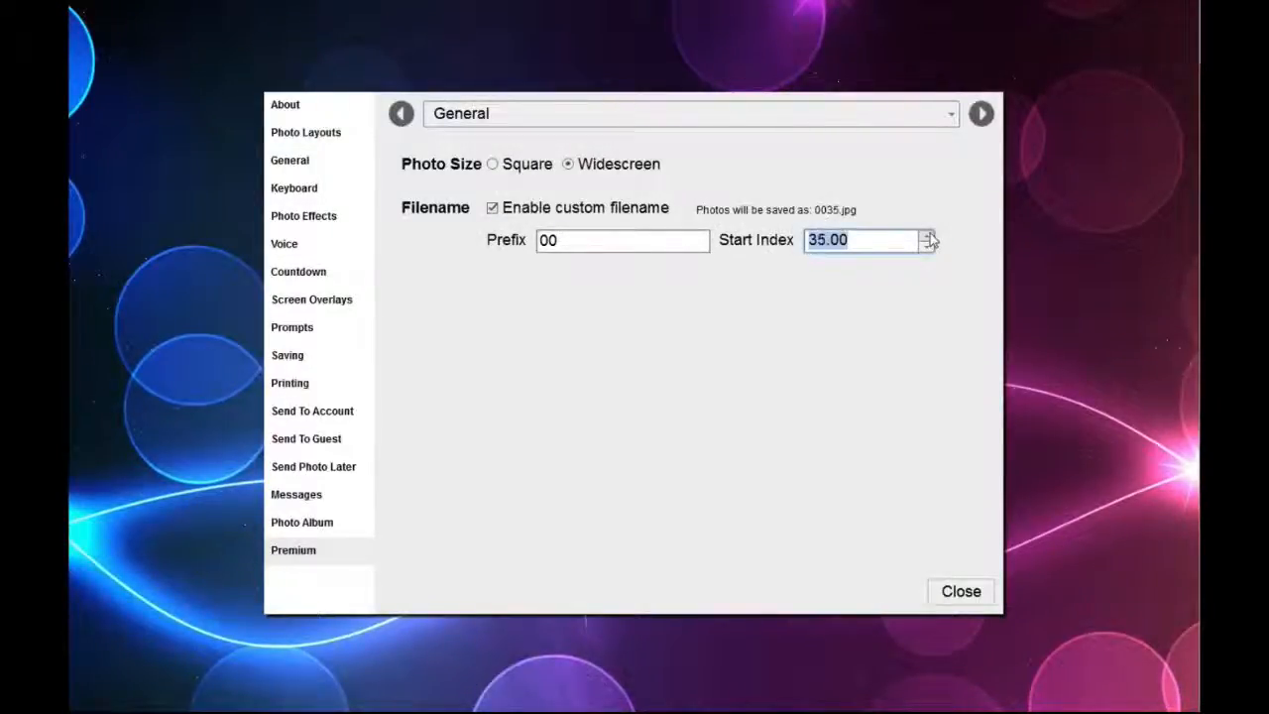
{"action": "left_click_drag", "start_coordinate": [585, 247], "coordinate": [479, 248]}
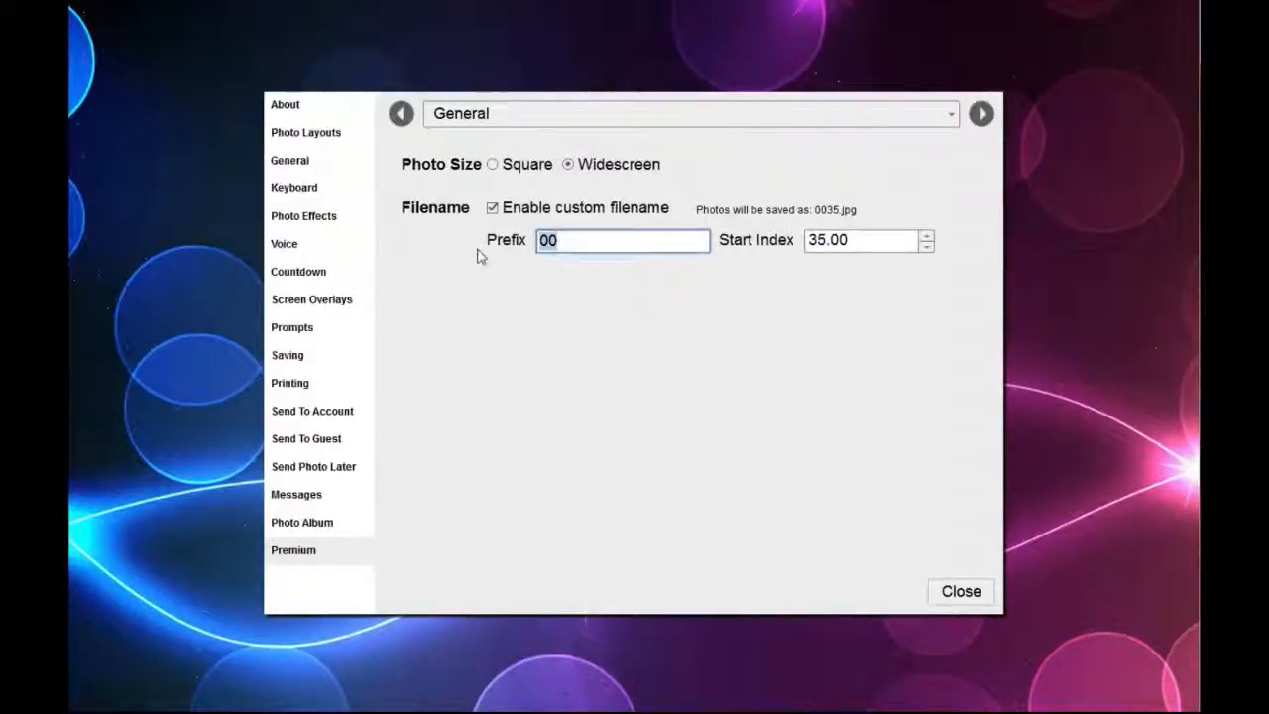
{"action": "type", "text": "DS"}
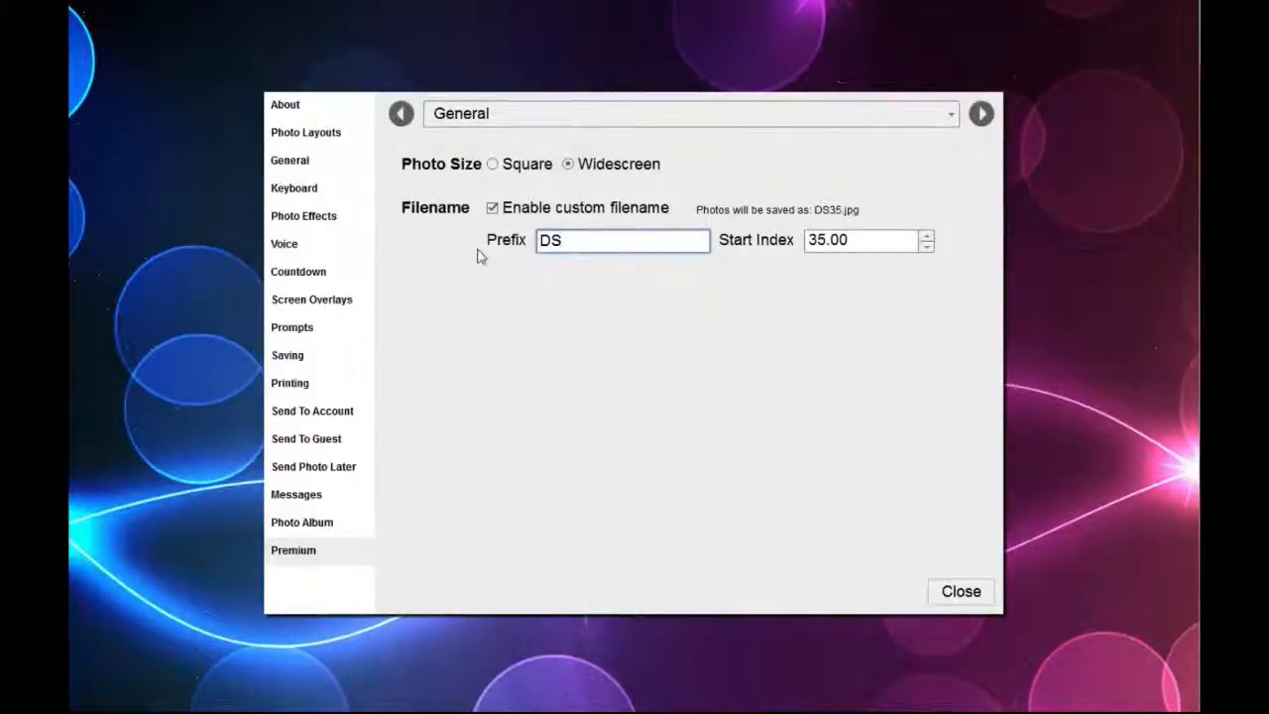
Step: Set the filename start index to 31 and the prefix to 00, and disable the custom filename option
{"action": "left_click", "coordinate": [927, 236]}
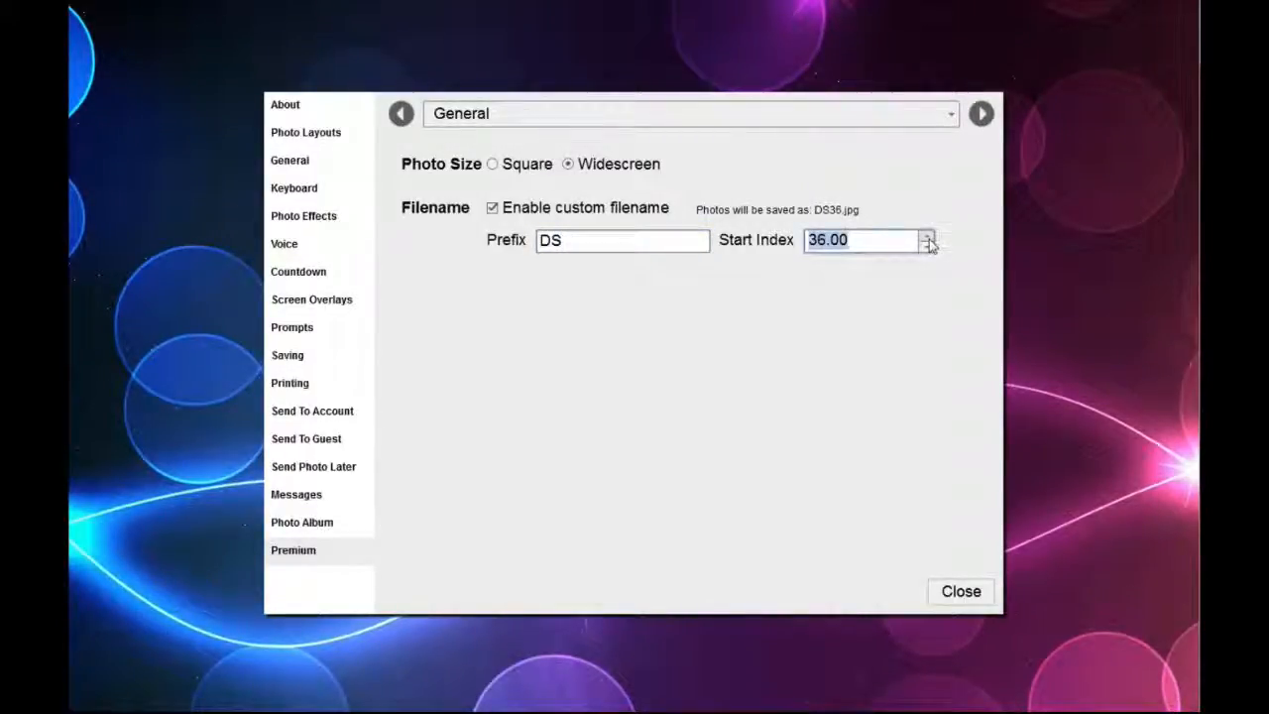
{"action": "left_click", "coordinate": [927, 247]}
{"action": "left_click_drag", "start_coordinate": [927, 249], "coordinate": [927, 250]}
{"action": "left_click", "coordinate": [625, 245]}
{"action": "left_click_drag", "start_coordinate": [625, 244], "coordinate": [442, 260]}
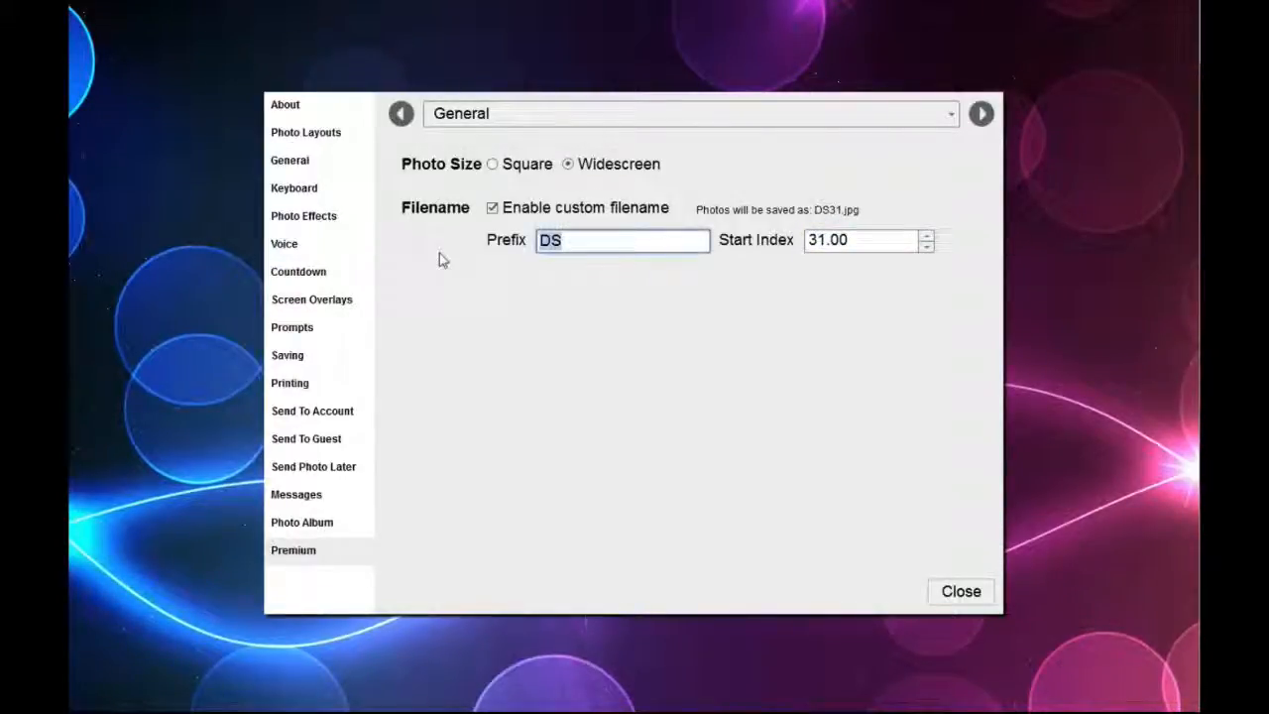
{"action": "type", "text": "00"}
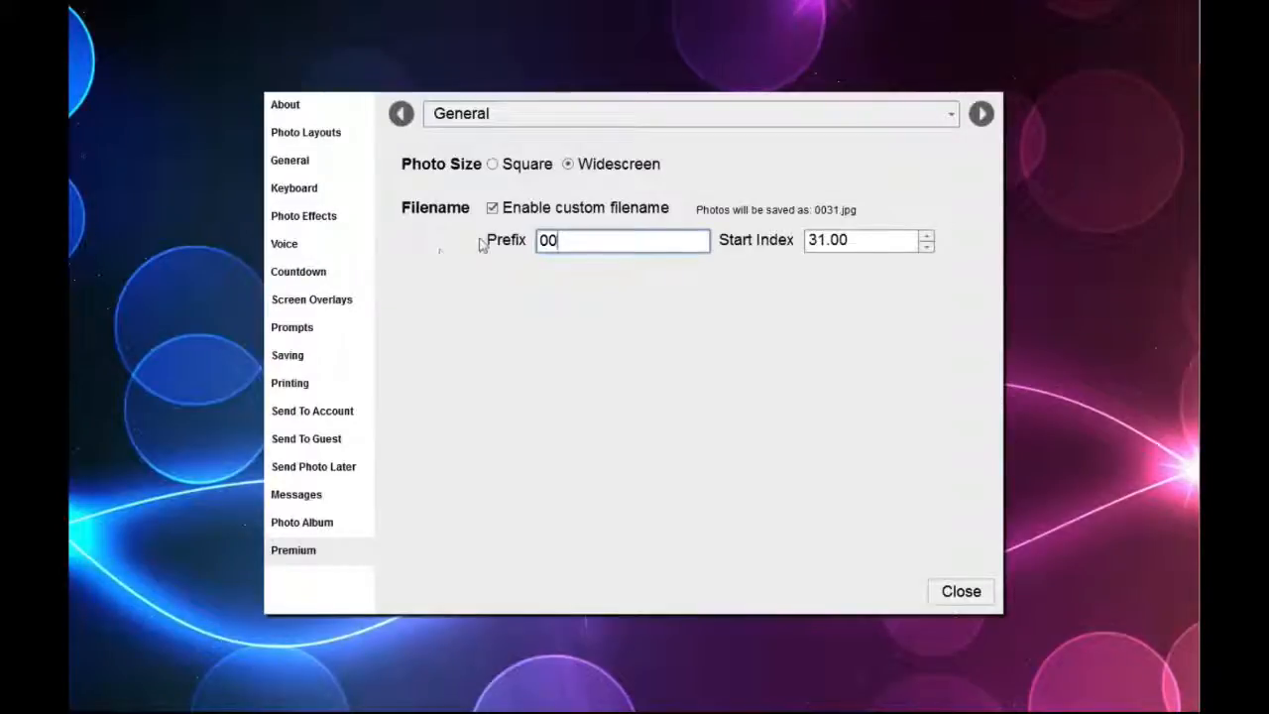
{"action": "left_click", "coordinate": [492, 210]}
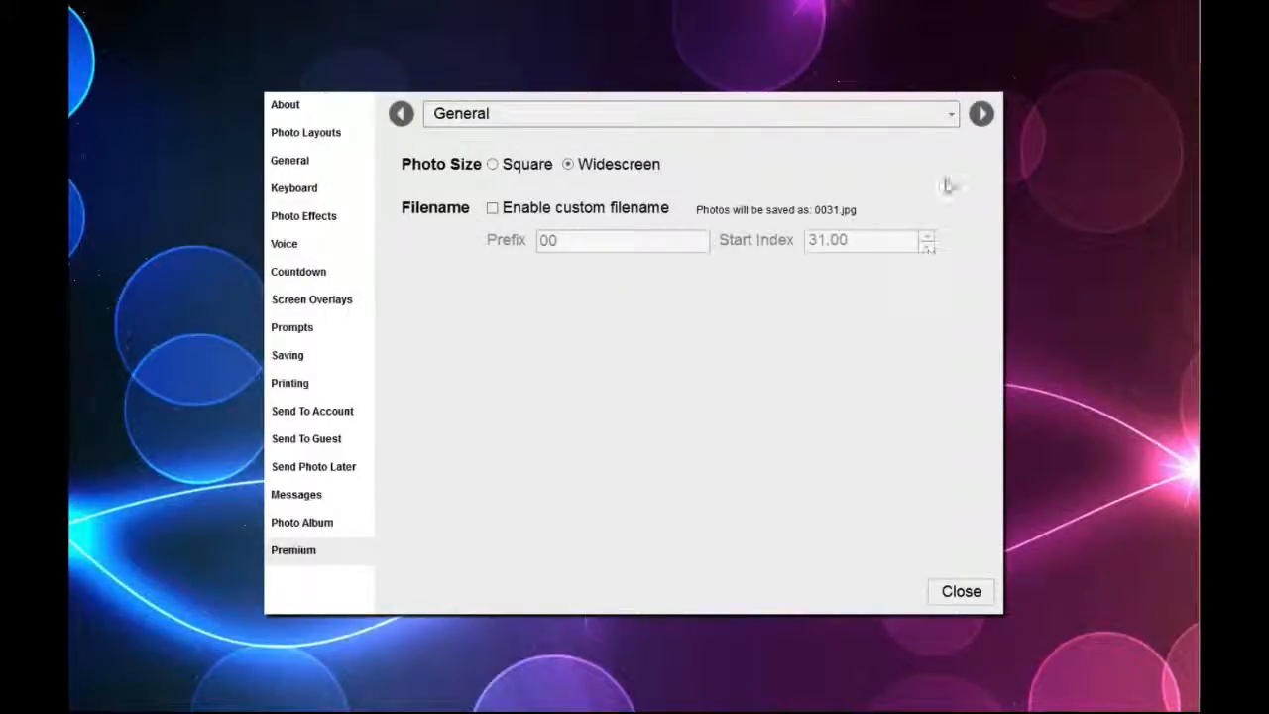
Step: Review the Premium Custom Facebook App, Custom Twitter App and Import/Export Configurations pages, check the About page, and close the settings
{"action": "left_click", "coordinate": [982, 114]}
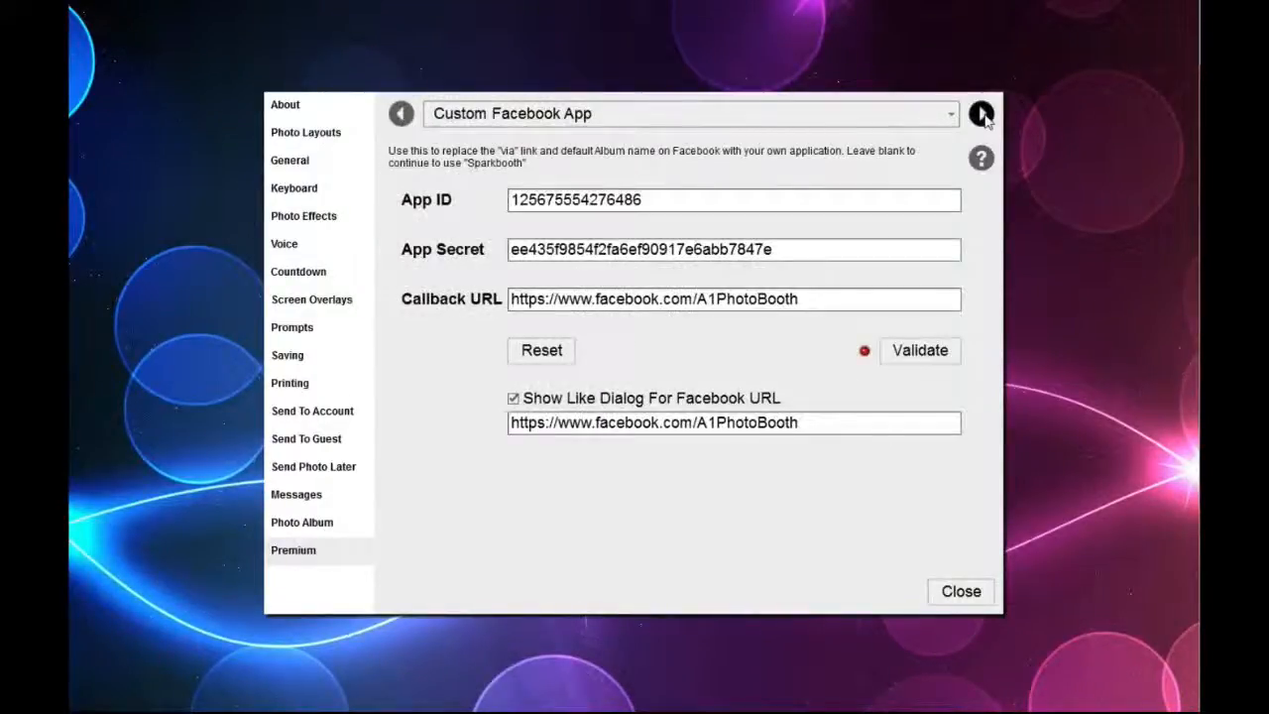
{"action": "left_click", "coordinate": [981, 114]}
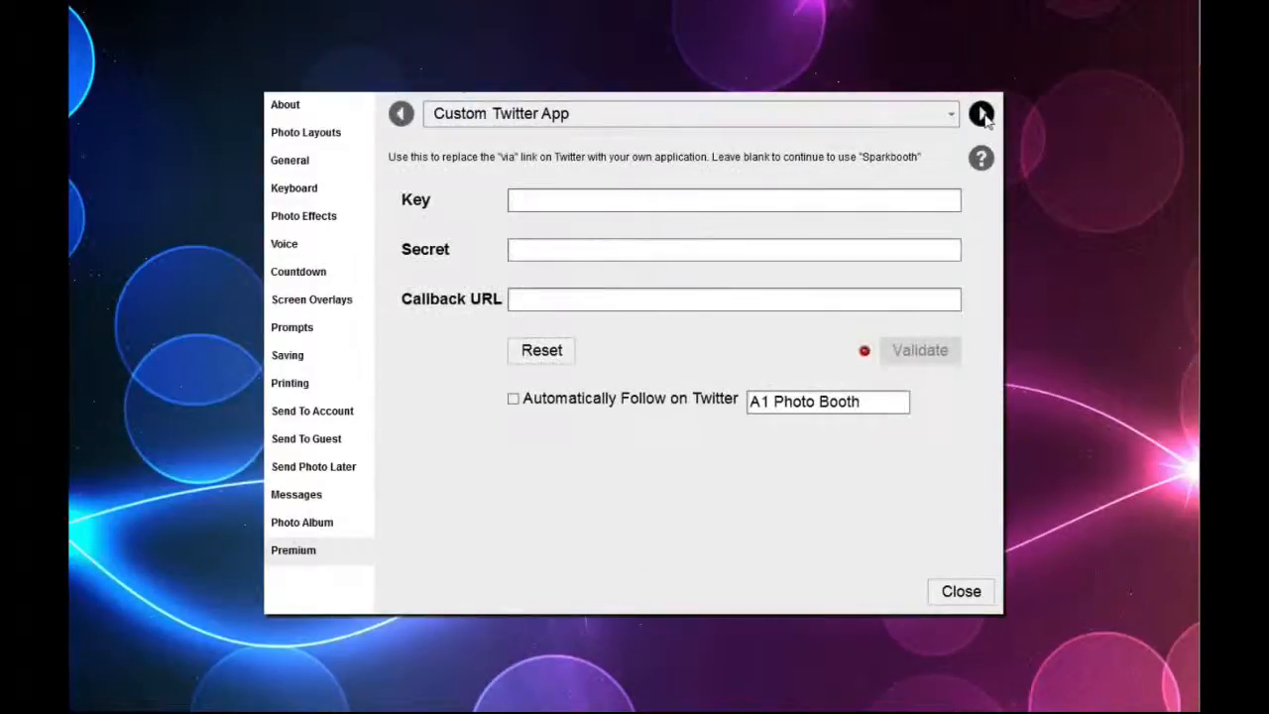
{"action": "left_click", "coordinate": [981, 114]}
{"action": "left_click", "coordinate": [981, 114]}
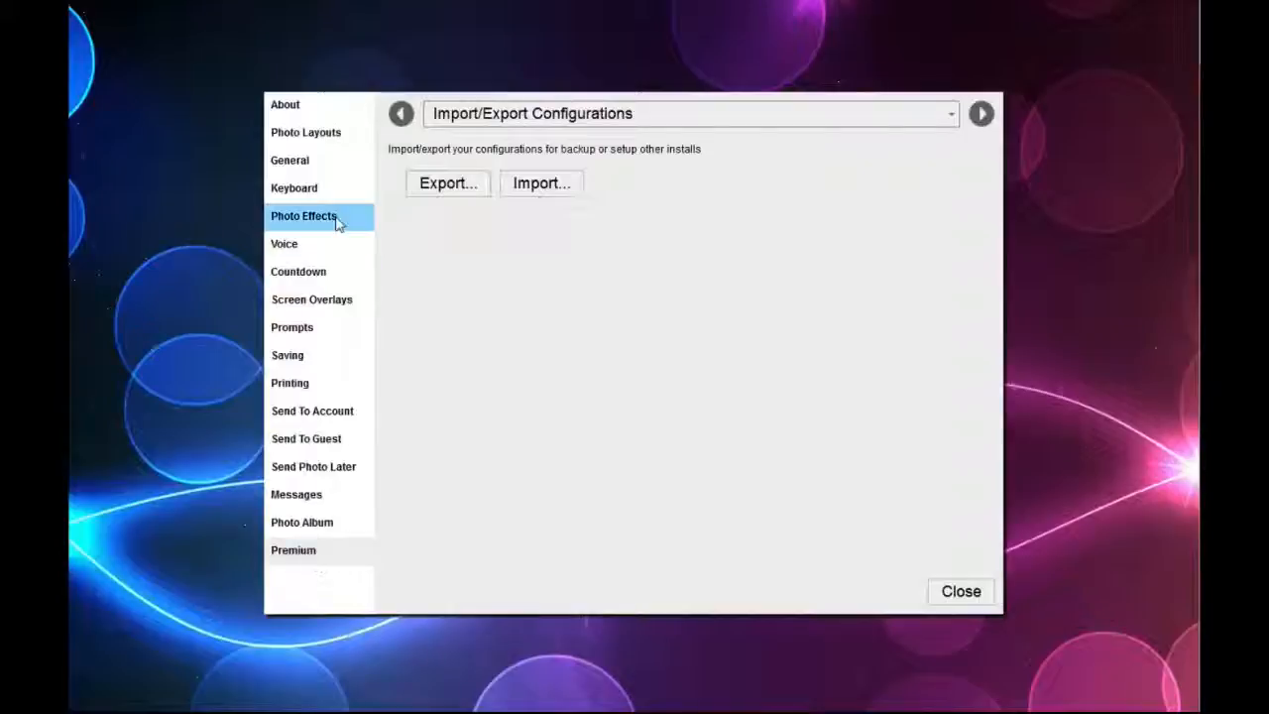
{"action": "left_click", "coordinate": [323, 109]}
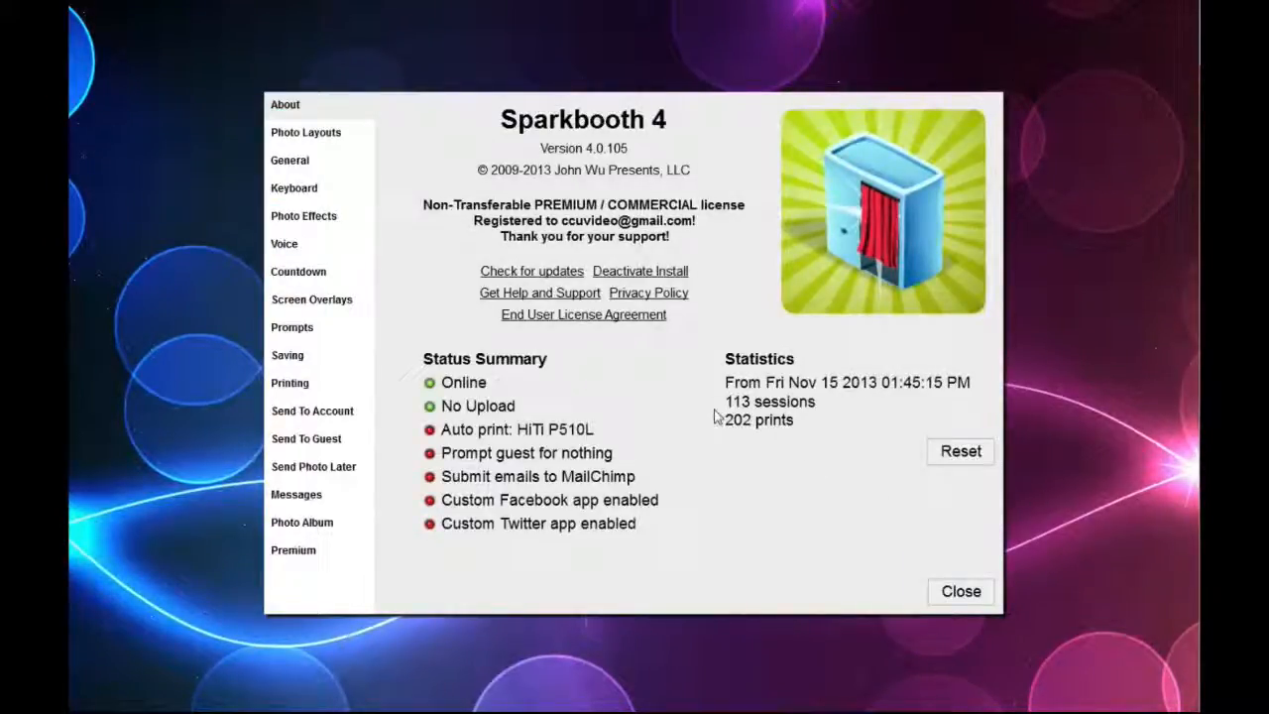
{"action": "left_click", "coordinate": [947, 595]}
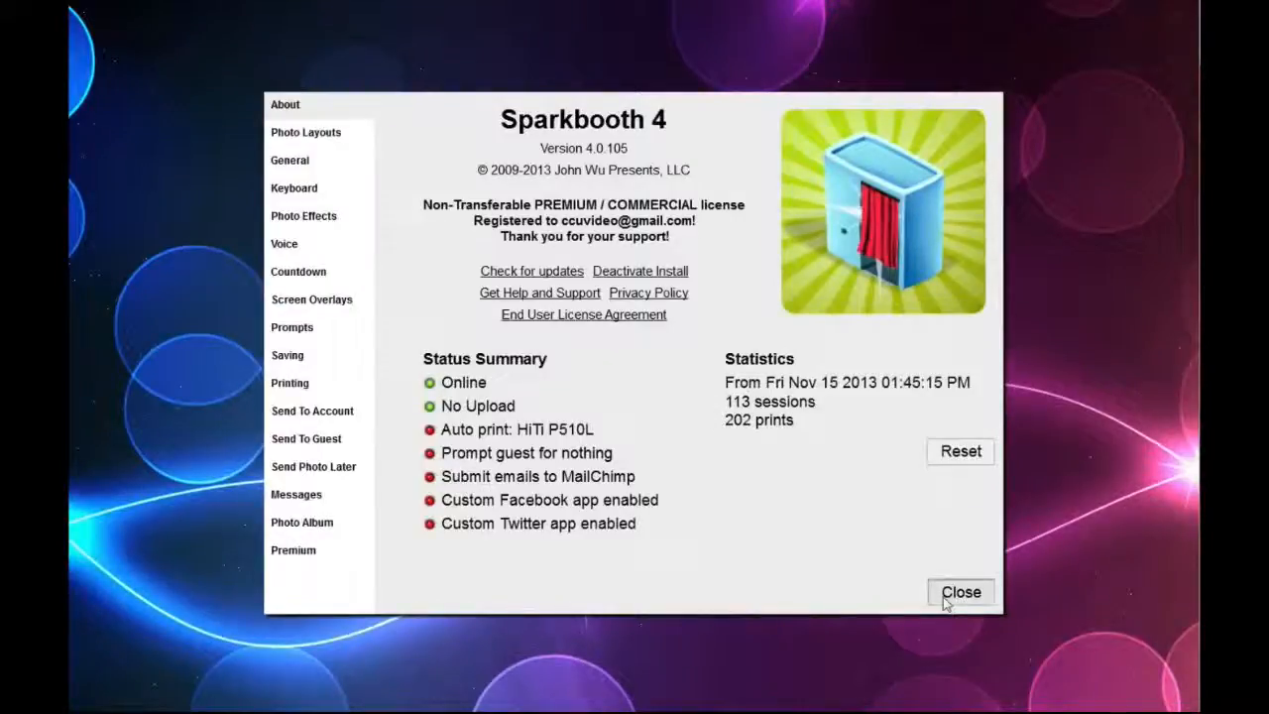